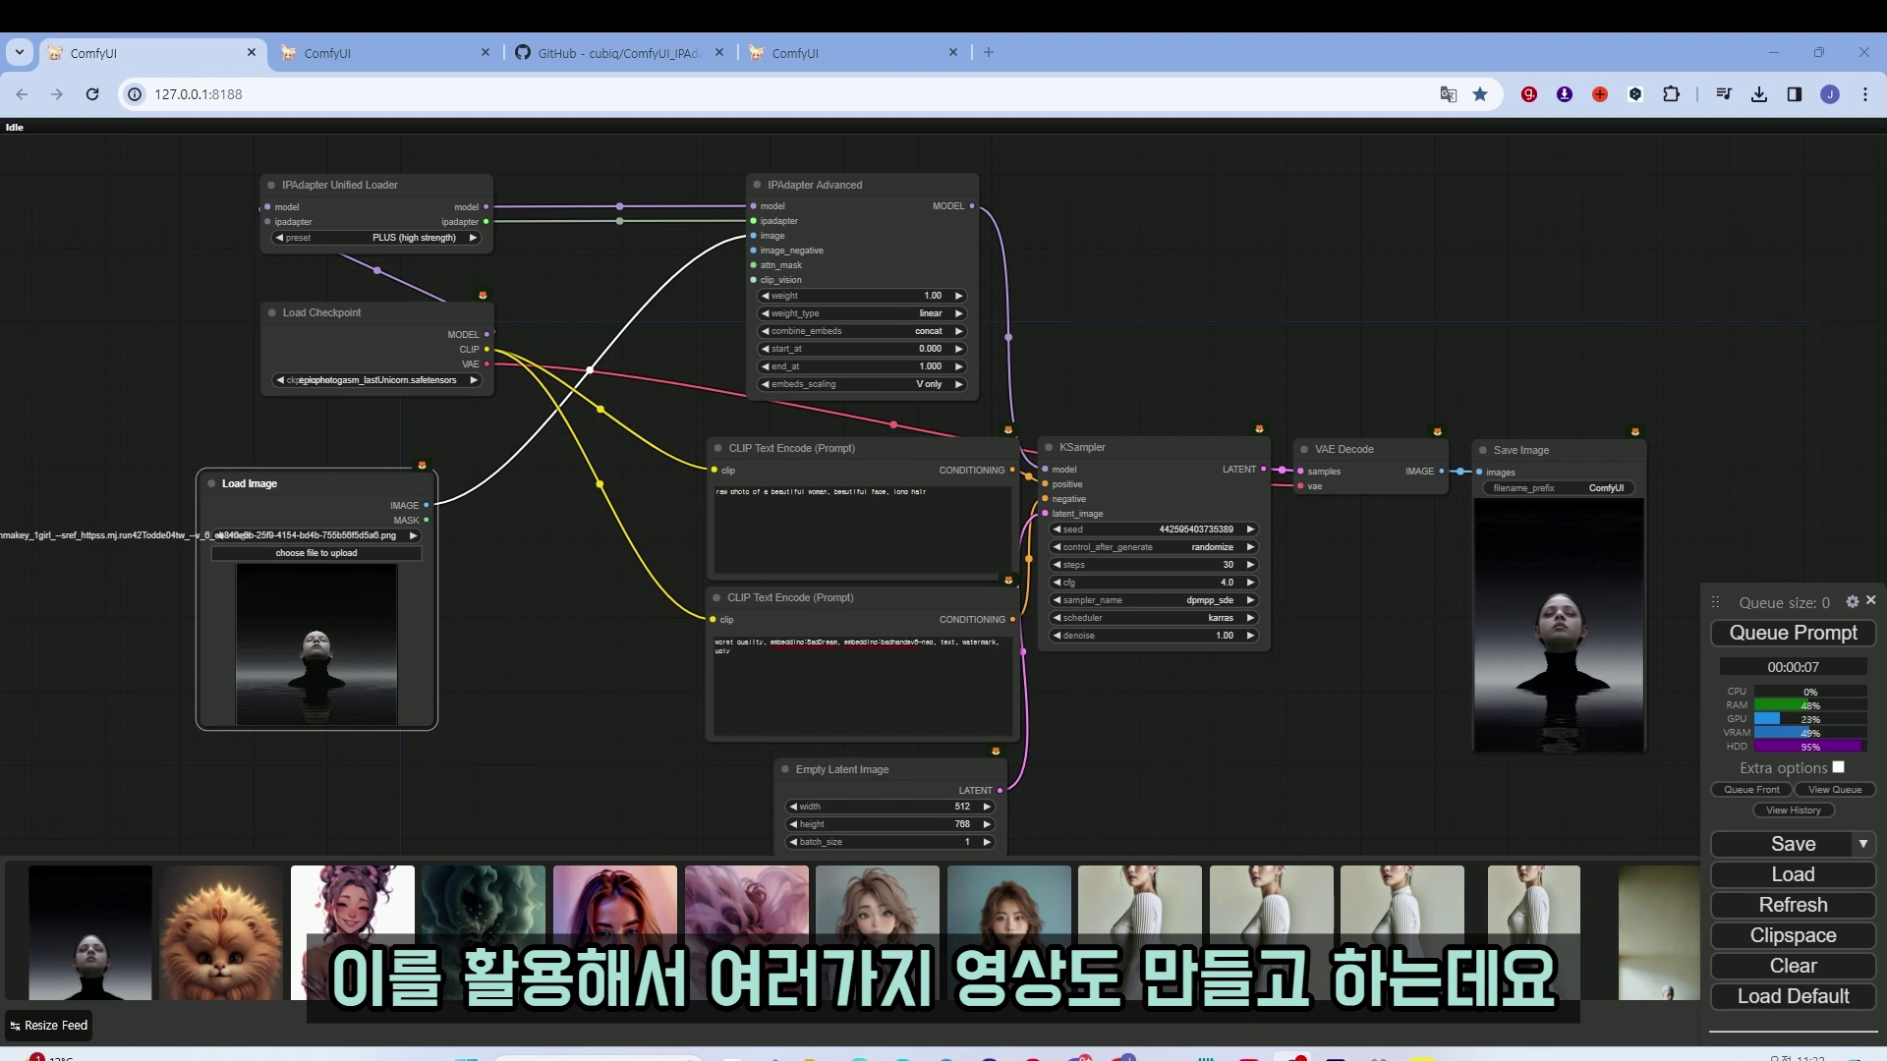
# Bring up the GitHub page of cubiq's ComfyUI IPAdapter extension, already open in the browser
pyautogui.scroll(4, 590, 255)
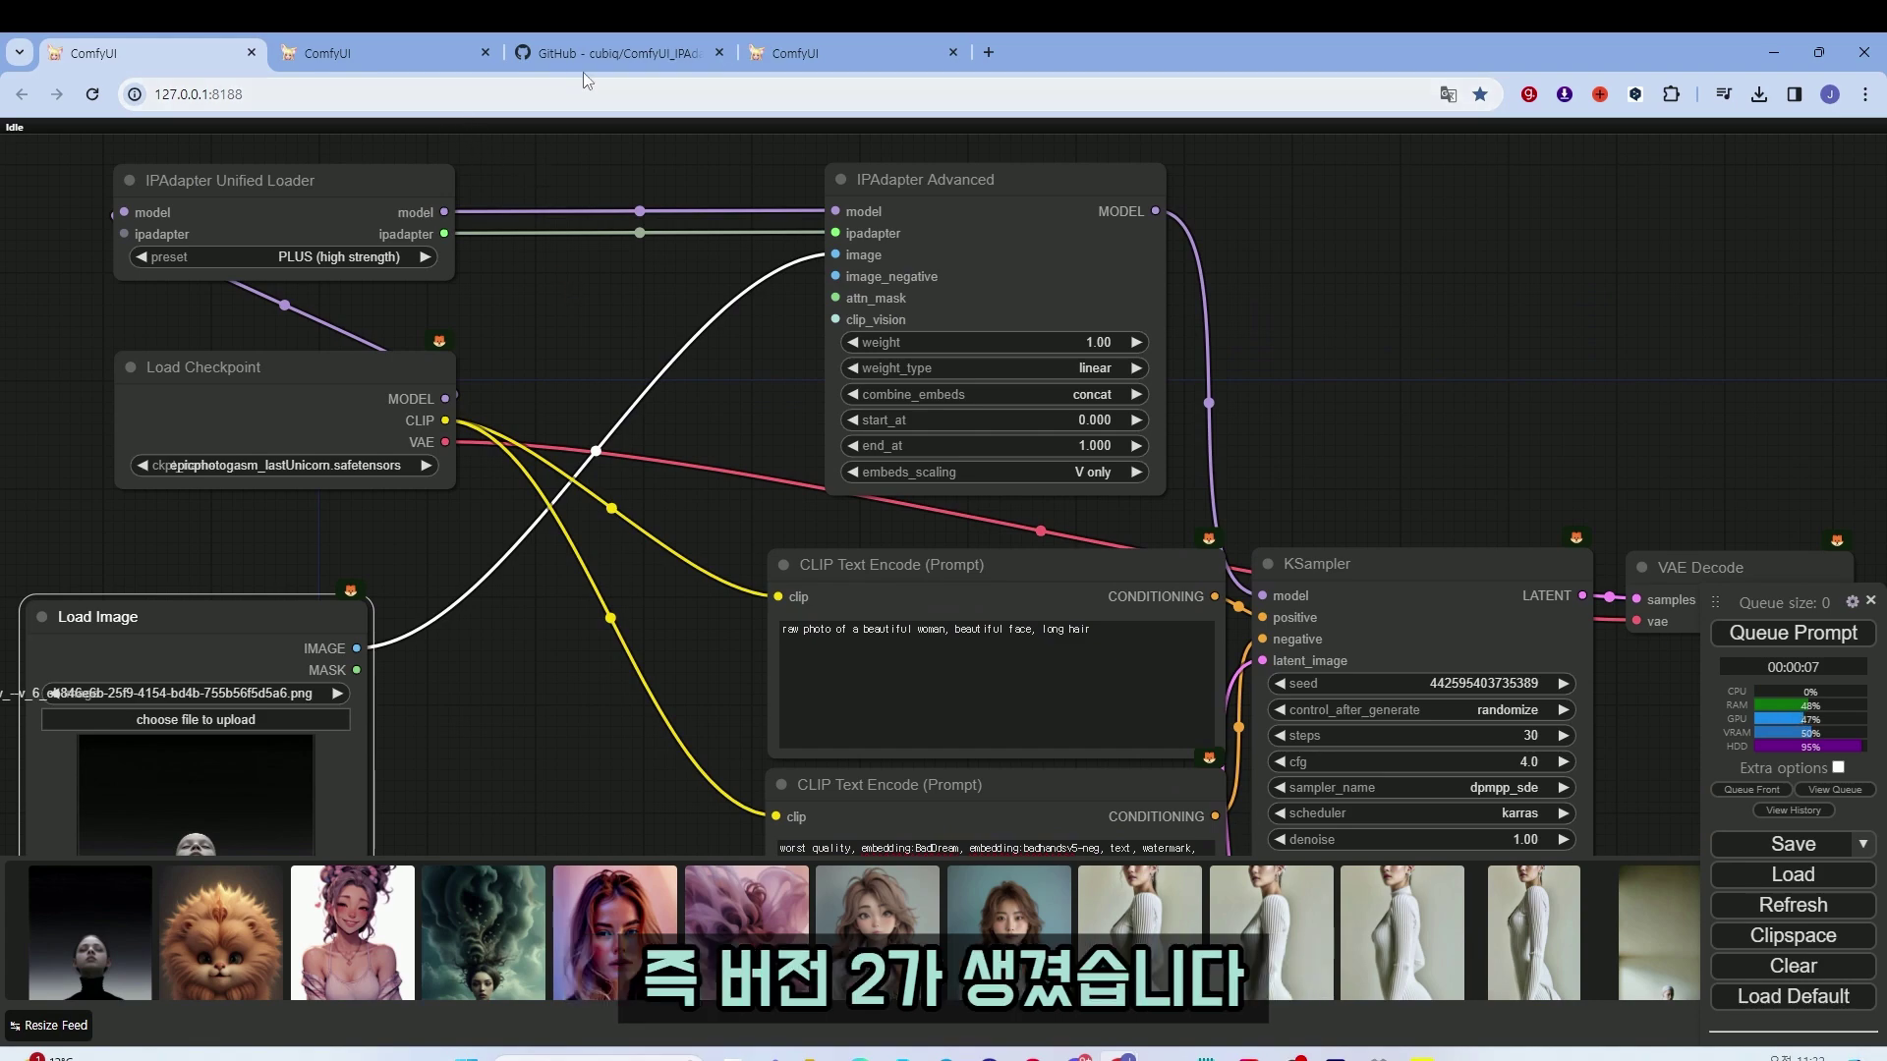
pyautogui.click(609, 56)
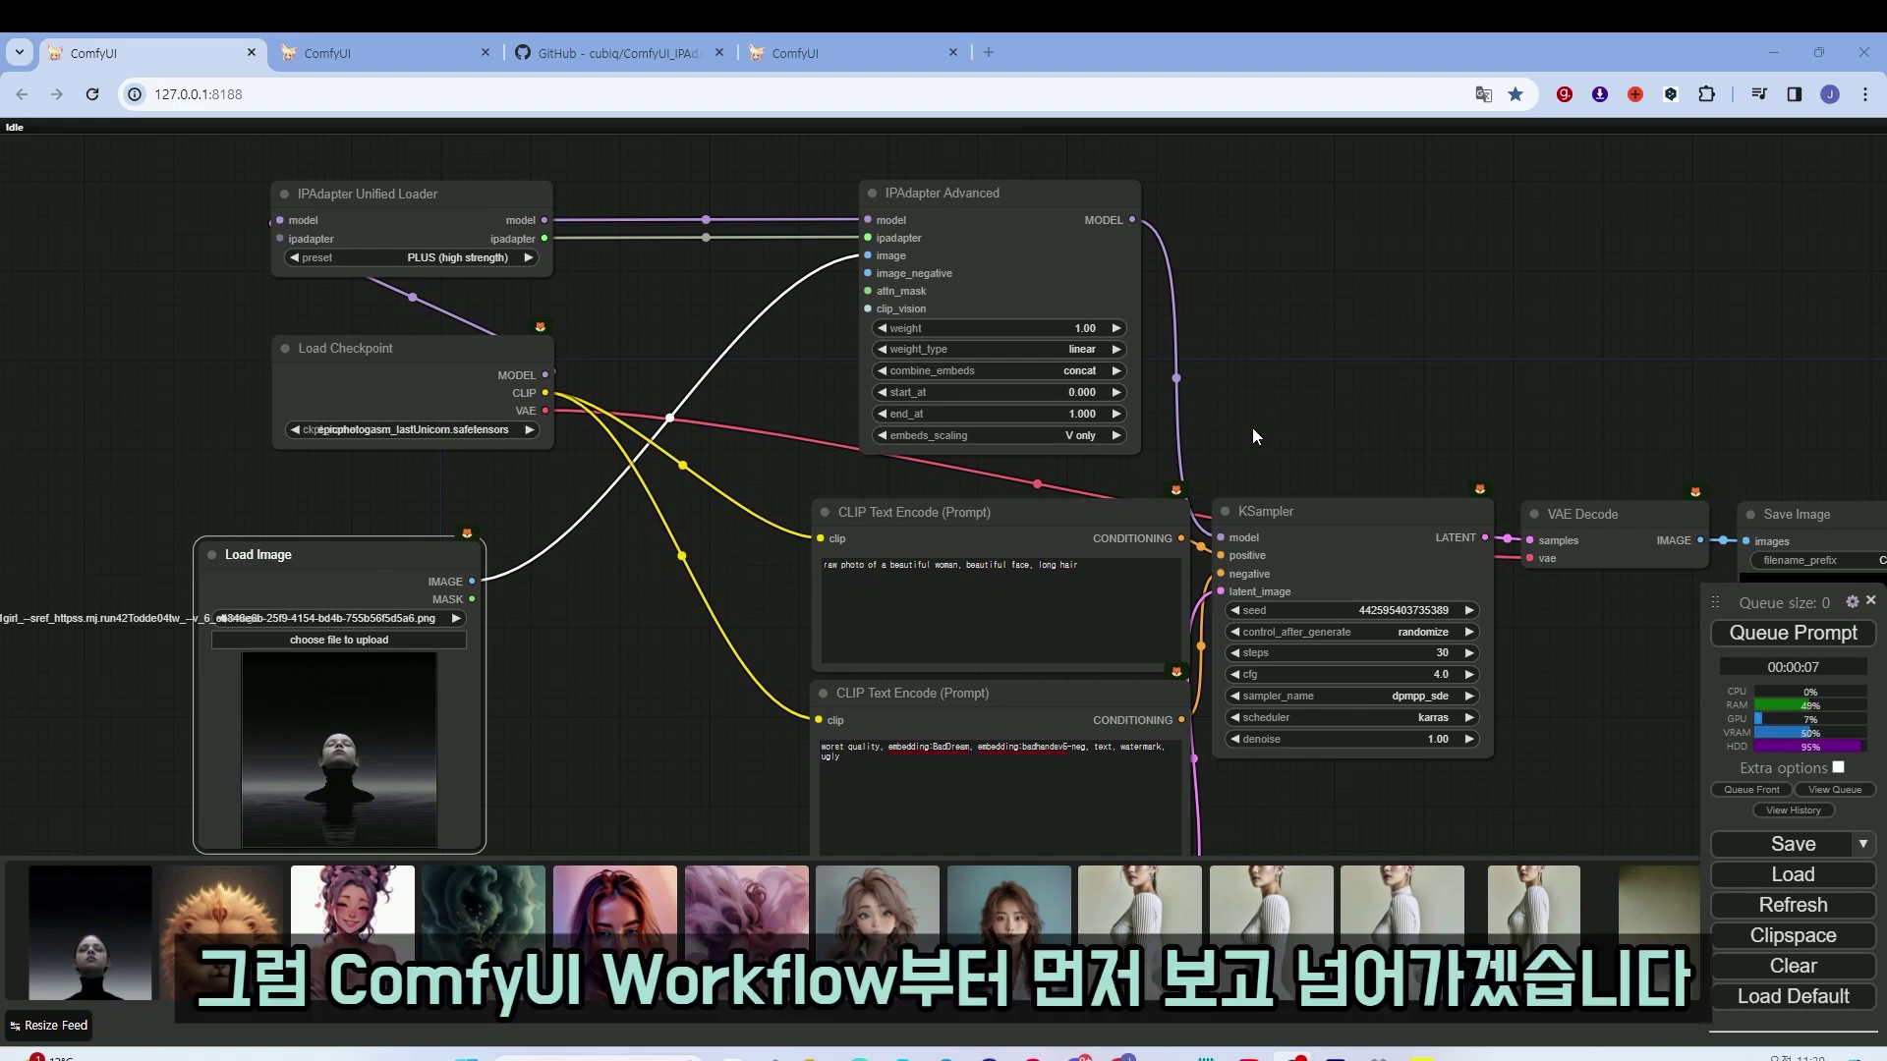
# Delete the IPAdapter Unified Loader, IPAdapter Advanced and Load Image nodes from the workflow
pyautogui.scroll(-3, 735, 370)
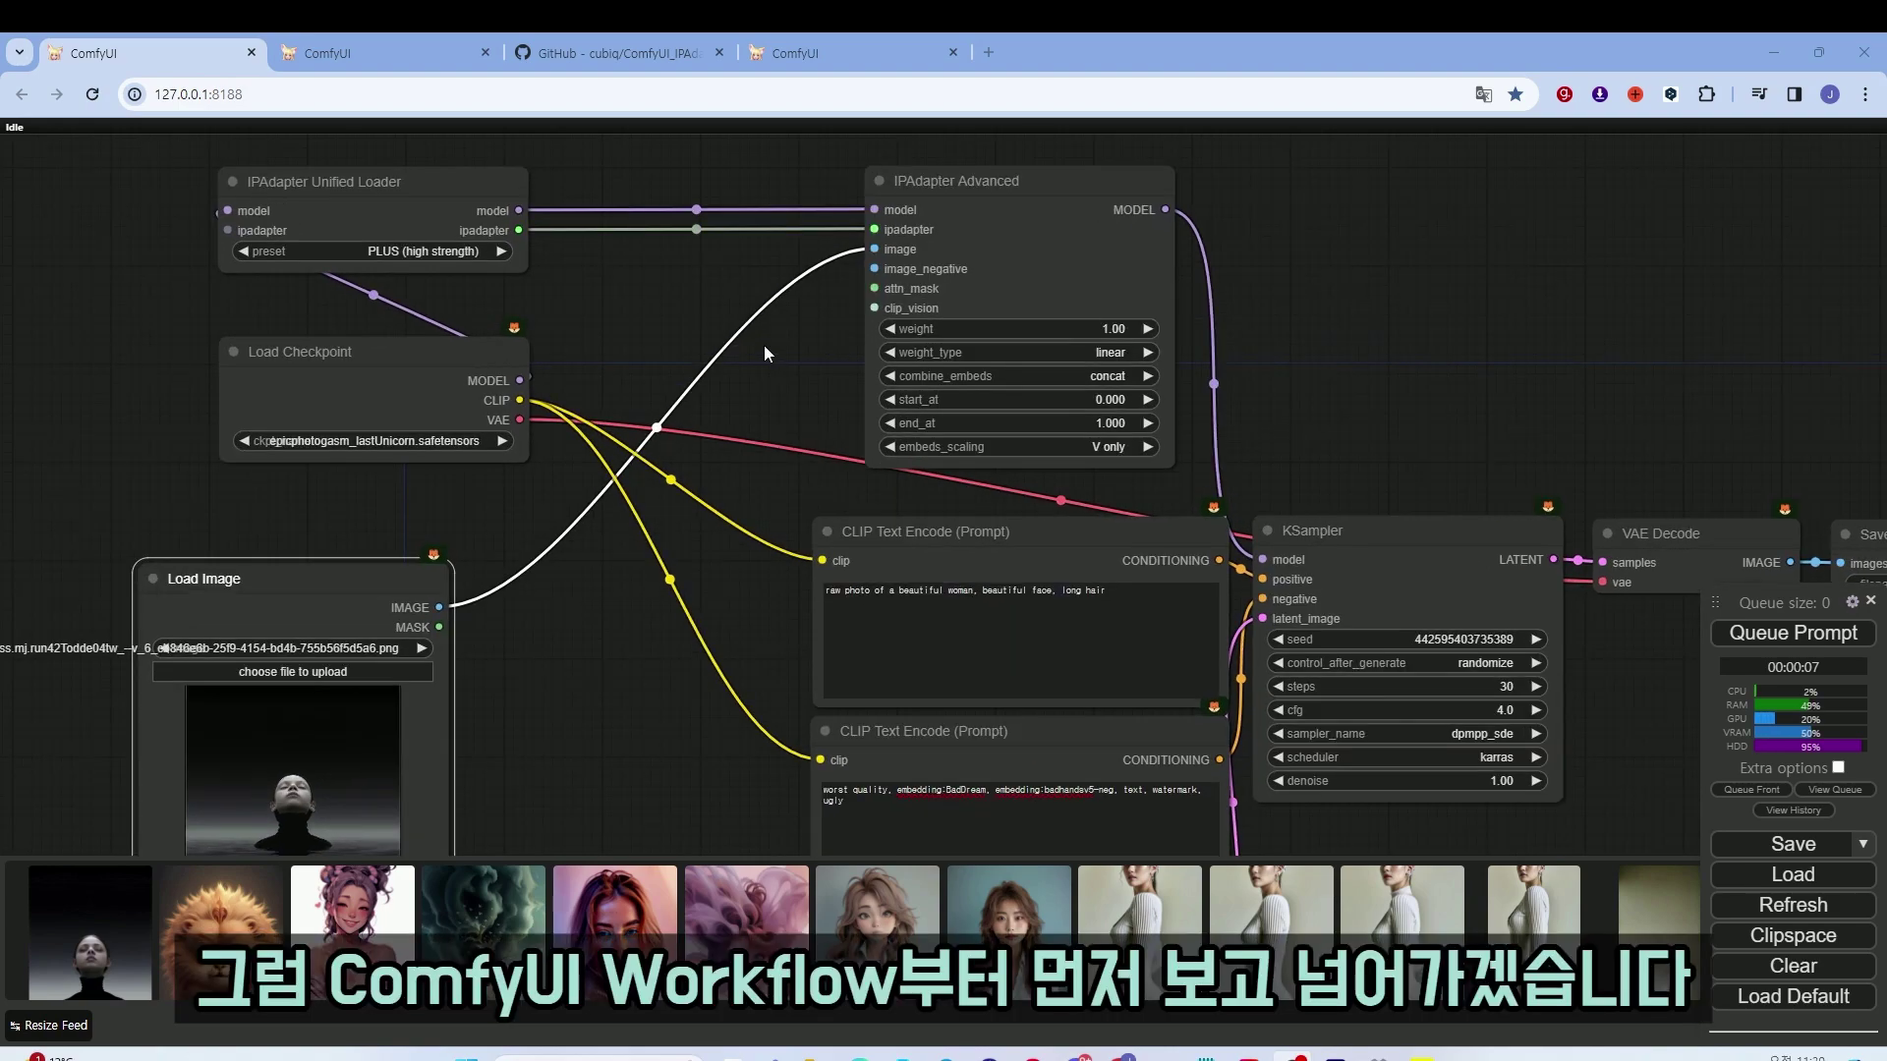
pyautogui.scroll(-3, 764, 353)
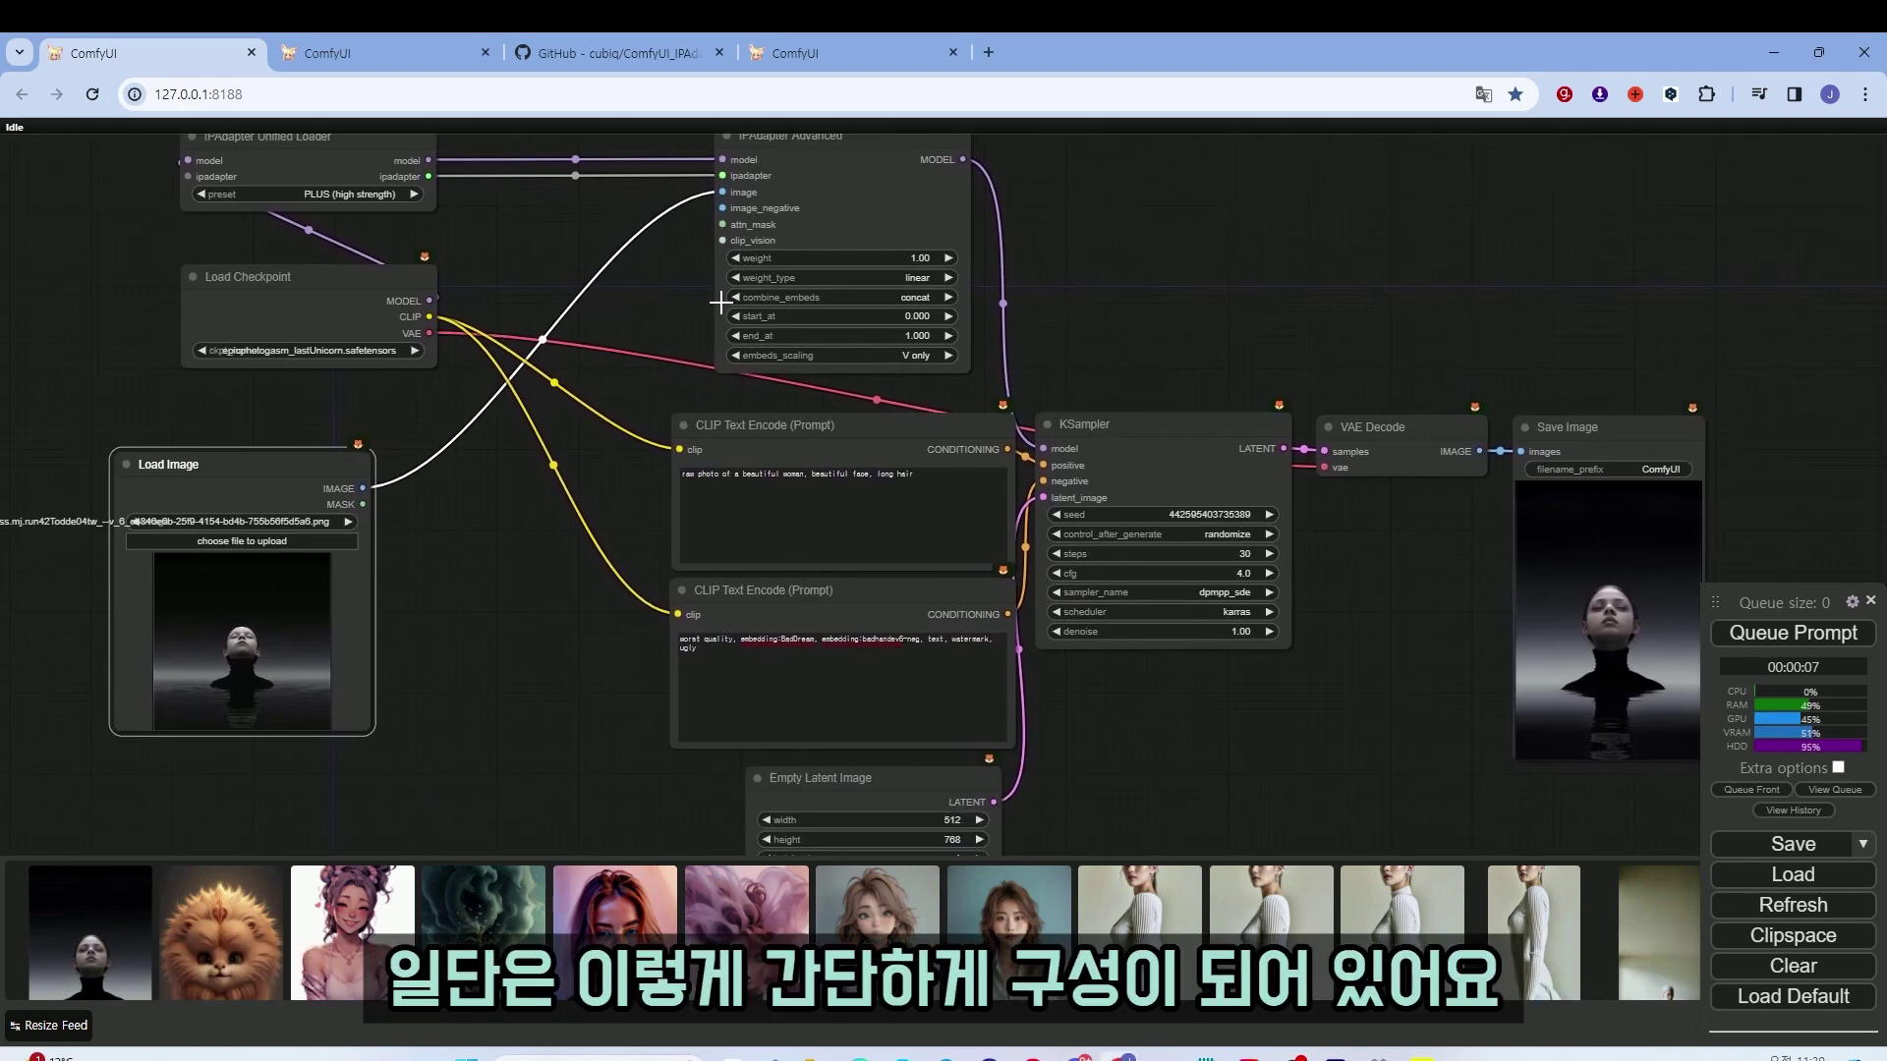
pyautogui.moveTo(374, 277); pyautogui.dragTo(302, 325)
pyautogui.click(385, 153)
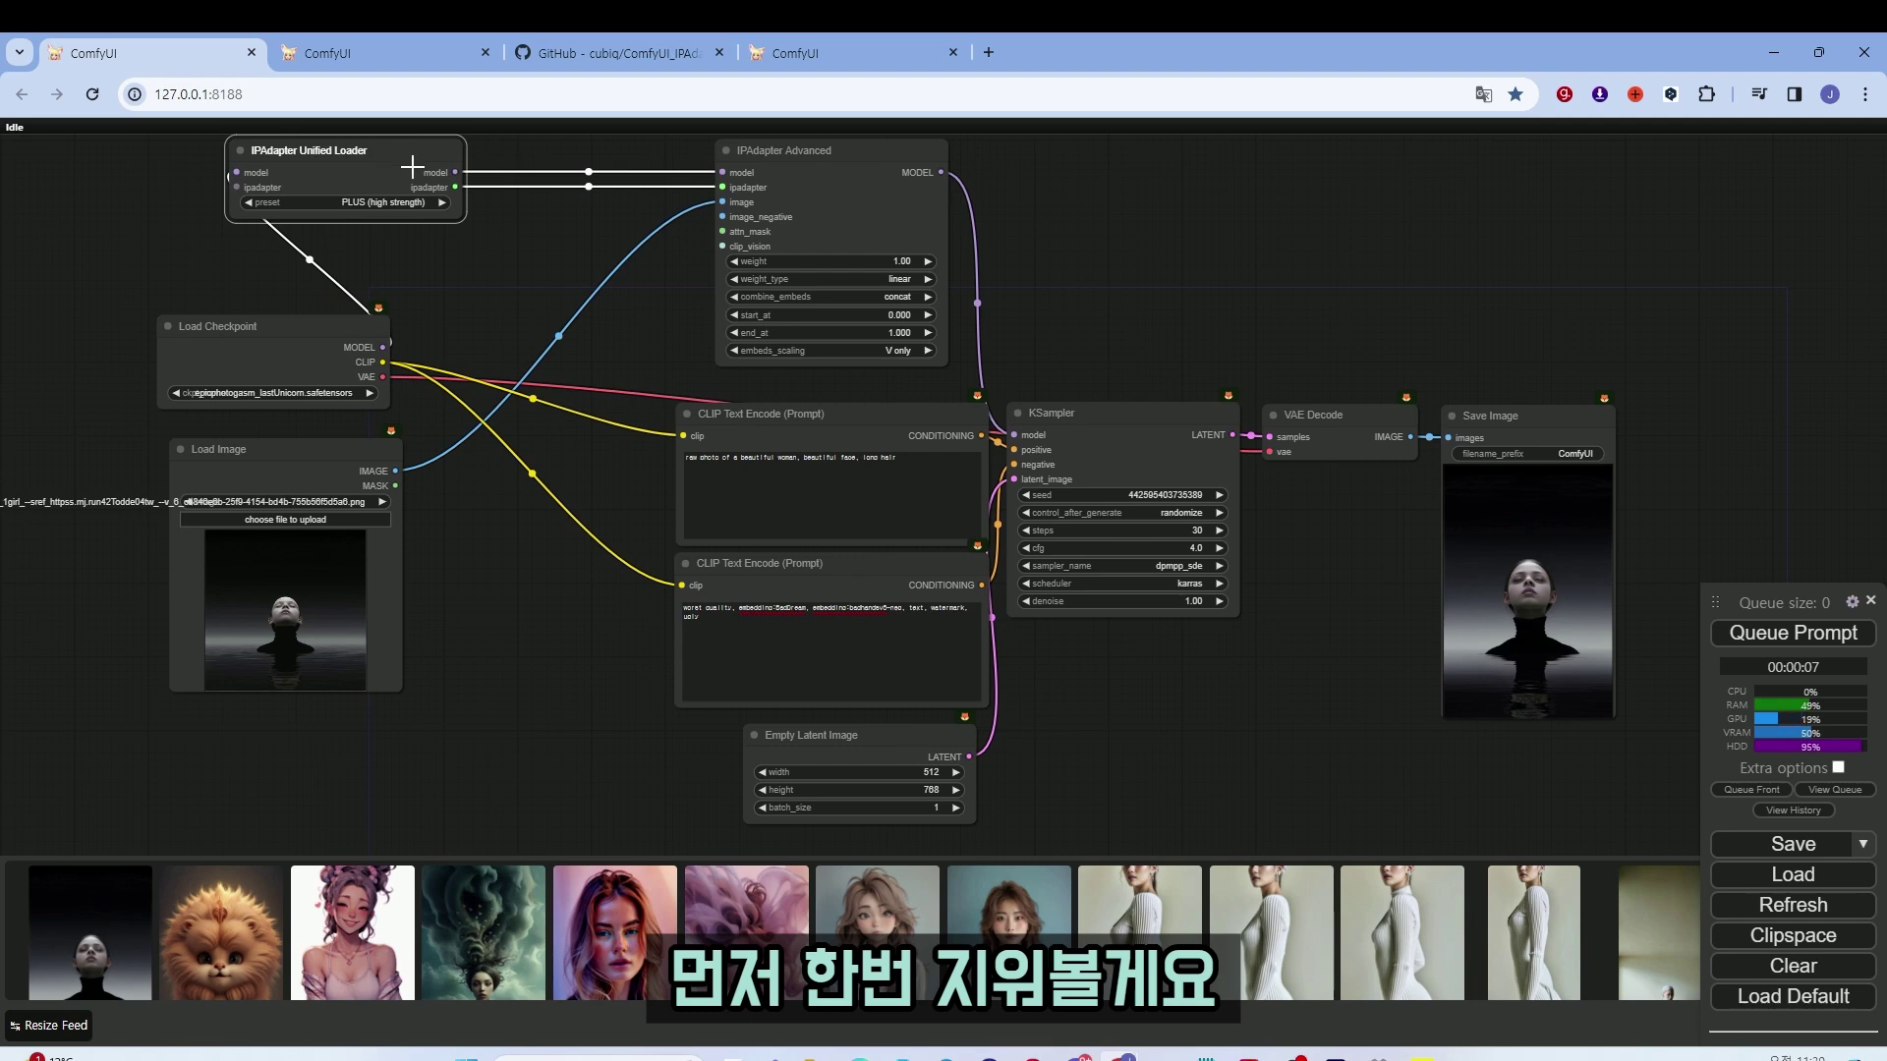
pyautogui.press('Delete')
pyautogui.click(812, 189)
pyautogui.press('Delete')
pyautogui.click(337, 464)
pyautogui.press('Delete')
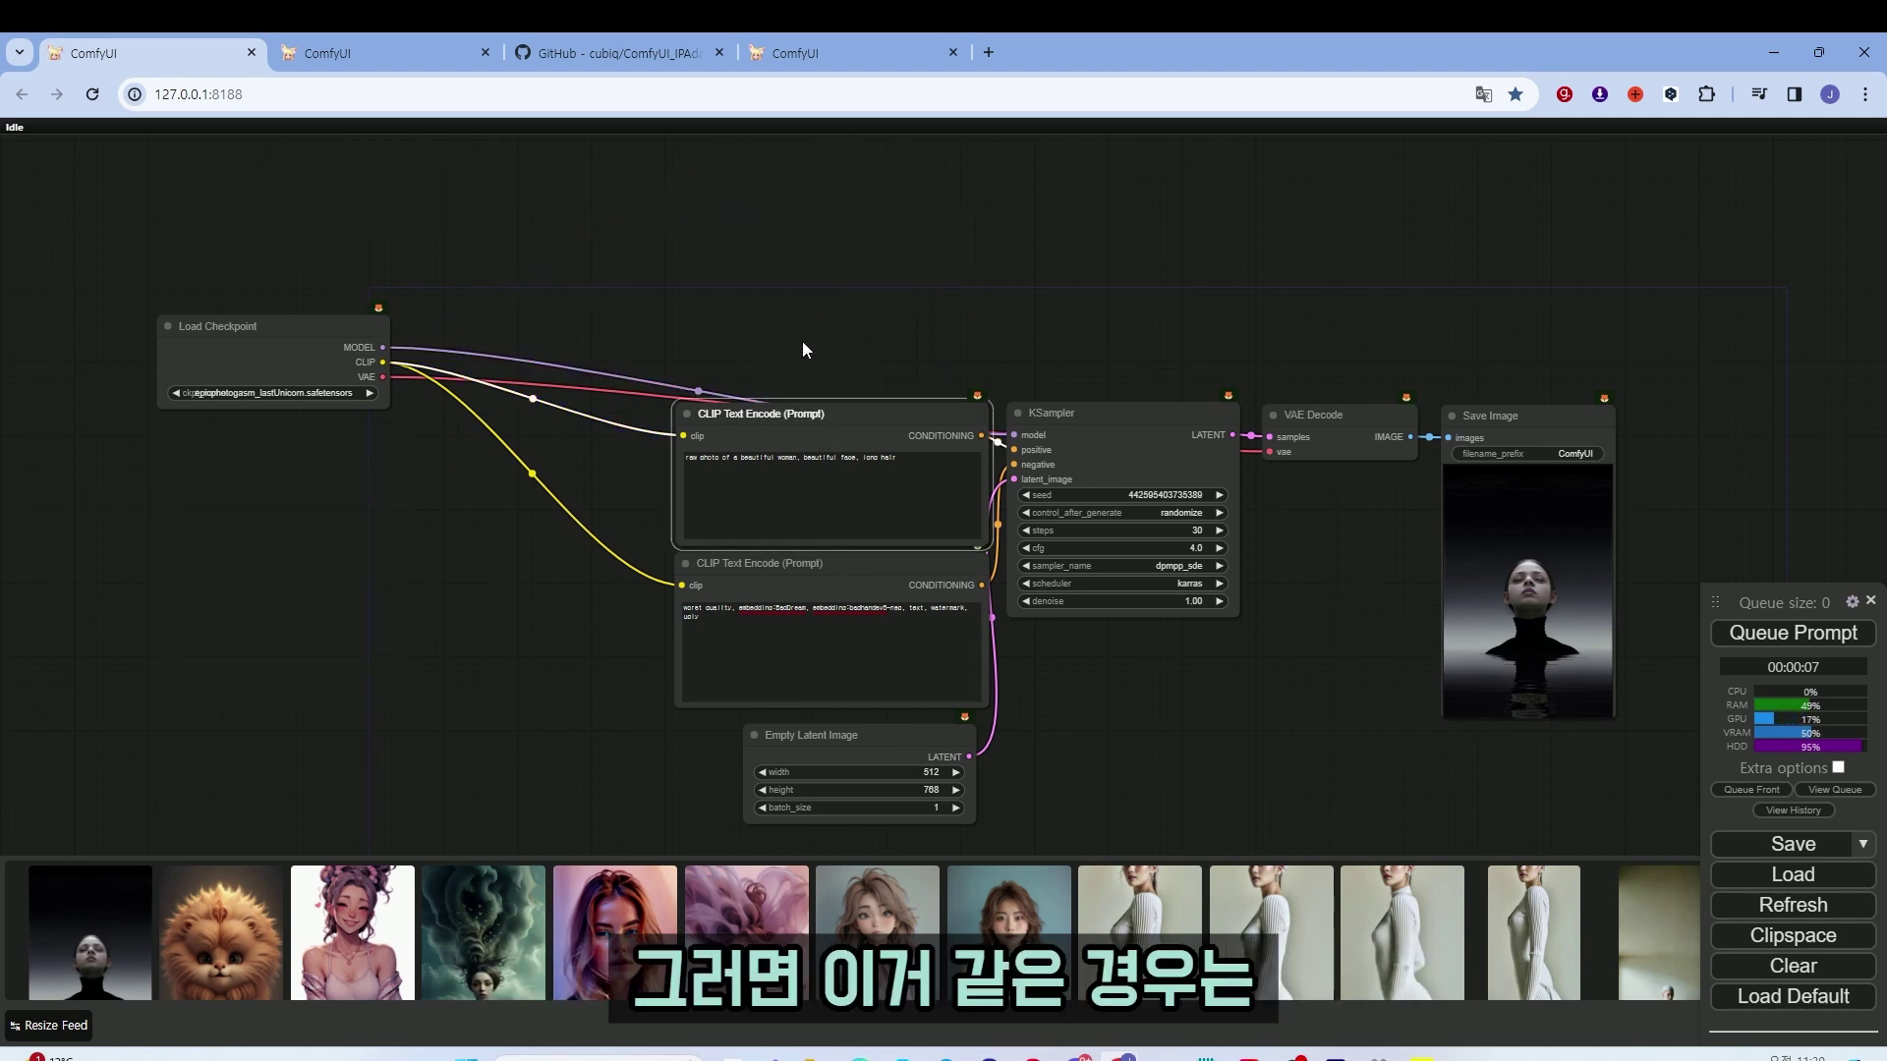
# Rearrange the remaining nodes higher on the canvas so Load Checkpoint, positive prompt, KSampler, VAE Decode and Save Image form a row
pyautogui.moveTo(824, 432); pyautogui.dragTo(818, 321)
pyautogui.moveTo(787, 568); pyautogui.dragTo(783, 480)
pyautogui.moveTo(814, 764); pyautogui.dragTo(784, 669)
pyautogui.moveTo(1082, 416); pyautogui.dragTo(1080, 301)
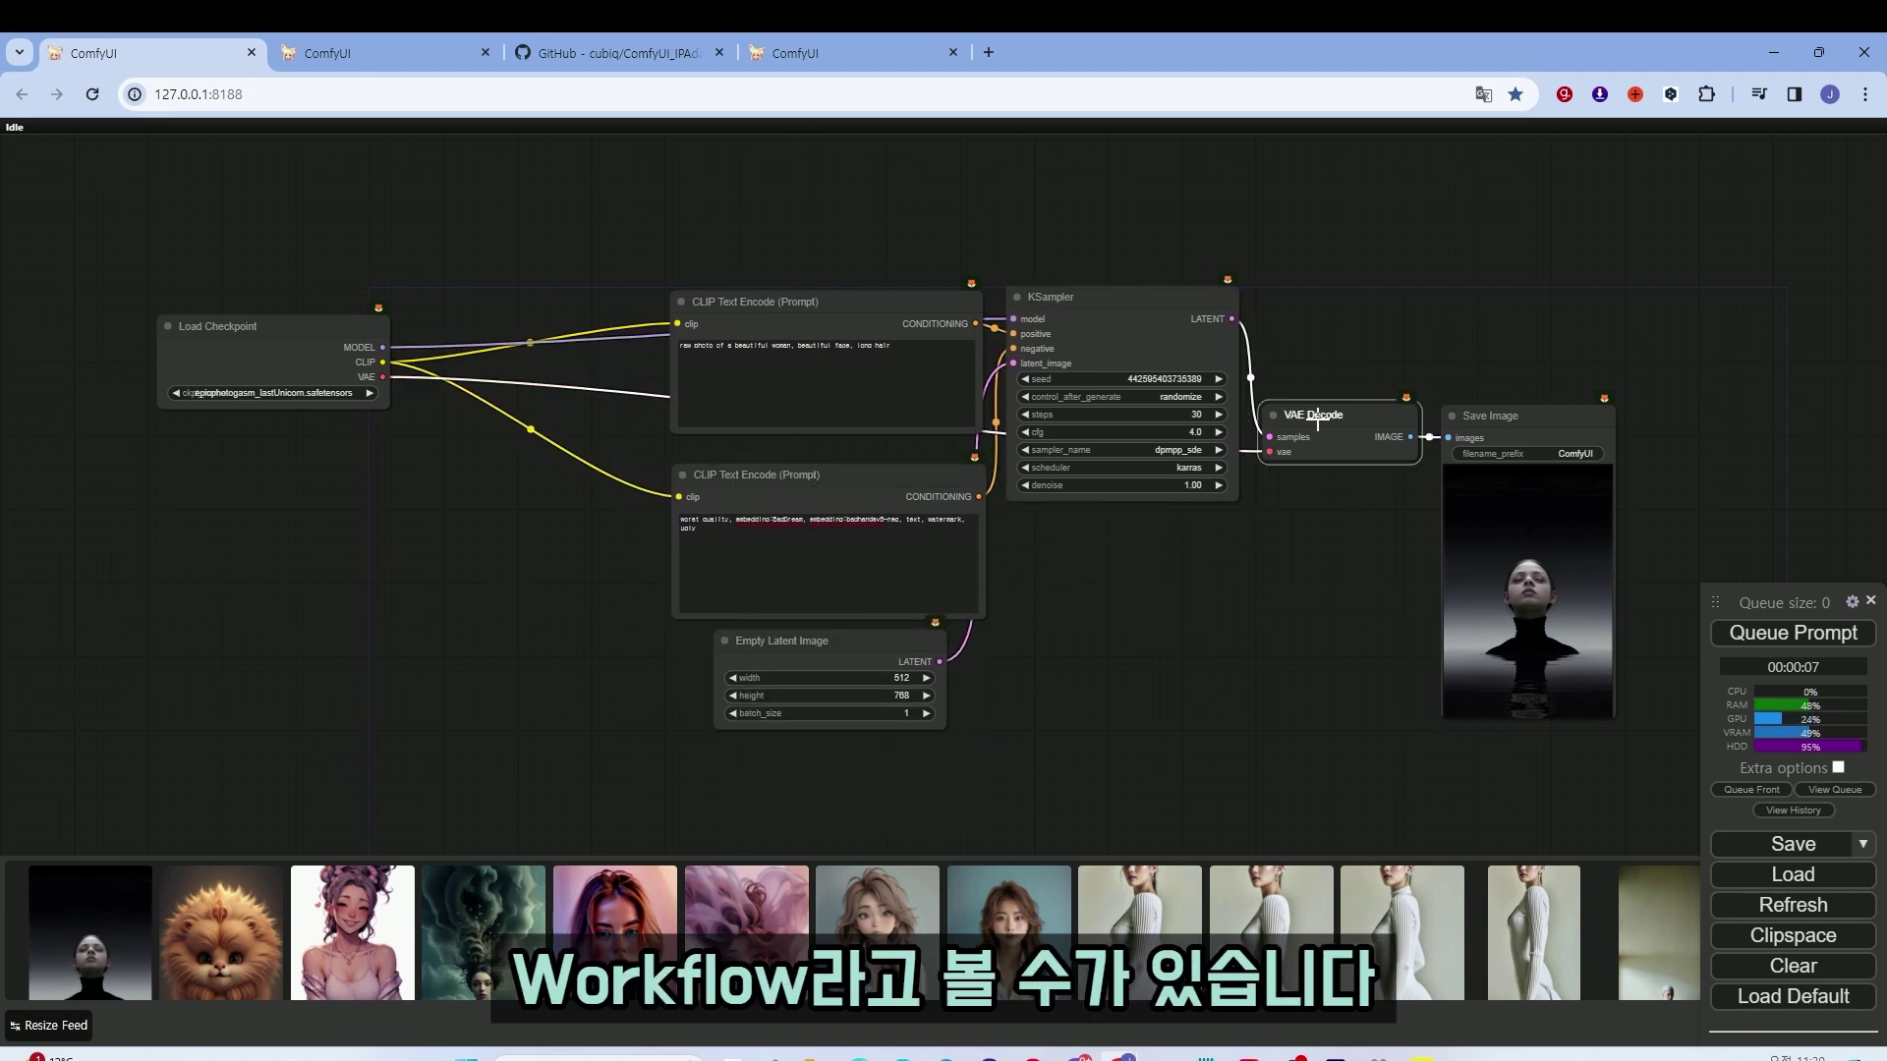
pyautogui.moveTo(1318, 415); pyautogui.dragTo(1314, 299)
pyautogui.moveTo(1517, 435); pyautogui.dragTo(1534, 318)
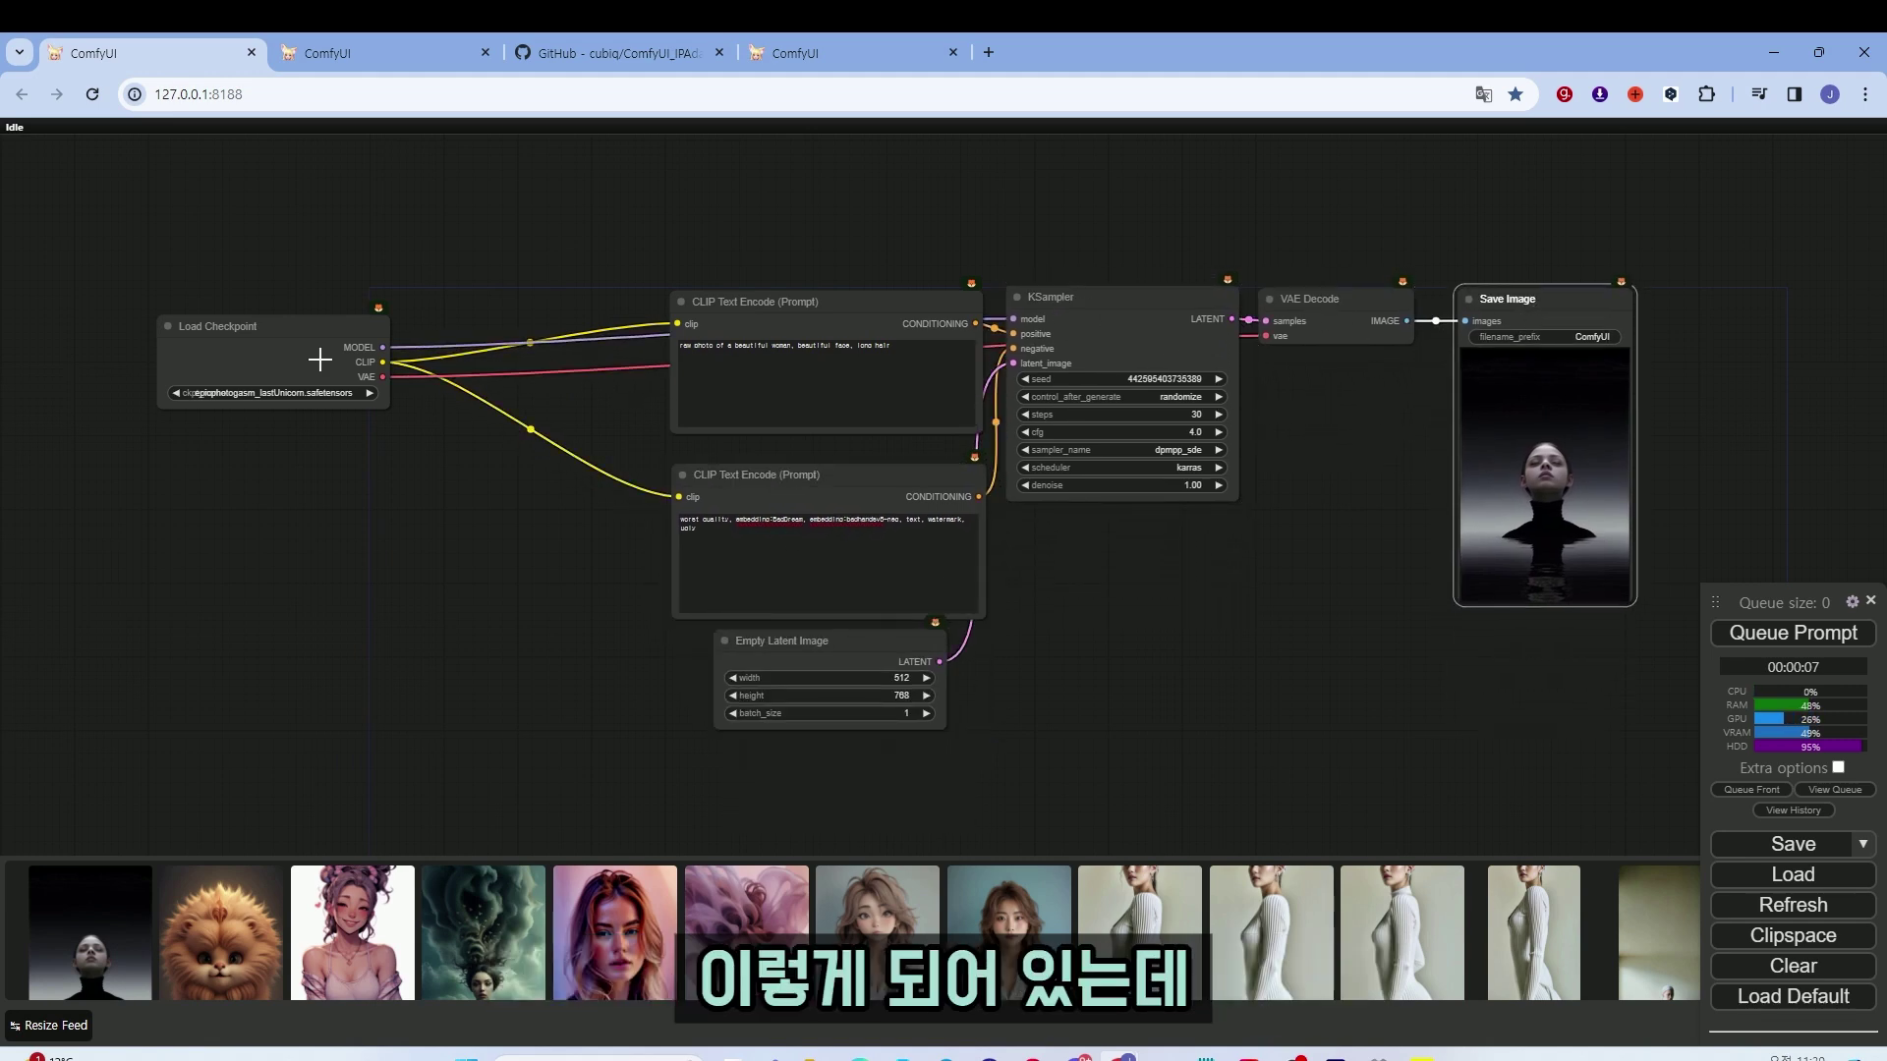
pyautogui.moveTo(234, 326); pyautogui.dragTo(273, 299)
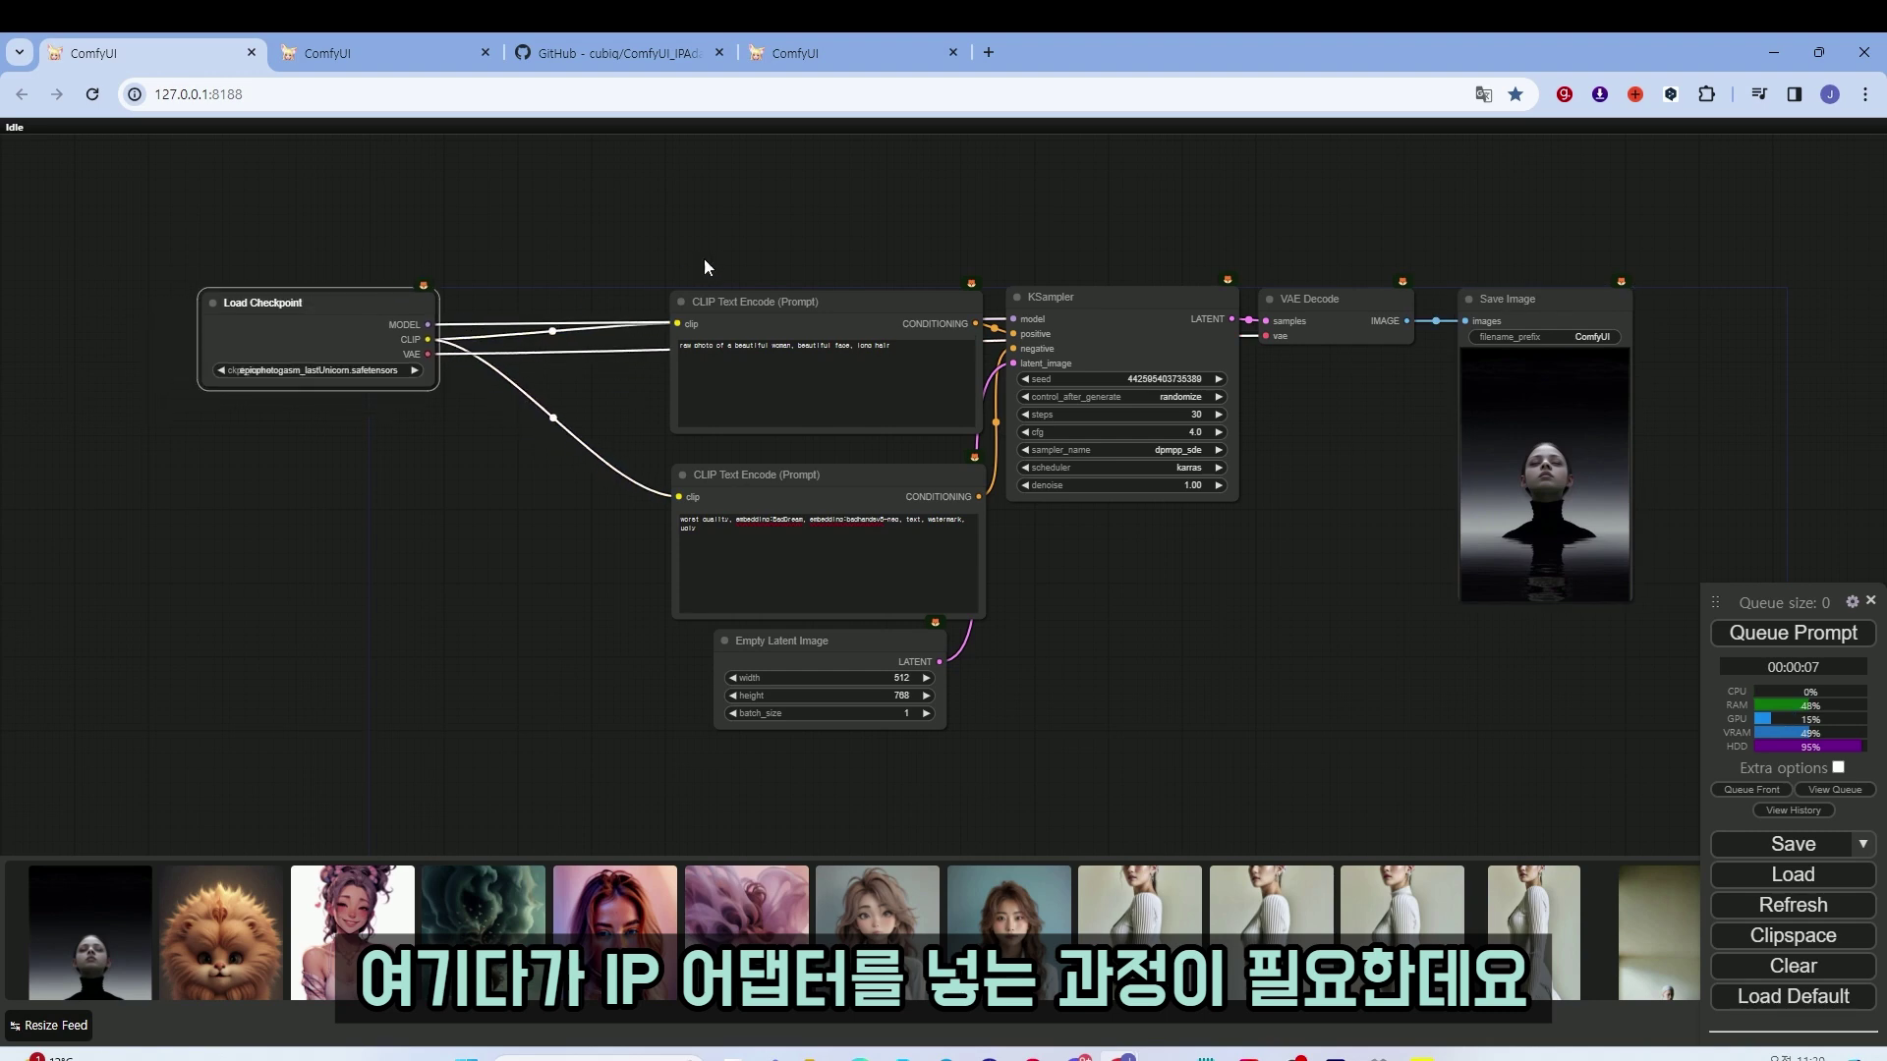
# Search the nodes for "ipadapter", add an IPAdapter Advanced node and place it above the positive prompt node
pyautogui.doubleClick(397, 504)
pyautogui.write('ip')
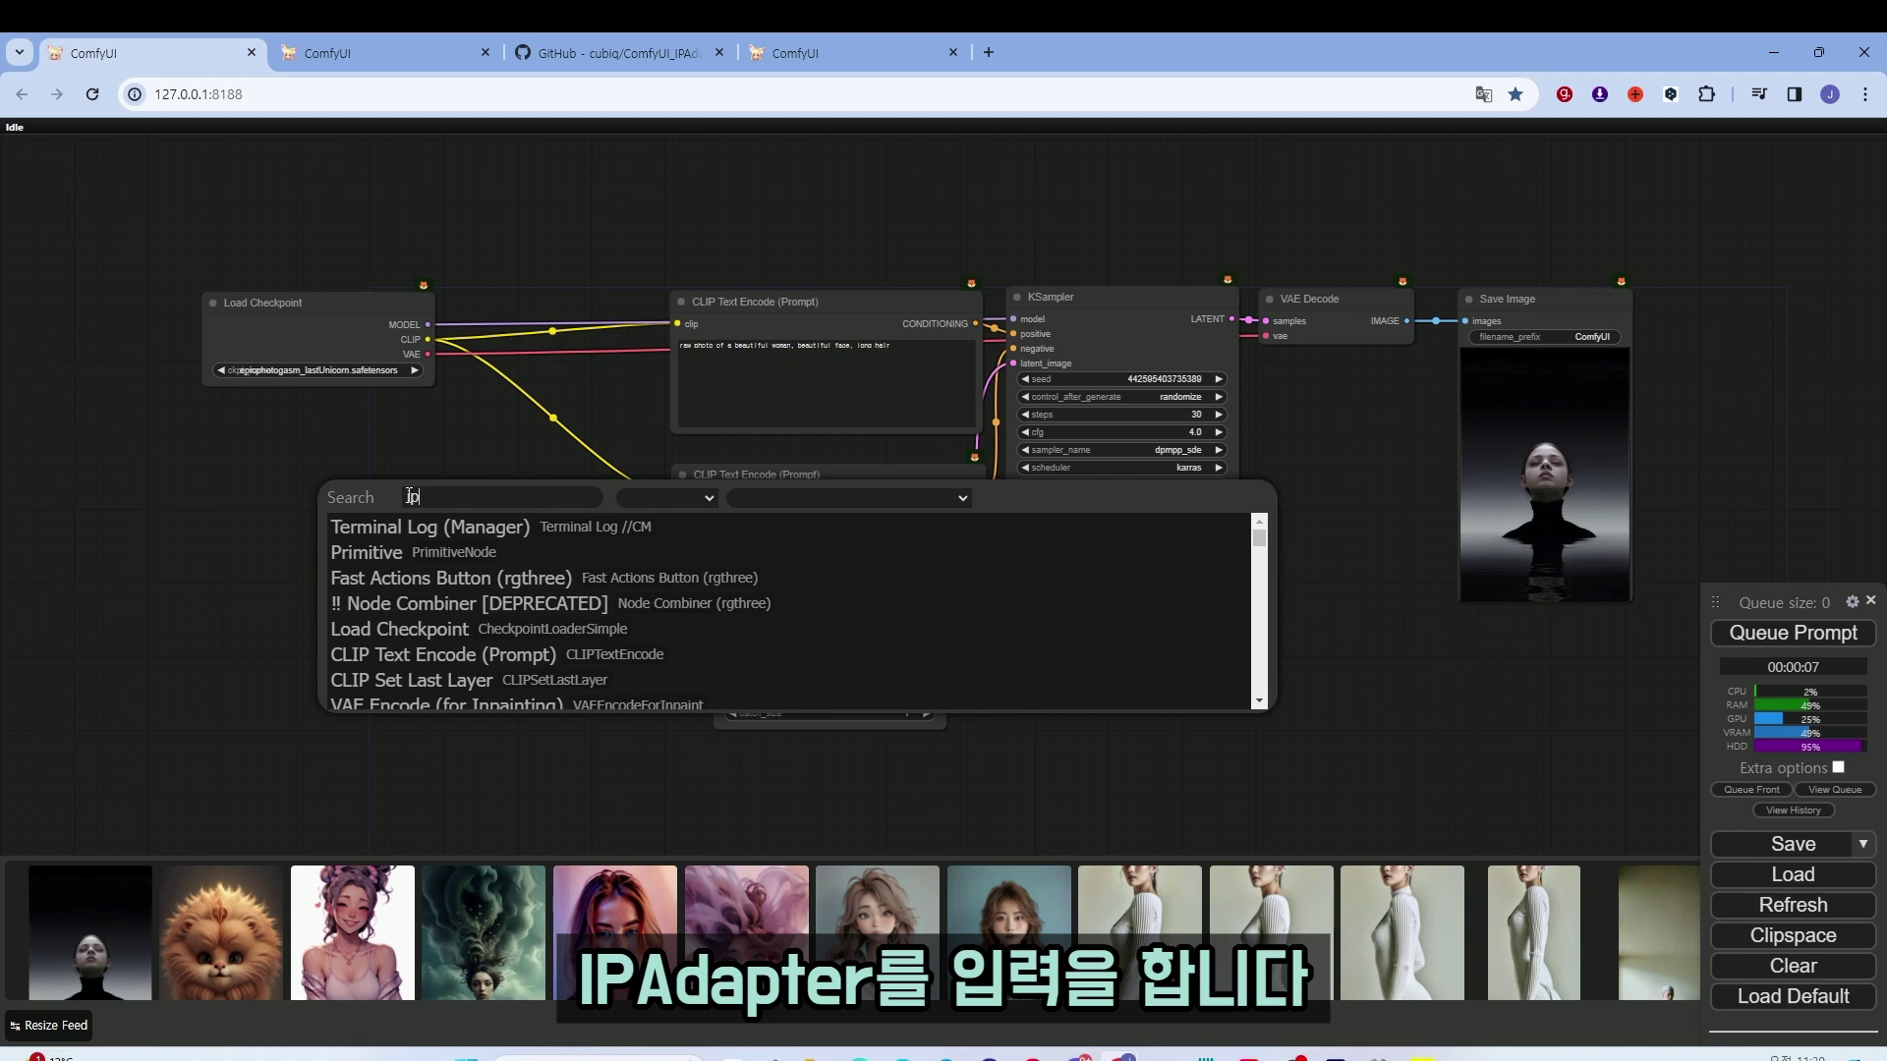
pyautogui.write('adapter')
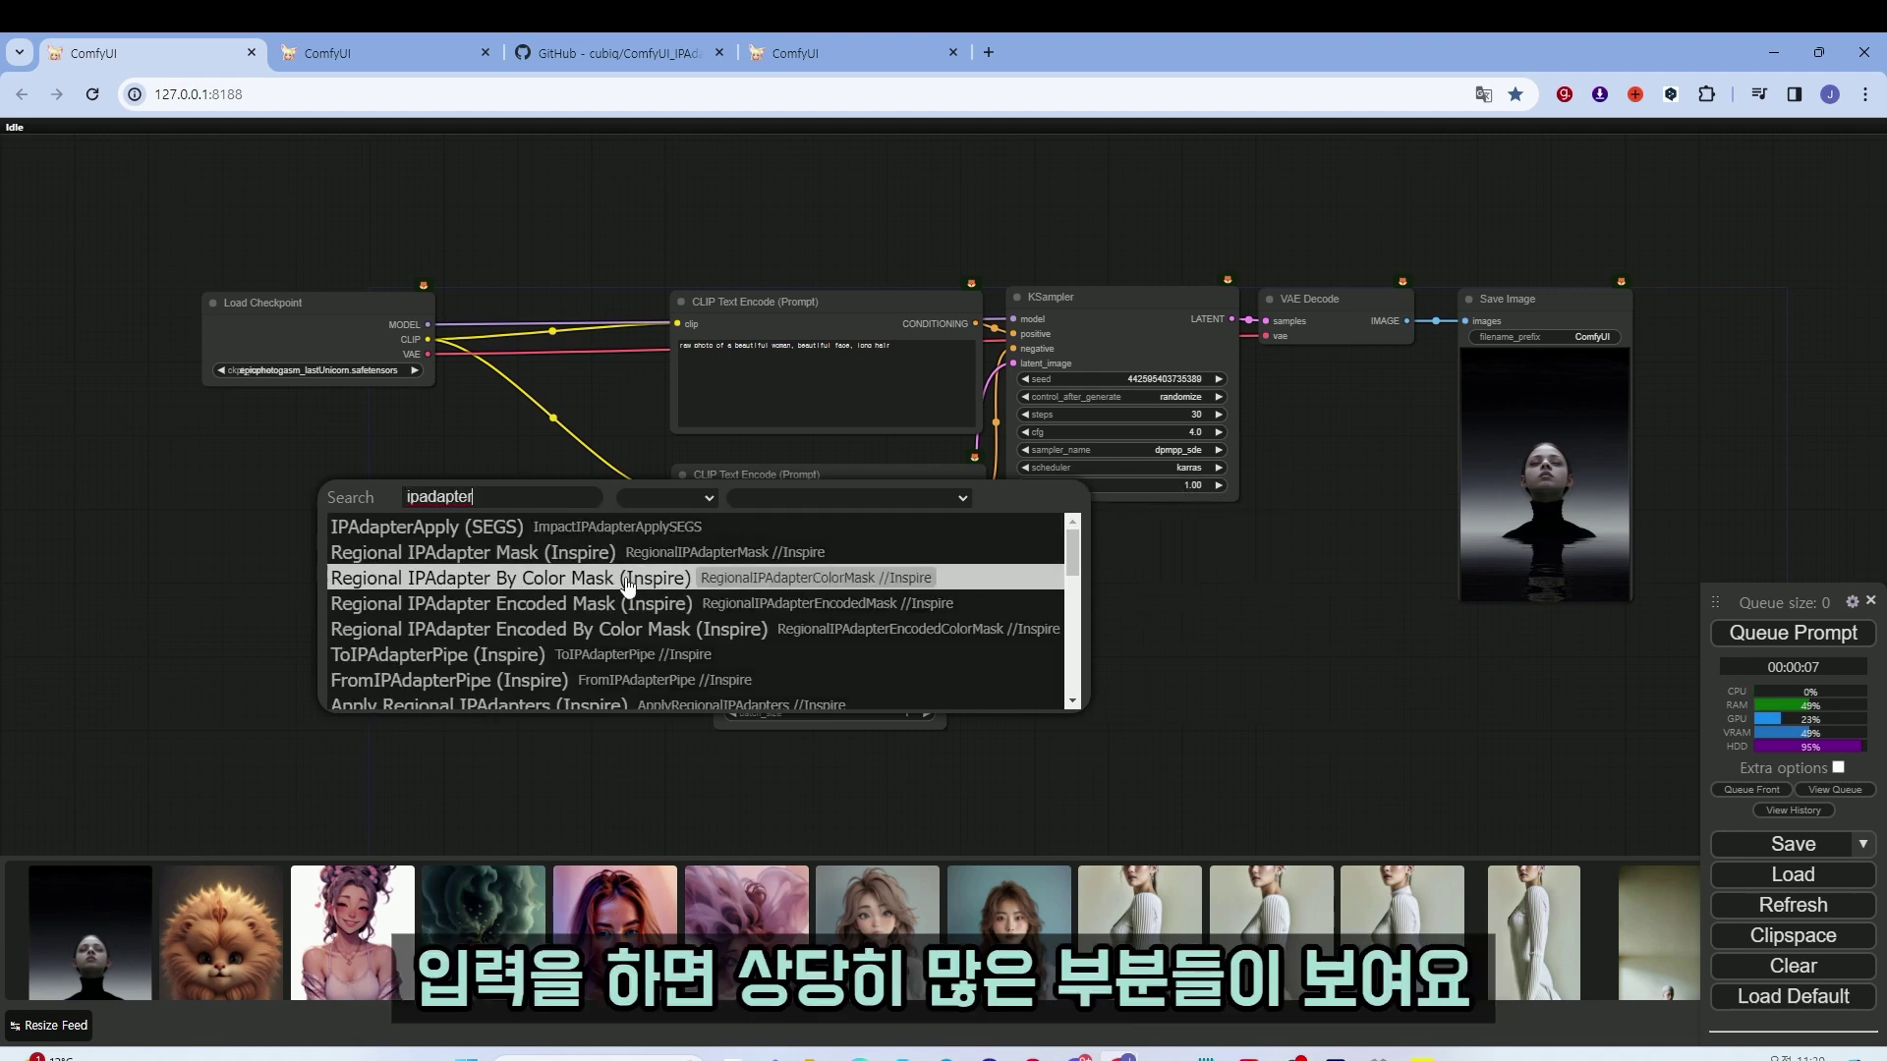
pyautogui.scroll(-3, 634, 582)
pyautogui.scroll(2, 644, 588)
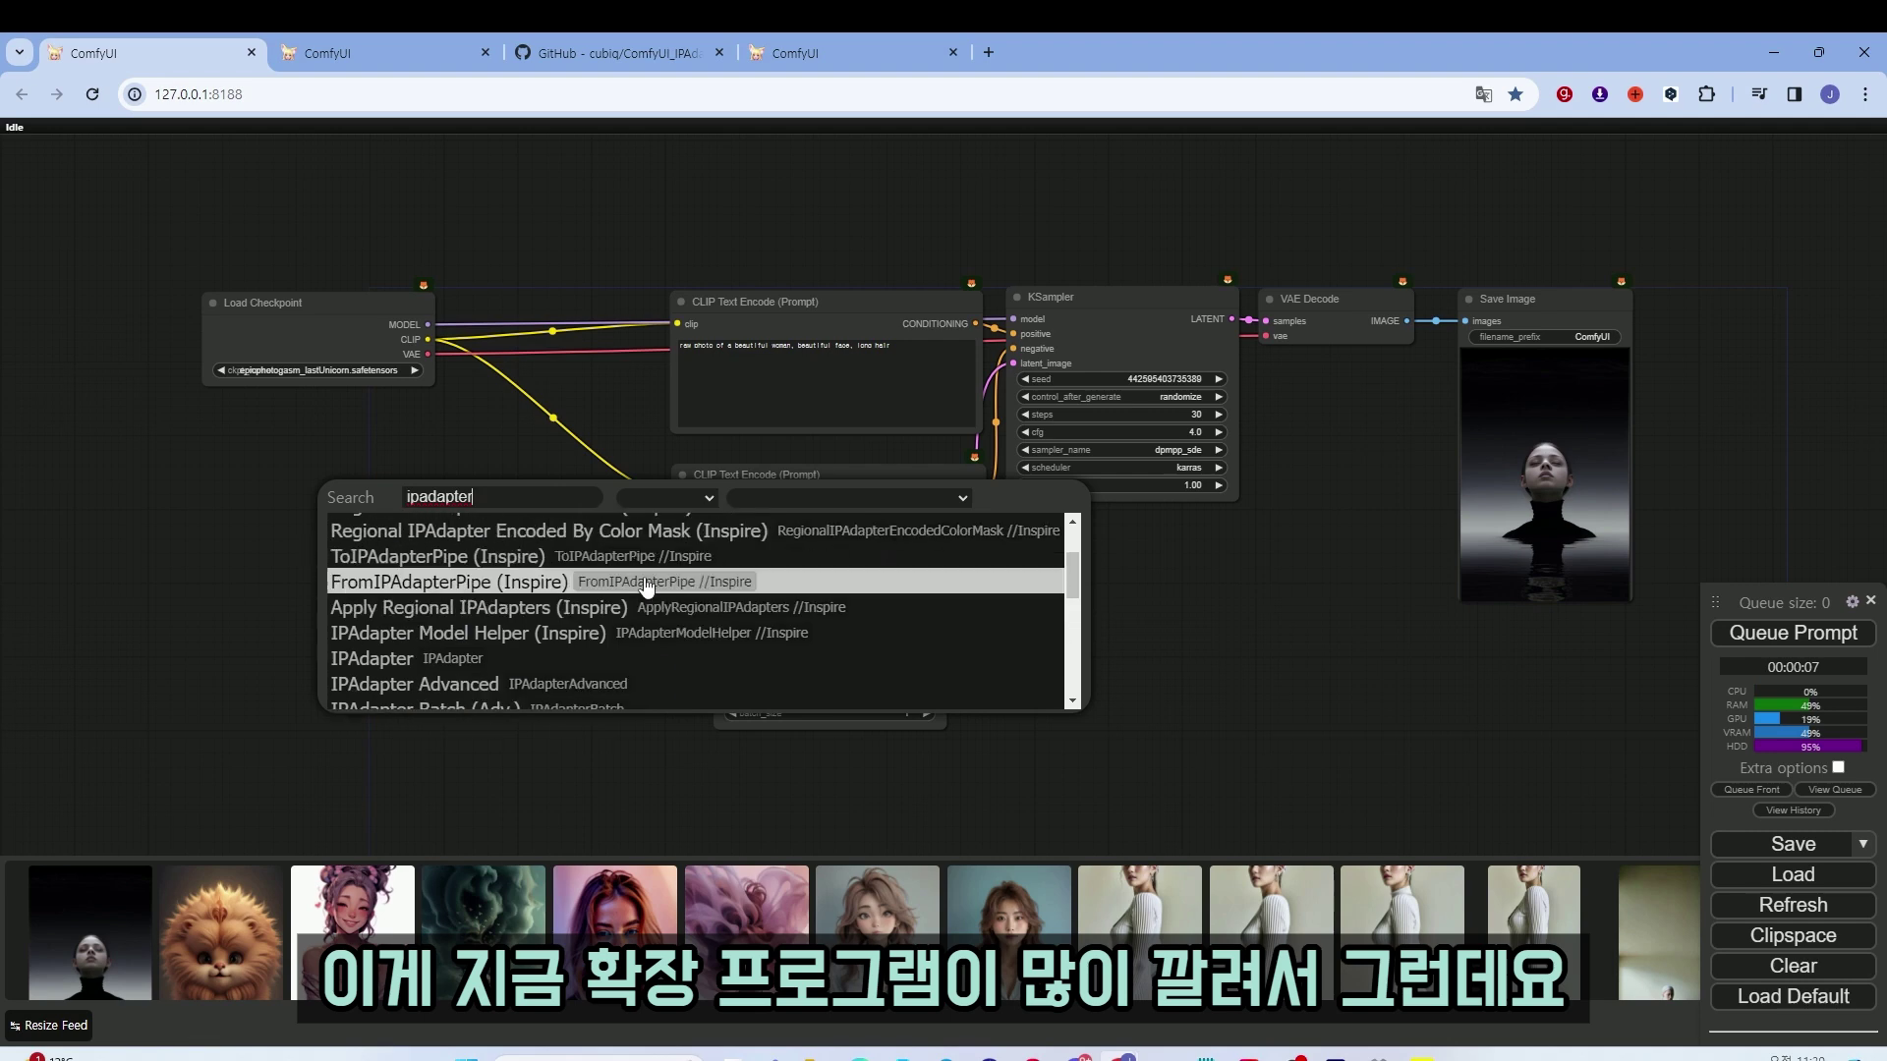
pyautogui.scroll(-2, 647, 588)
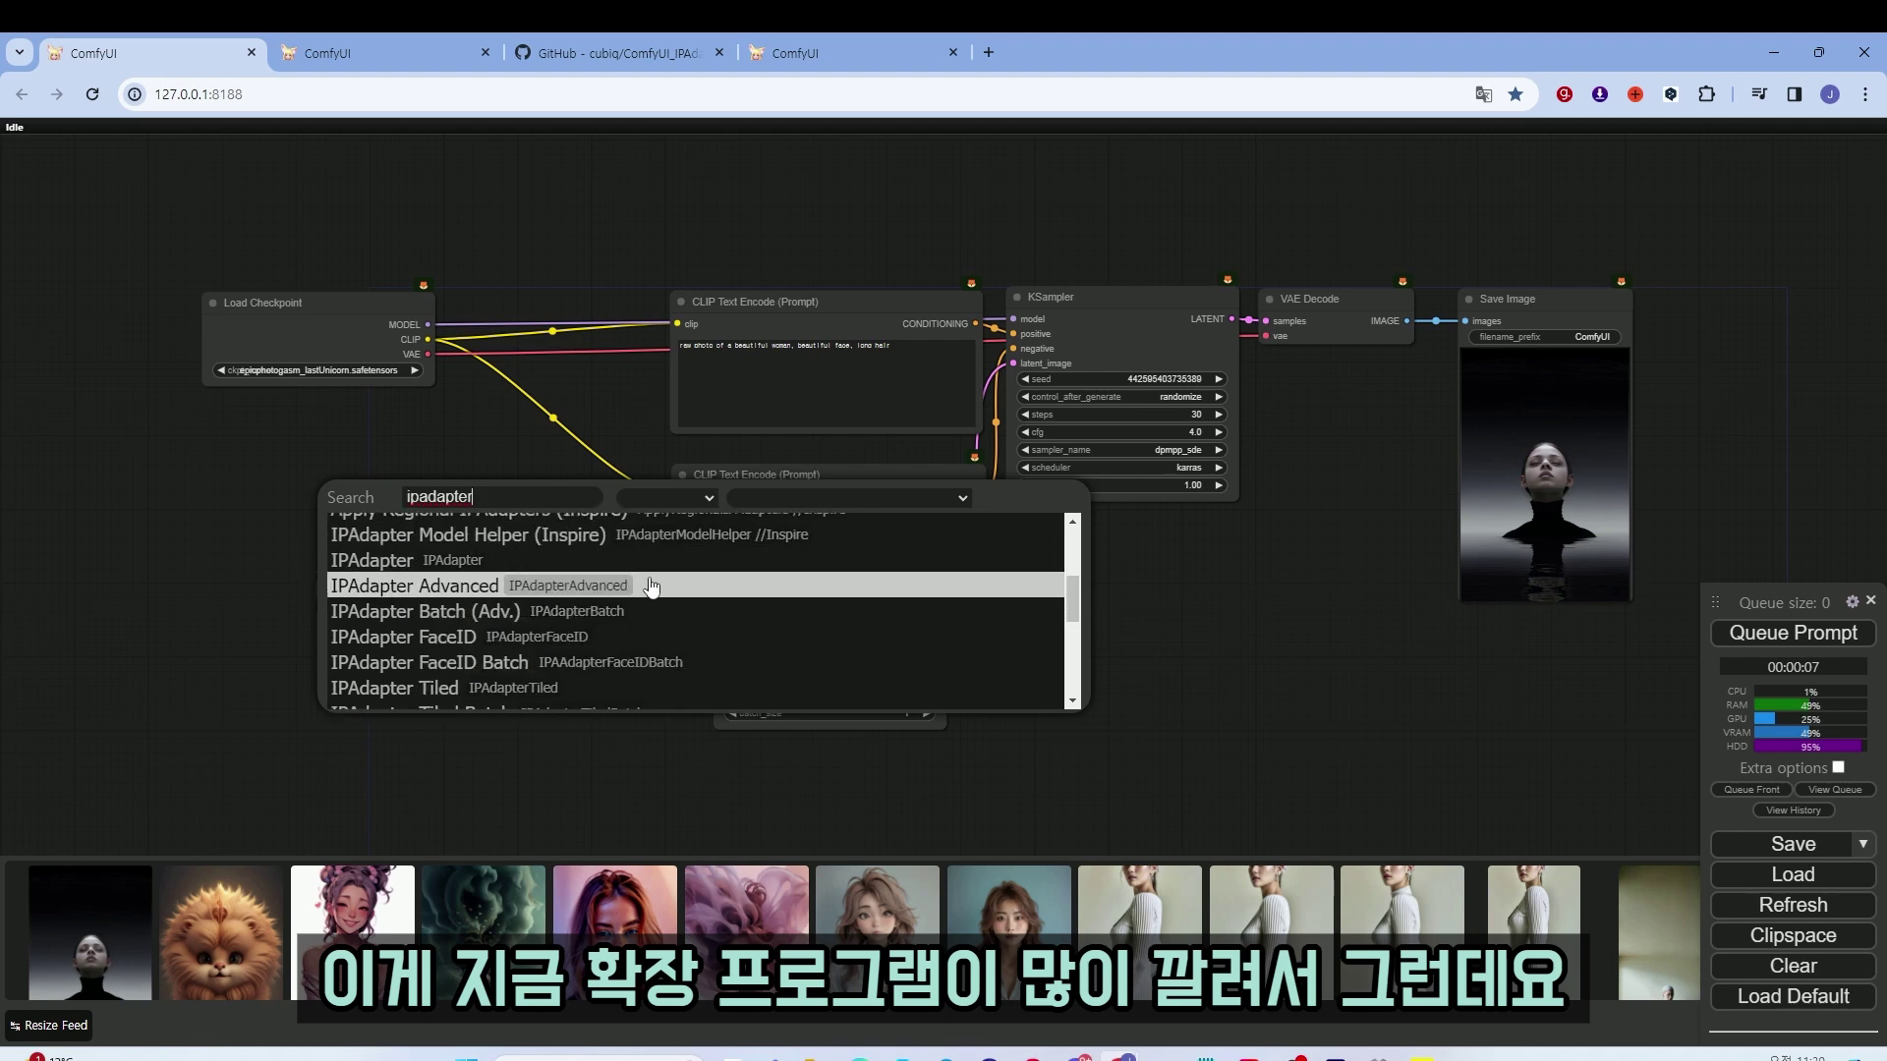
pyautogui.click(457, 597)
pyautogui.moveTo(642, 587); pyautogui.dragTo(667, 734)
pyautogui.moveTo(574, 645); pyautogui.dragTo(881, 198)
pyautogui.scroll(1, 634, 253)
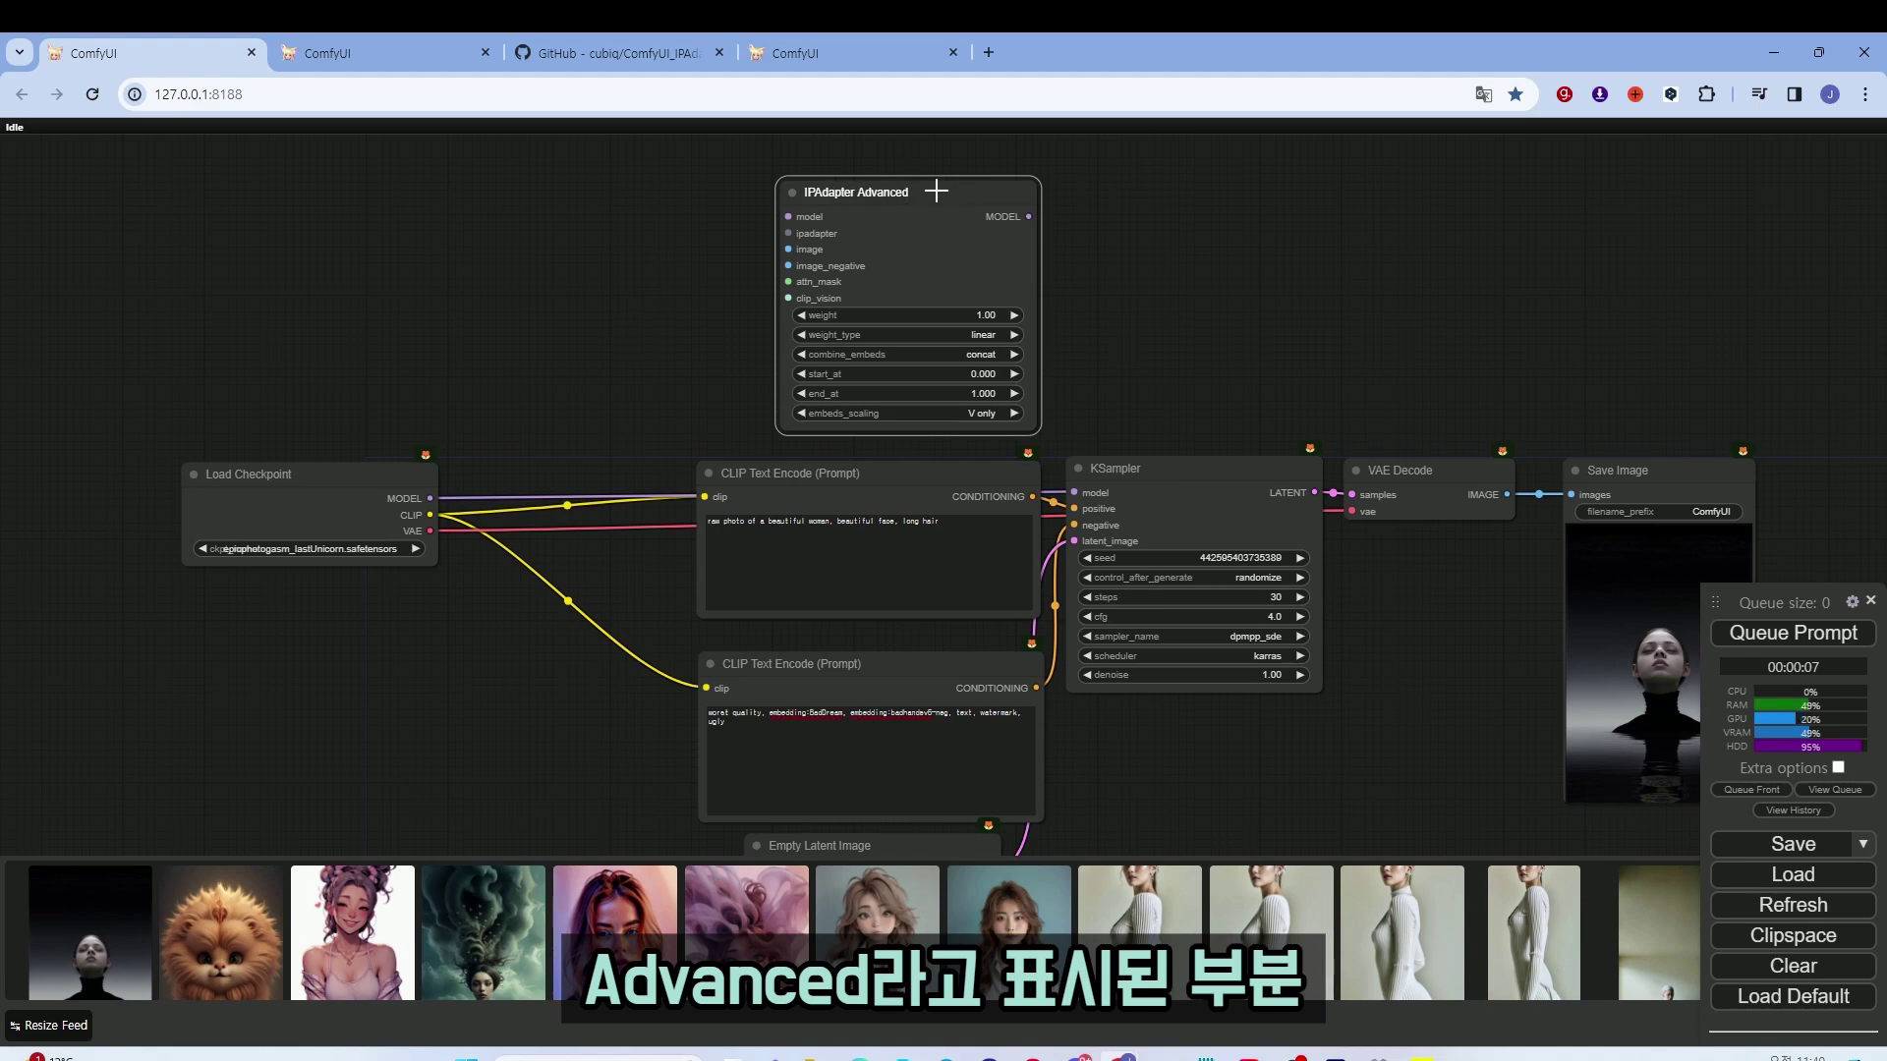
# Add an IPAdapterUnifiedLoader node linked to the ipadapter input of IPAdapter Advanced and place it in front of that node
pyautogui.scroll(4, 875, 202)
pyautogui.scroll(-3, 906, 205)
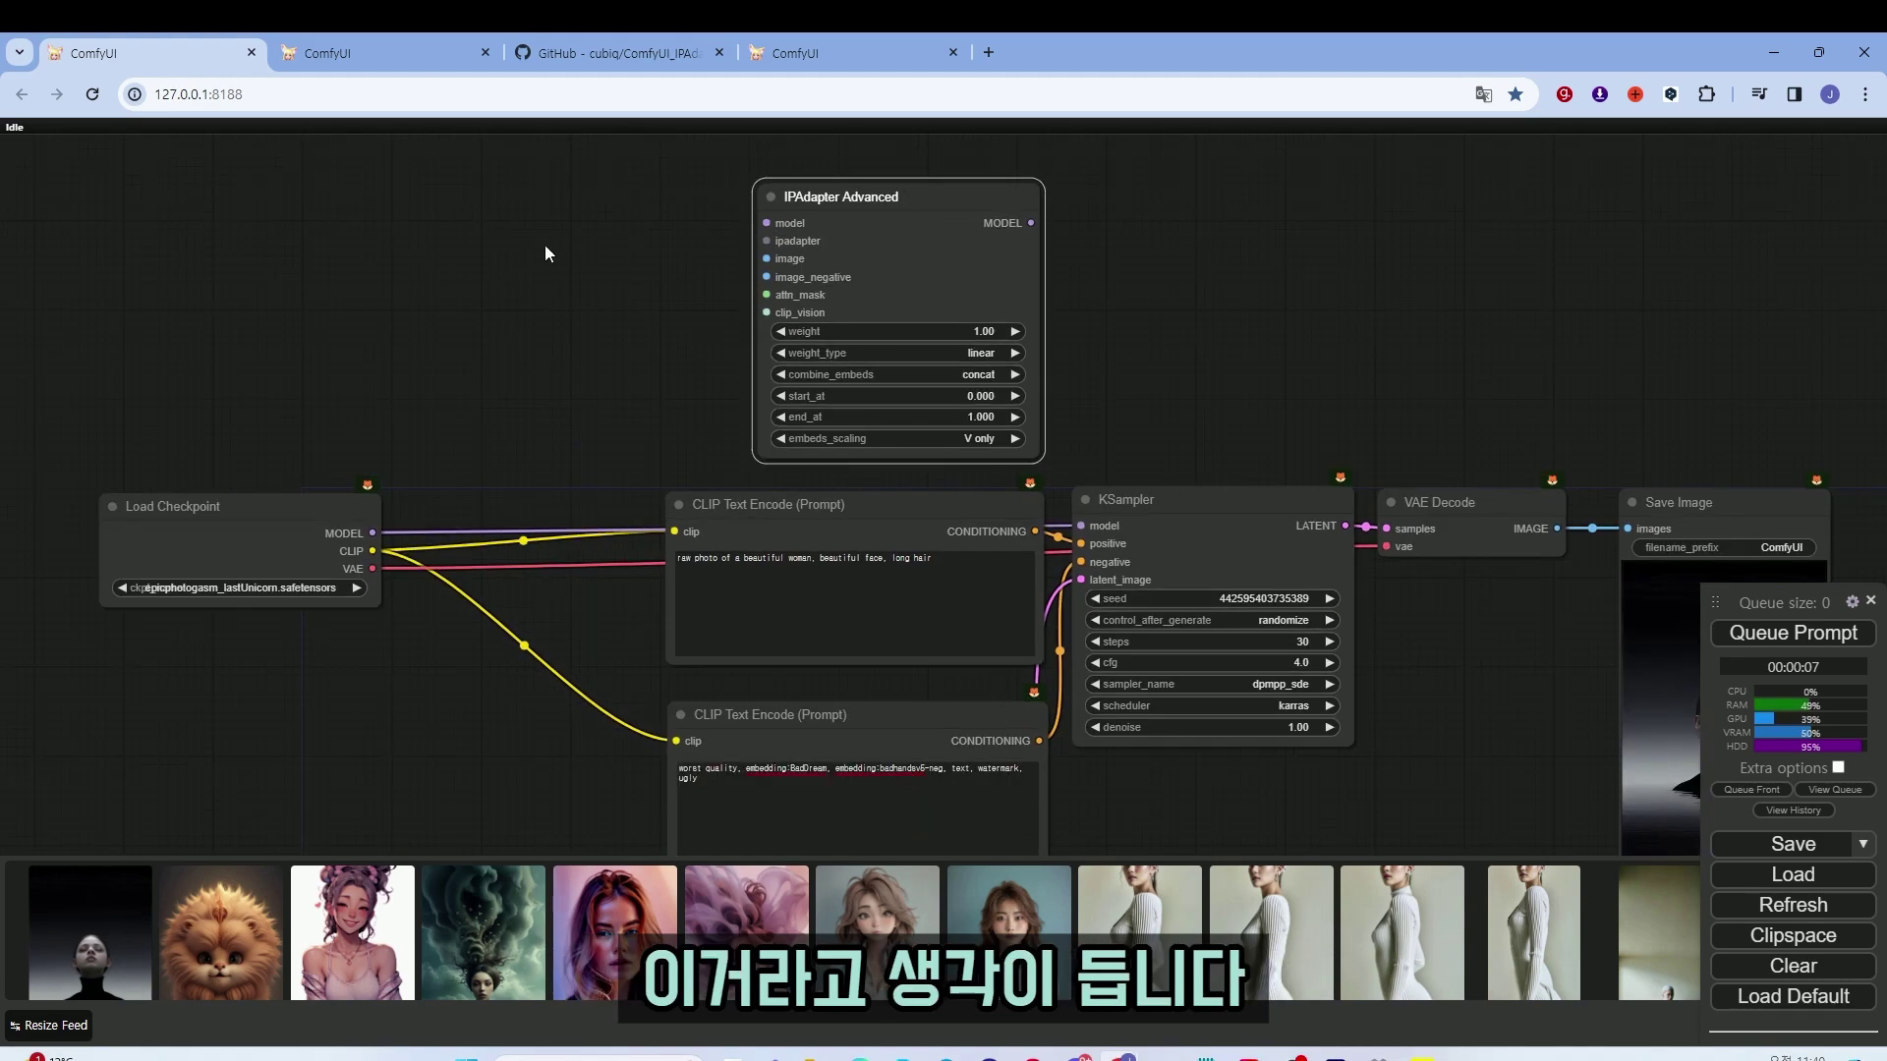
pyautogui.moveTo(635, 373); pyautogui.dragTo(696, 423)
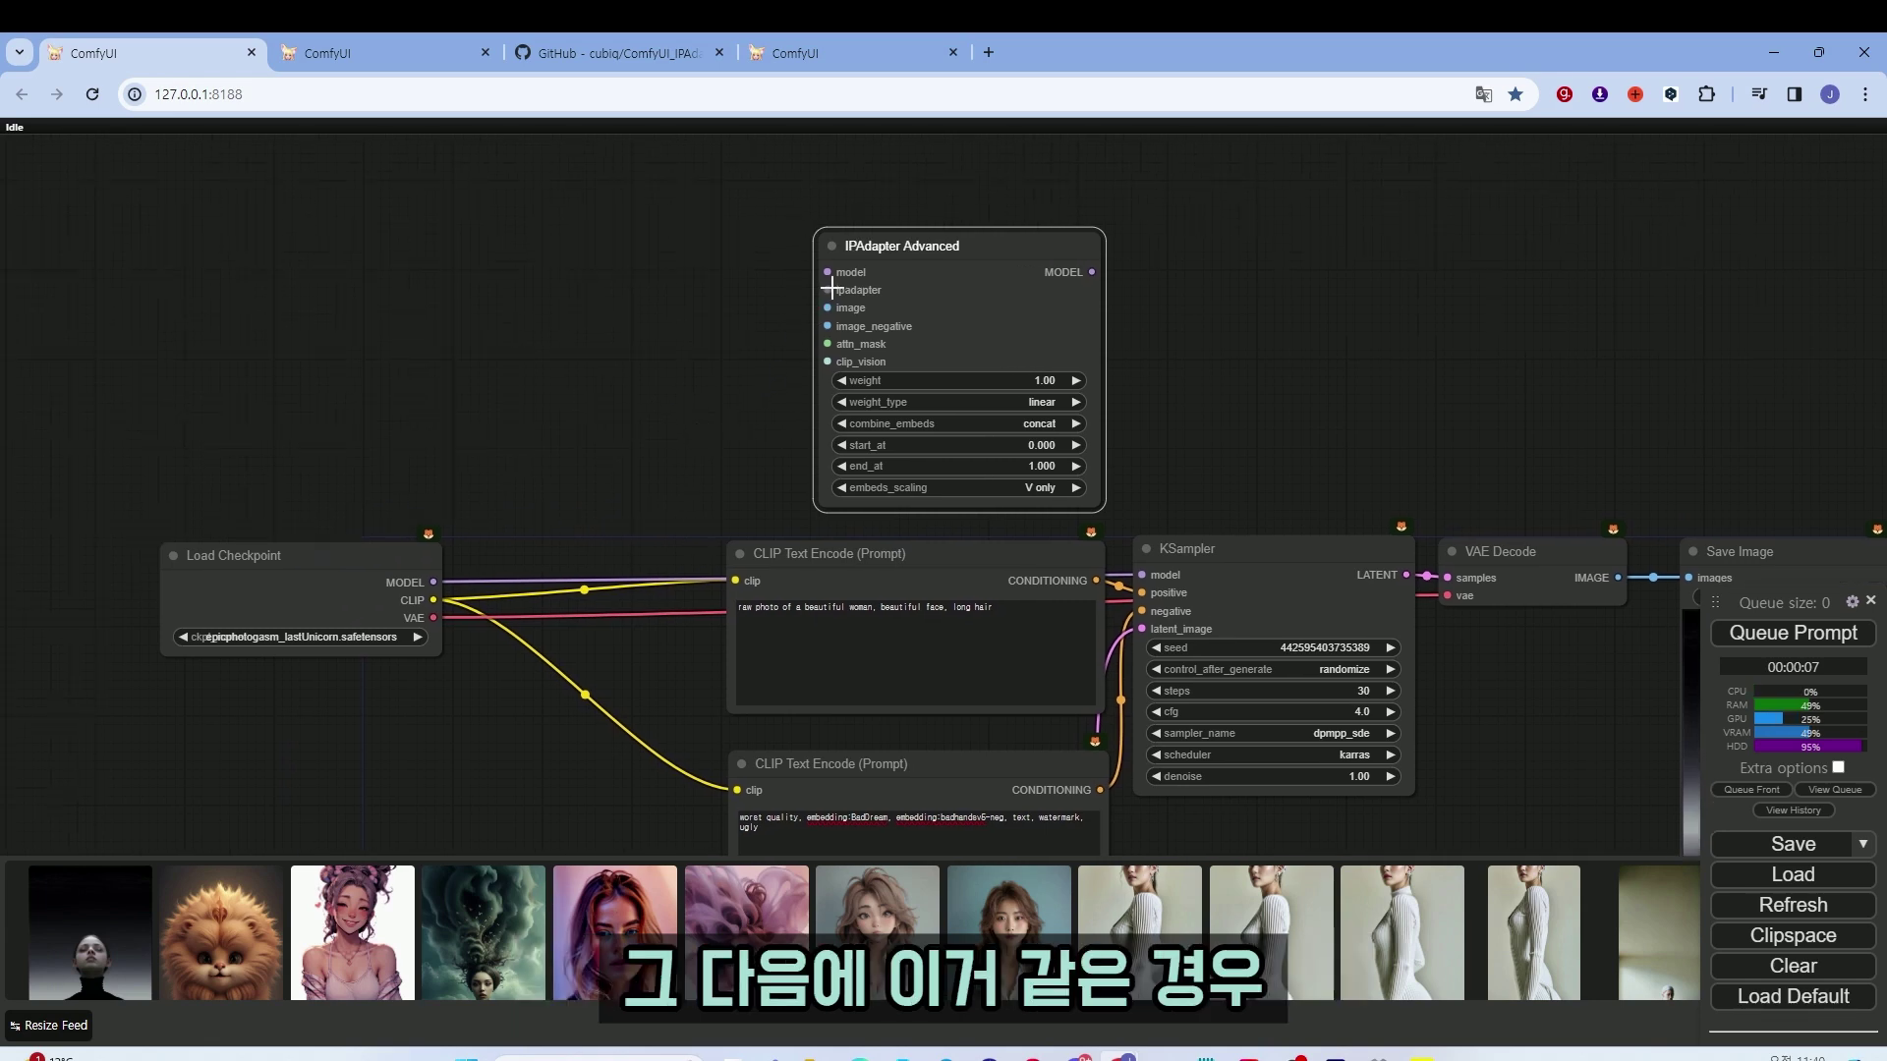
pyautogui.moveTo(827, 290); pyautogui.dragTo(659, 242)
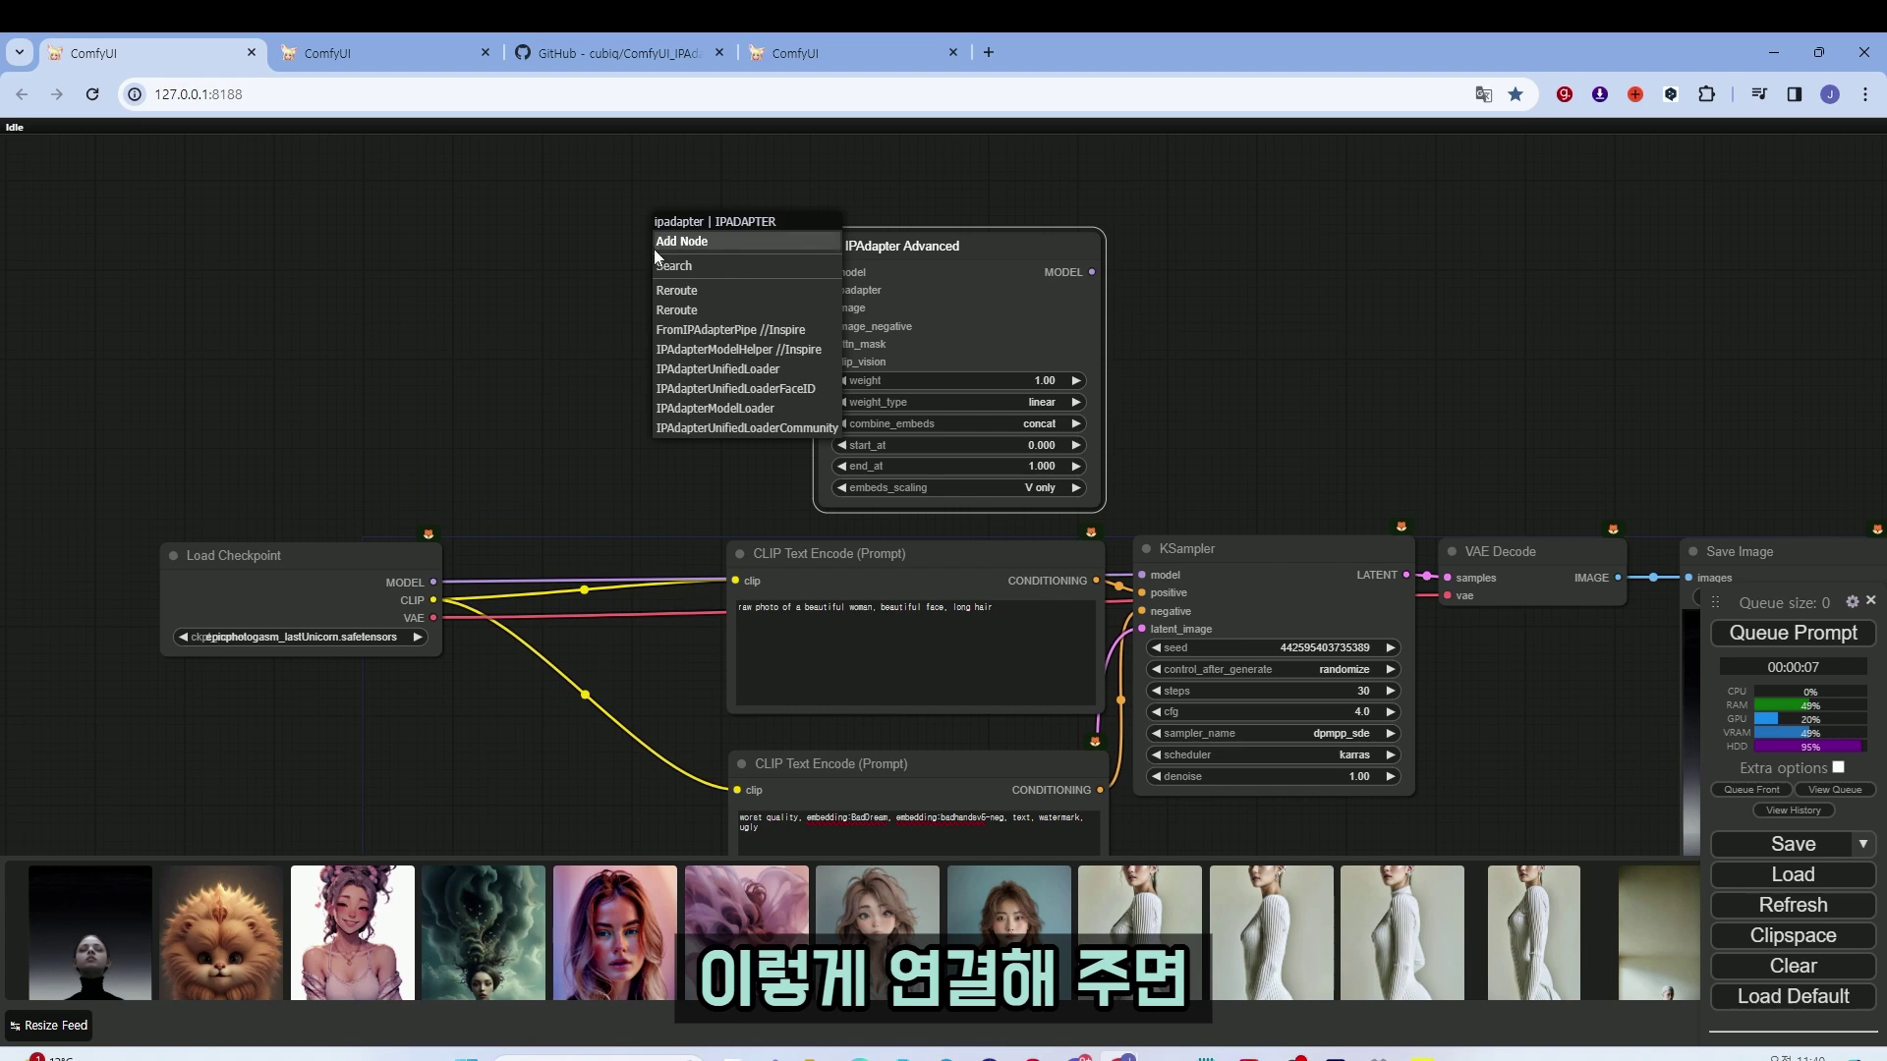
pyautogui.click(757, 373)
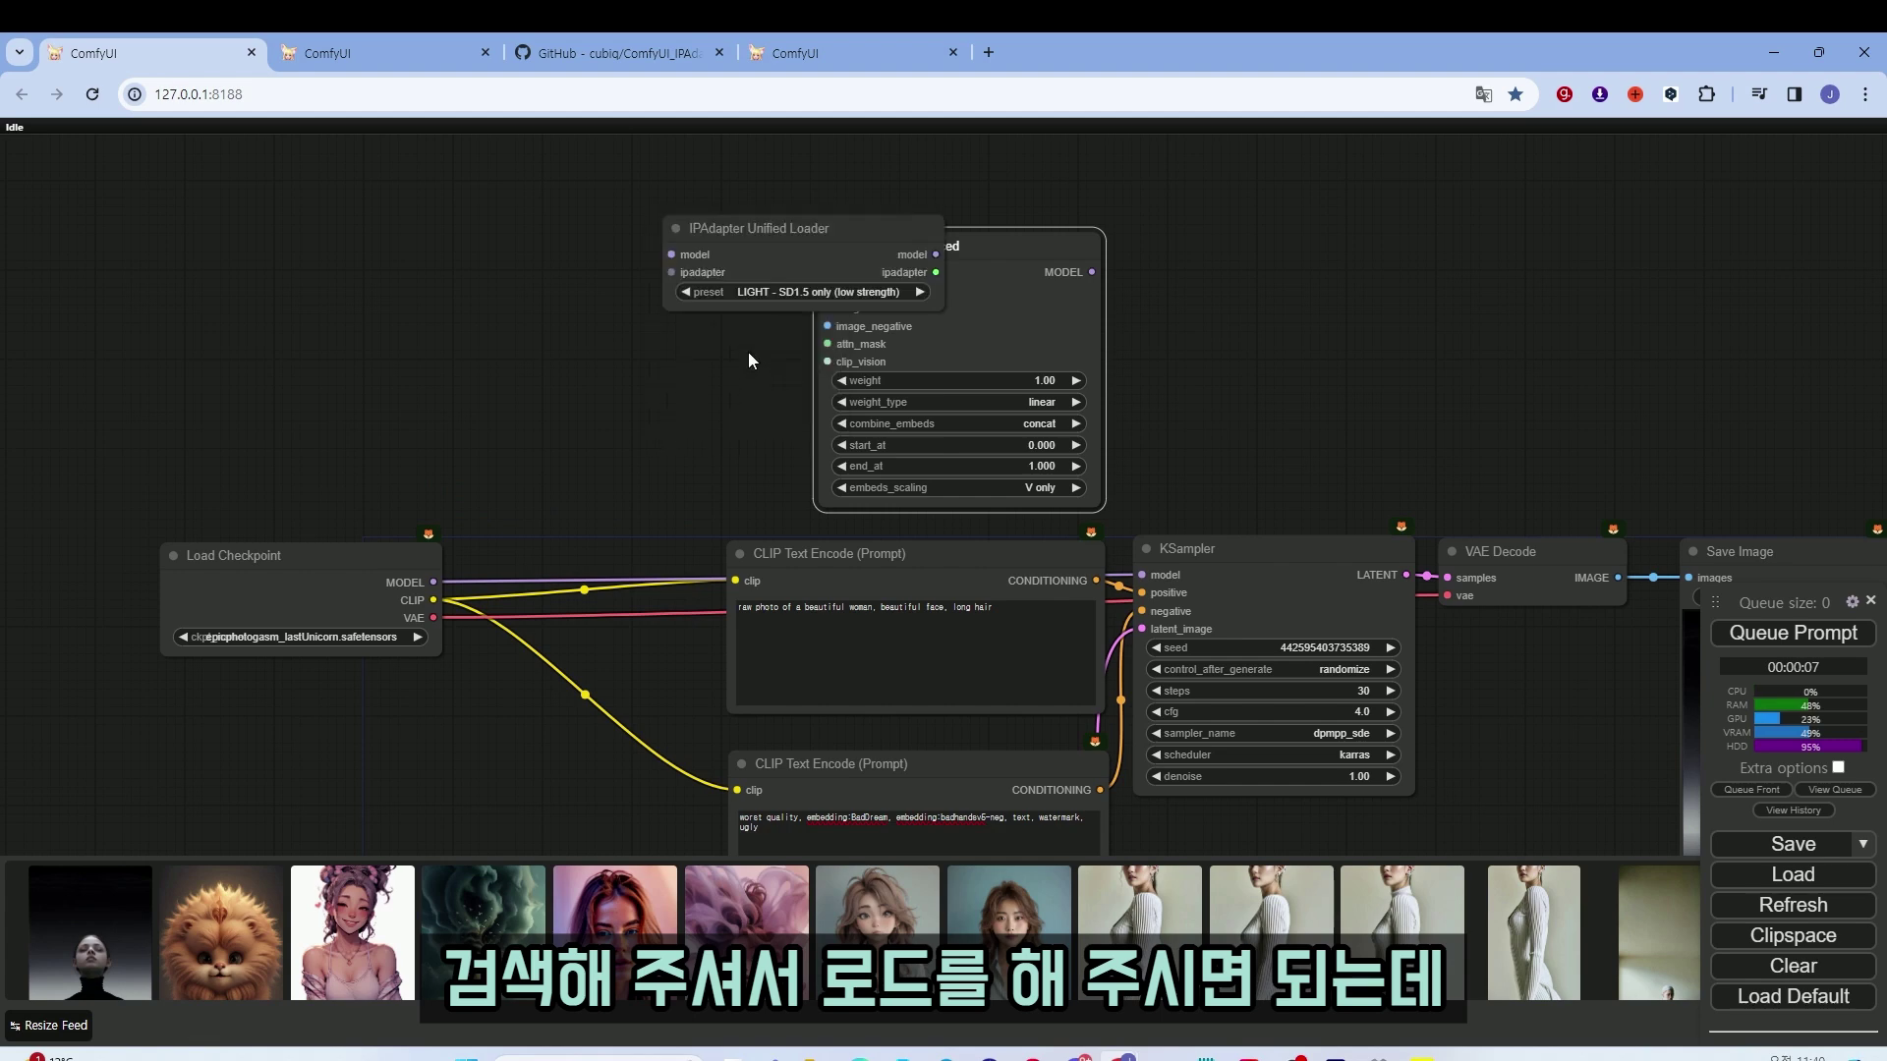
pyautogui.moveTo(819, 256); pyautogui.dragTo(587, 269)
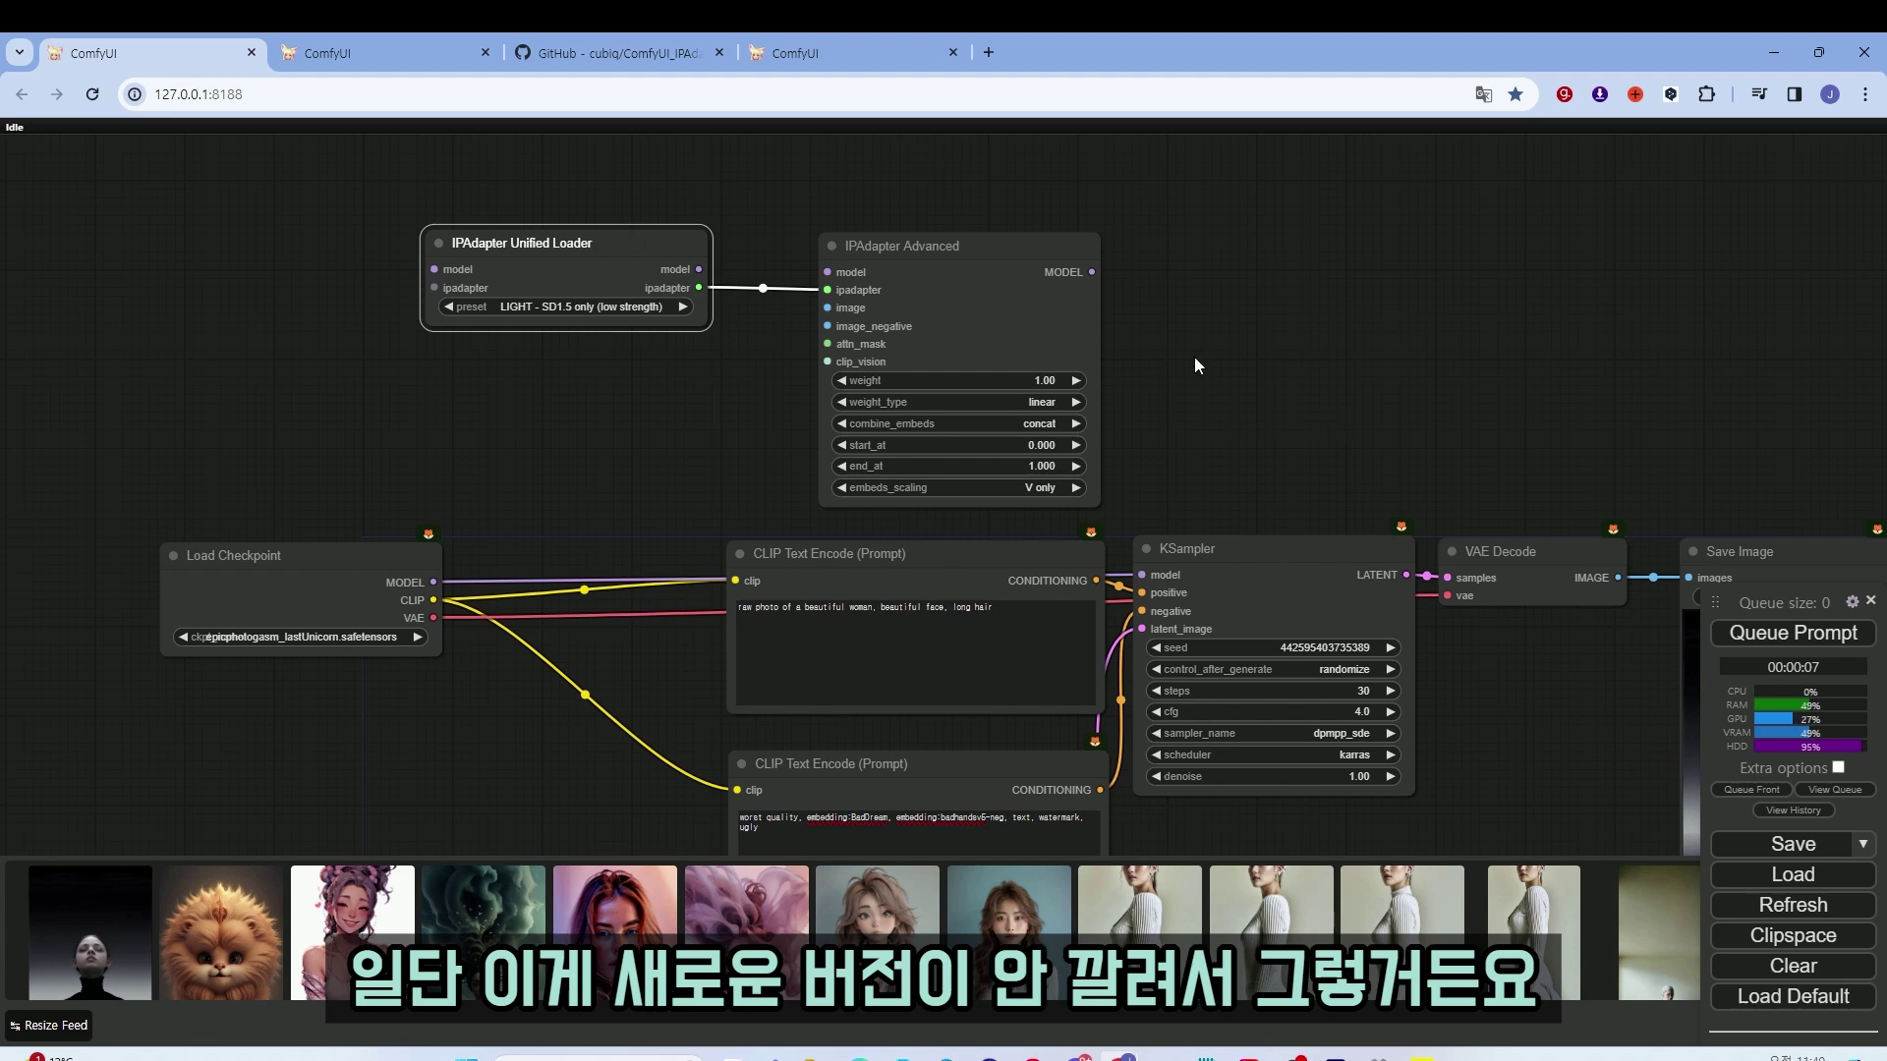
# Search the Manager's custom node list for "ipadapter" to check the ComfyUI_IPAdapter_plus entry, and close the list
pyautogui.scroll(-2, 1322, 371)
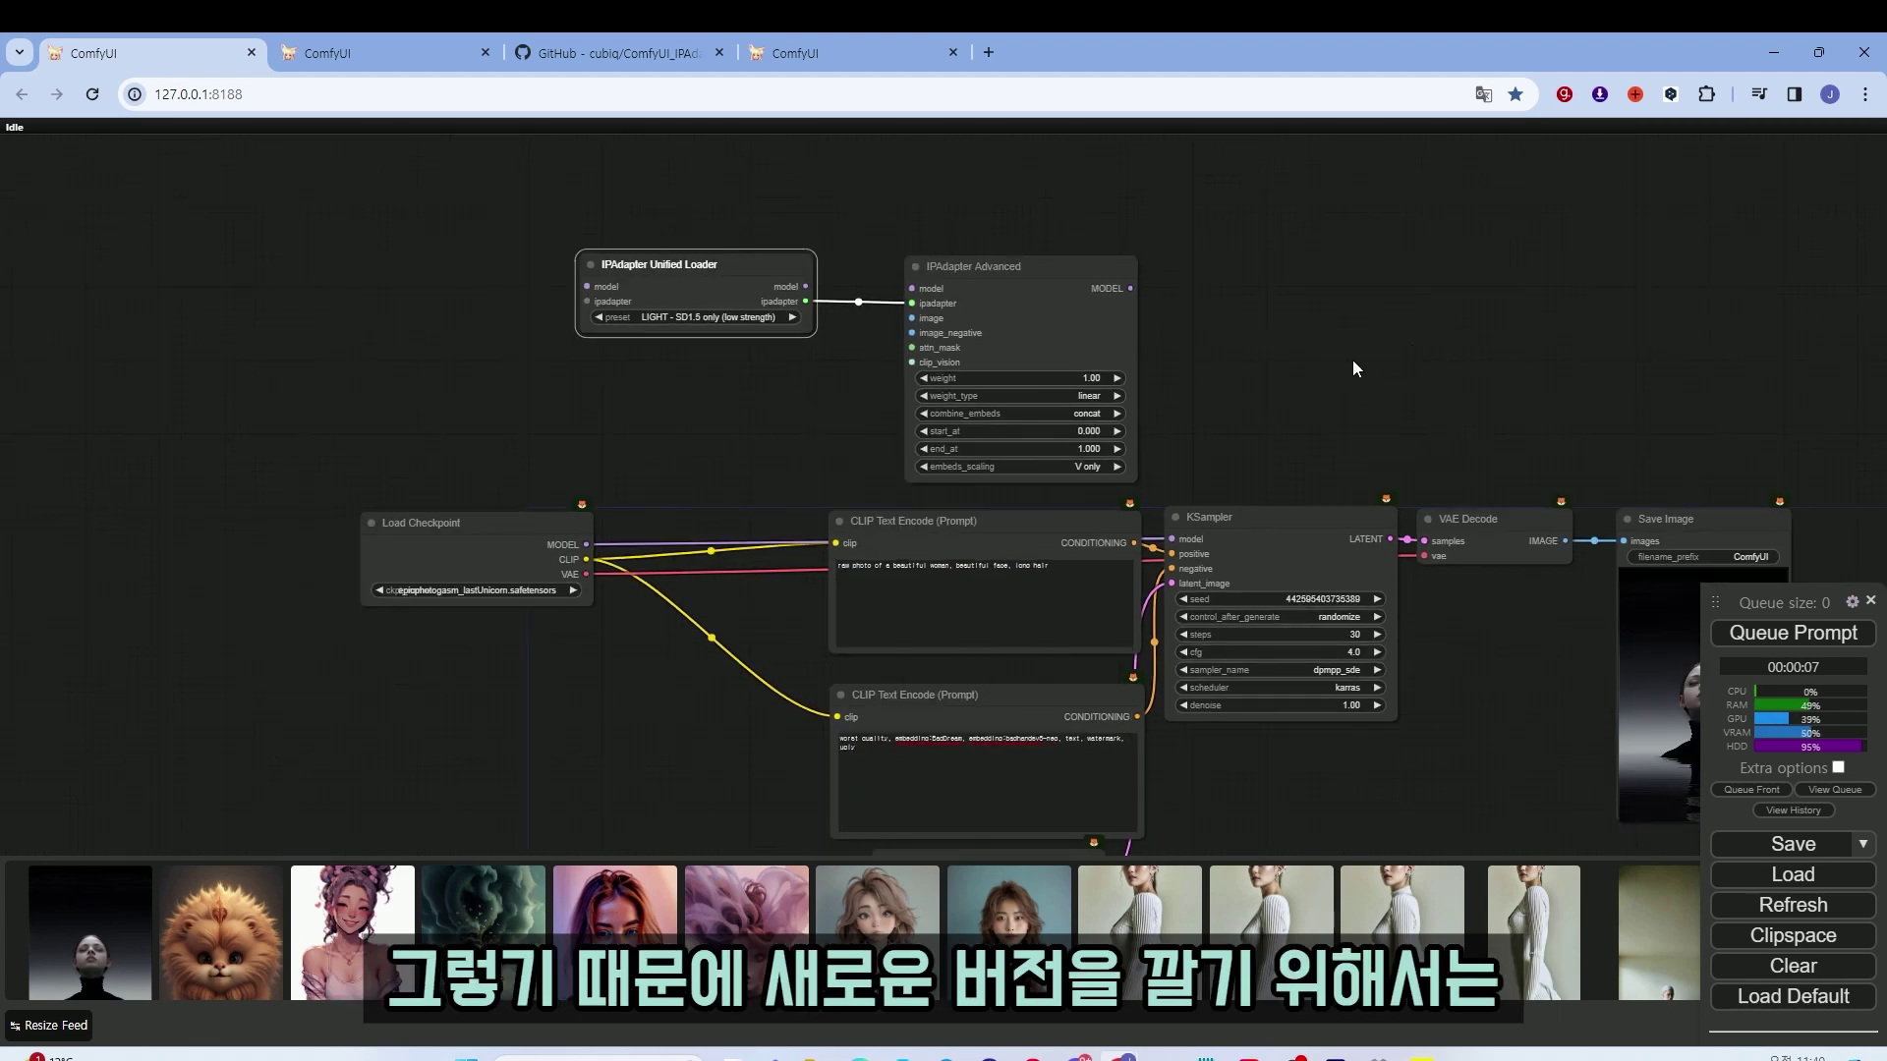
pyautogui.scroll(-2, 1335, 372)
pyautogui.moveTo(1715, 602); pyautogui.dragTo(1761, 181)
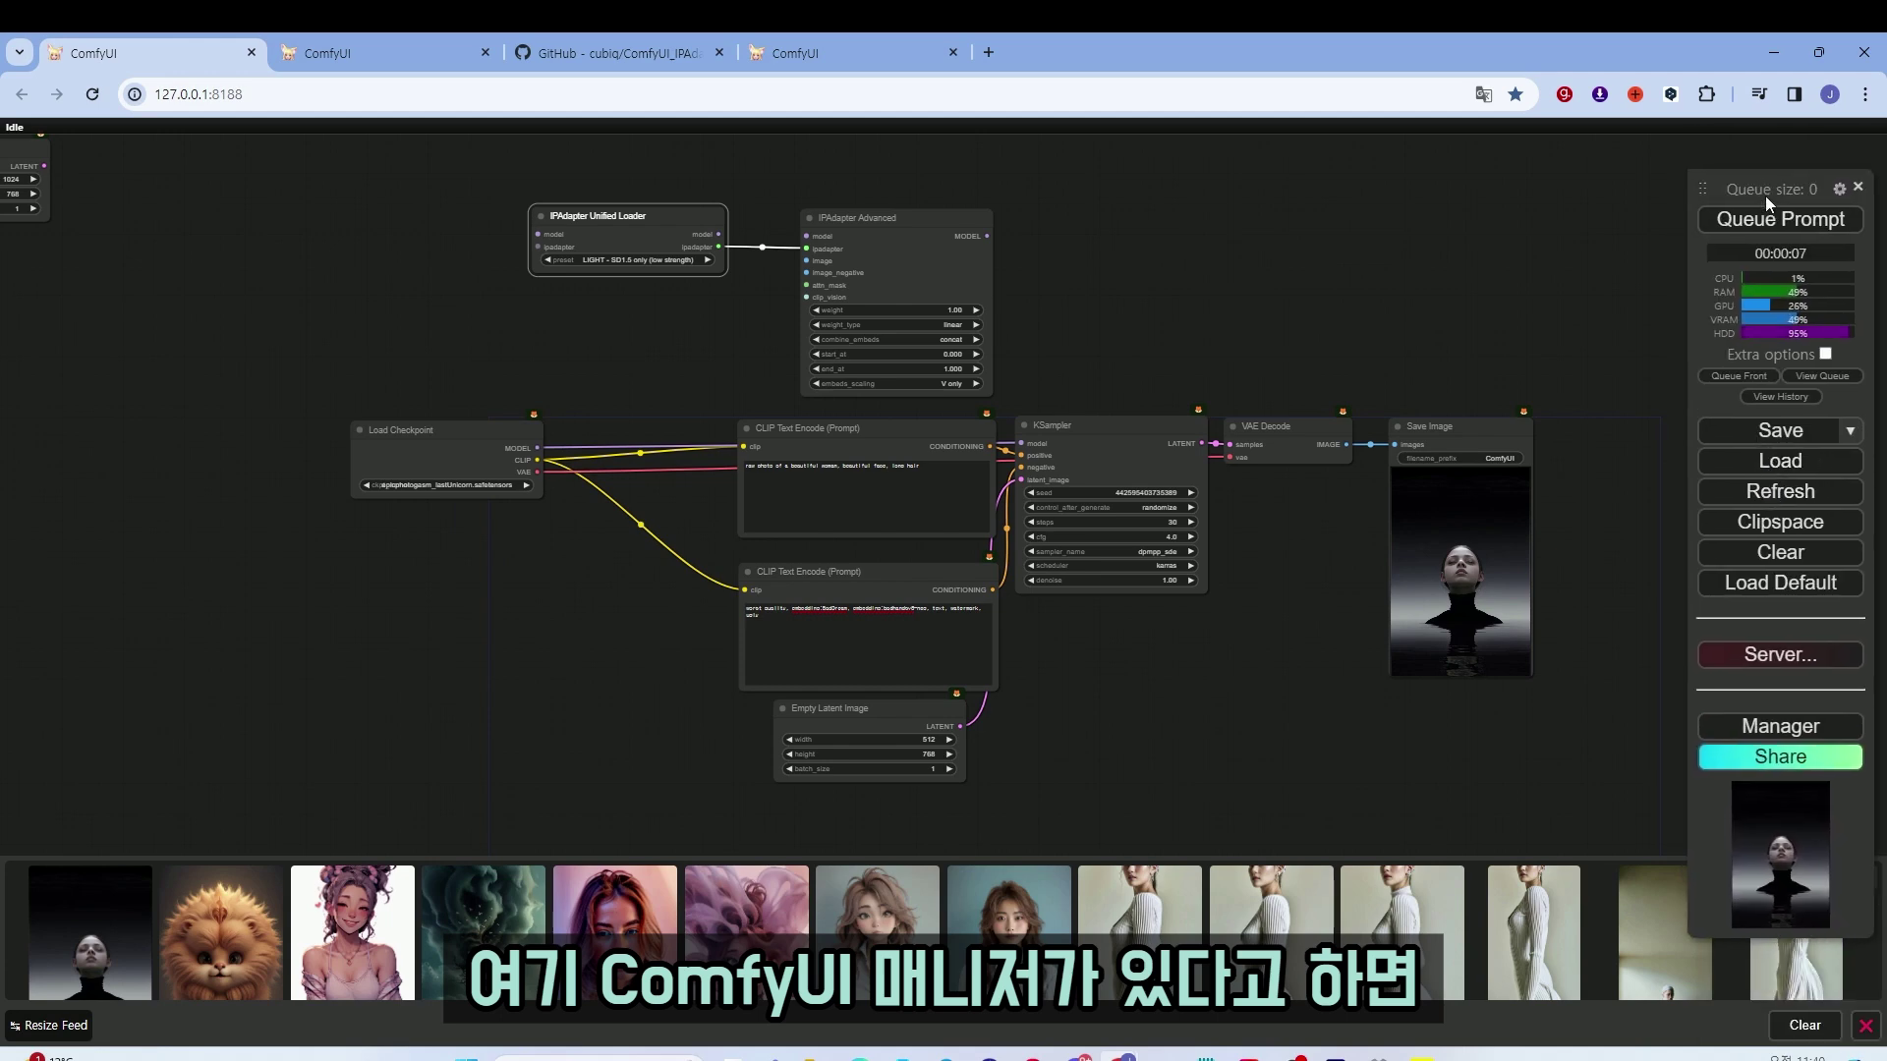
pyautogui.click(1754, 727)
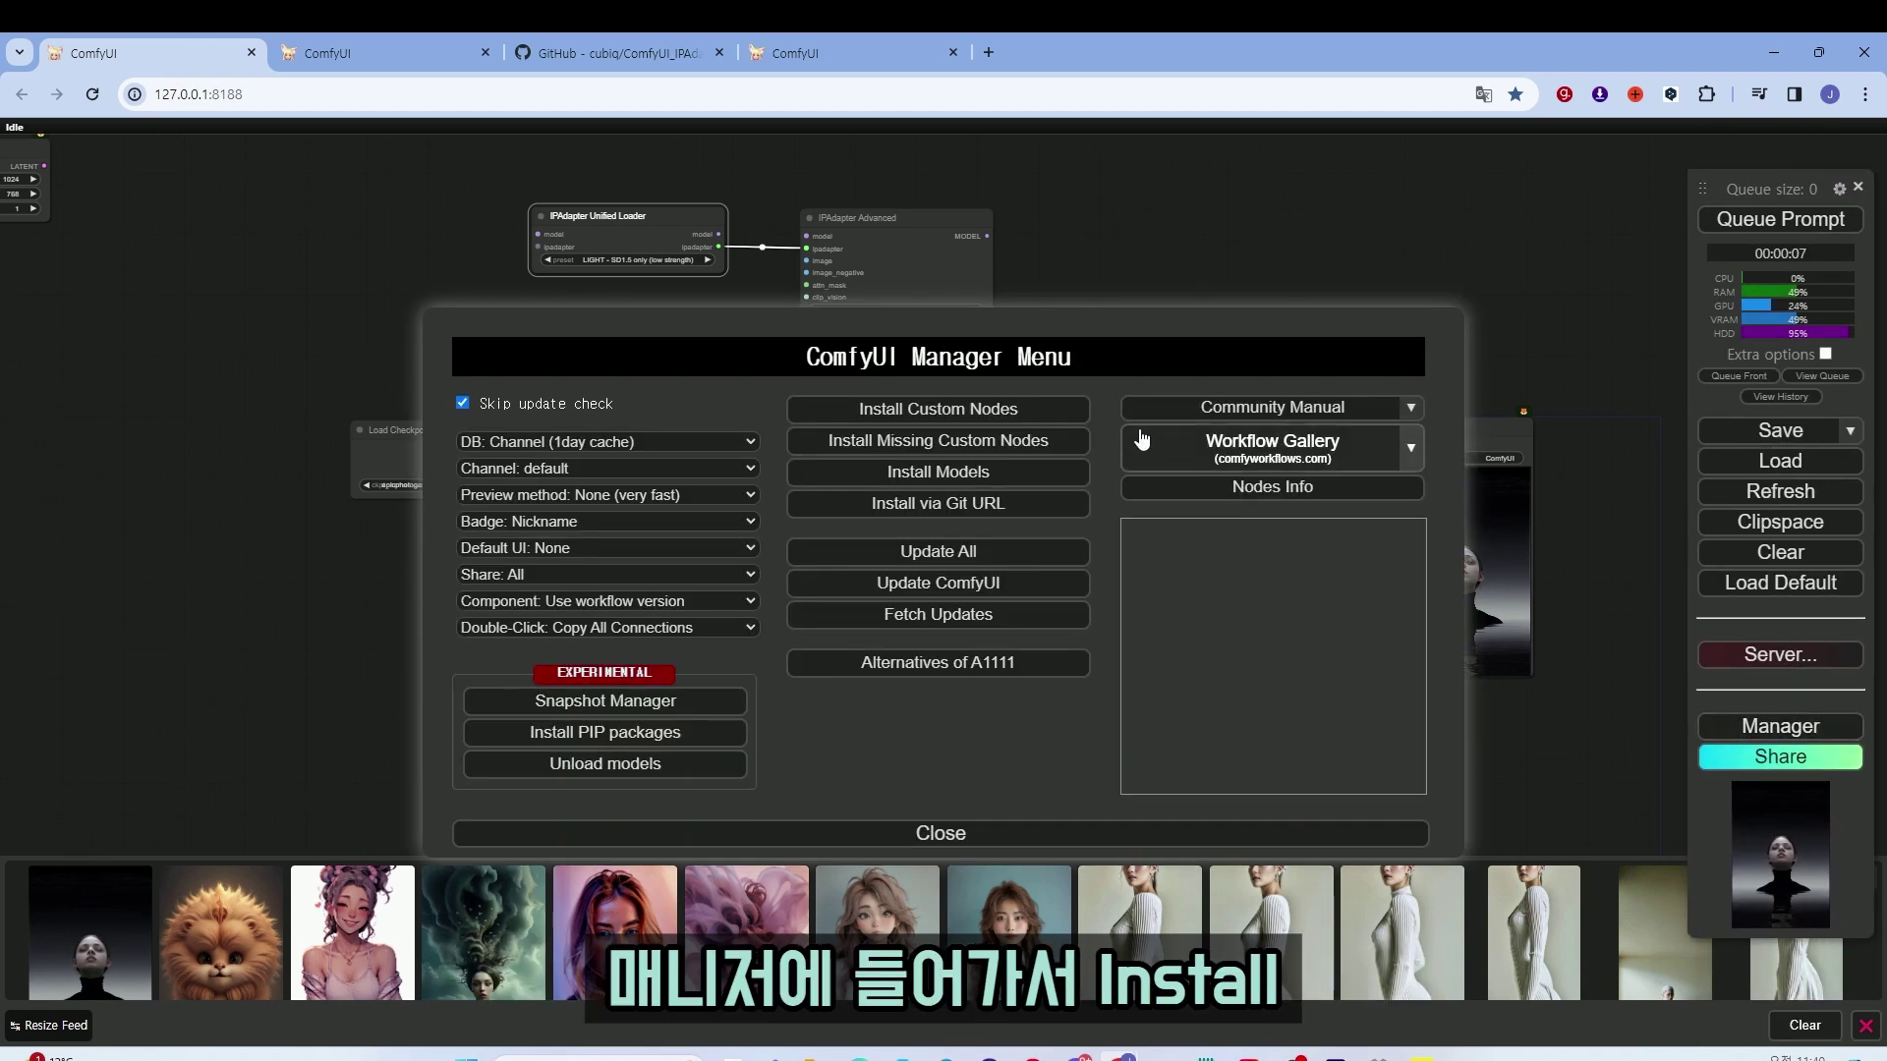
pyautogui.click(990, 409)
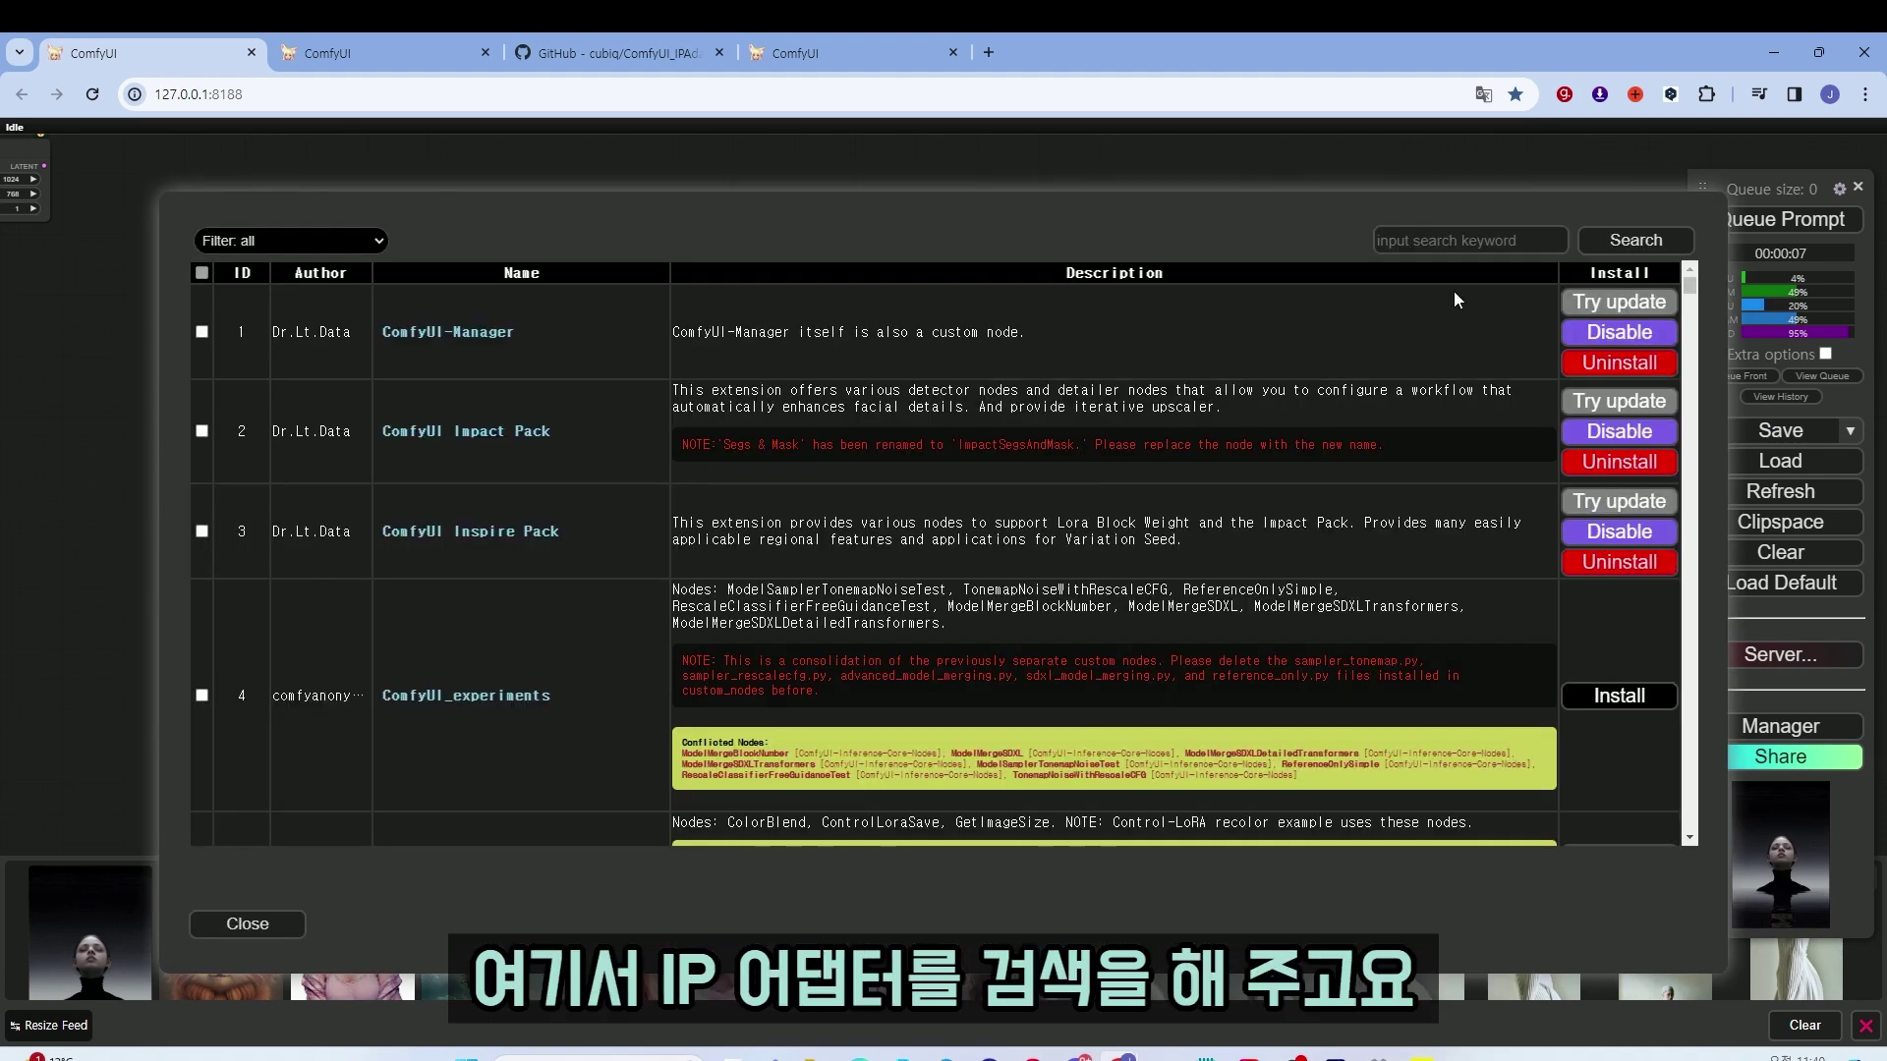
pyautogui.click(1454, 241)
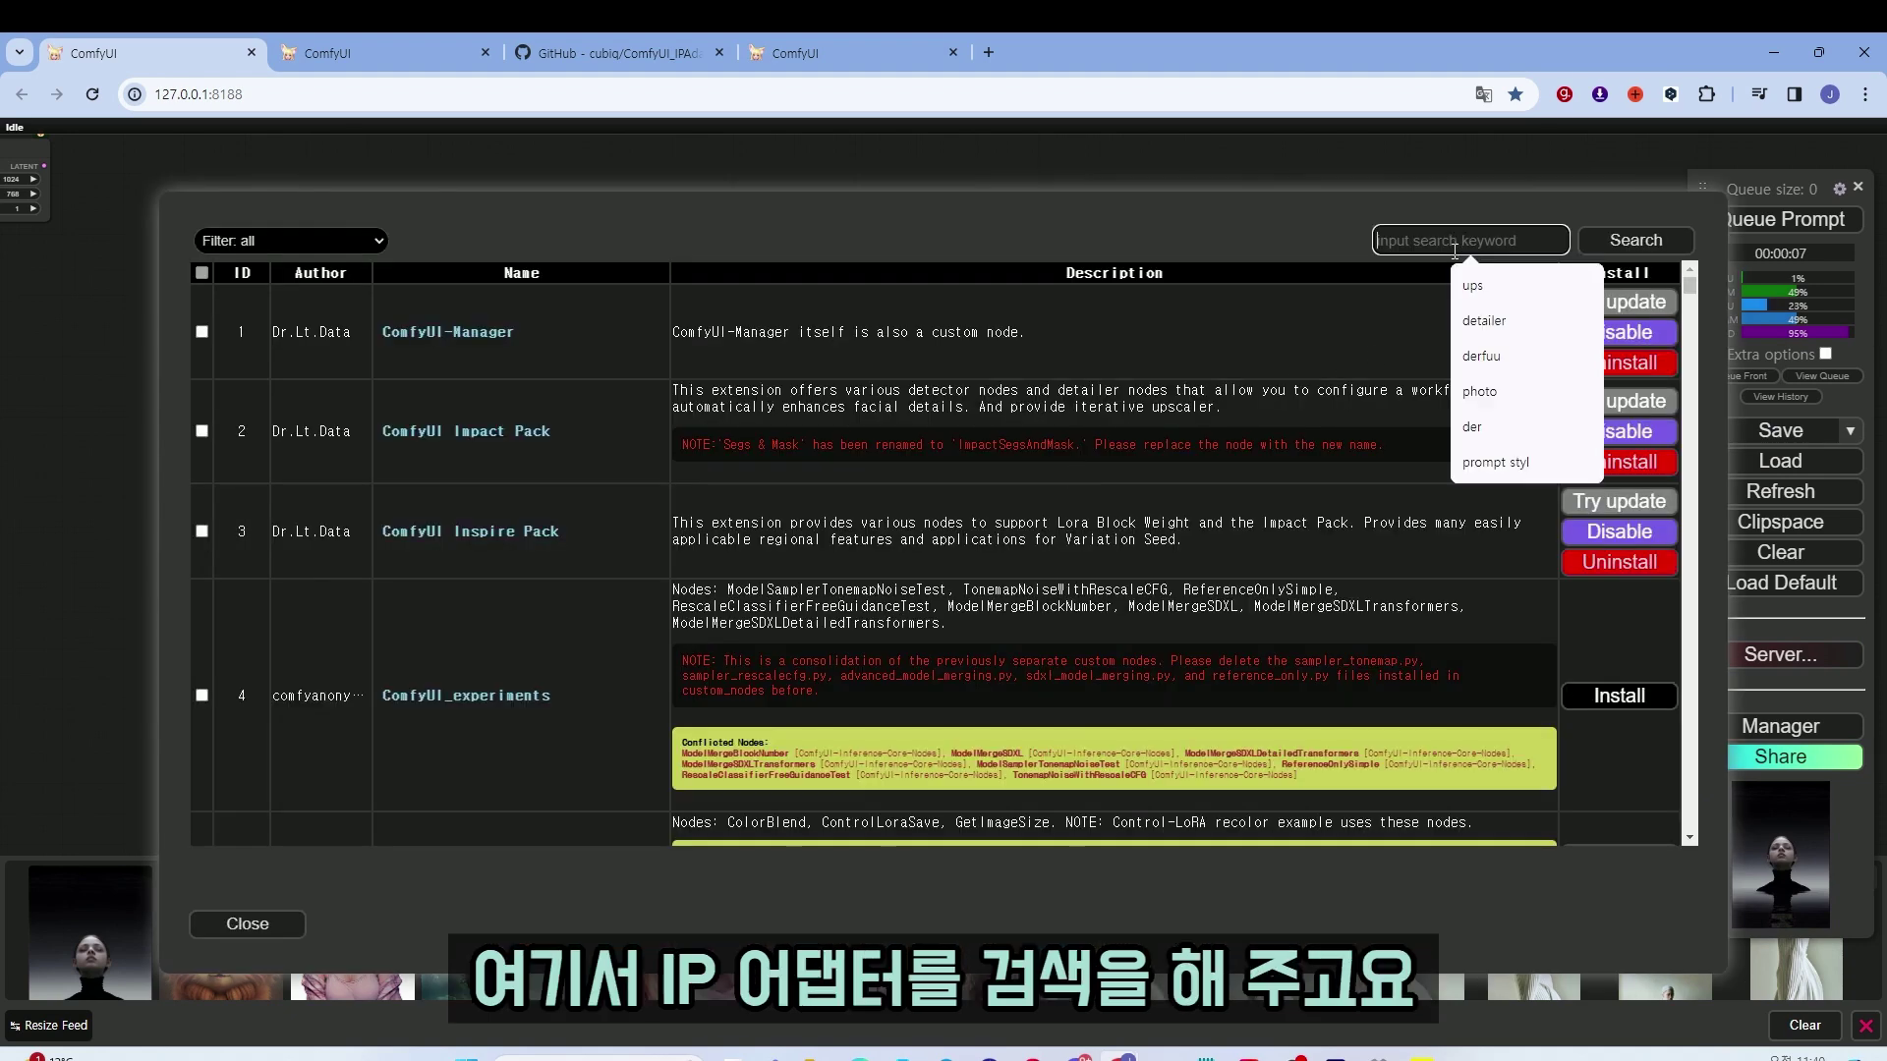
pyautogui.write('ipada')
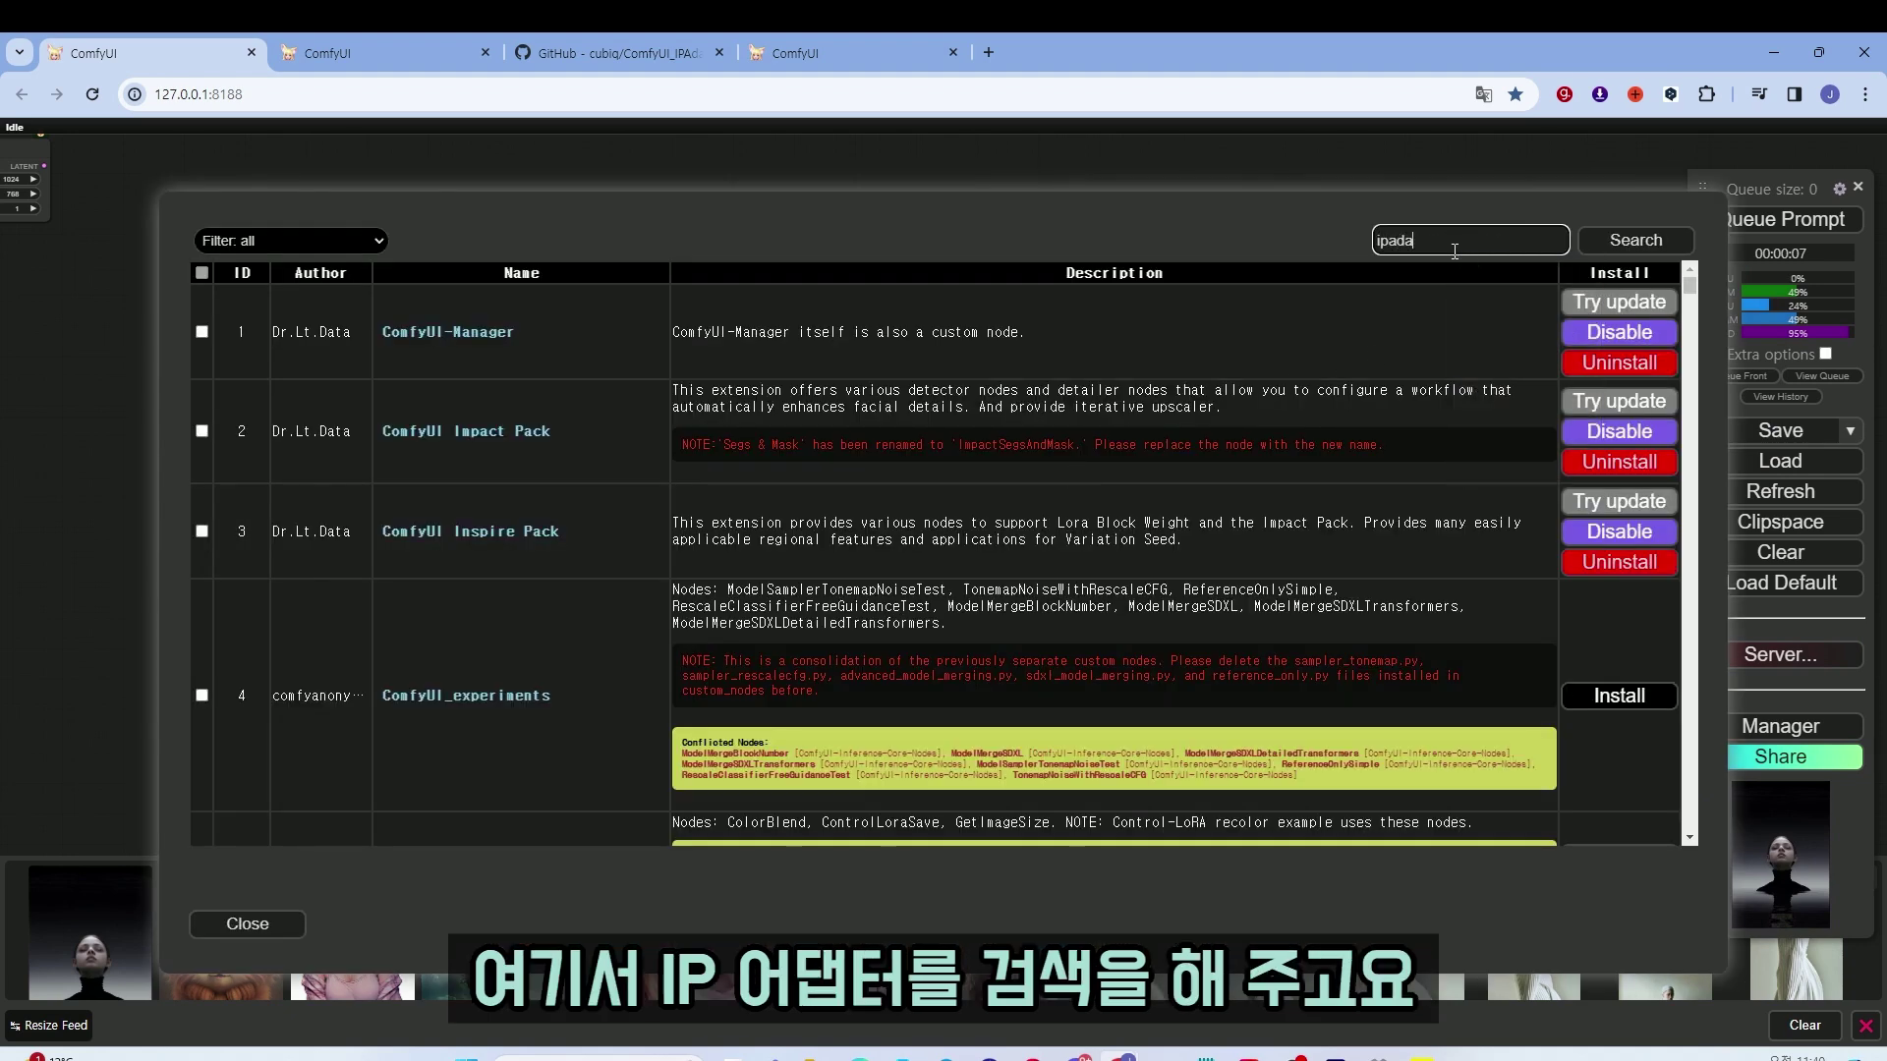
pyautogui.write('pter')
pyautogui.press('Return')
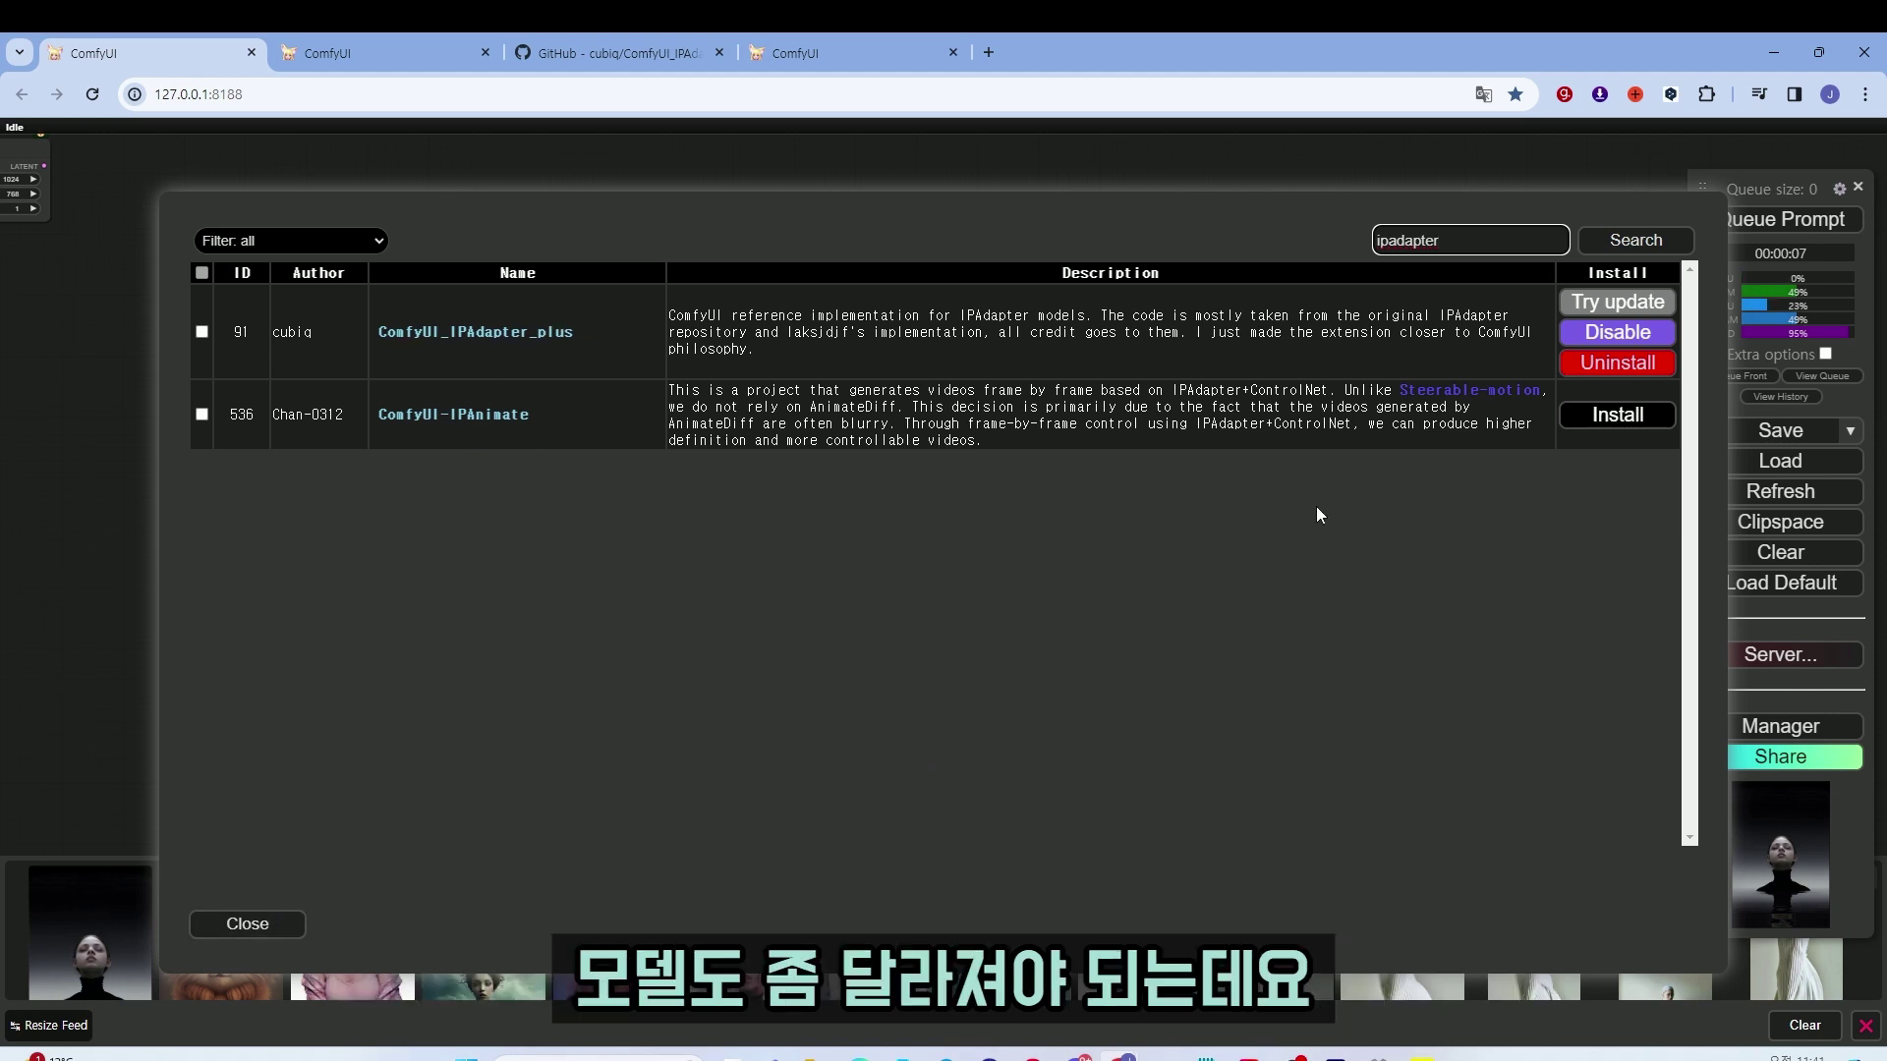
pyautogui.click(246, 924)
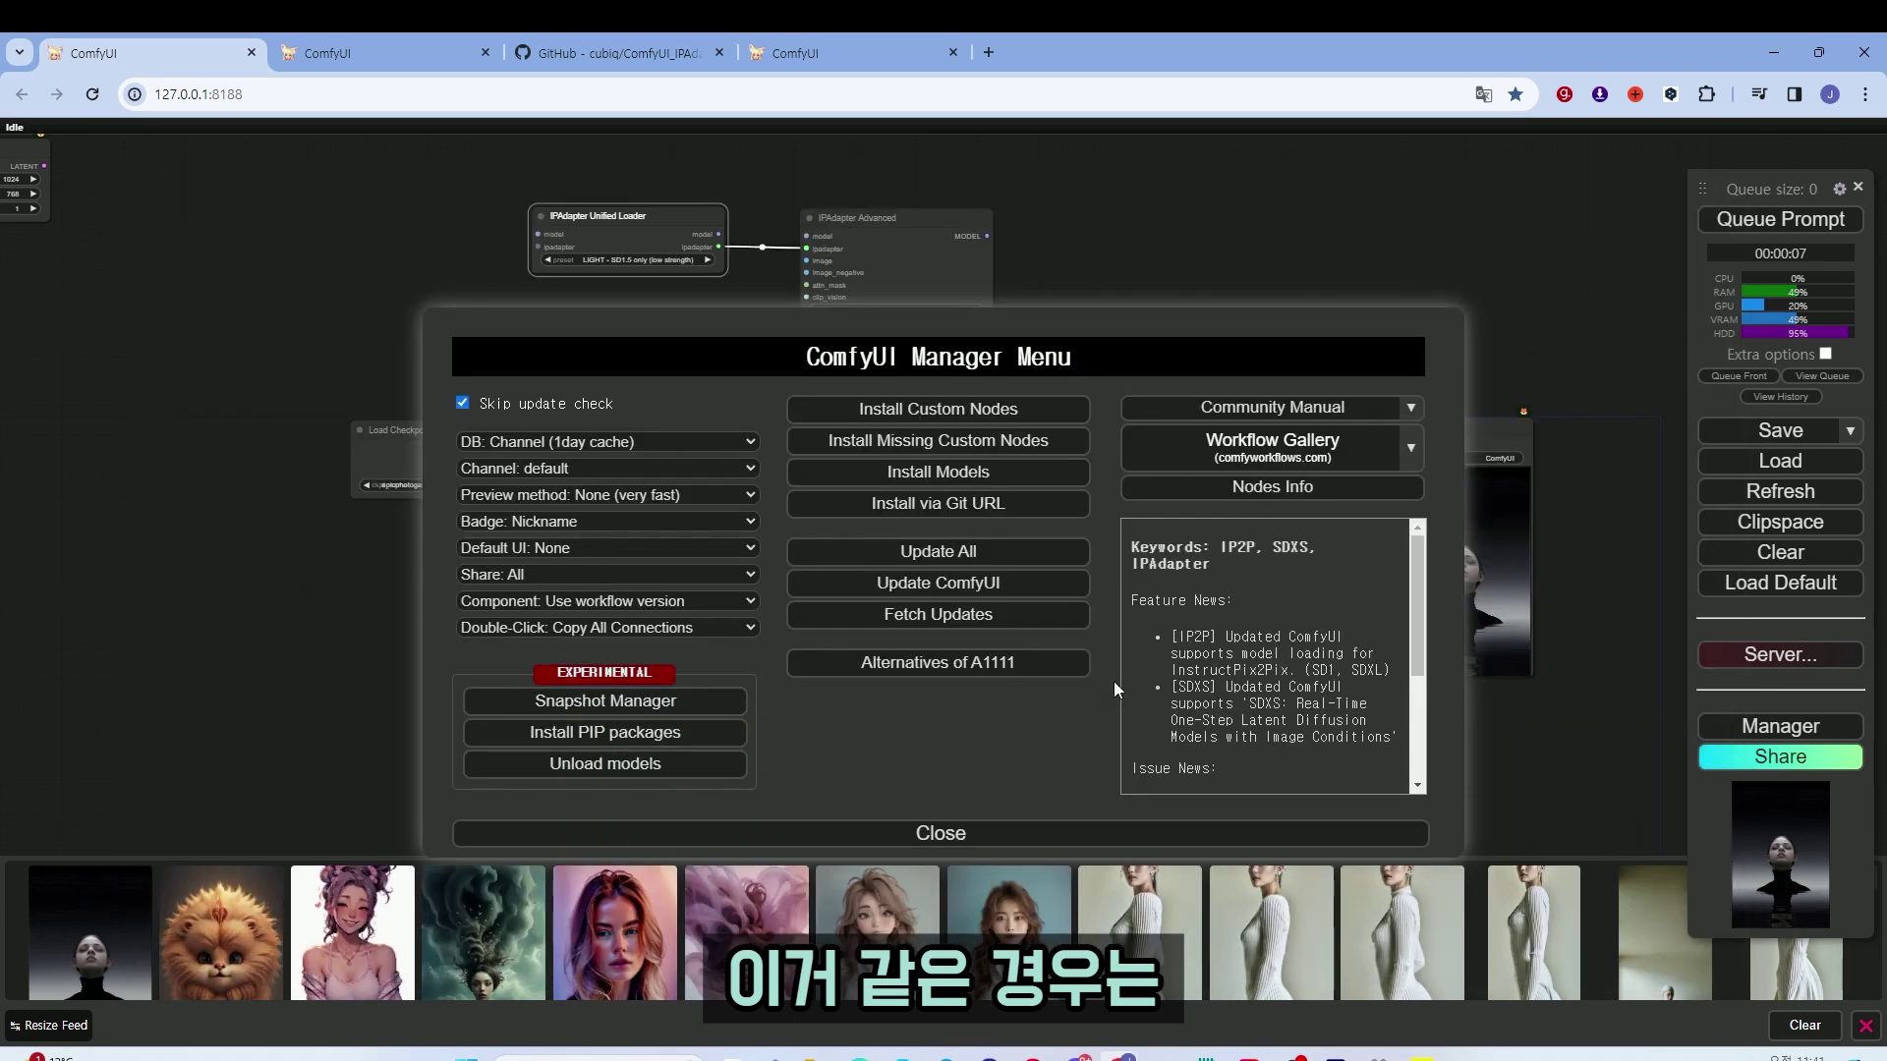
# Search the Manager's installable models for "ipadapter", review the SD1.5 and SDXL entries, and close the list
pyautogui.click(957, 475)
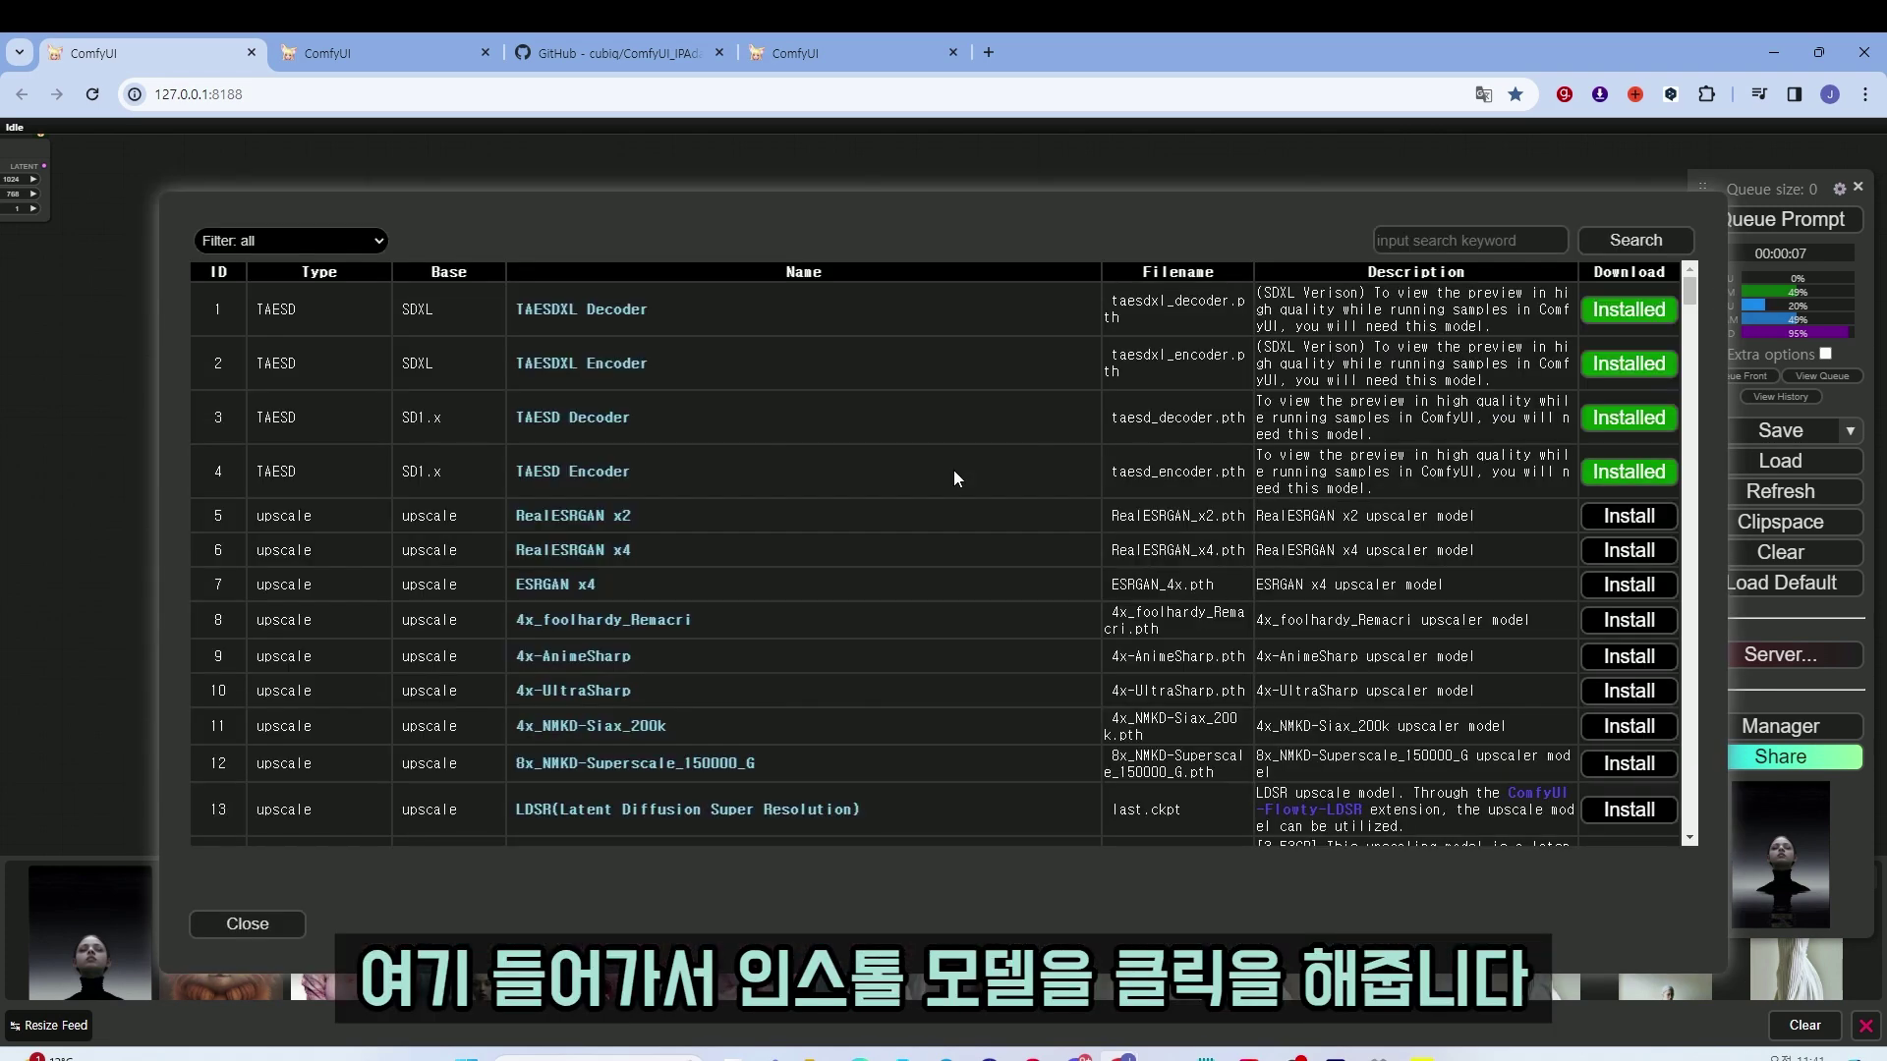
pyautogui.click(1466, 241)
pyautogui.write('ip')
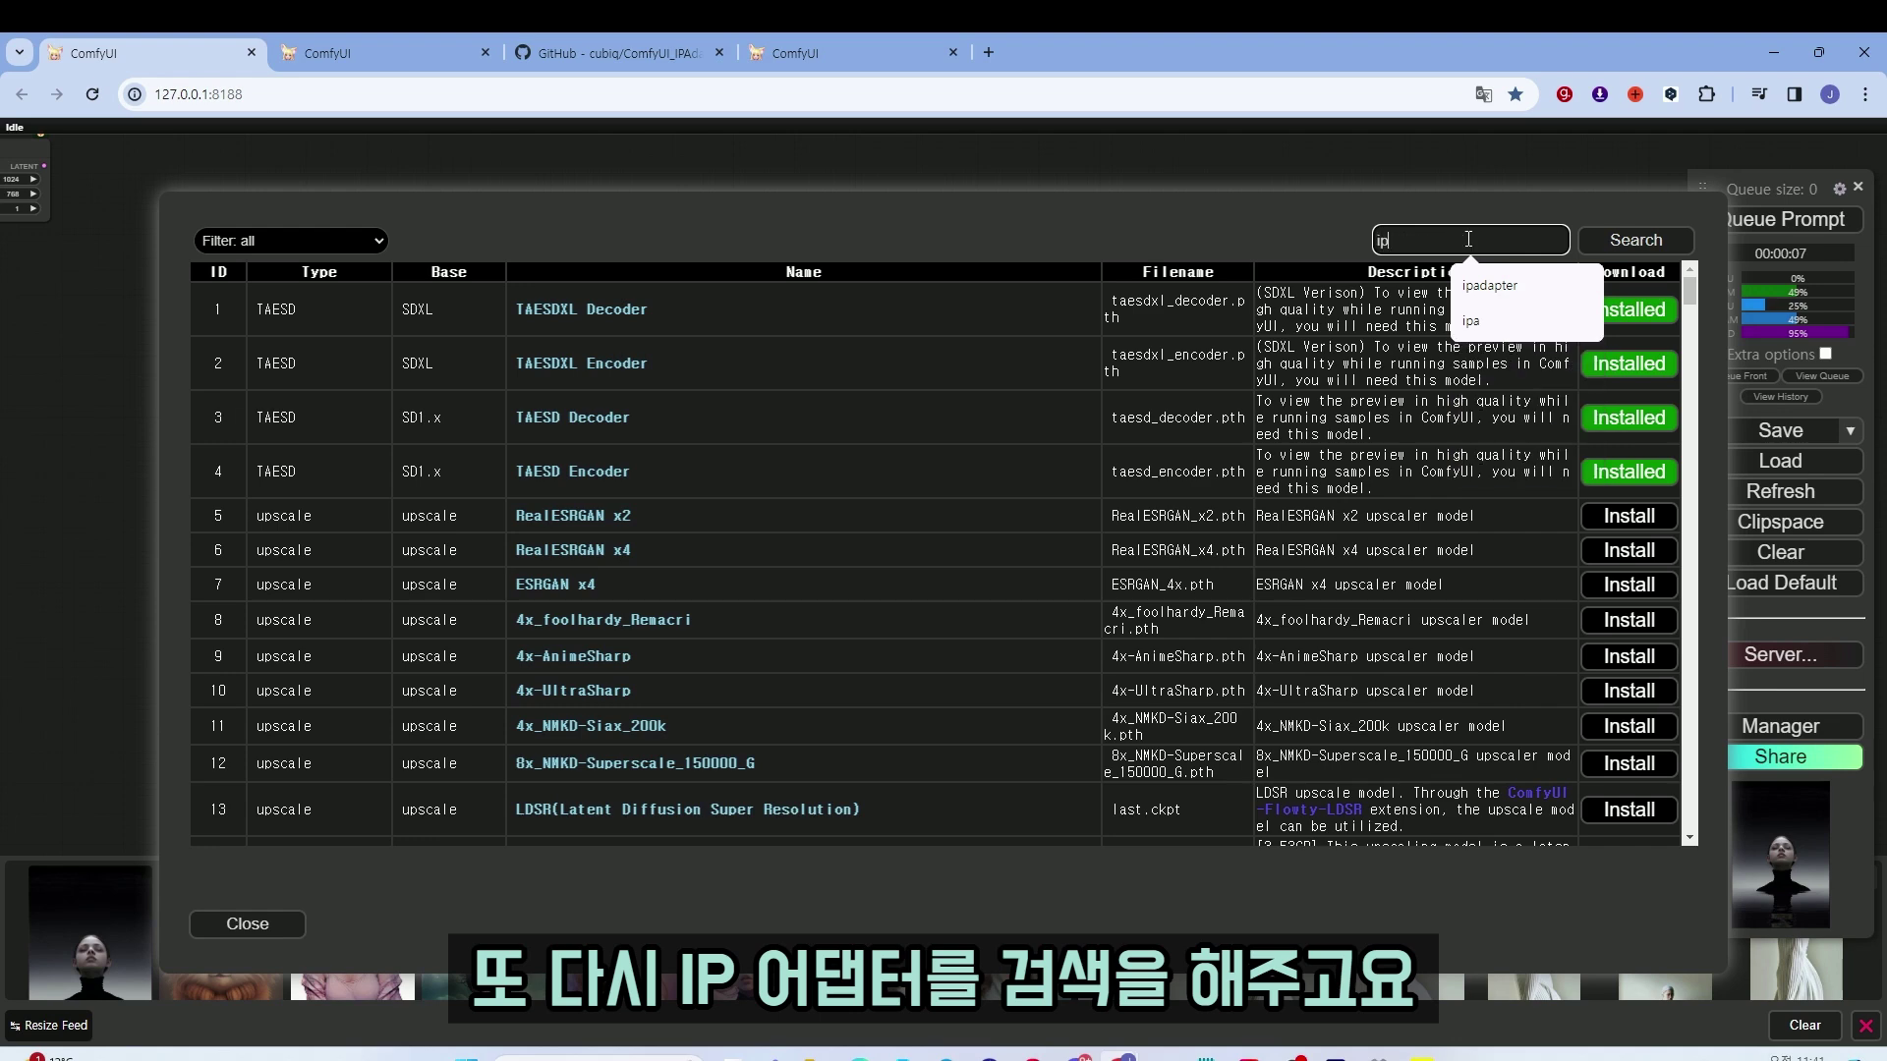
pyautogui.click(1523, 283)
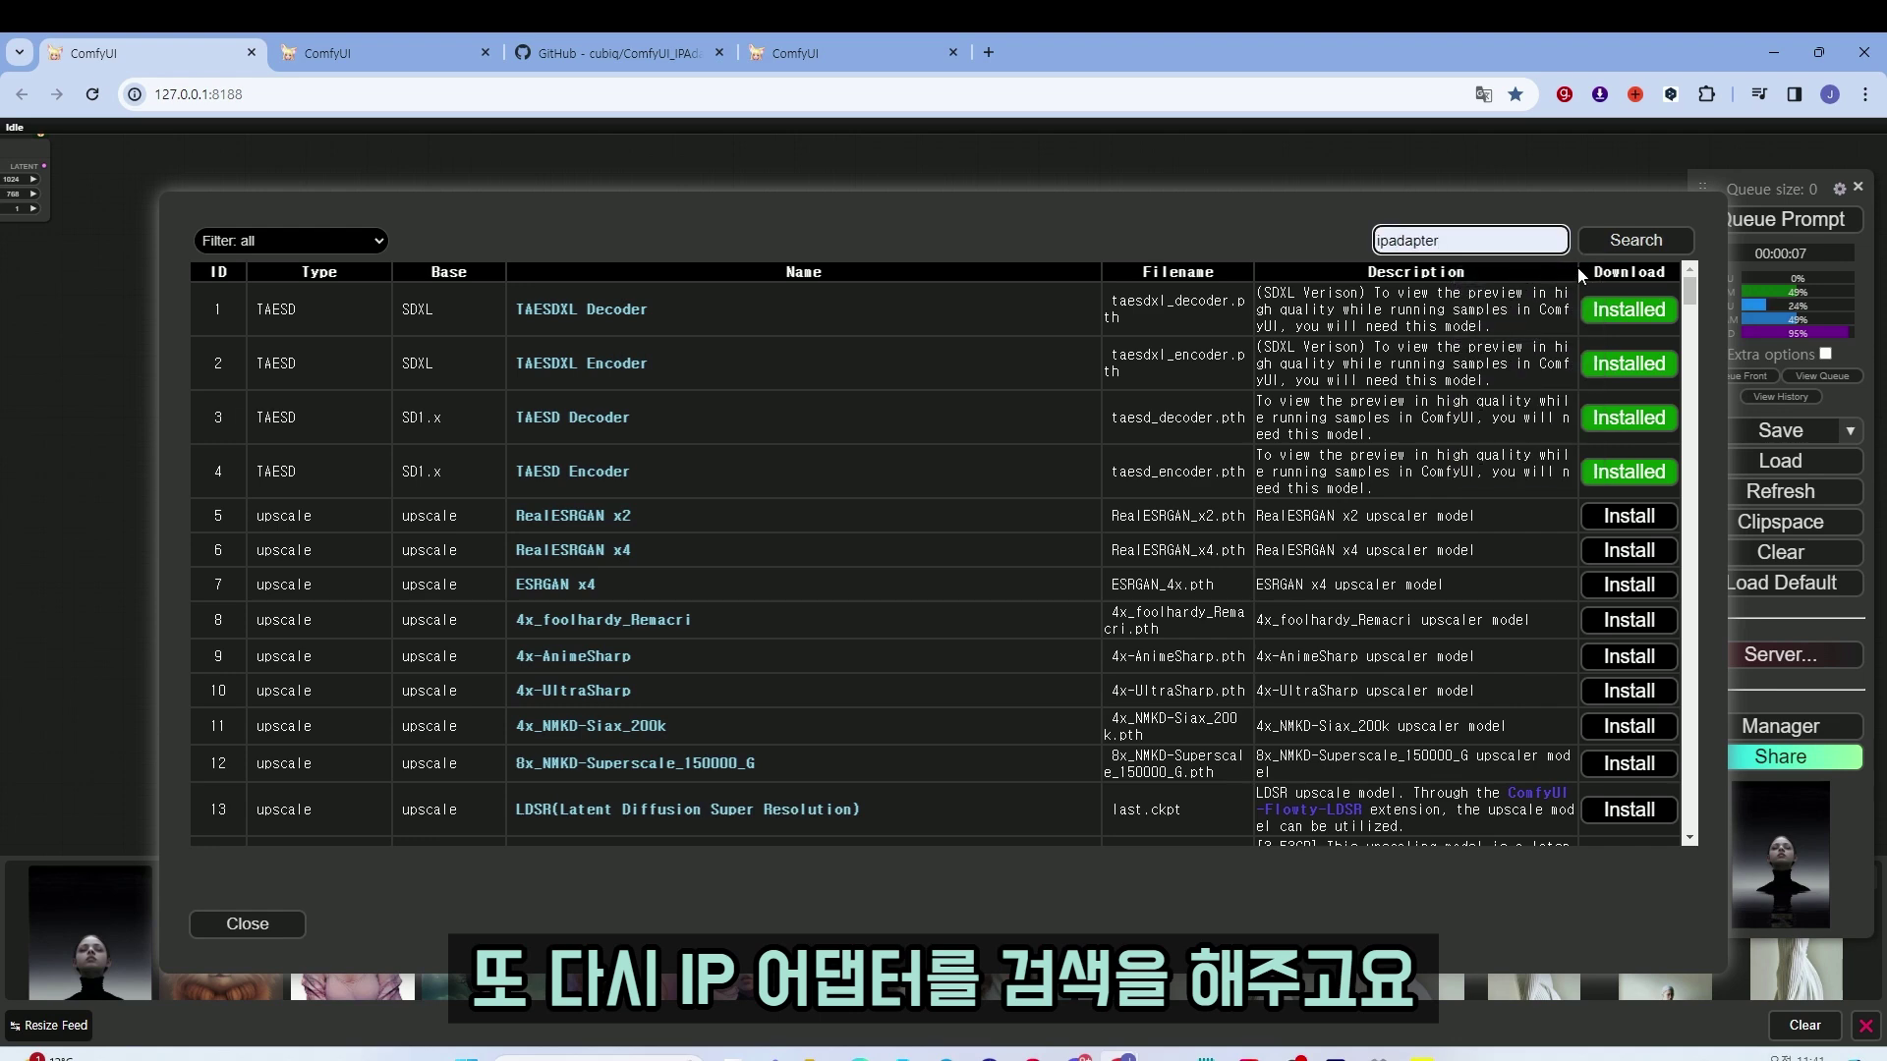
pyautogui.click(1643, 251)
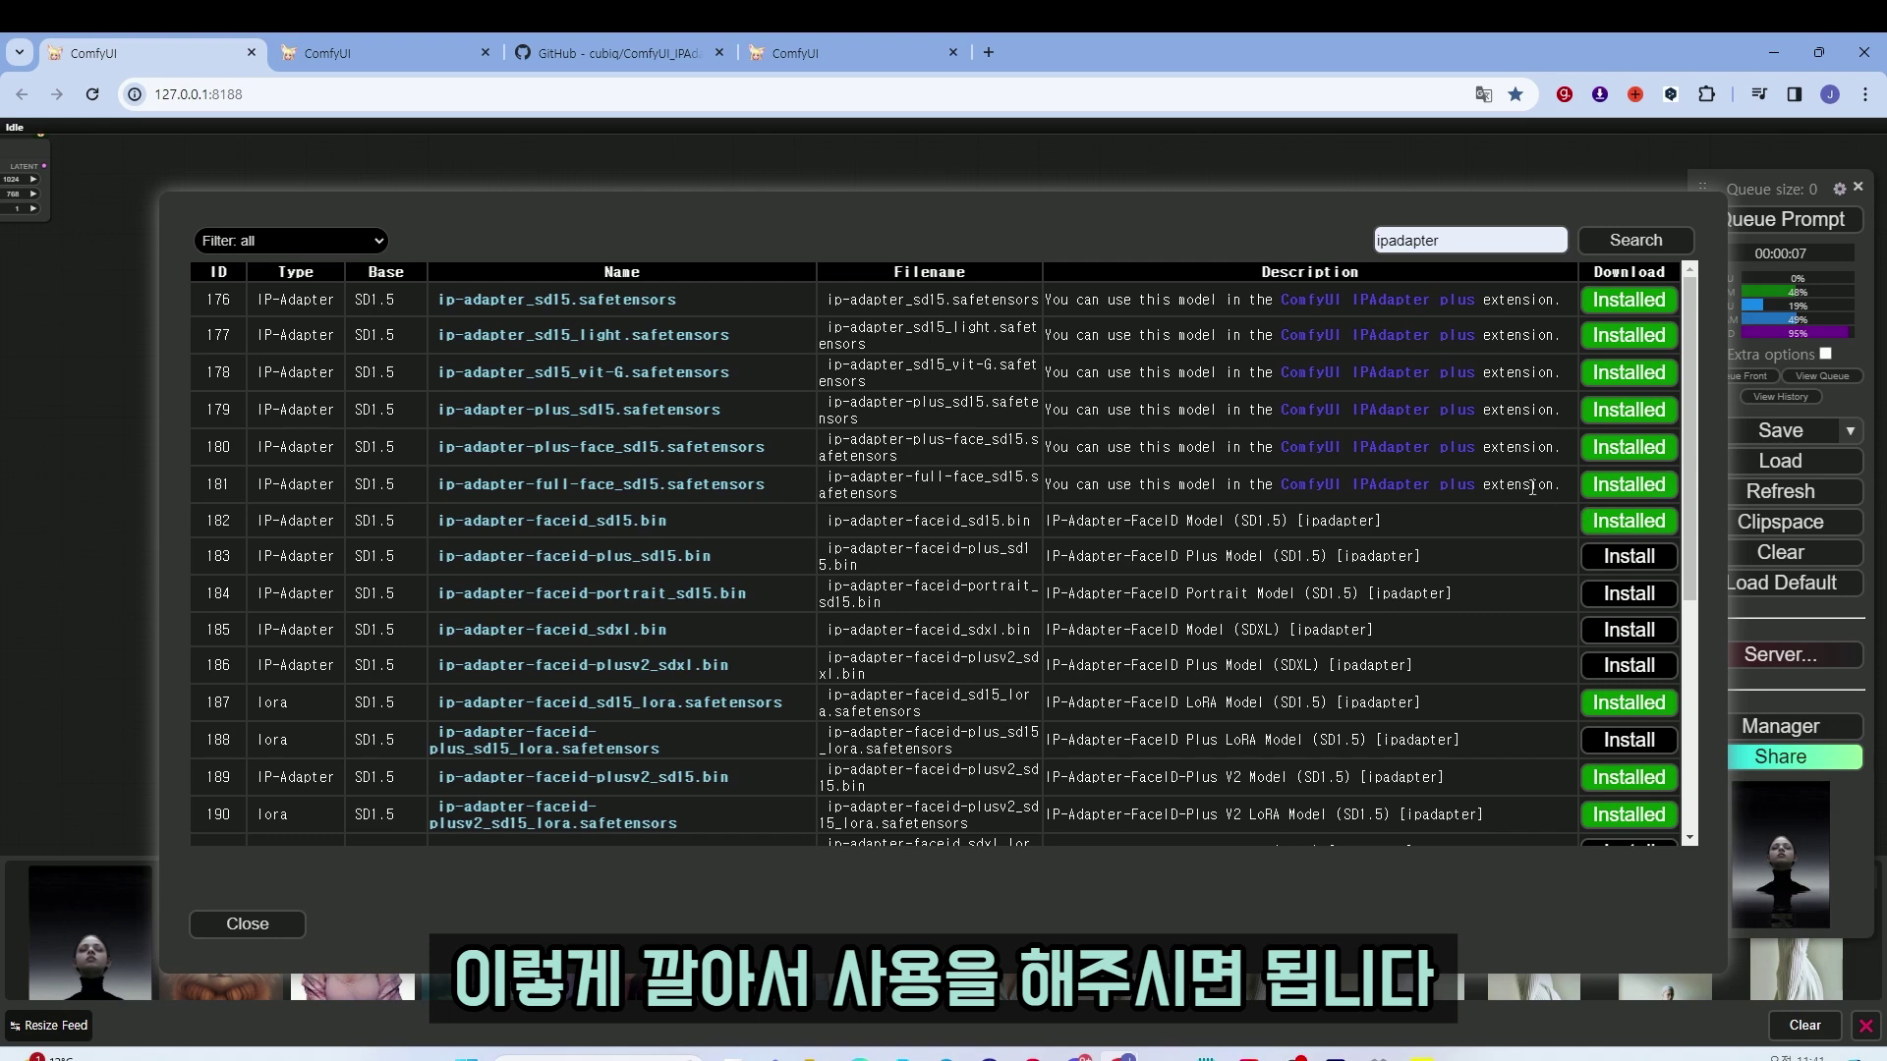
pyautogui.scroll(-3, 1558, 492)
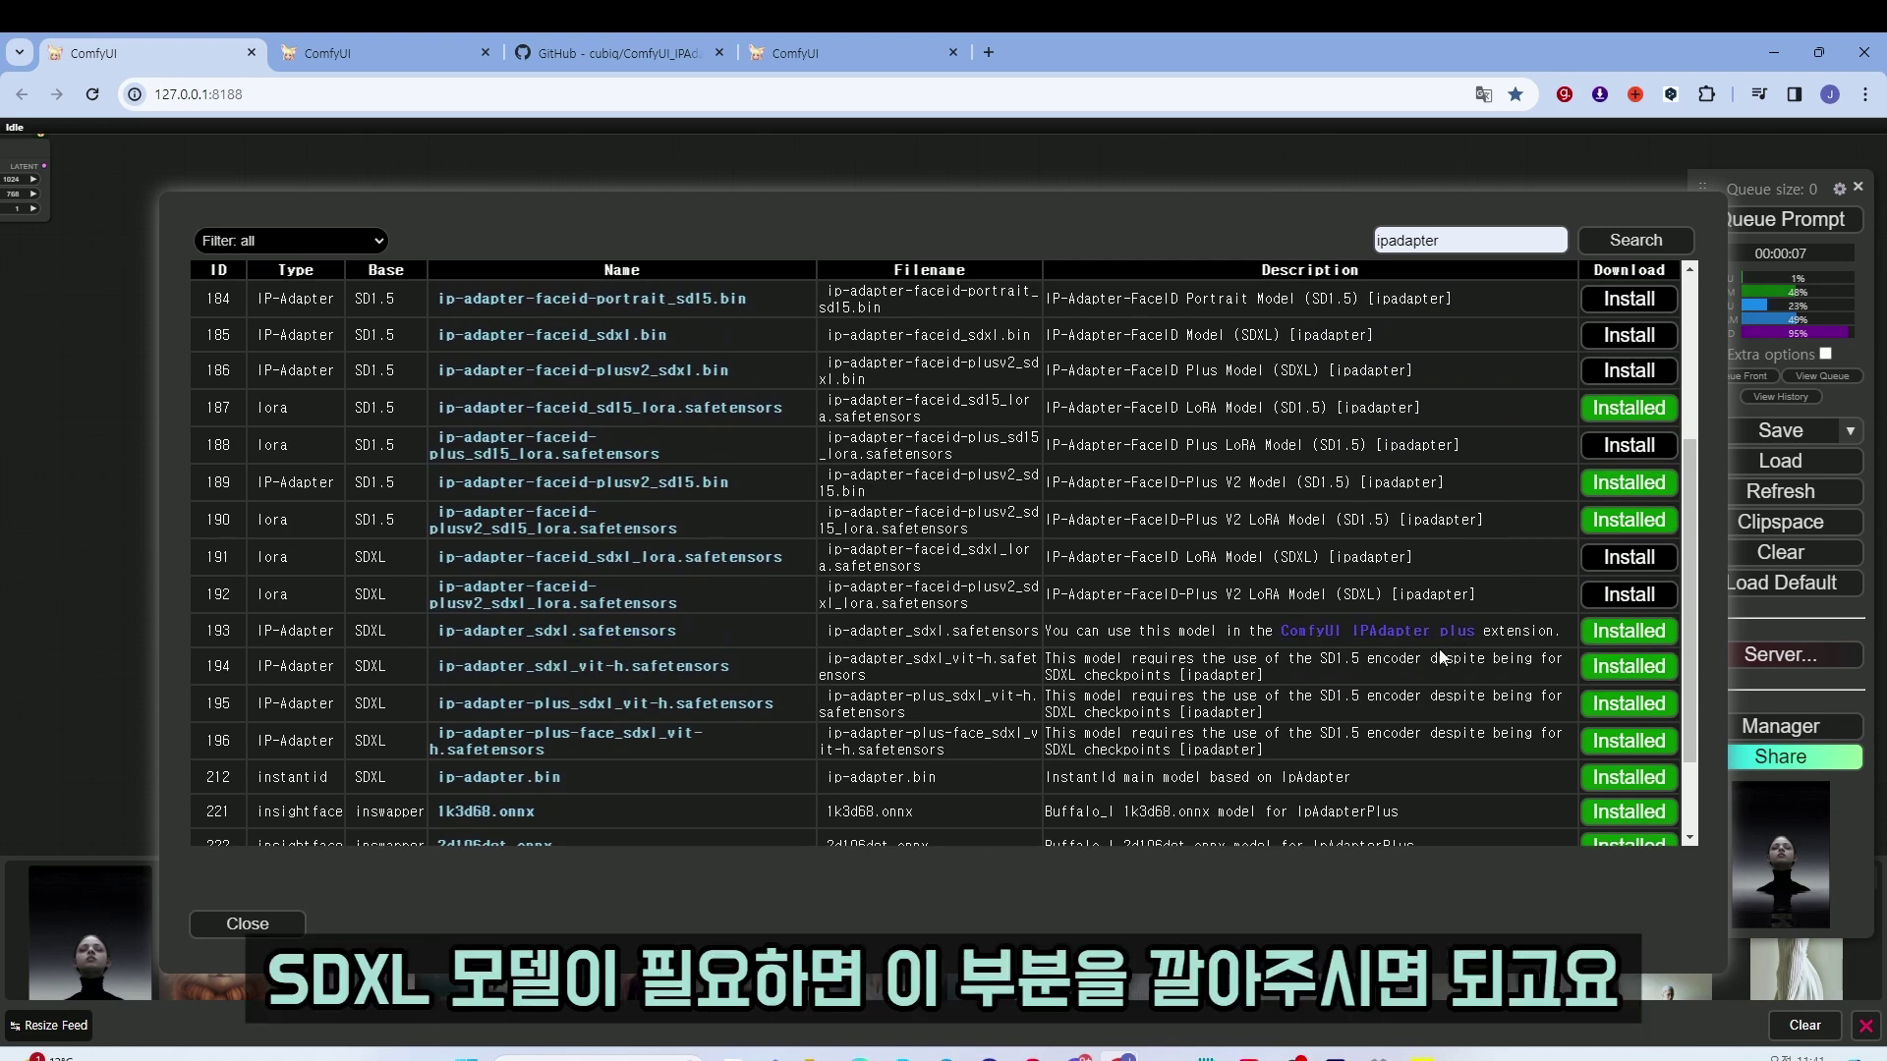
pyautogui.scroll(3, 1590, 659)
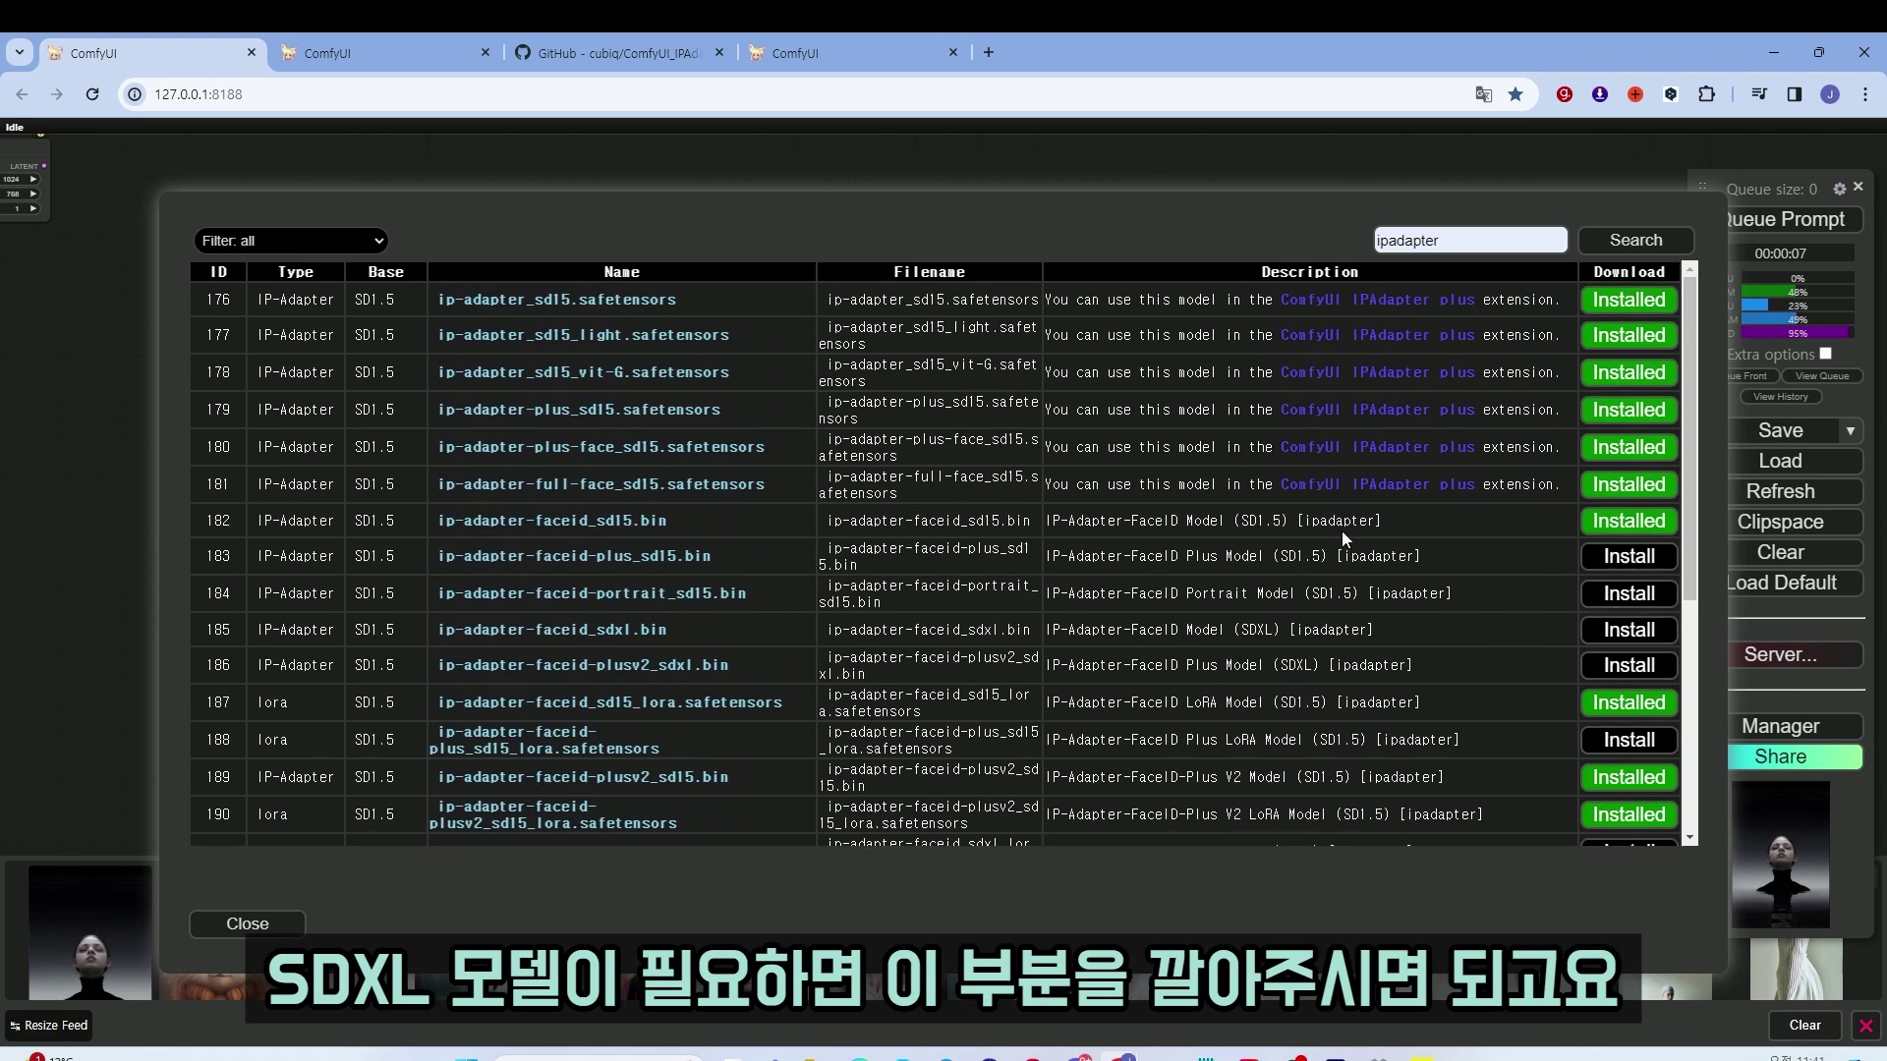
pyautogui.click(247, 924)
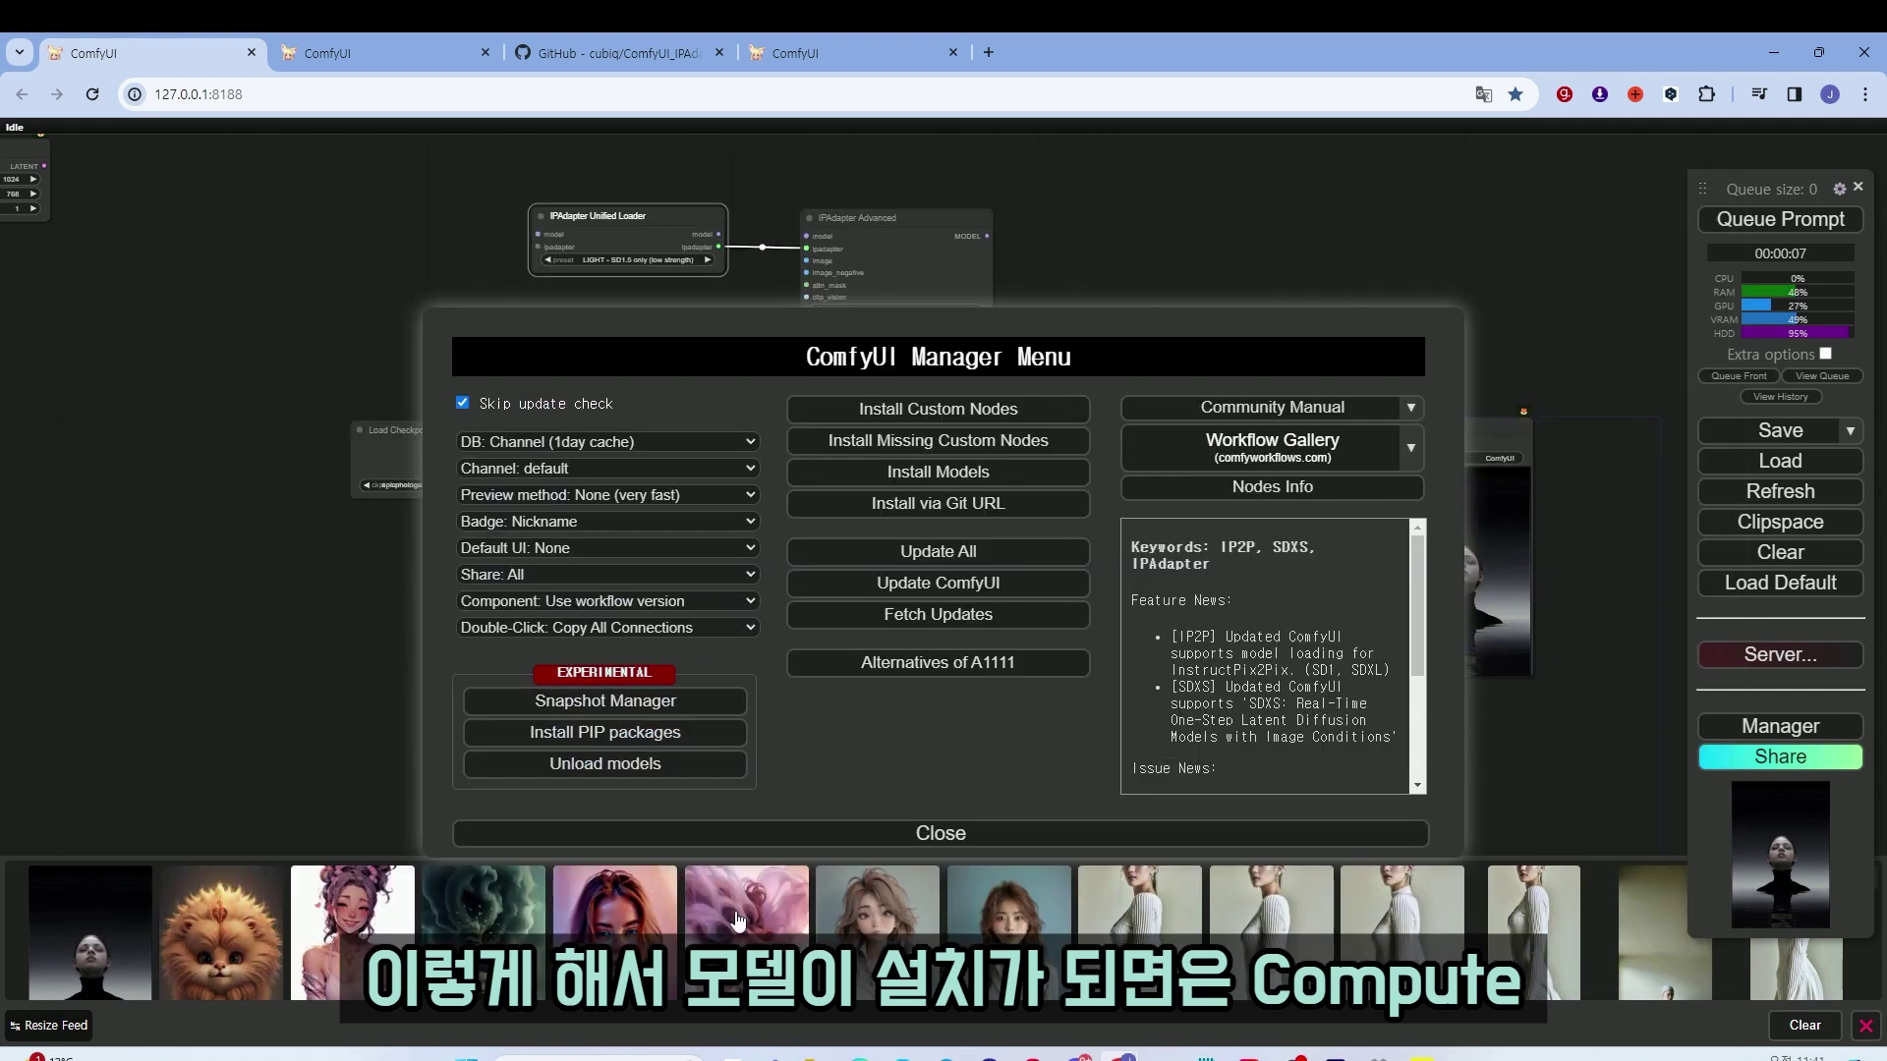
# Switch to File Explorer, open the ComfyUI > models > ipadapter folder to check the model files, and close the Manager in ComfyUI
pyautogui.hotkey('alt', 'Tab')
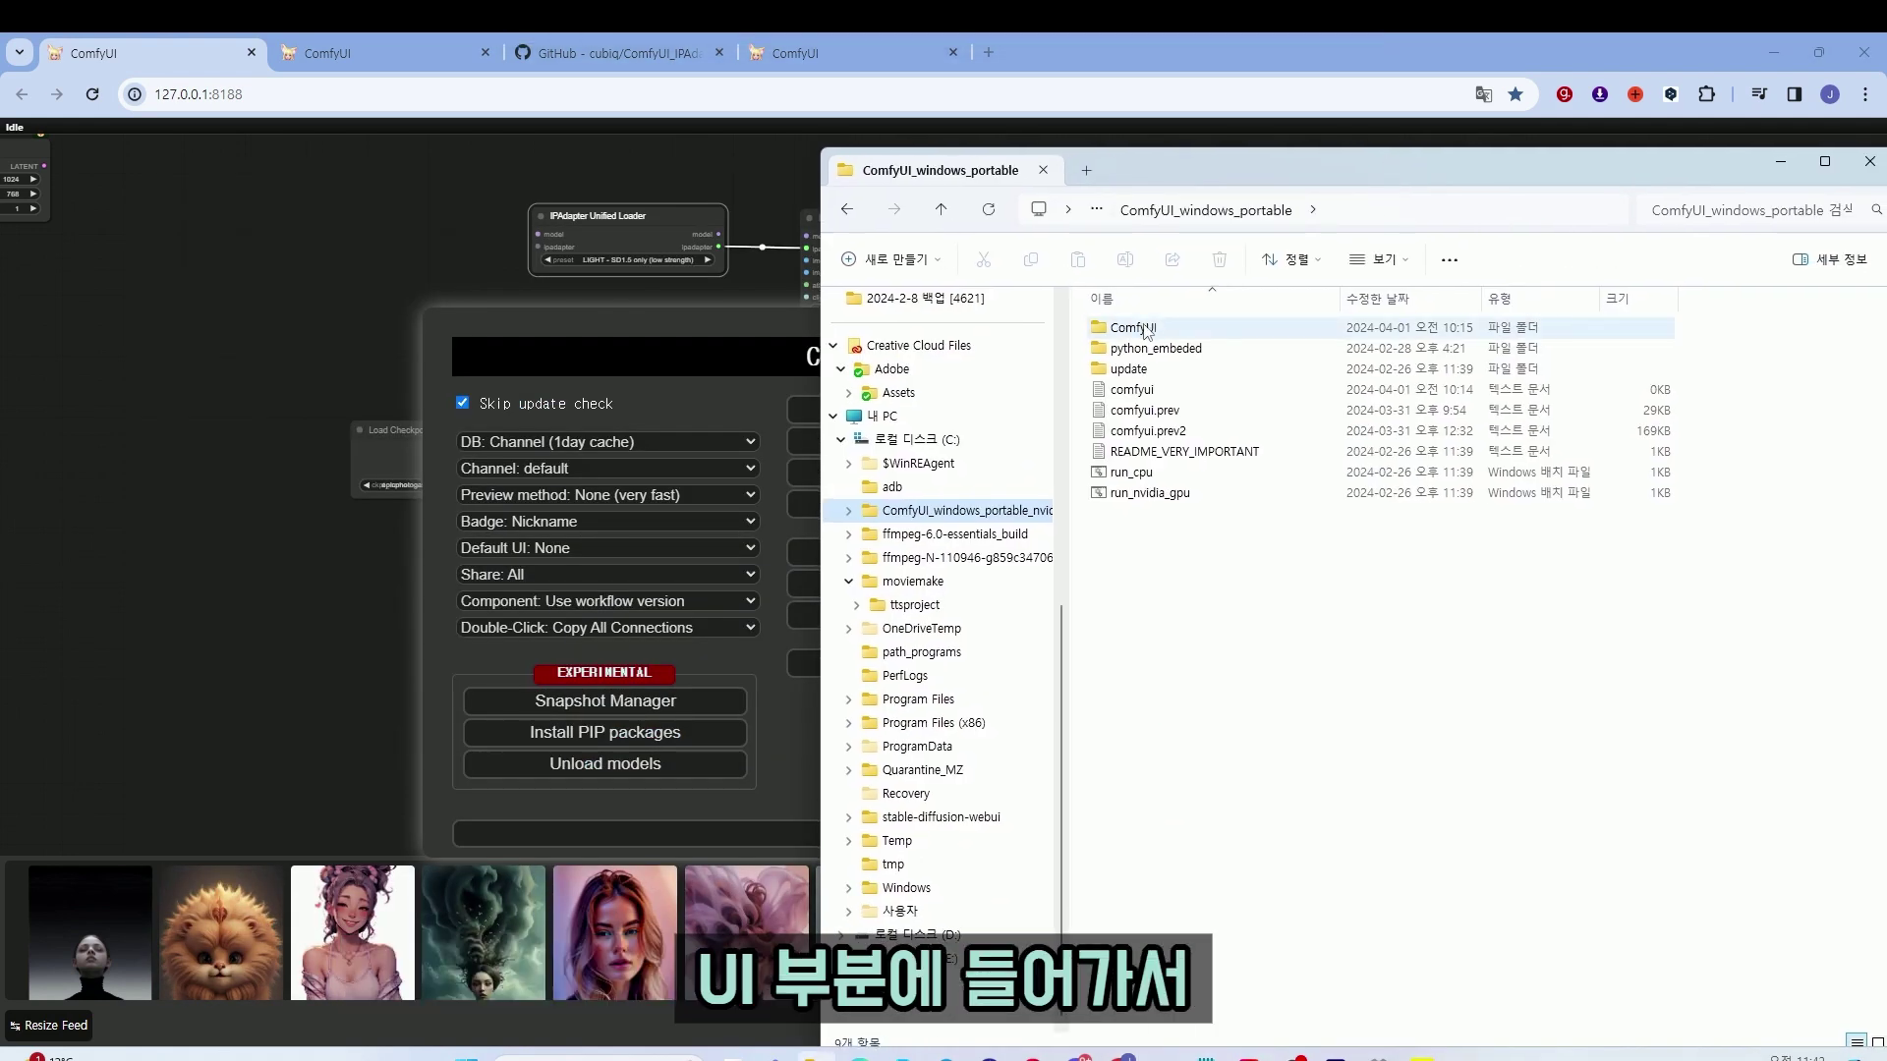
pyautogui.doubleClick(1156, 330)
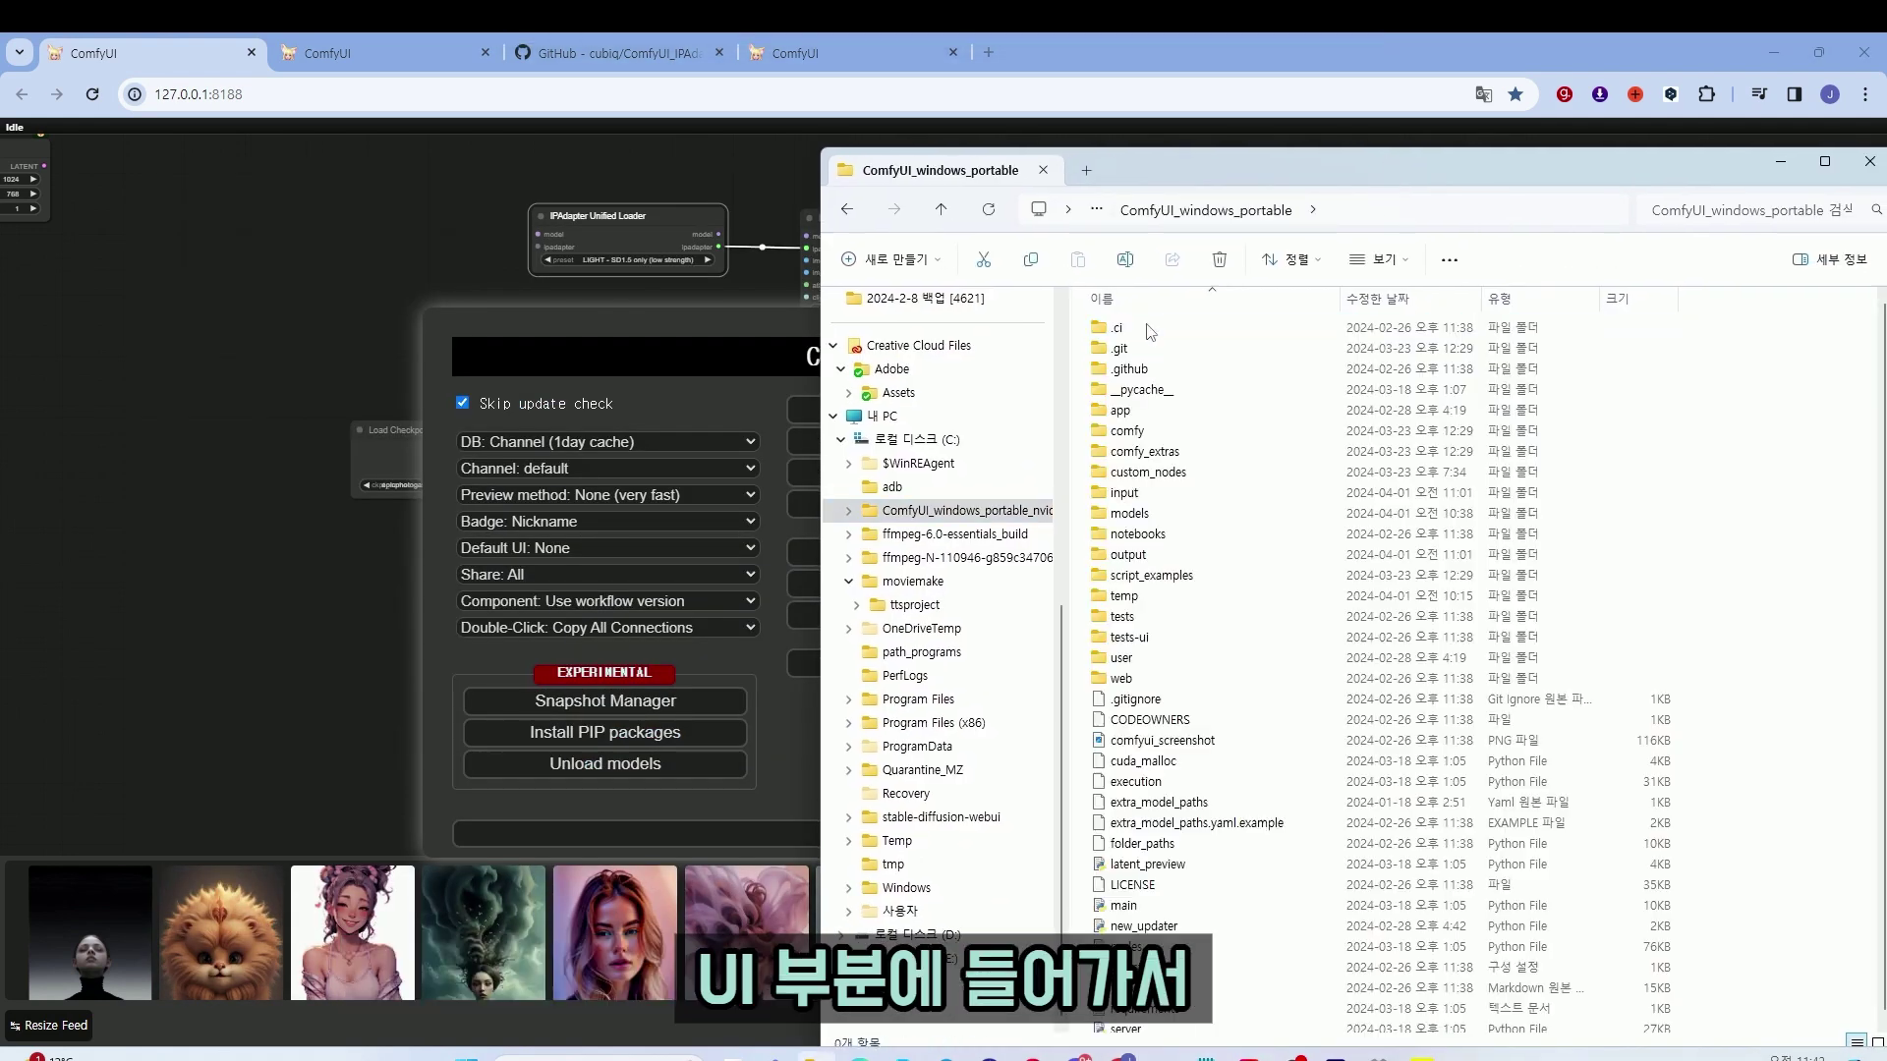
pyautogui.doubleClick(1148, 516)
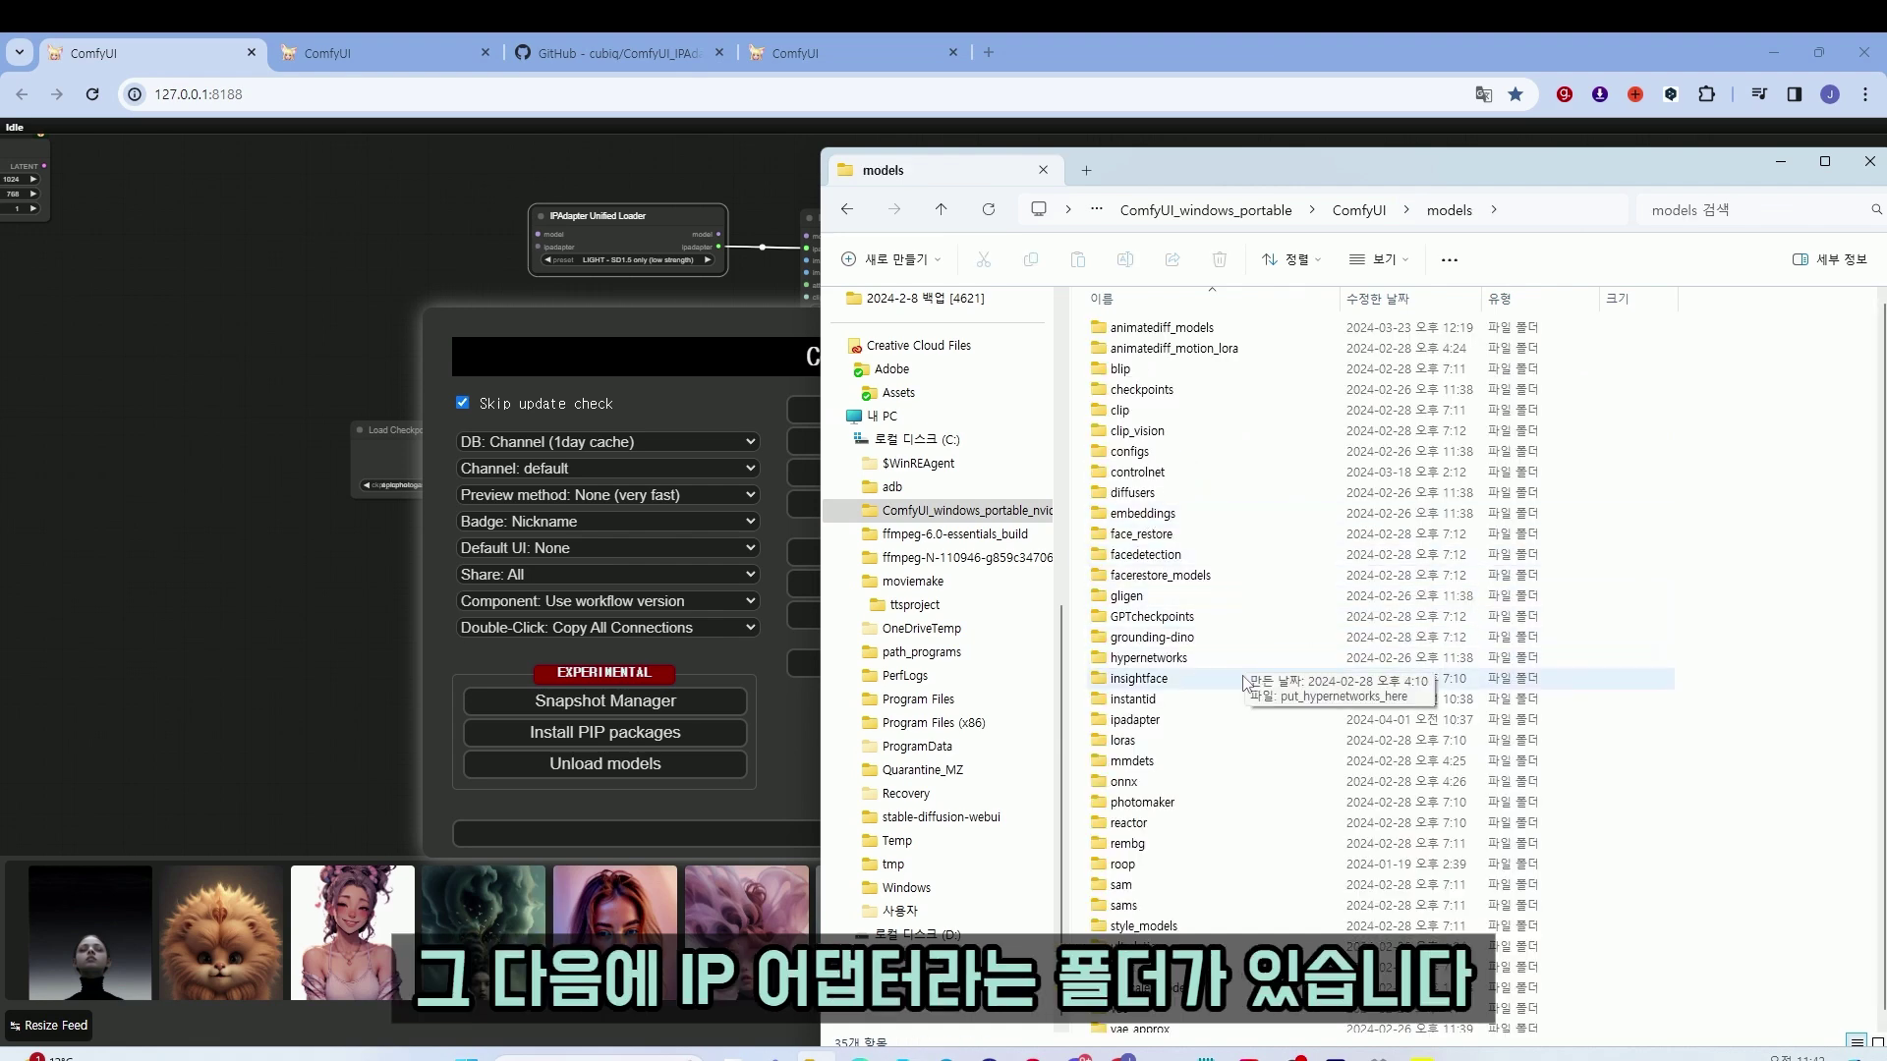
pyautogui.doubleClick(1135, 722)
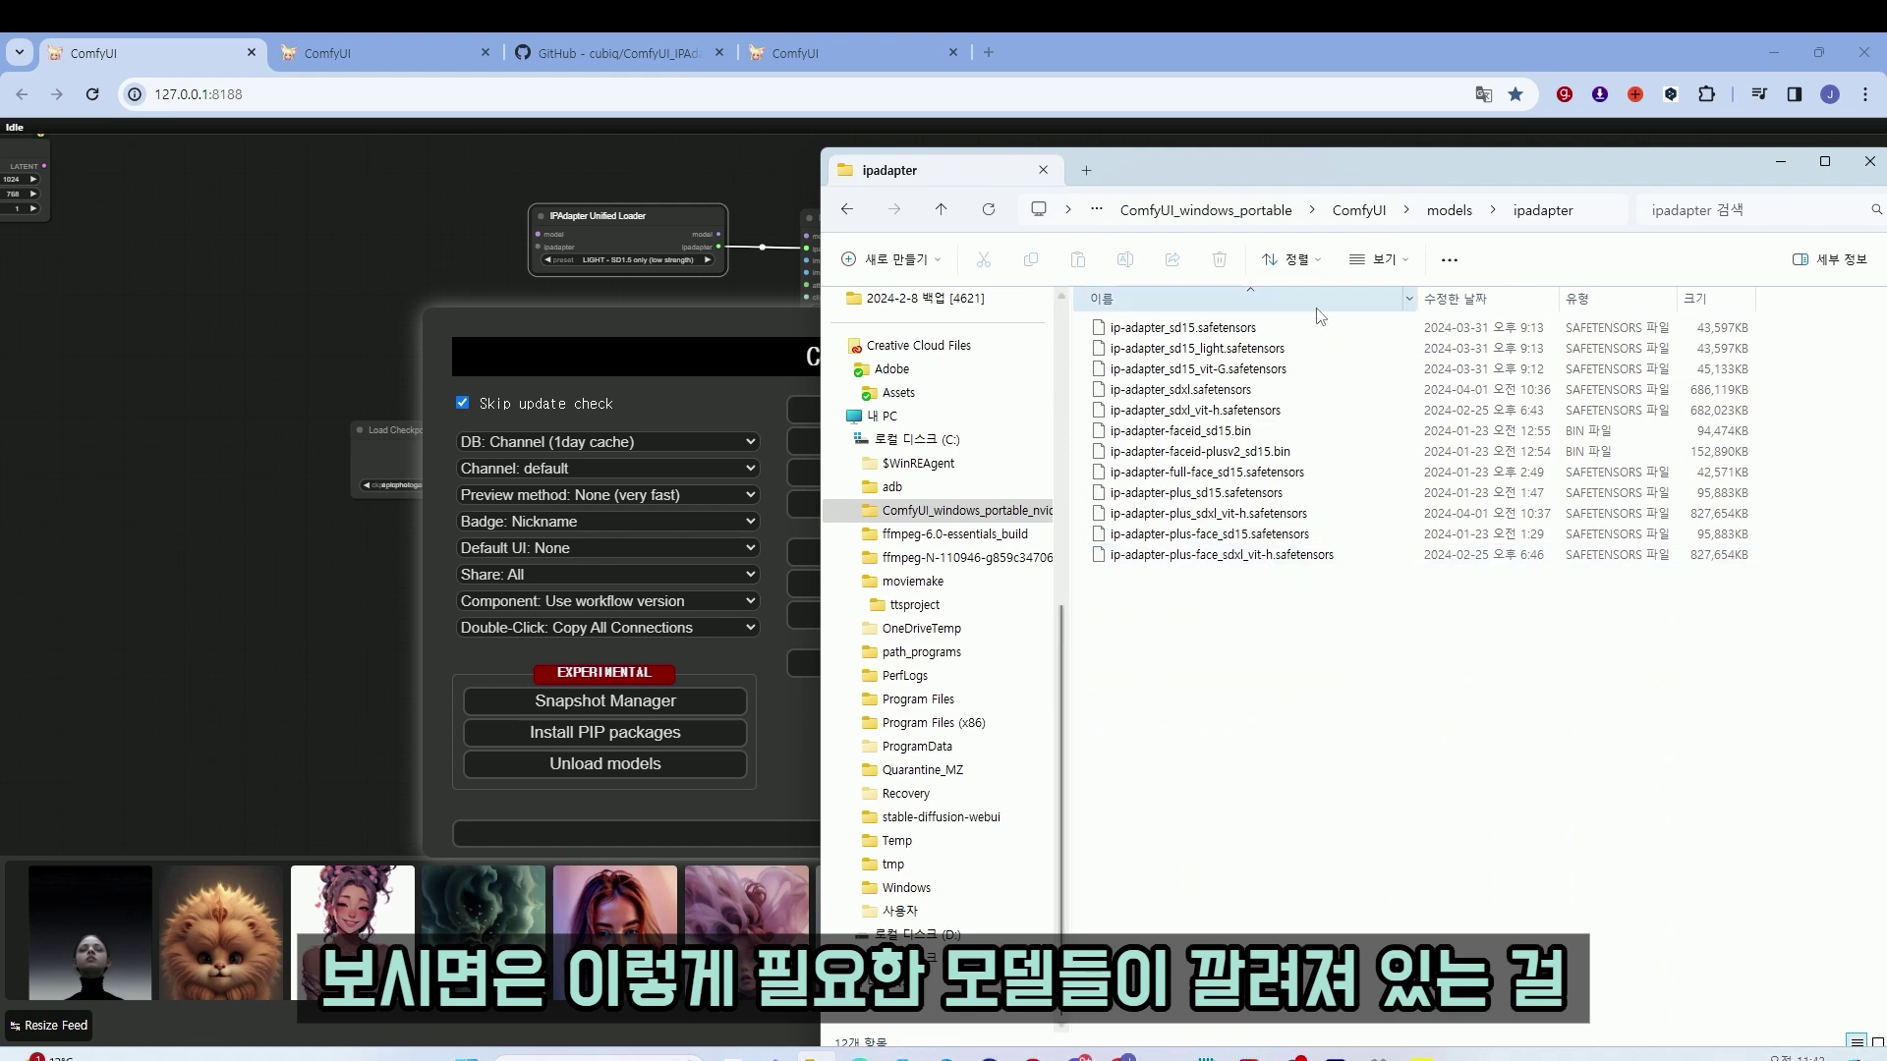
pyautogui.moveTo(1306, 158); pyautogui.dragTo(1886, 193)
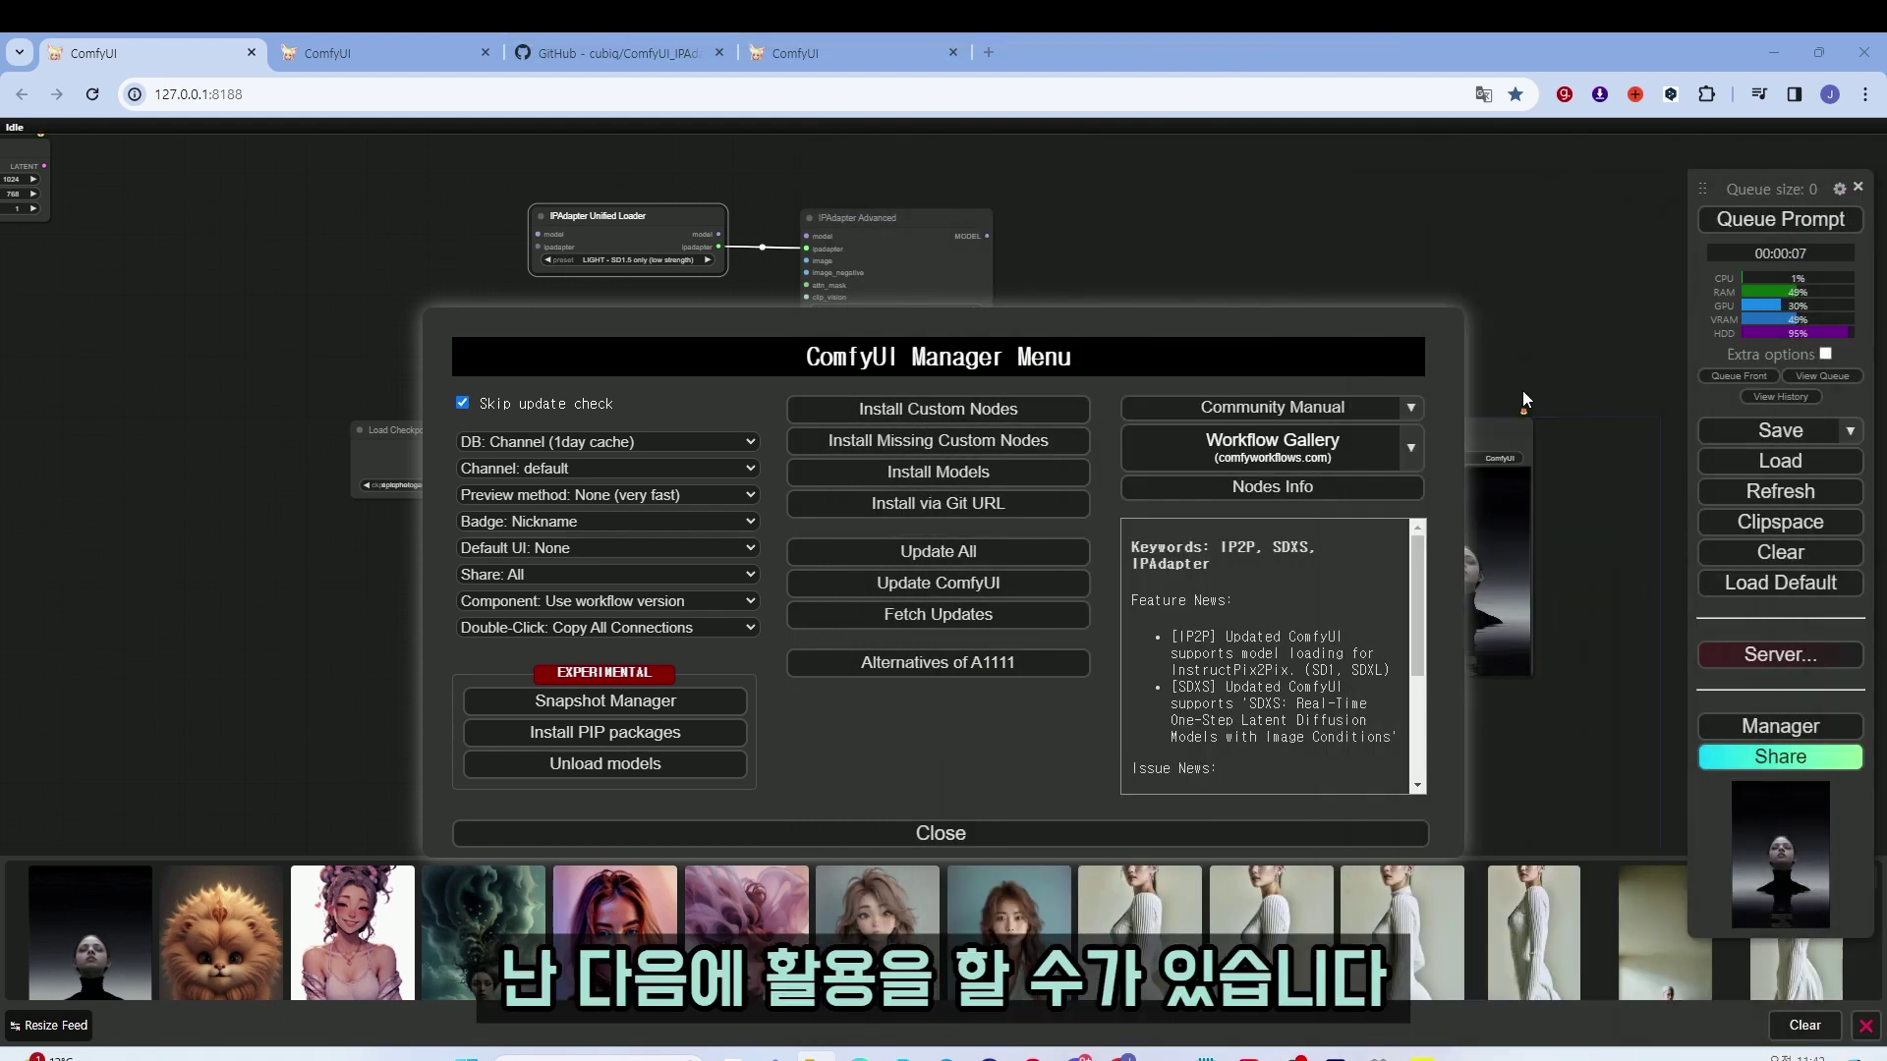
pyautogui.click(1004, 834)
# Link Load Checkpoint's MODEL output to IPAdapter Unified Loader's model input, and the loader's model output to IPAdapter Advanced
pyautogui.scroll(4, 782, 336)
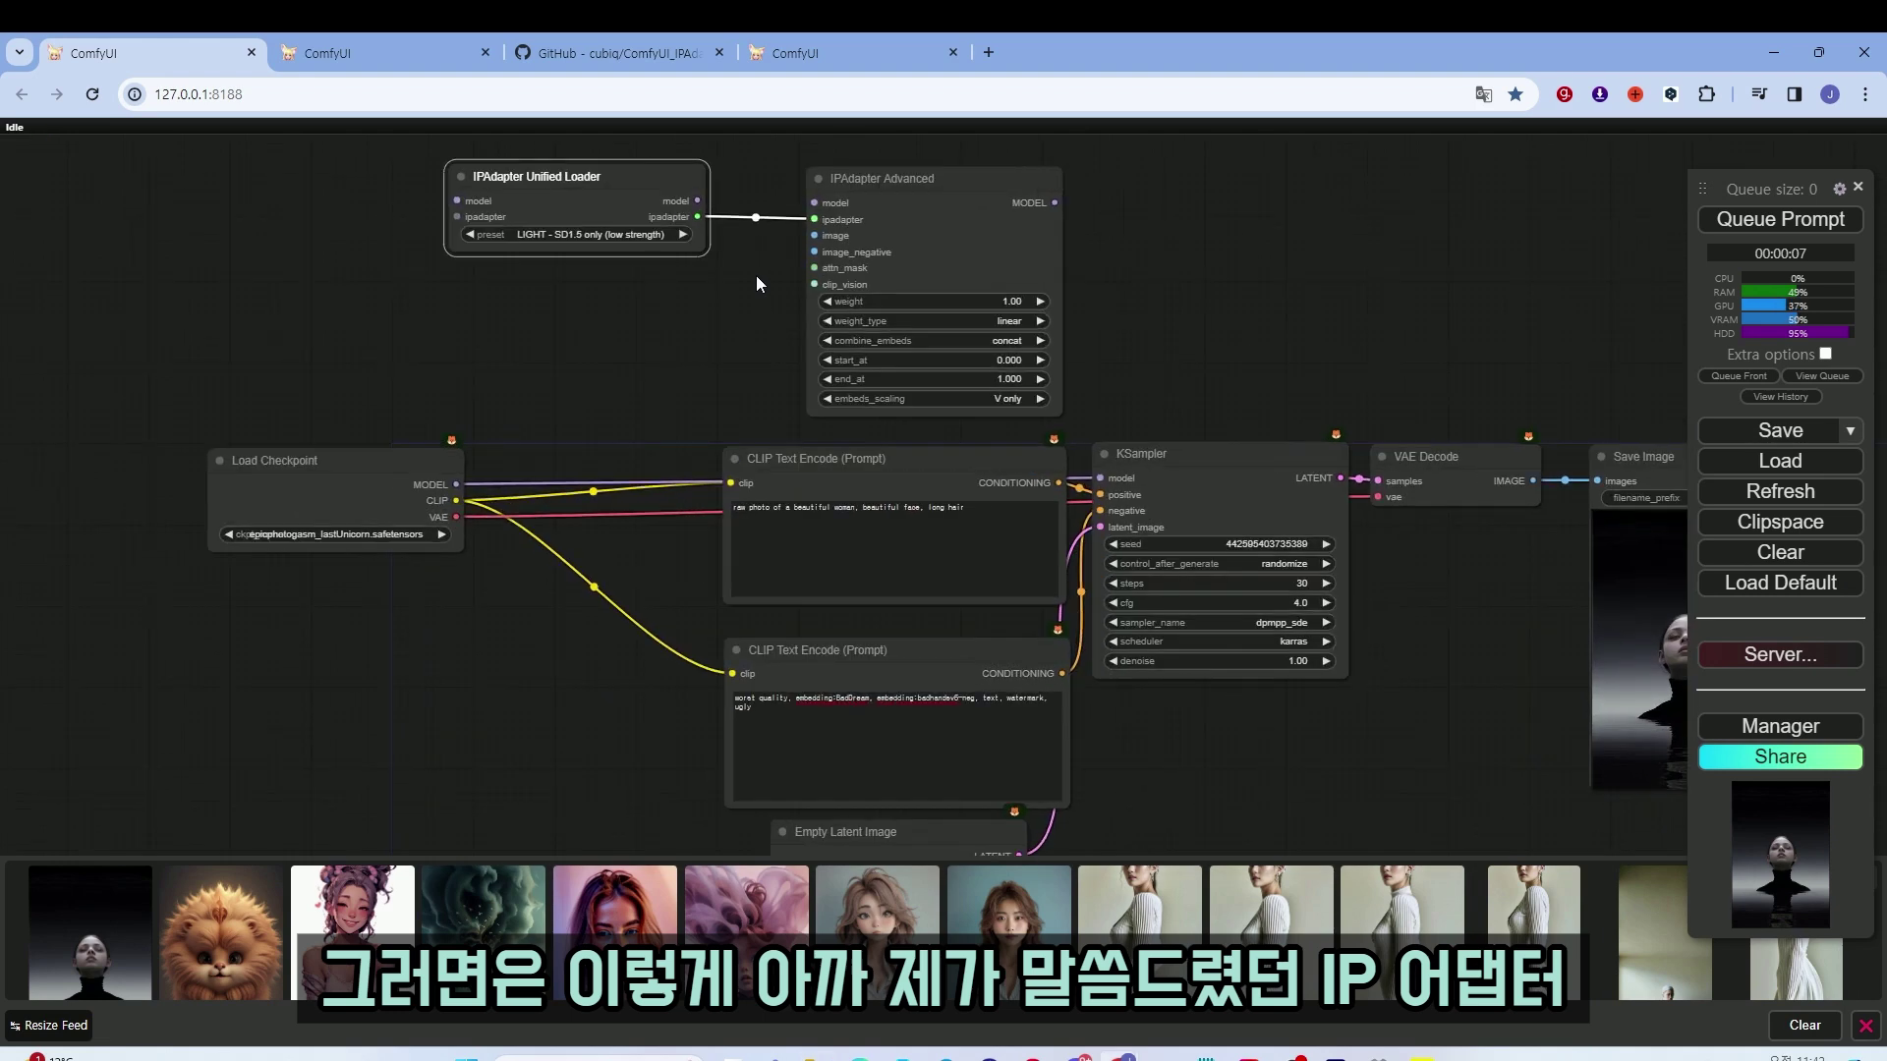
pyautogui.moveTo(721, 311); pyautogui.dragTo(742, 420)
pyautogui.moveTo(967, 293)
pyautogui.mouseDown()
pyautogui.moveTo(914, 295)
pyautogui.moveTo(953, 286)
pyautogui.mouseUp()
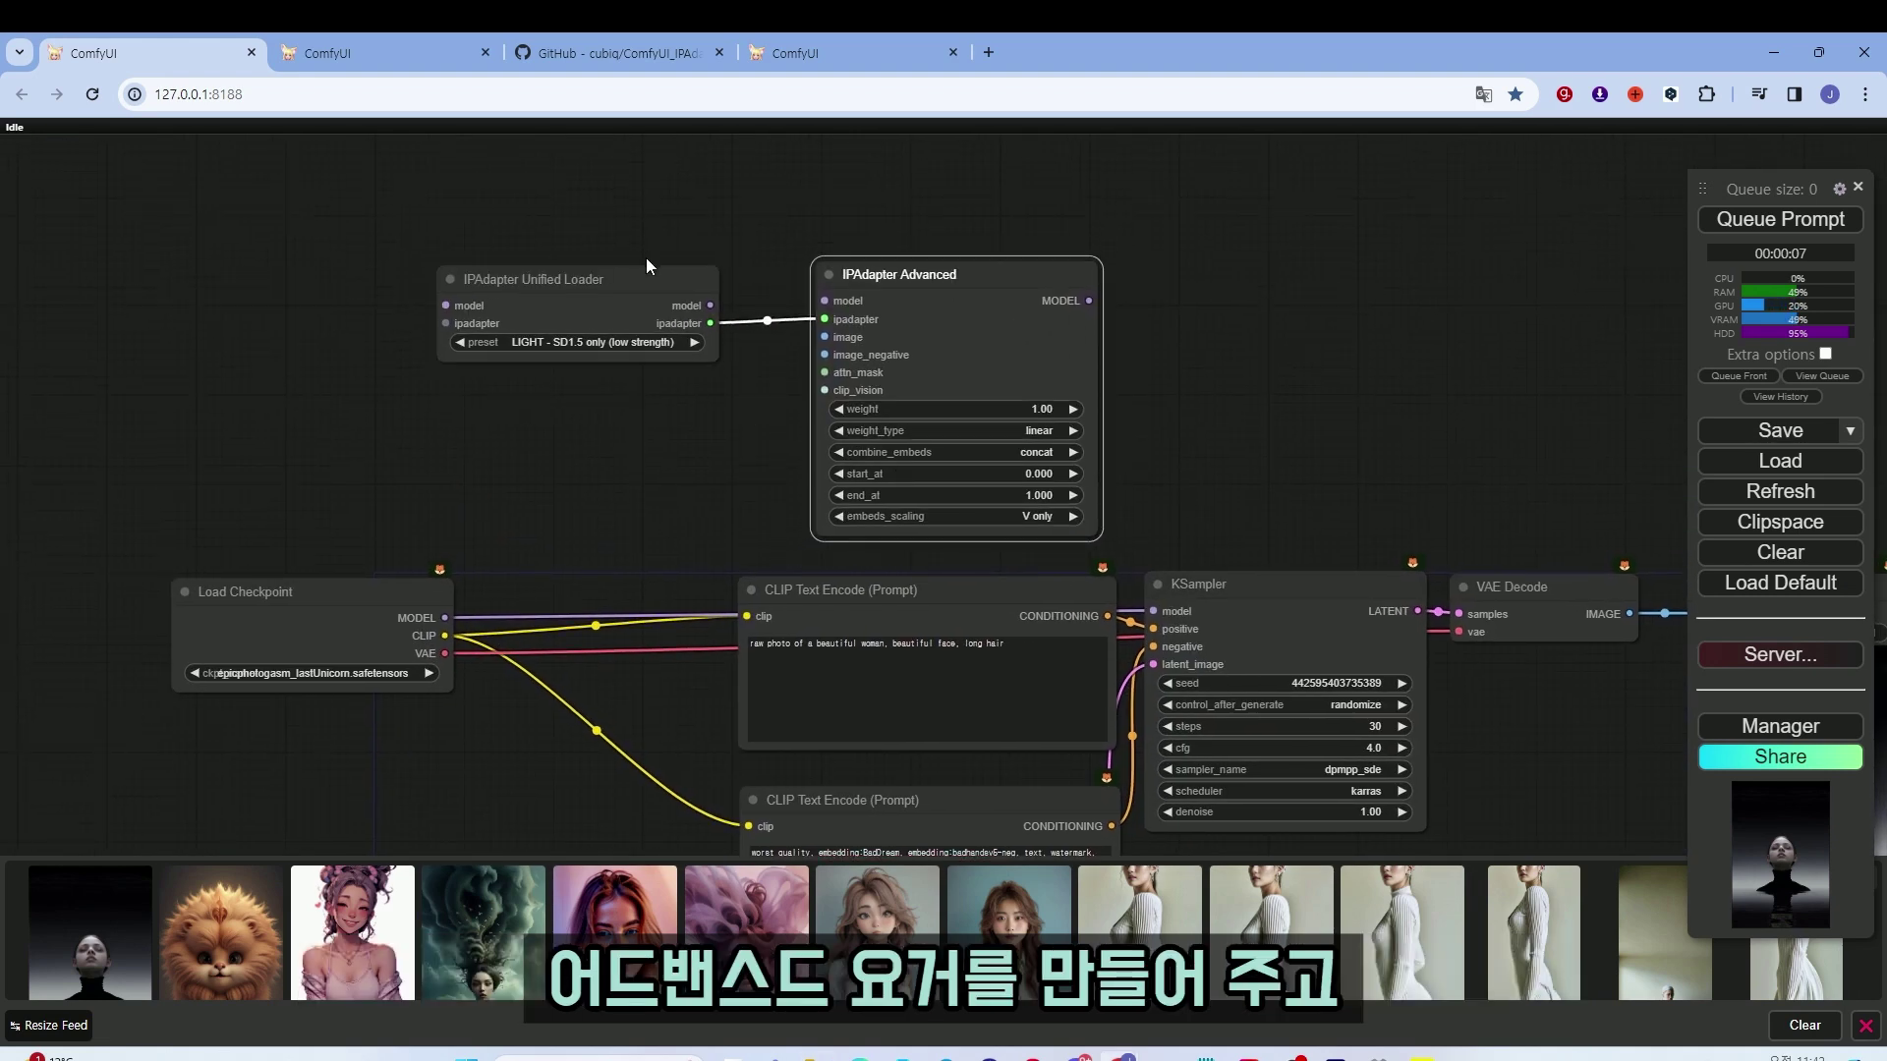
pyautogui.moveTo(619, 277); pyautogui.dragTo(660, 271)
pyautogui.moveTo(447, 617); pyautogui.dragTo(471, 298)
pyautogui.moveTo(735, 296); pyautogui.dragTo(831, 304)
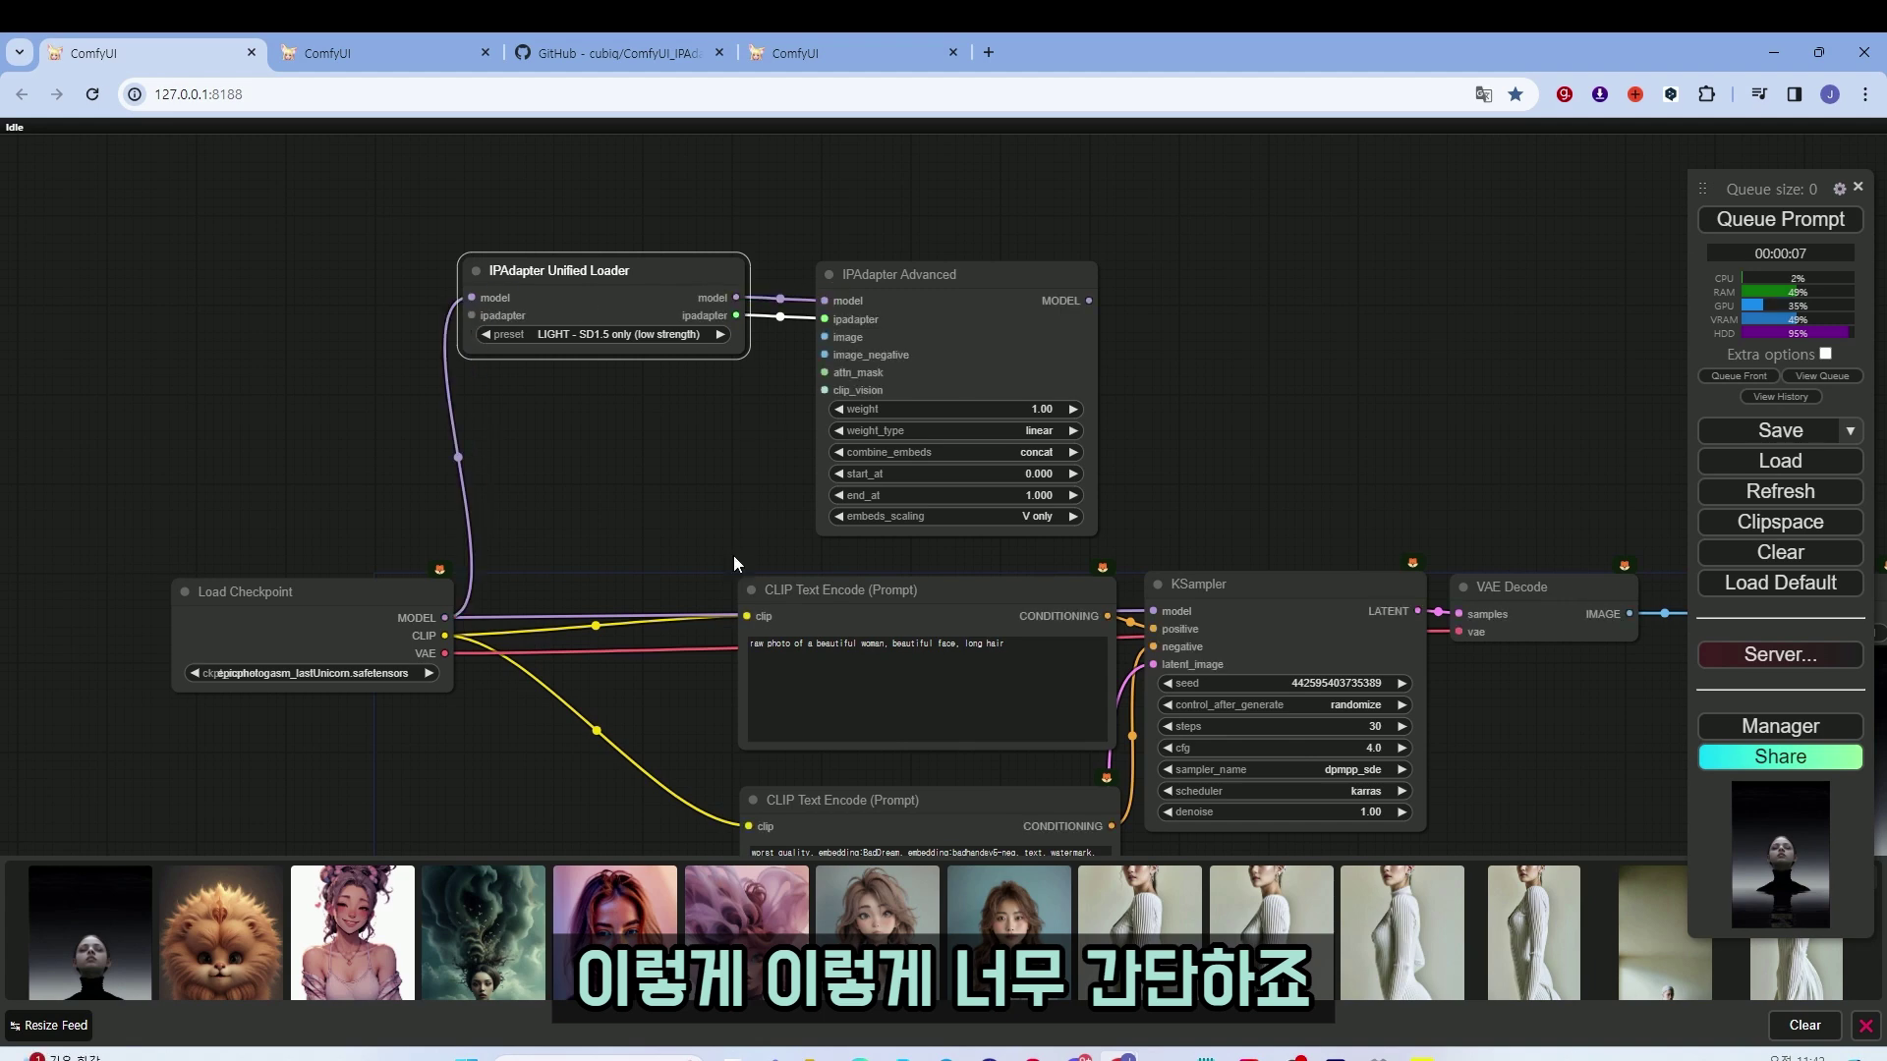
# Add a LoadImage node linked to the image input of IPAdapter Advanced and place it below the Load Checkpoint node
pyautogui.moveTo(698, 516); pyautogui.dragTo(743, 430)
pyautogui.moveTo(871, 252); pyautogui.dragTo(458, 712)
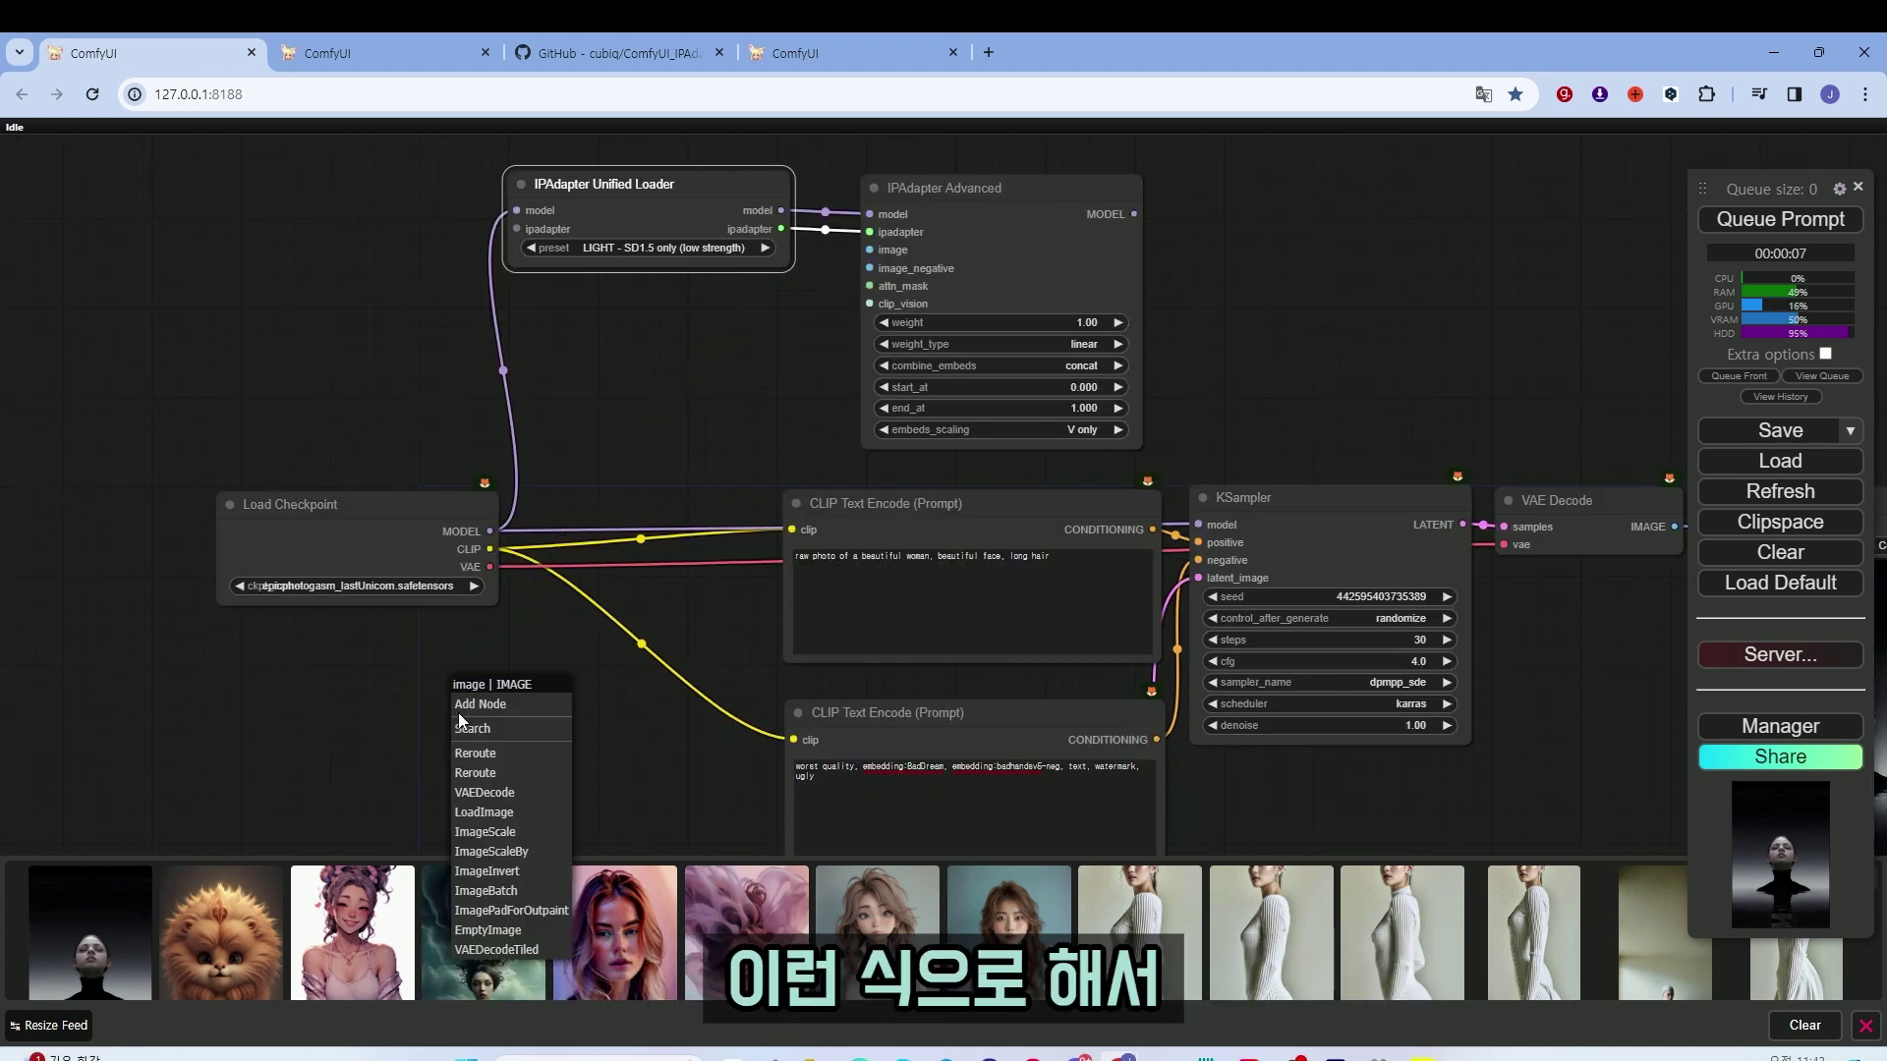
pyautogui.click(485, 812)
pyautogui.moveTo(510, 646); pyautogui.dragTo(393, 634)
pyautogui.scroll(-5, 472, 604)
pyautogui.moveTo(553, 686); pyautogui.dragTo(663, 558)
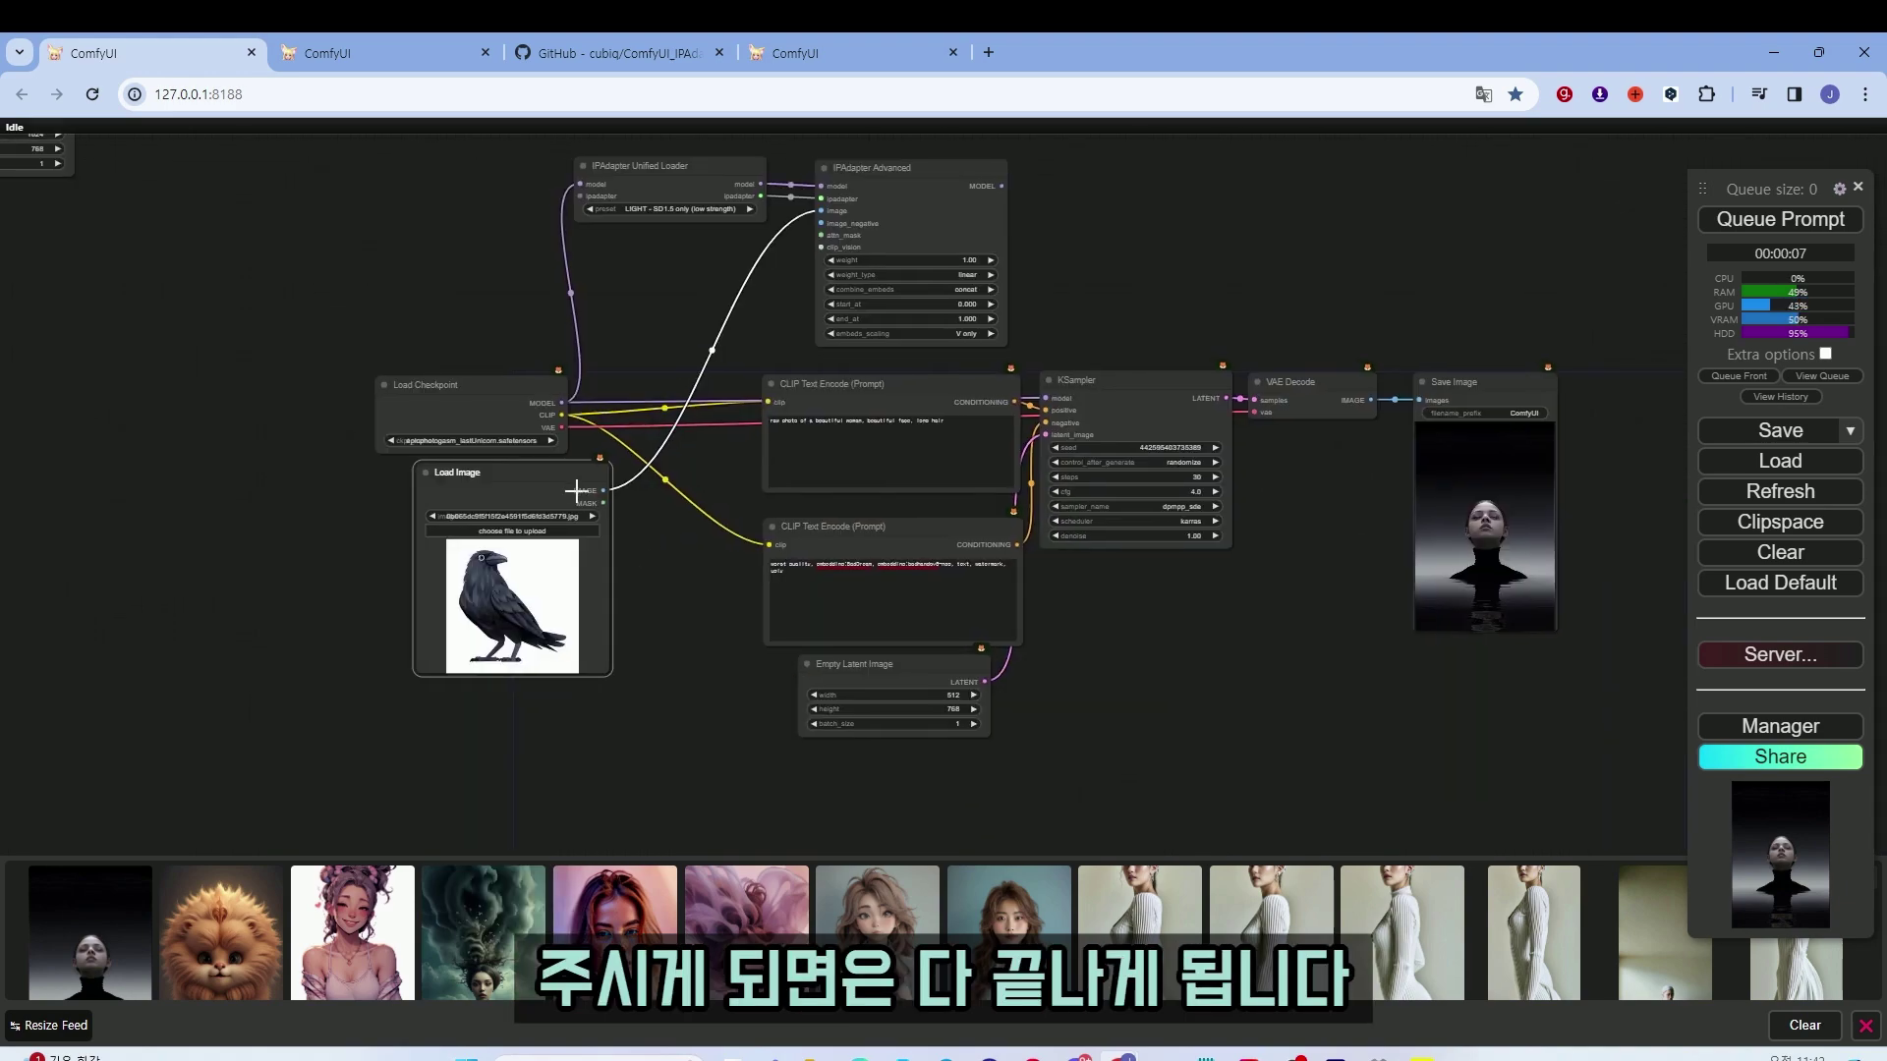
pyautogui.moveTo(583, 492); pyautogui.dragTo(605, 562)
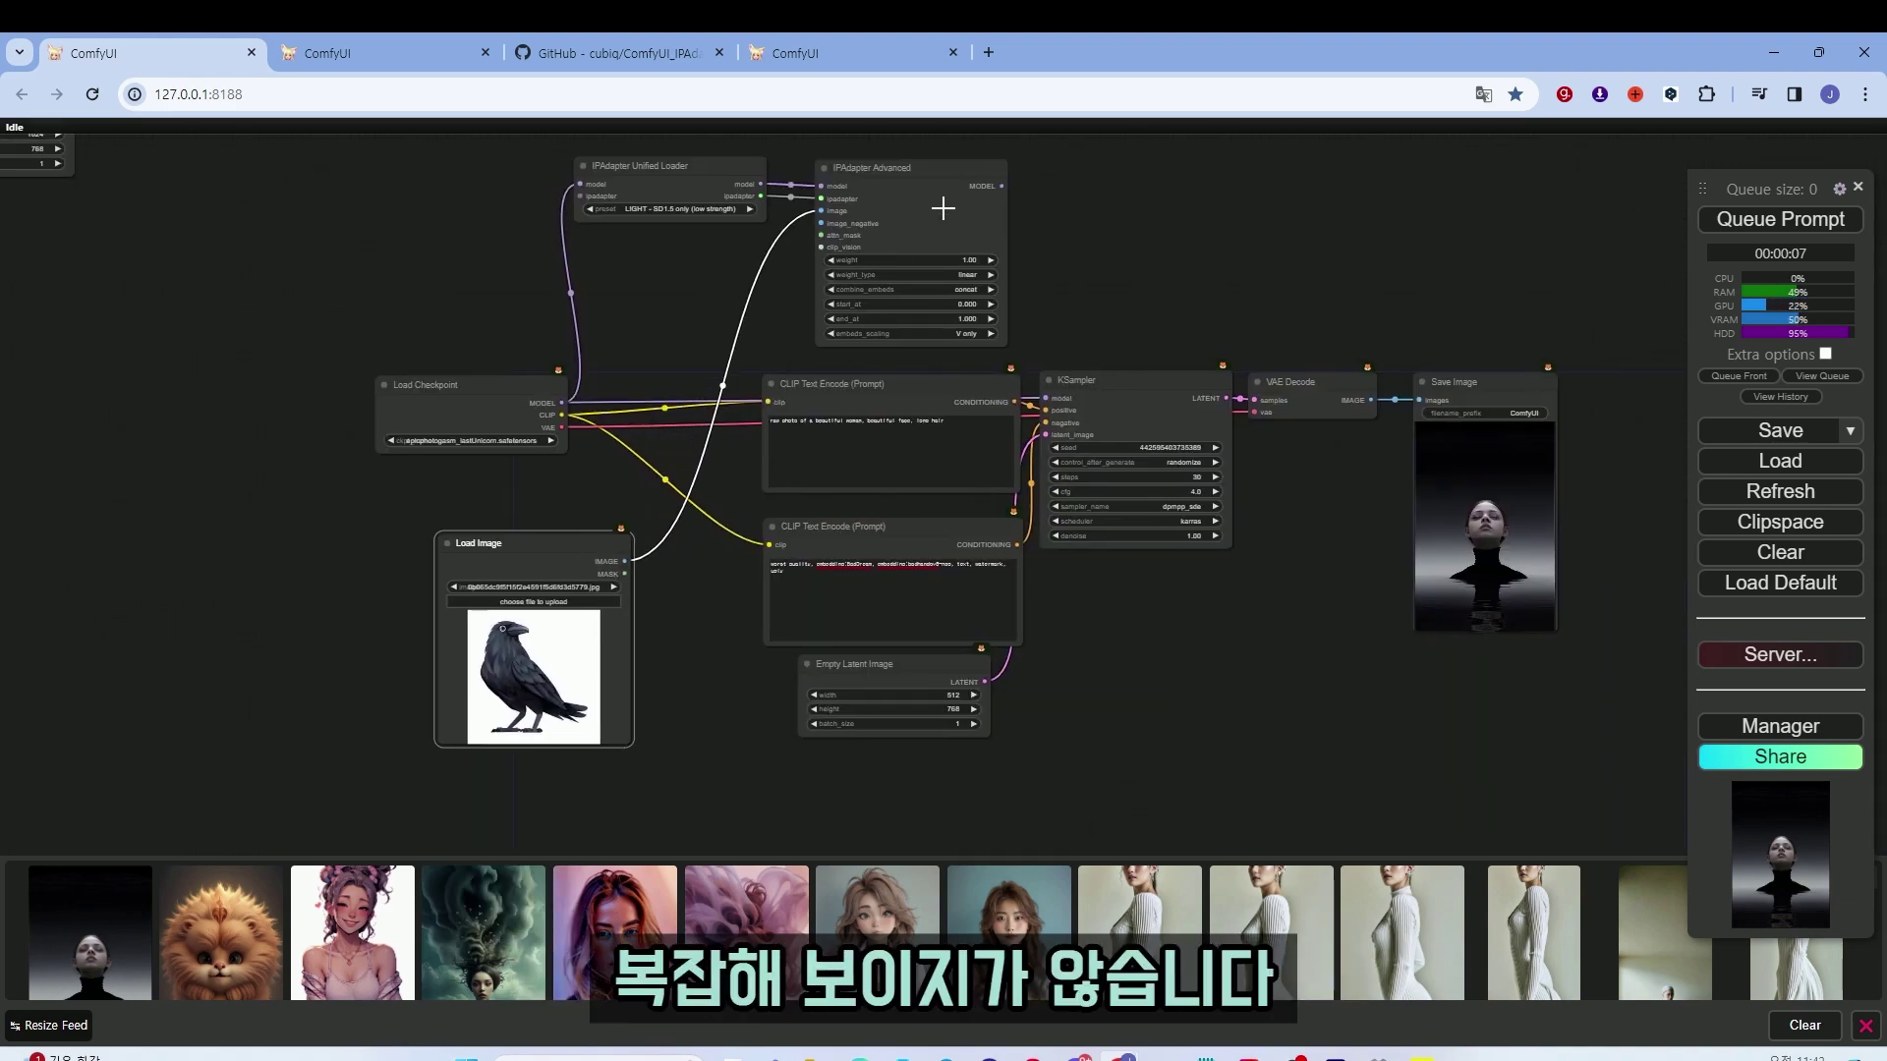
# Connect the MODEL output of IPAdapter Advanced to the model input of KSampler
pyautogui.scroll(2, 962, 201)
pyautogui.moveTo(1003, 183); pyautogui.dragTo(1060, 455)
pyautogui.scroll(-2, 968, 368)
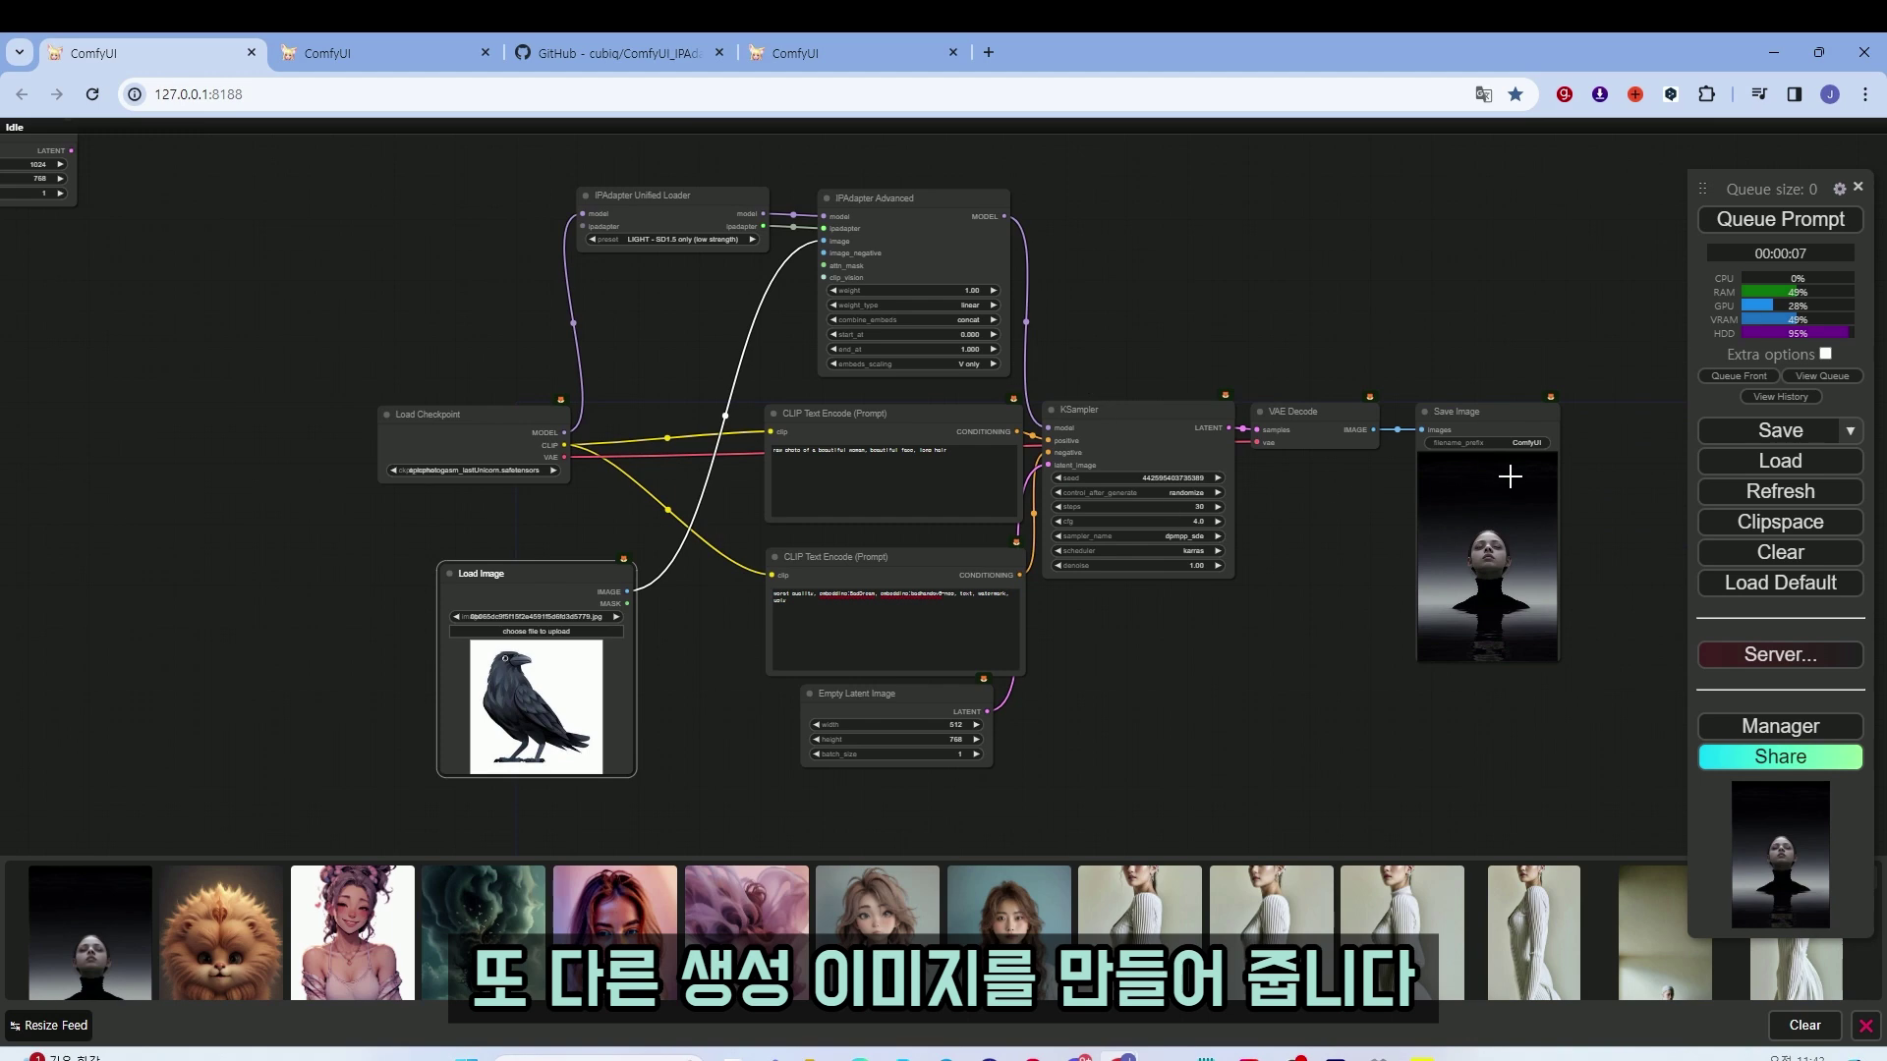
# Select epicphotogasm_lastUnicorn.safetensors as the model in the Load Checkpoint node
pyautogui.scroll(3, 1191, 437)
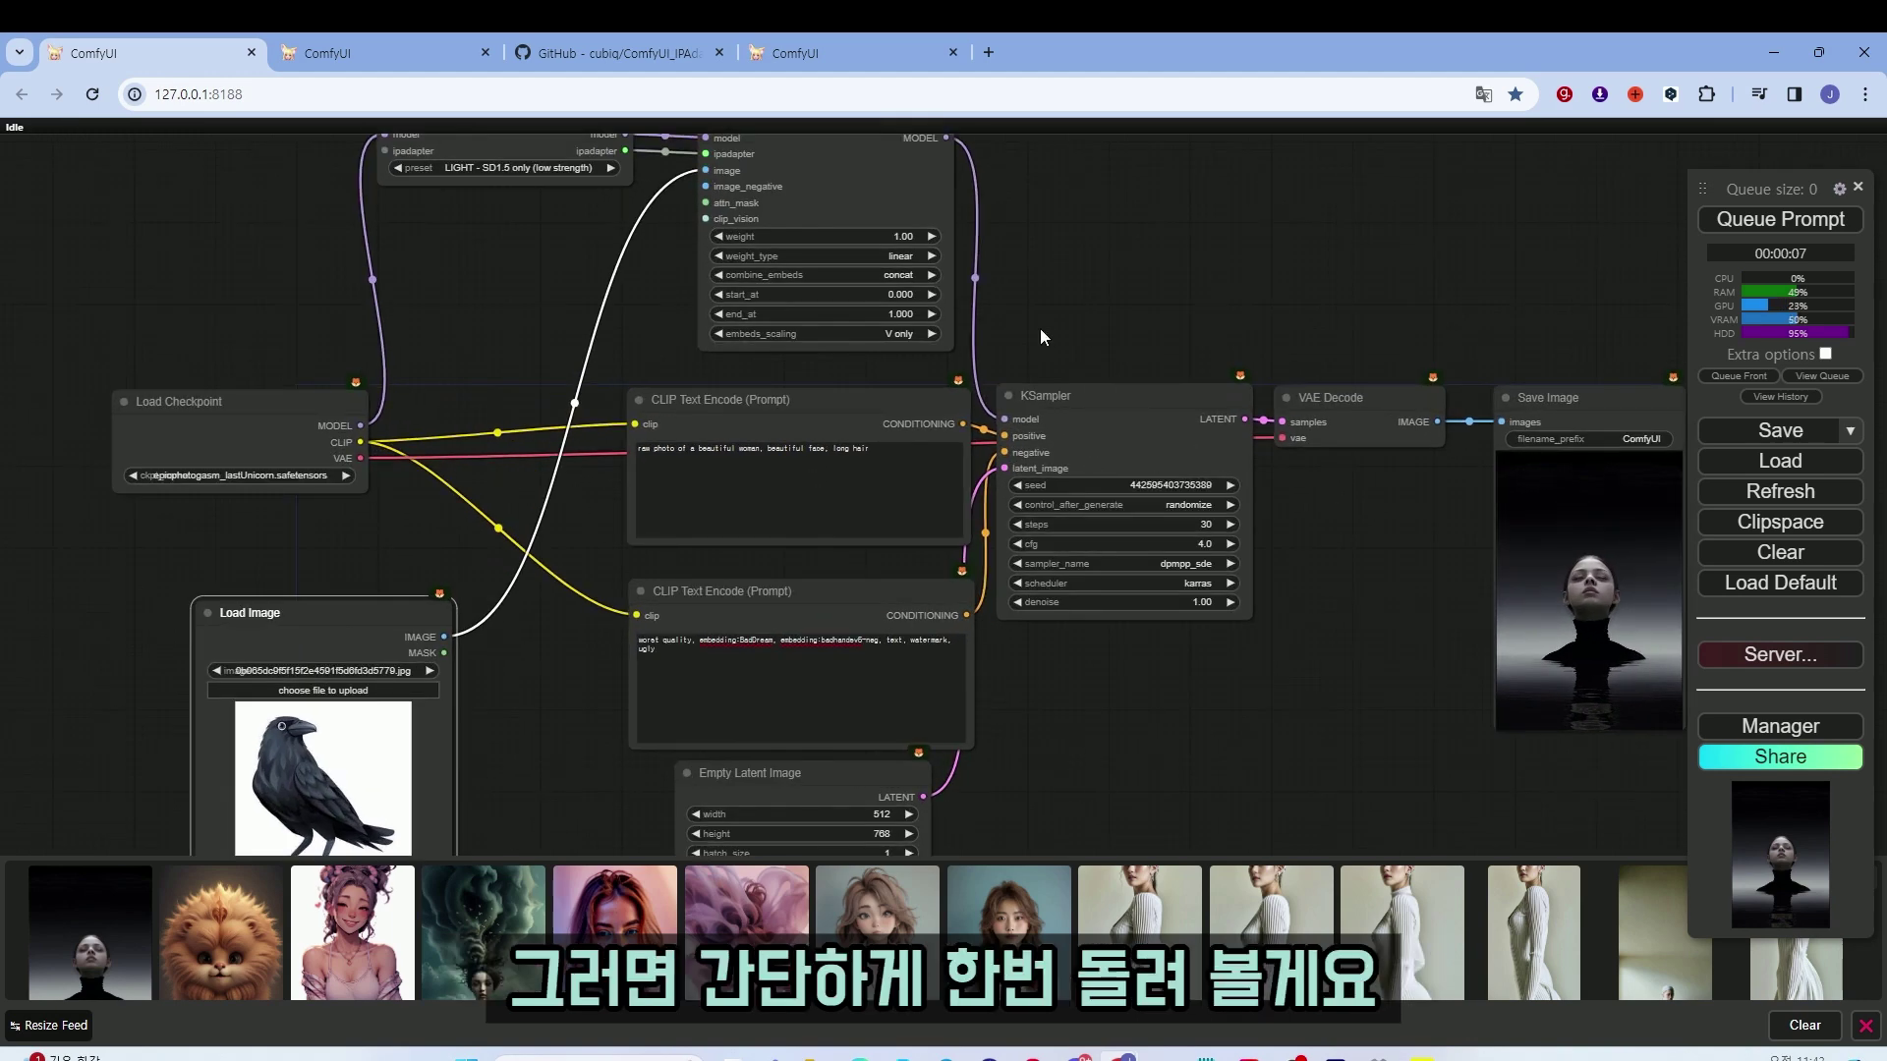
pyautogui.scroll(9, 515, 356)
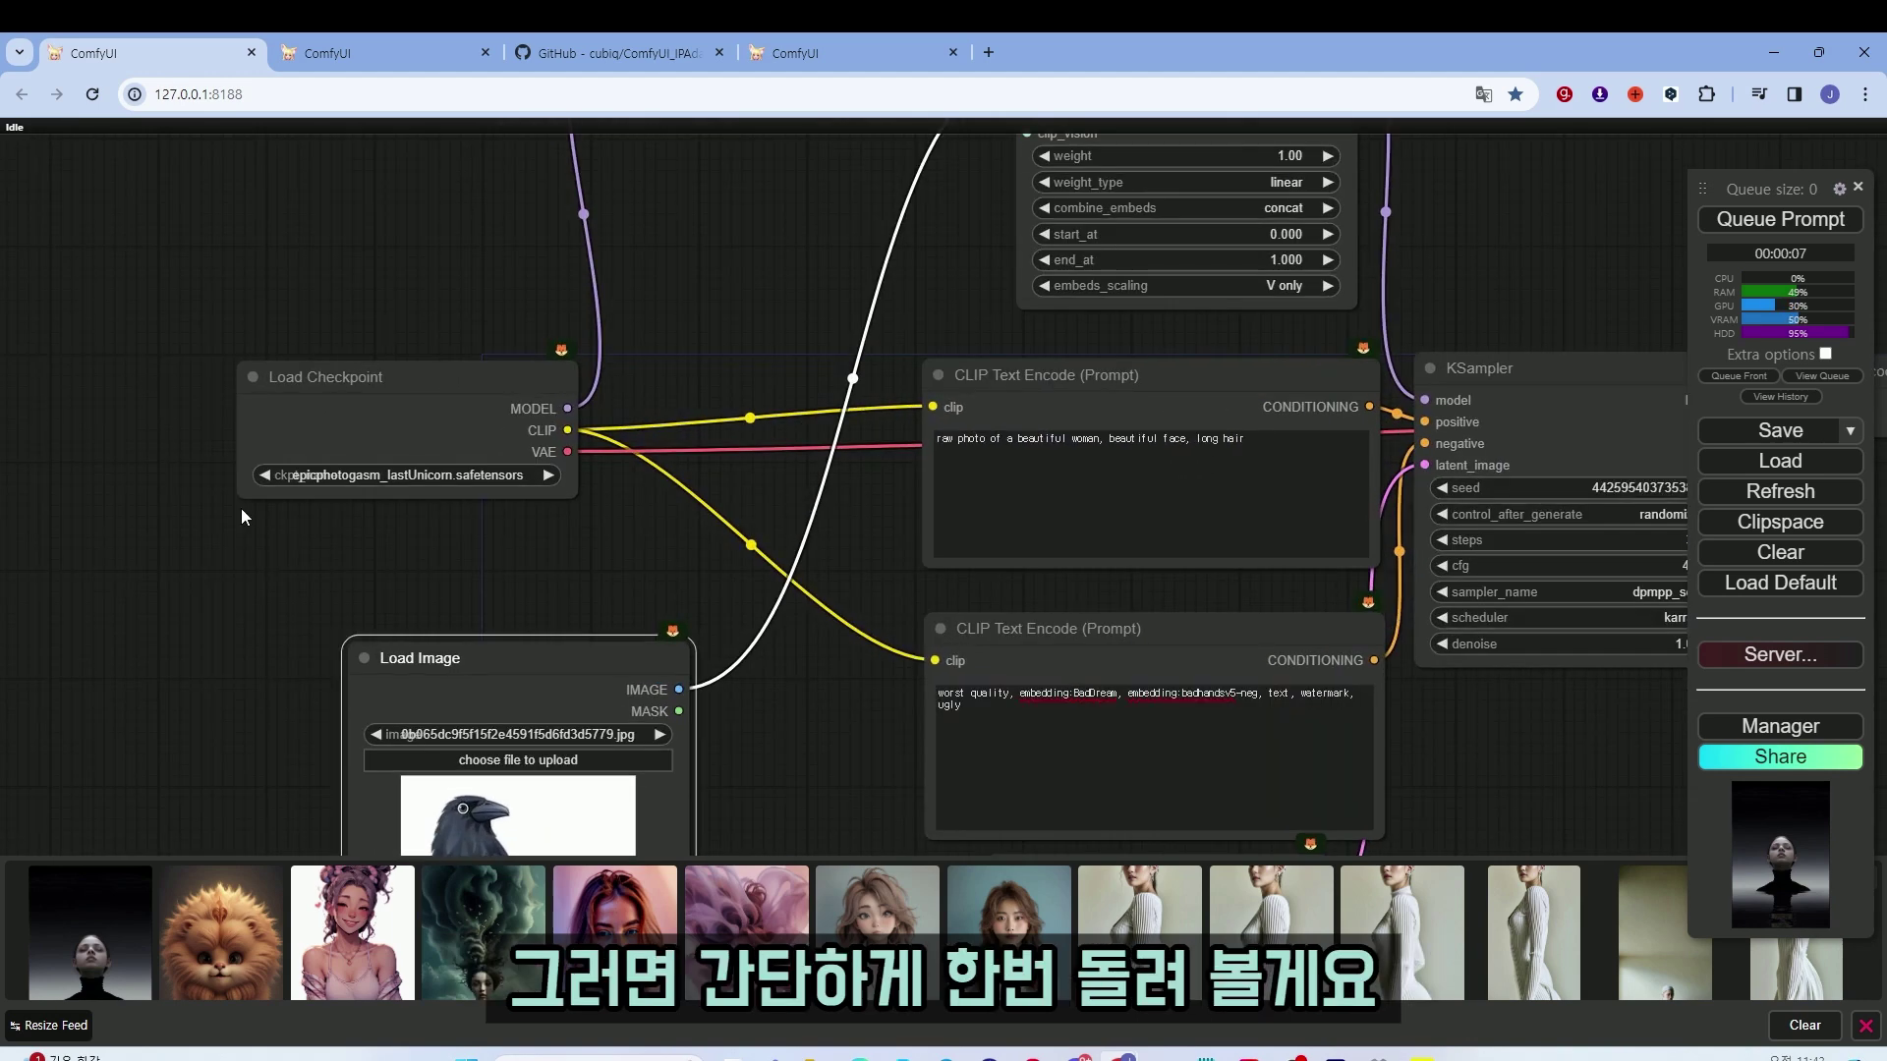
pyautogui.click(374, 482)
pyautogui.click(641, 452)
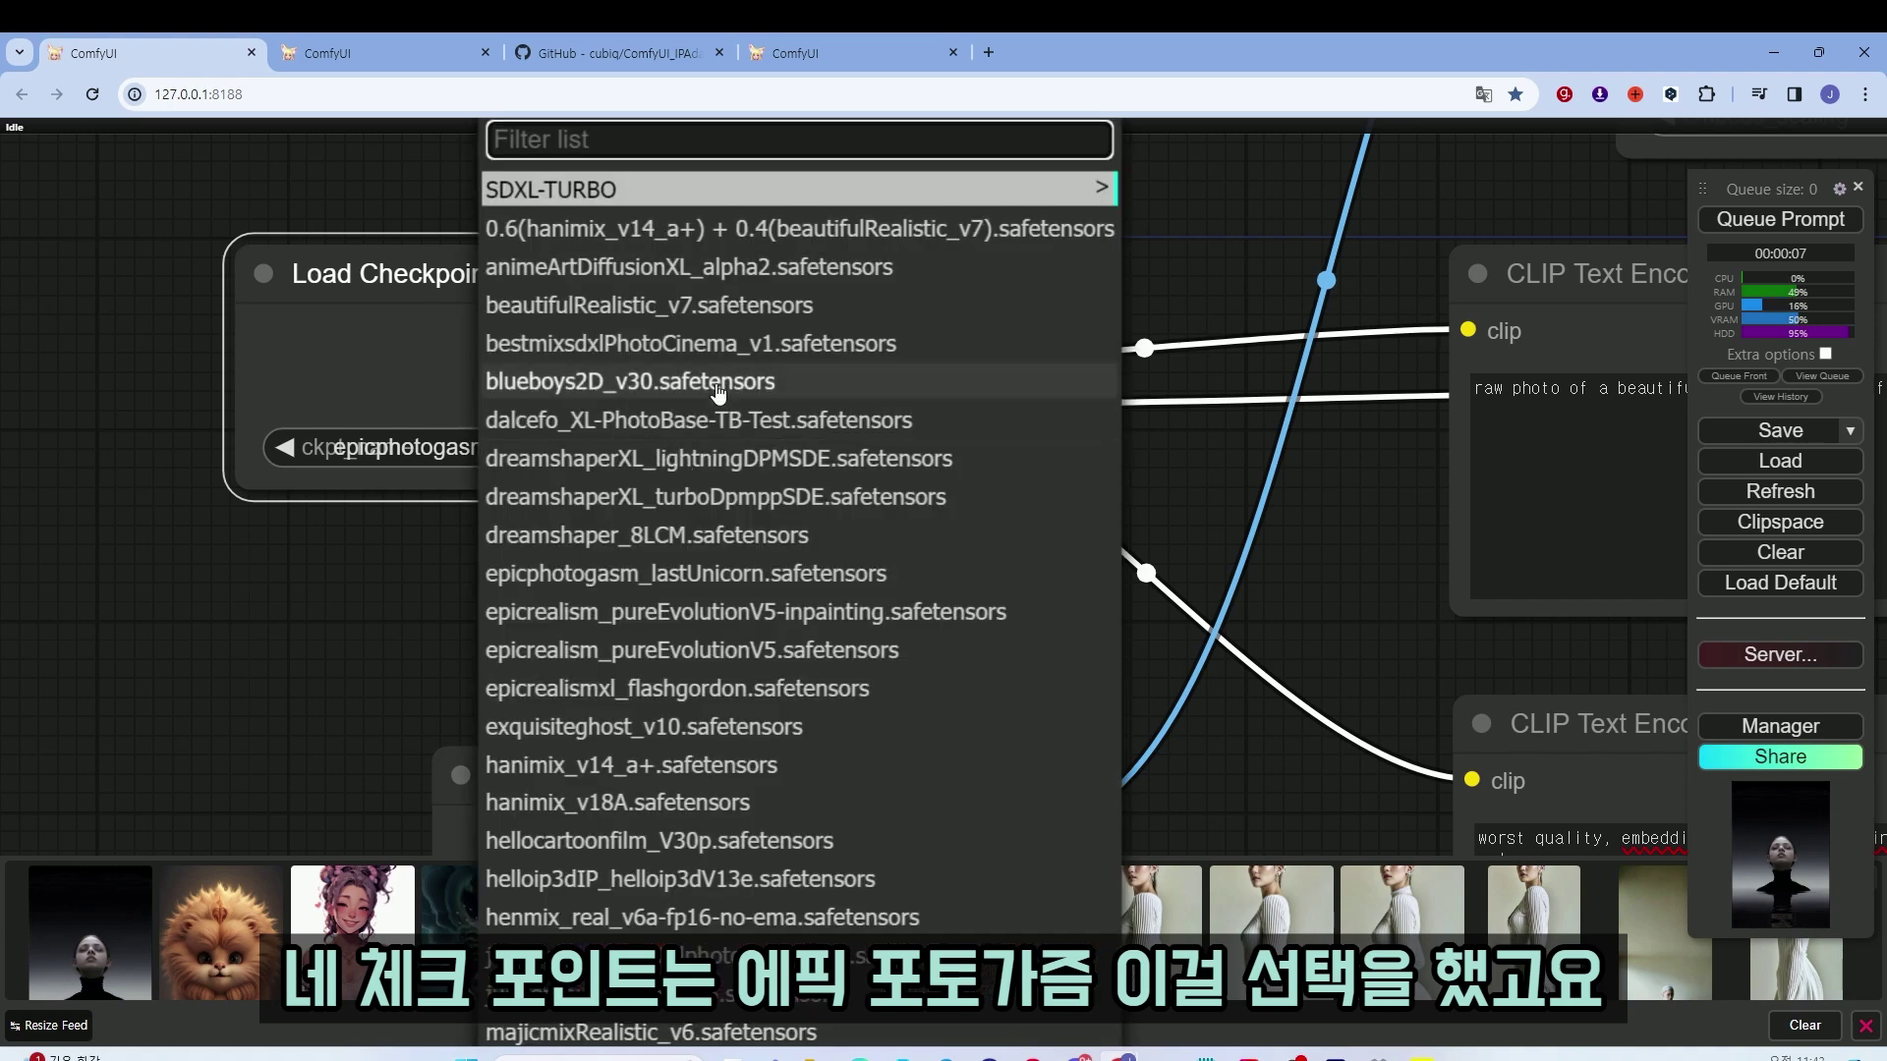
pyautogui.click(621, 575)
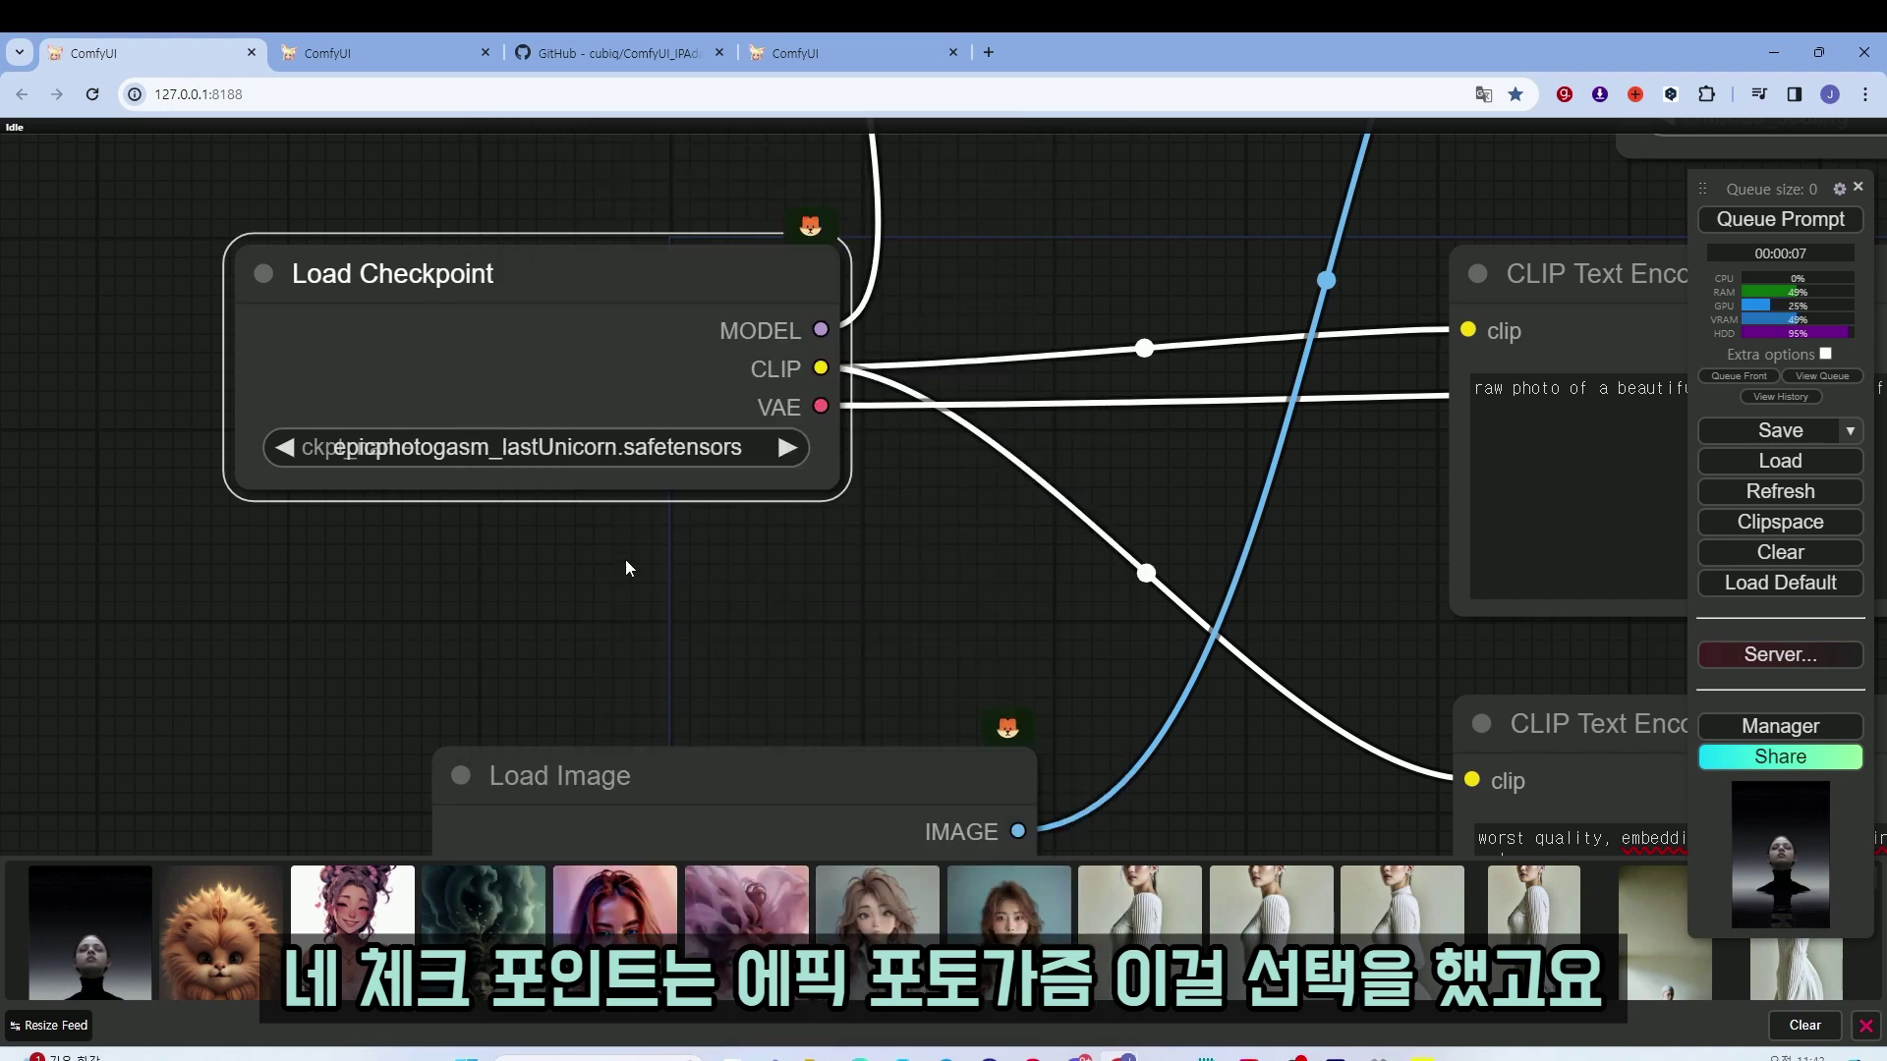
# Examine the positive and negative prompt texts and the width and height in the Empty Latent Image node
pyautogui.scroll(-2, 728, 504)
pyautogui.scroll(-5, 728, 504)
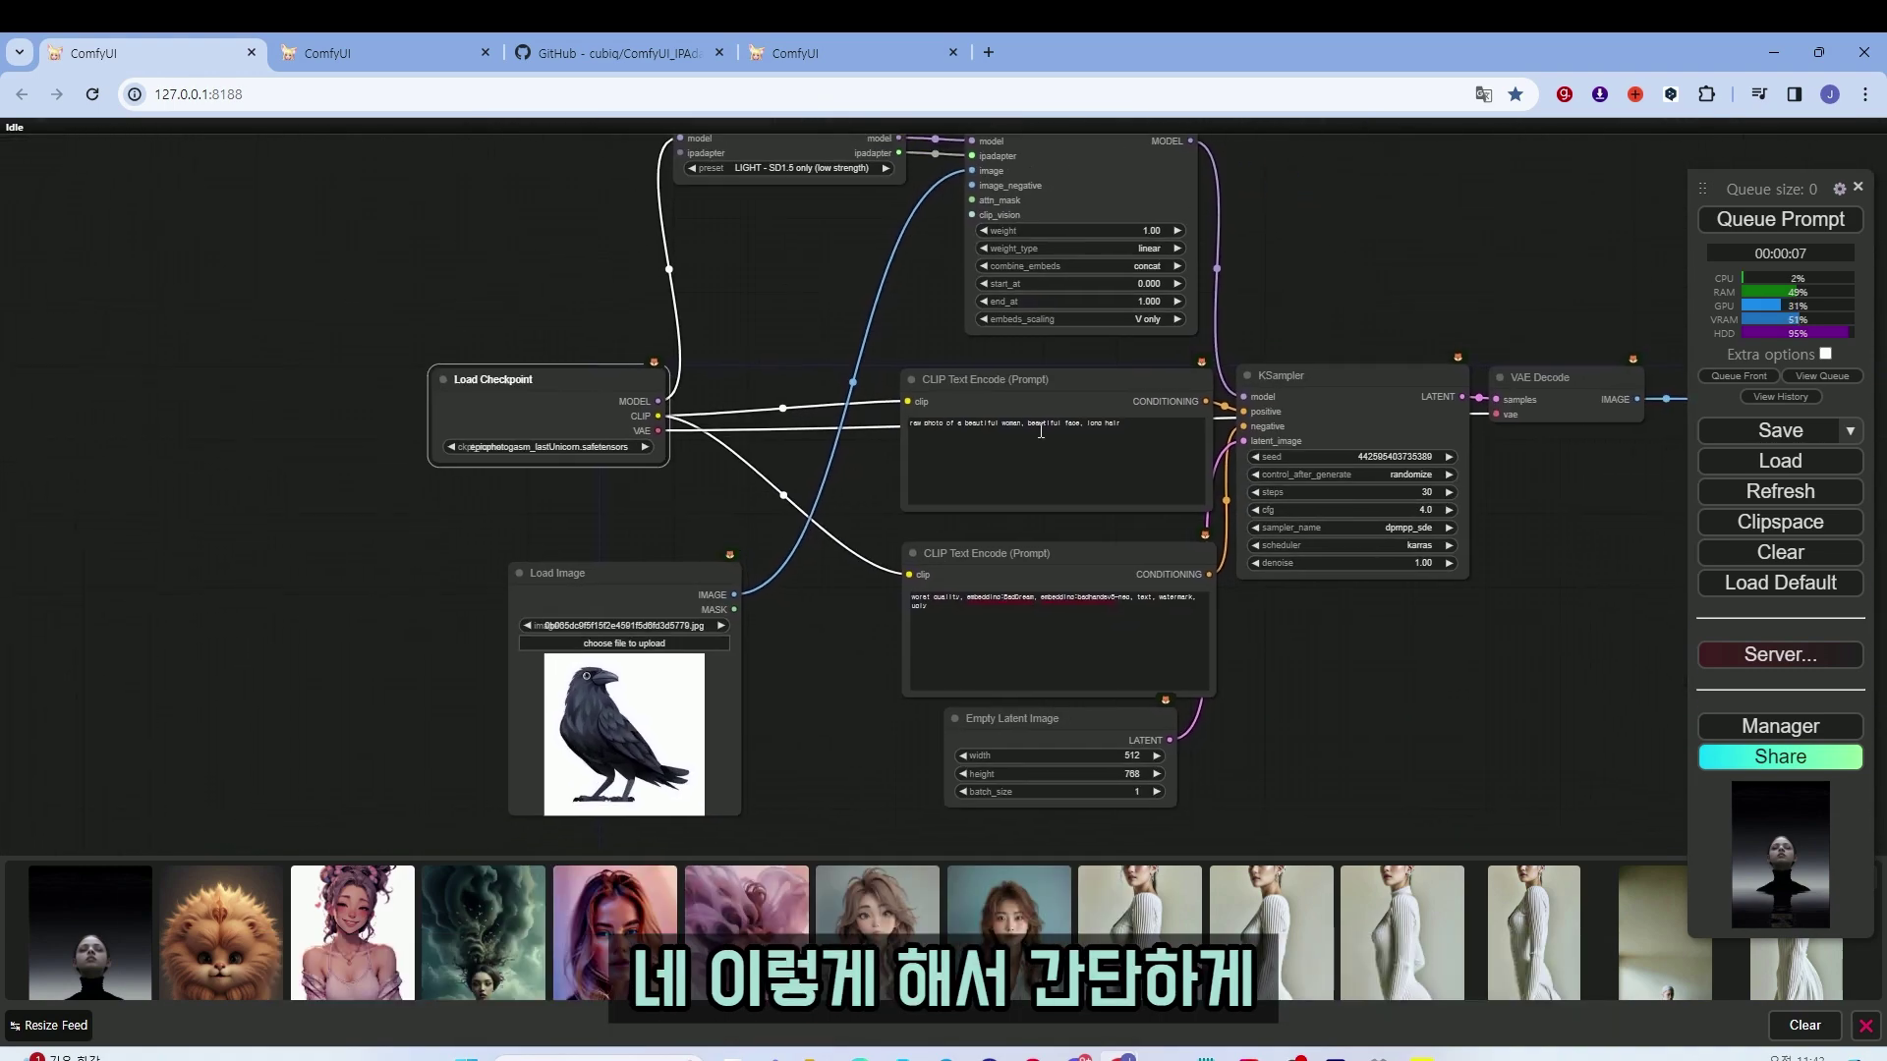
pyautogui.scroll(9, 998, 413)
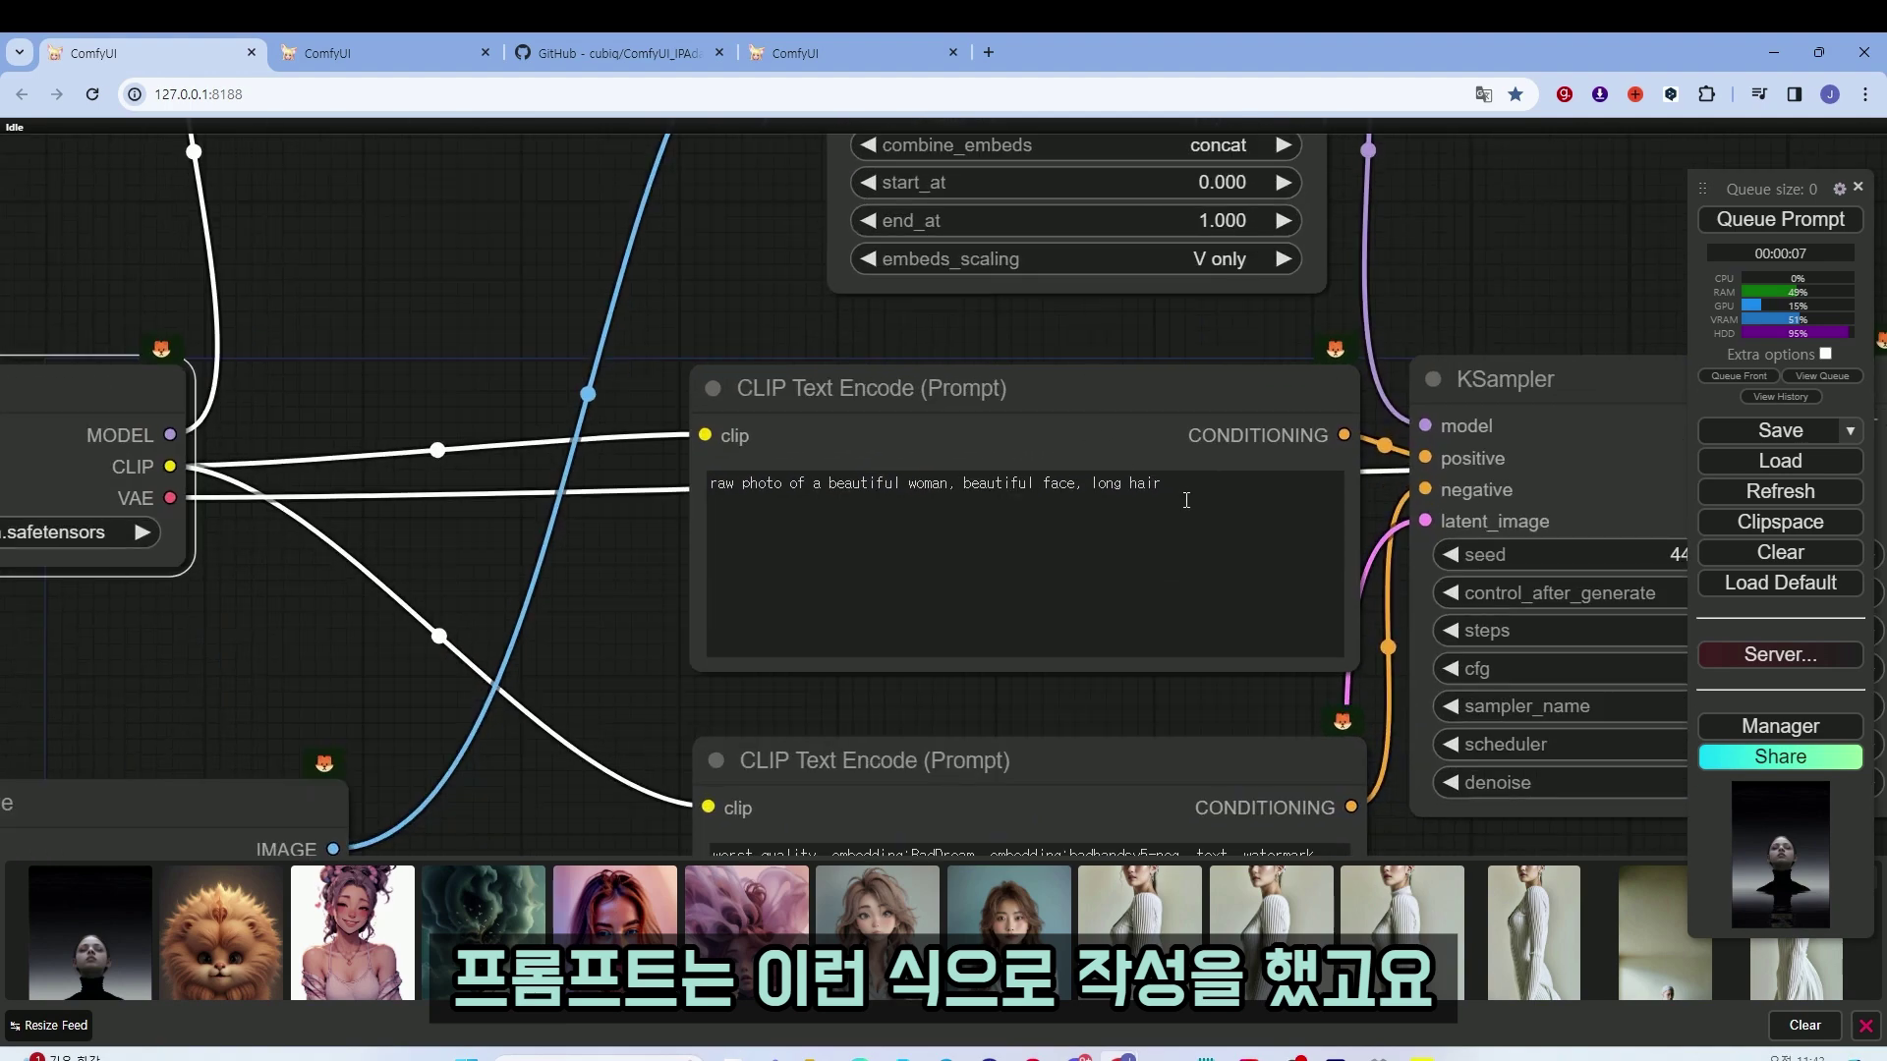
pyautogui.scroll(-4, 1039, 526)
pyautogui.scroll(3, 944, 505)
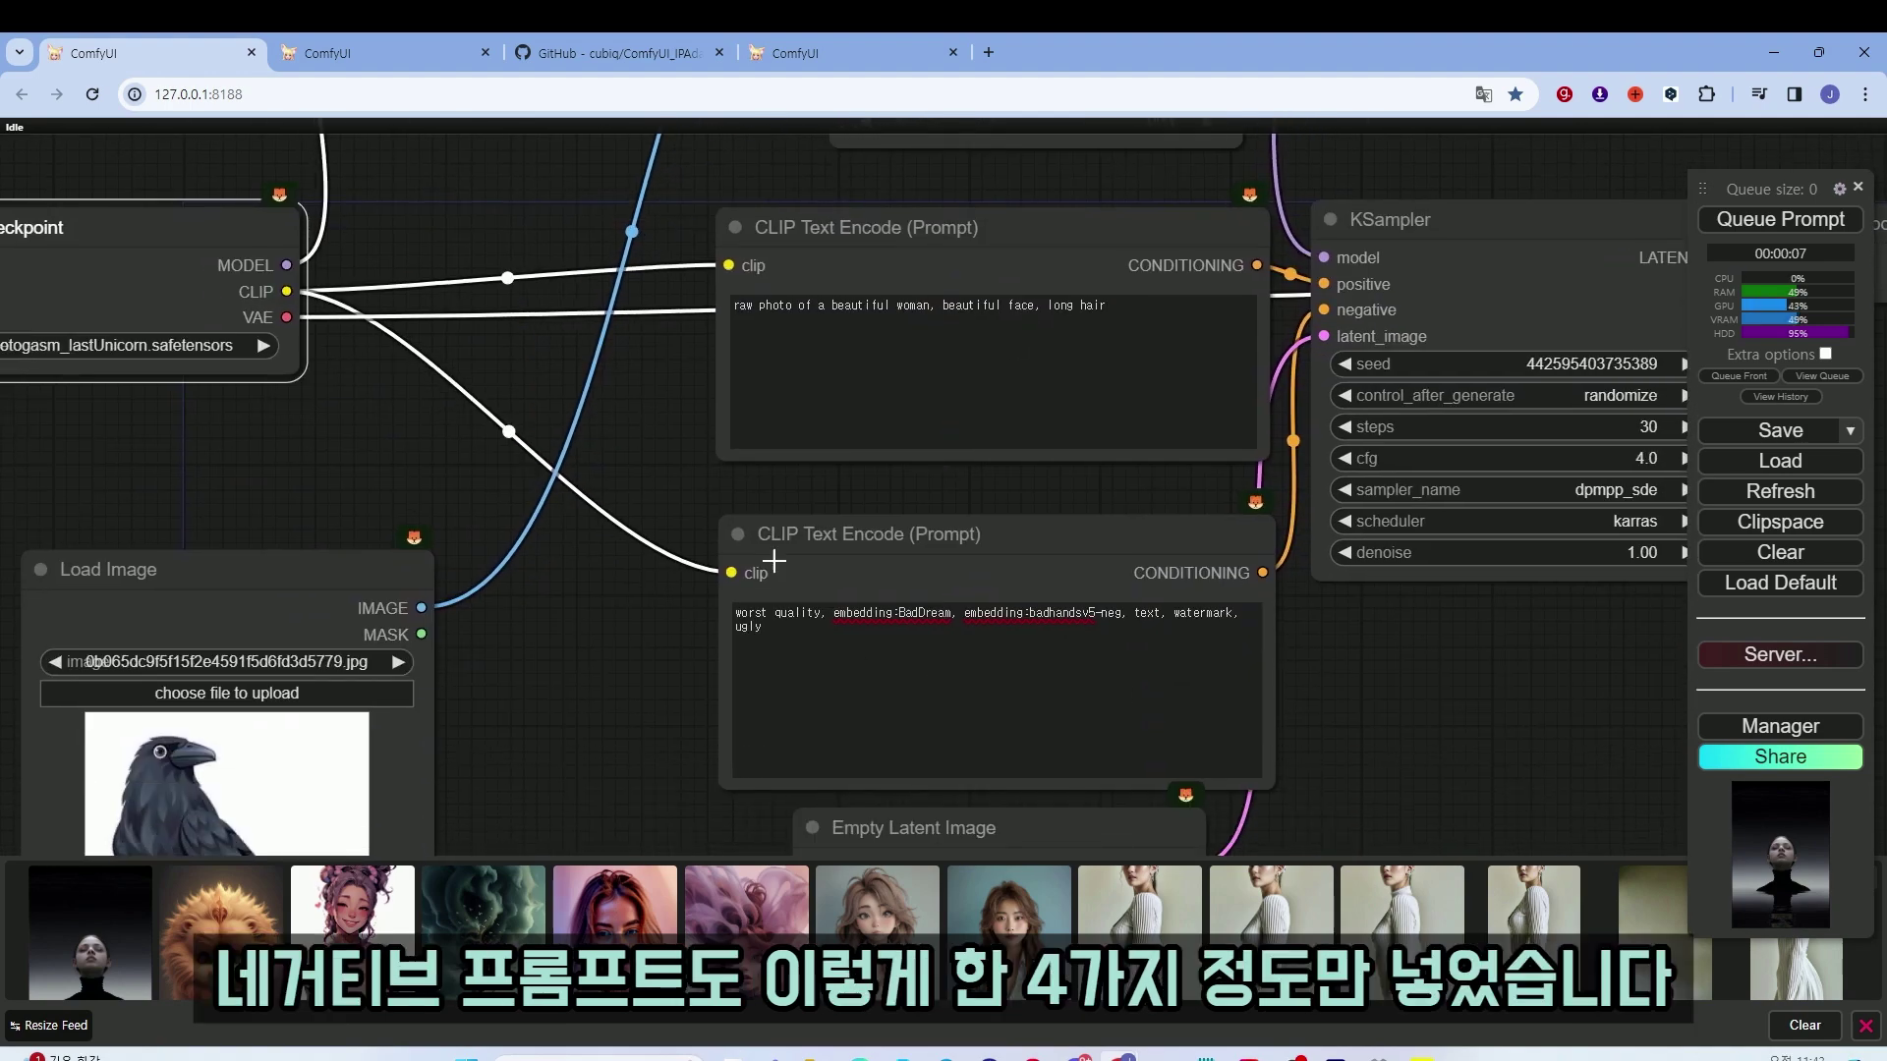
pyautogui.scroll(-3, 1296, 676)
pyautogui.moveTo(1330, 692); pyautogui.dragTo(1281, 545)
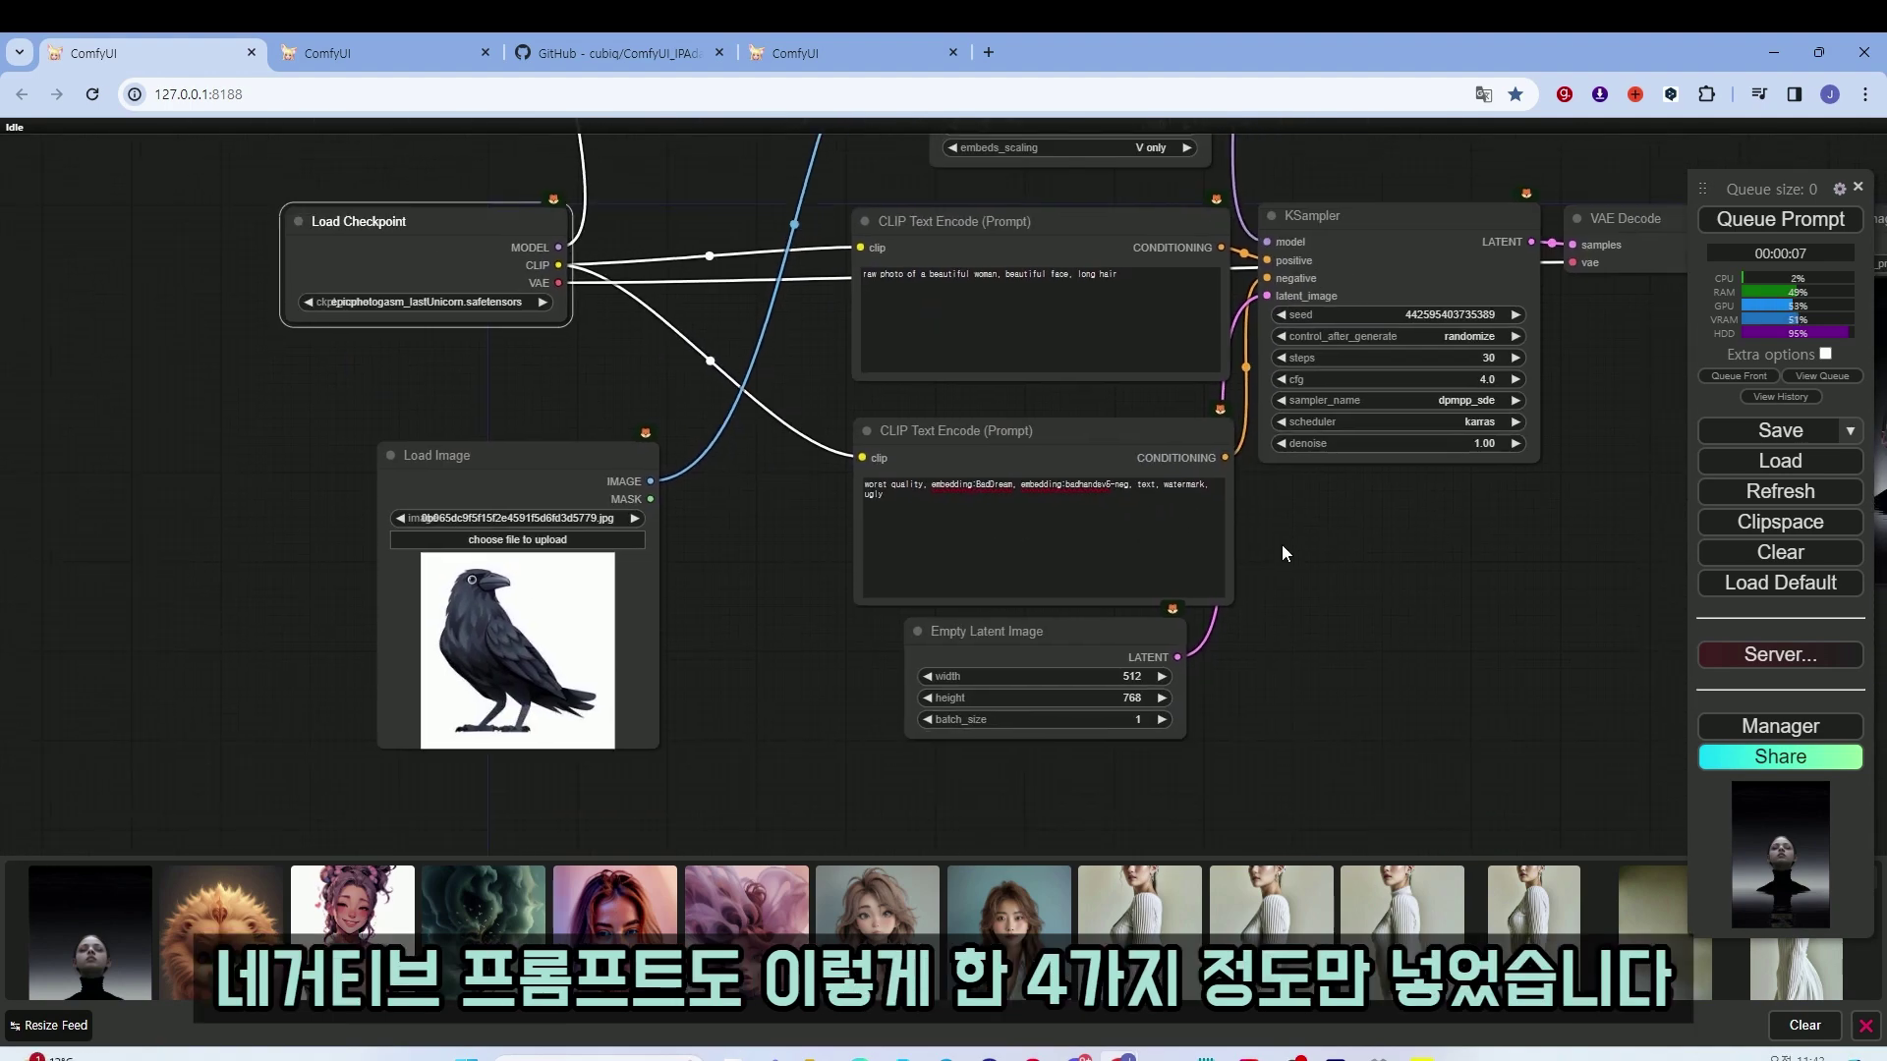
pyautogui.scroll(3, 1077, 657)
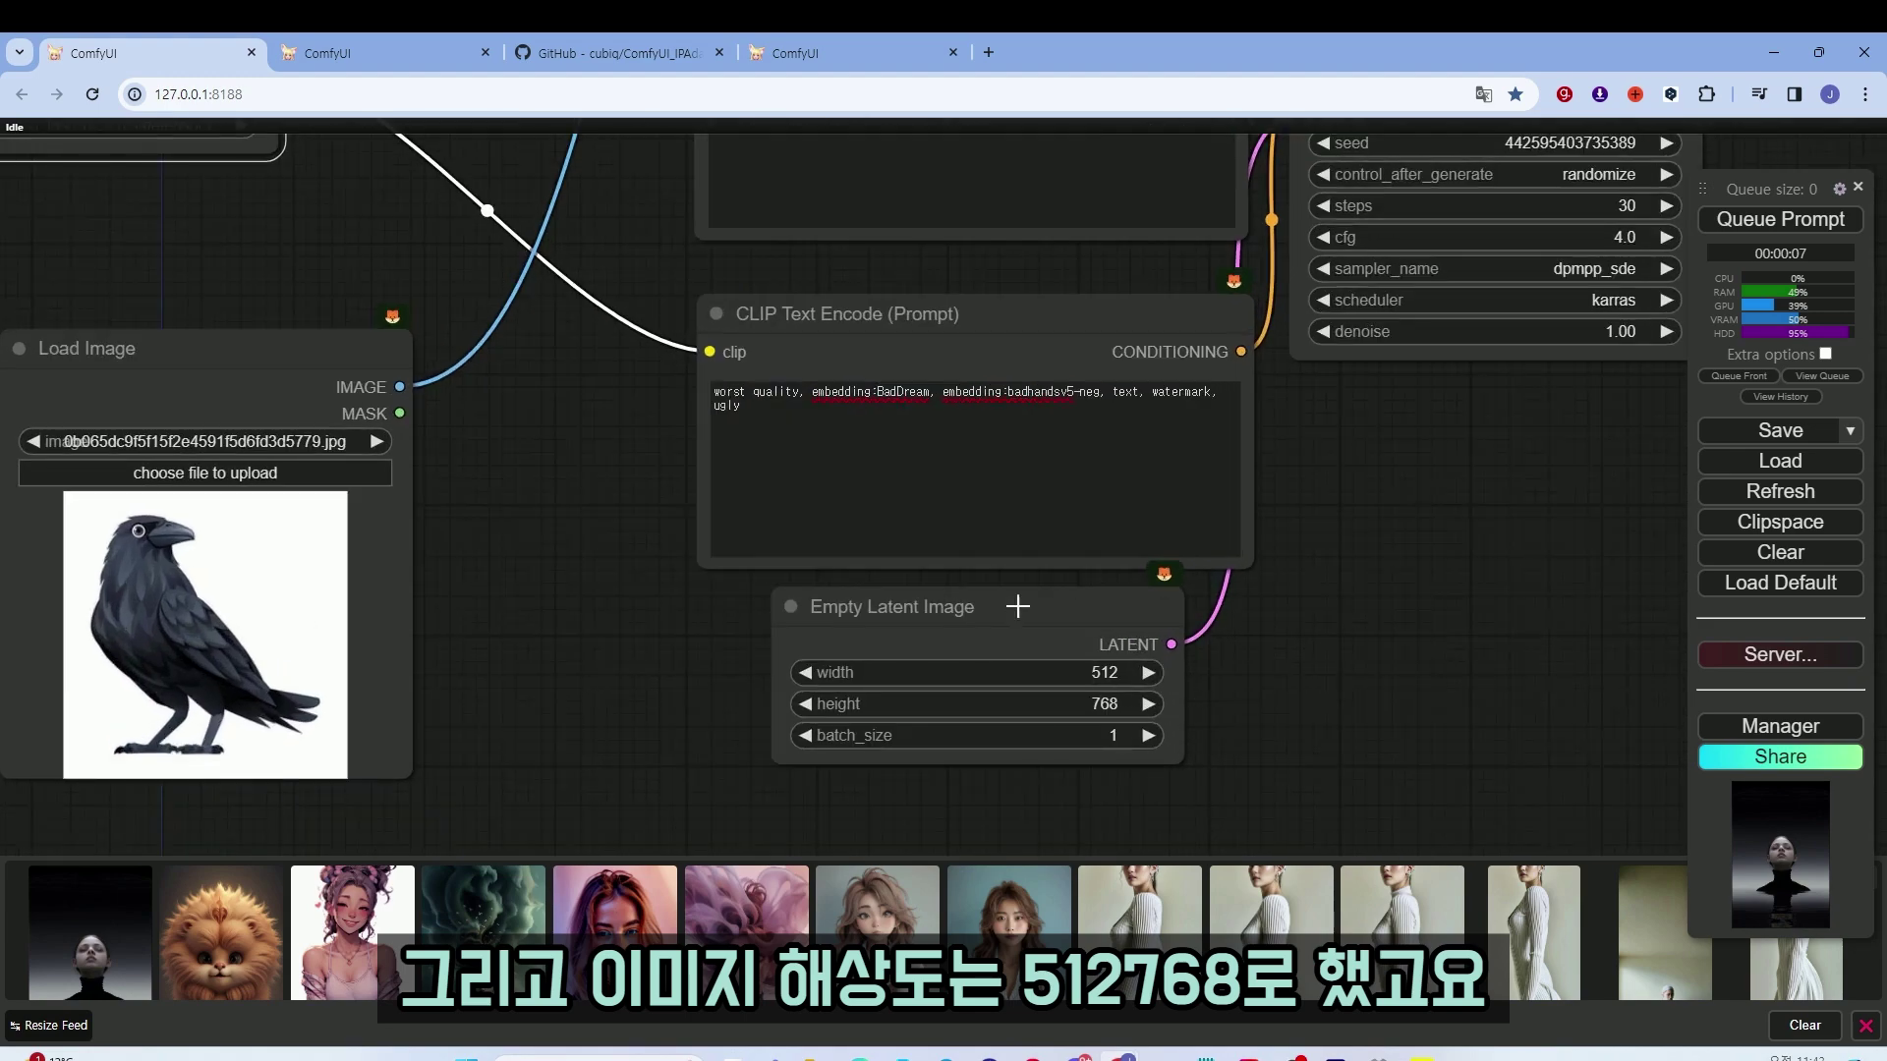
pyautogui.scroll(-5, 1266, 621)
# In the IPAdapter Advanced node, choose concat for combine_embeds and linear for weight_type
pyautogui.moveTo(1320, 523); pyautogui.dragTo(976, 716)
pyautogui.scroll(3, 875, 323)
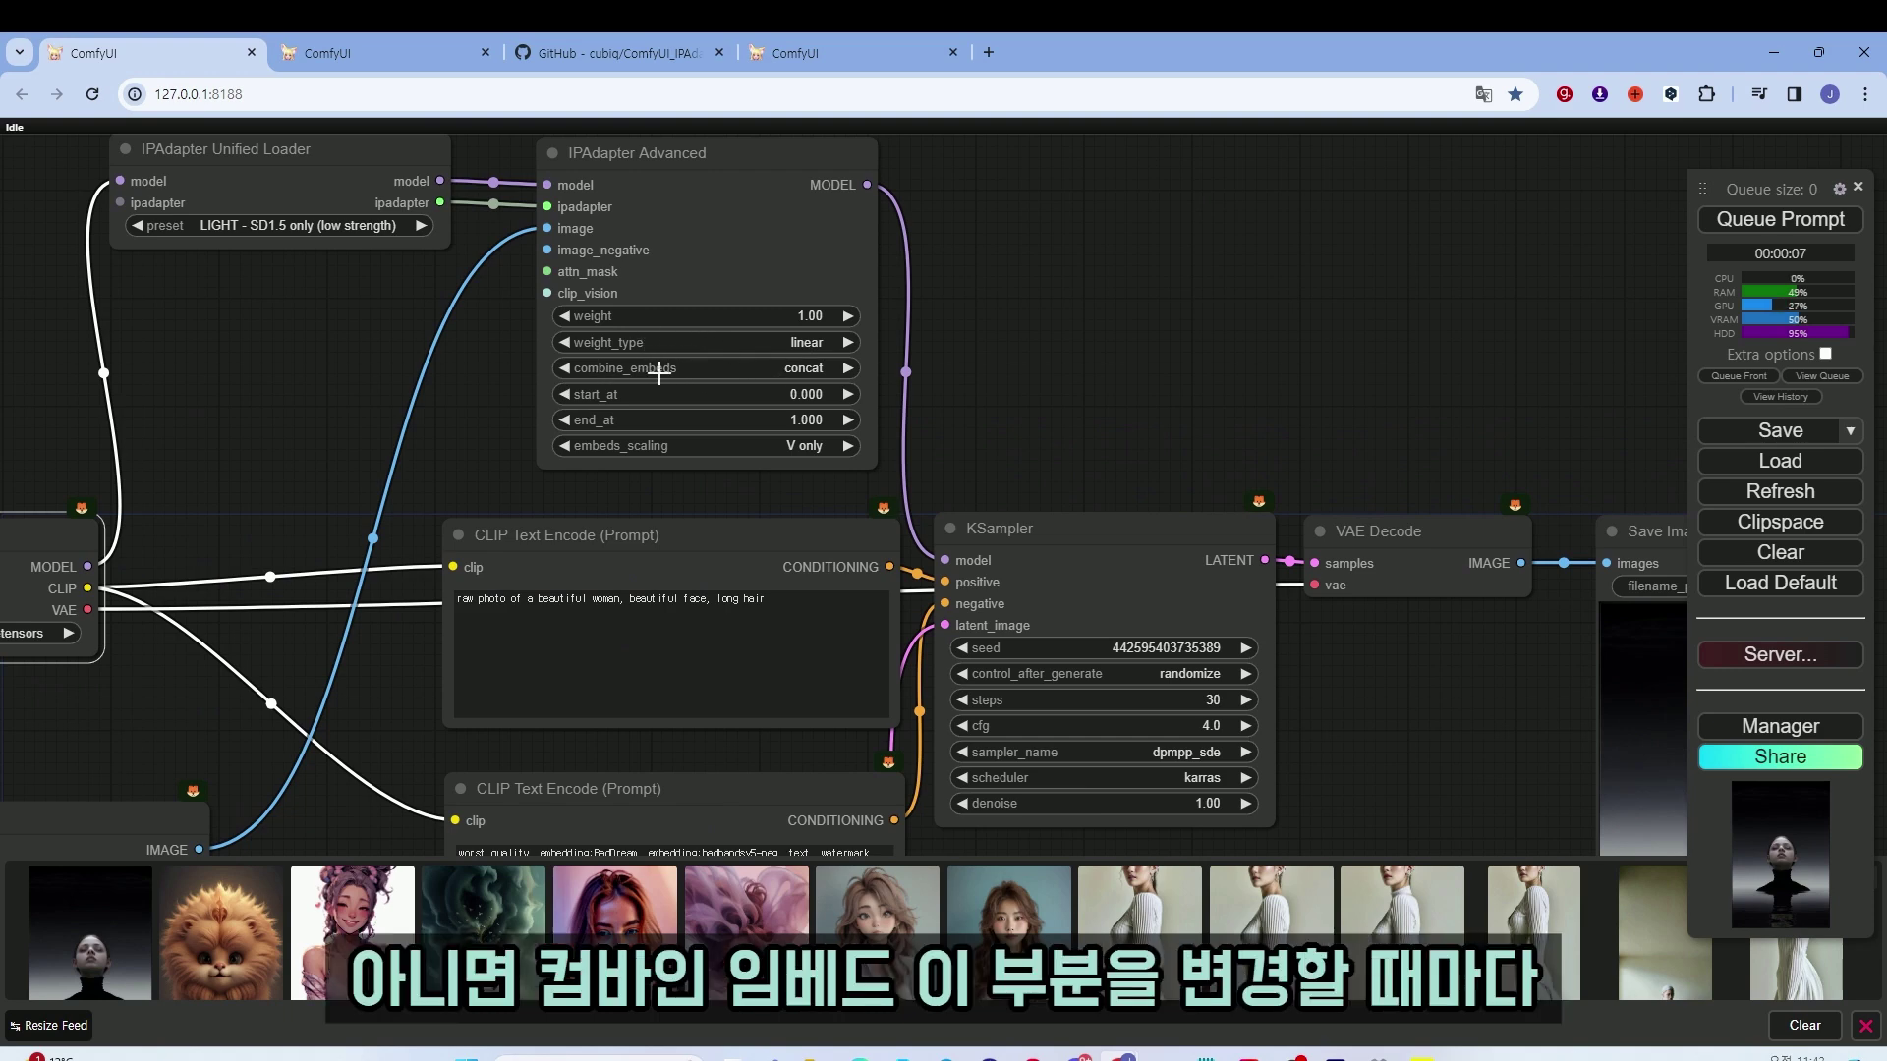
pyautogui.click(829, 367)
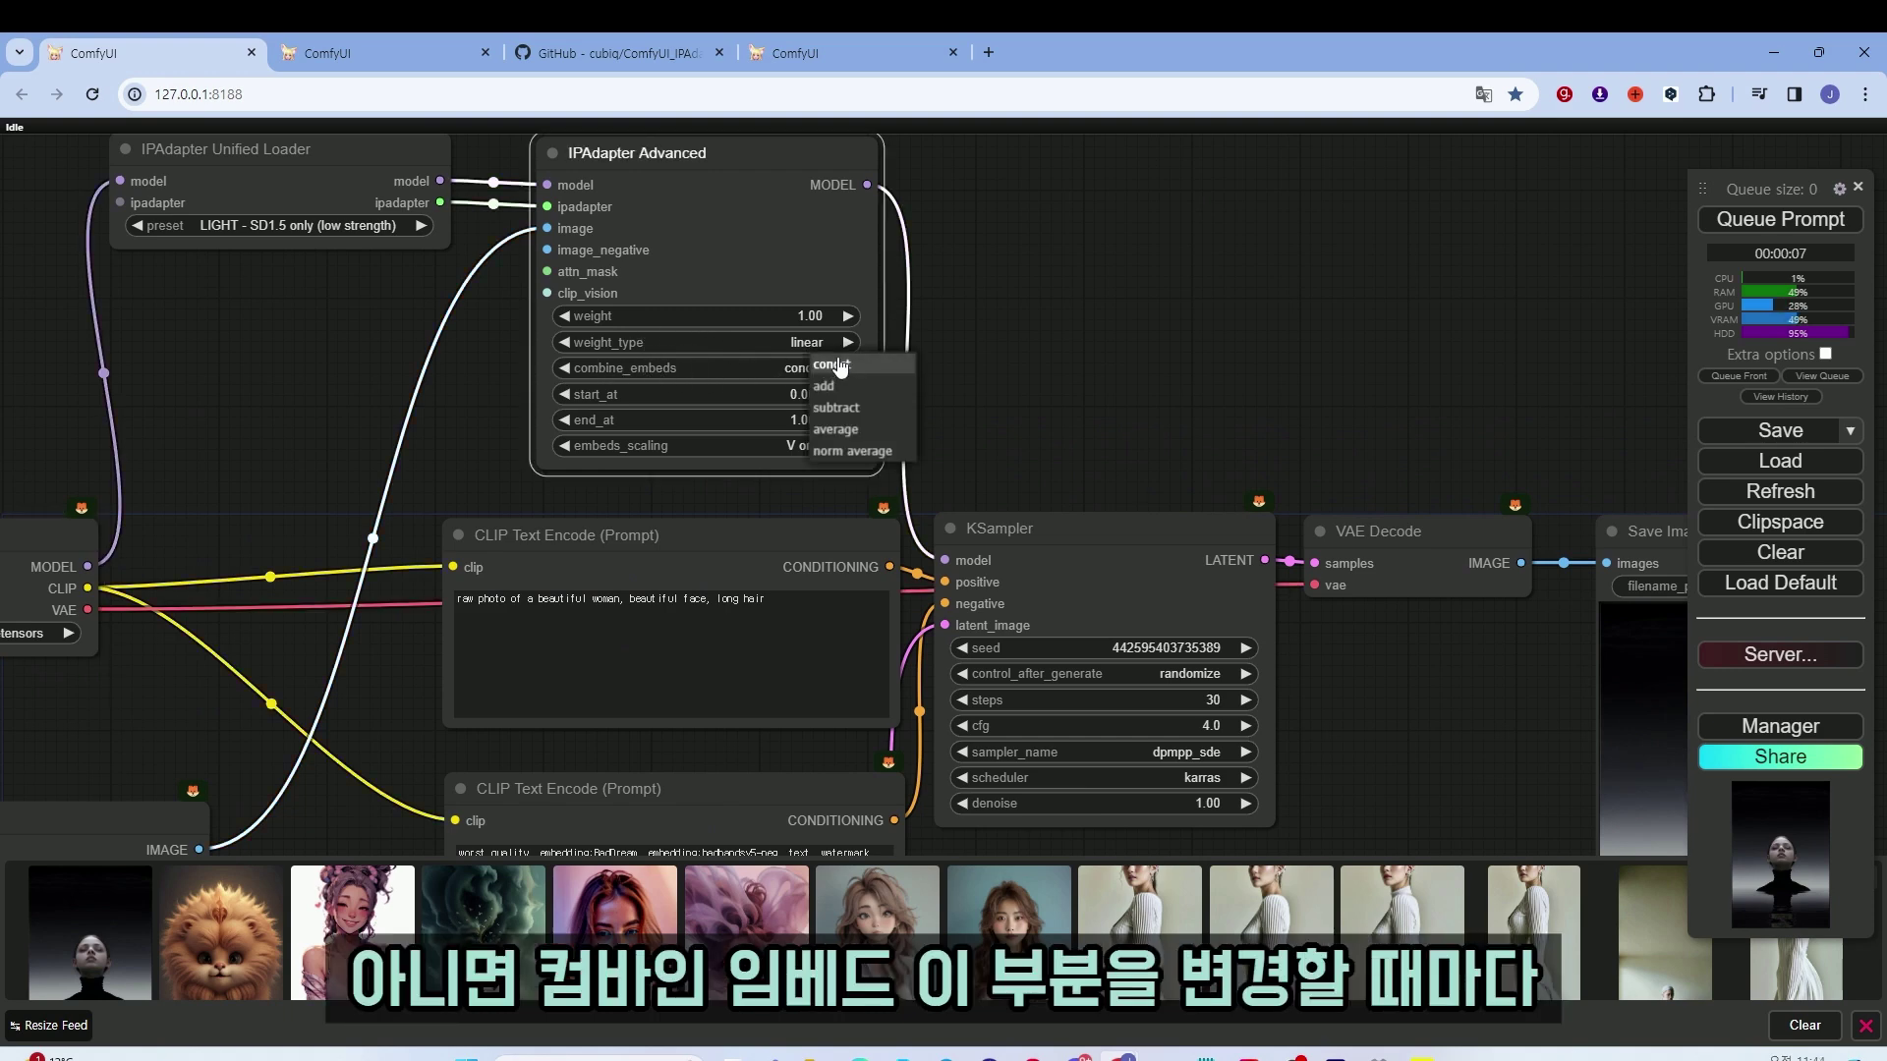
pyautogui.click(837, 364)
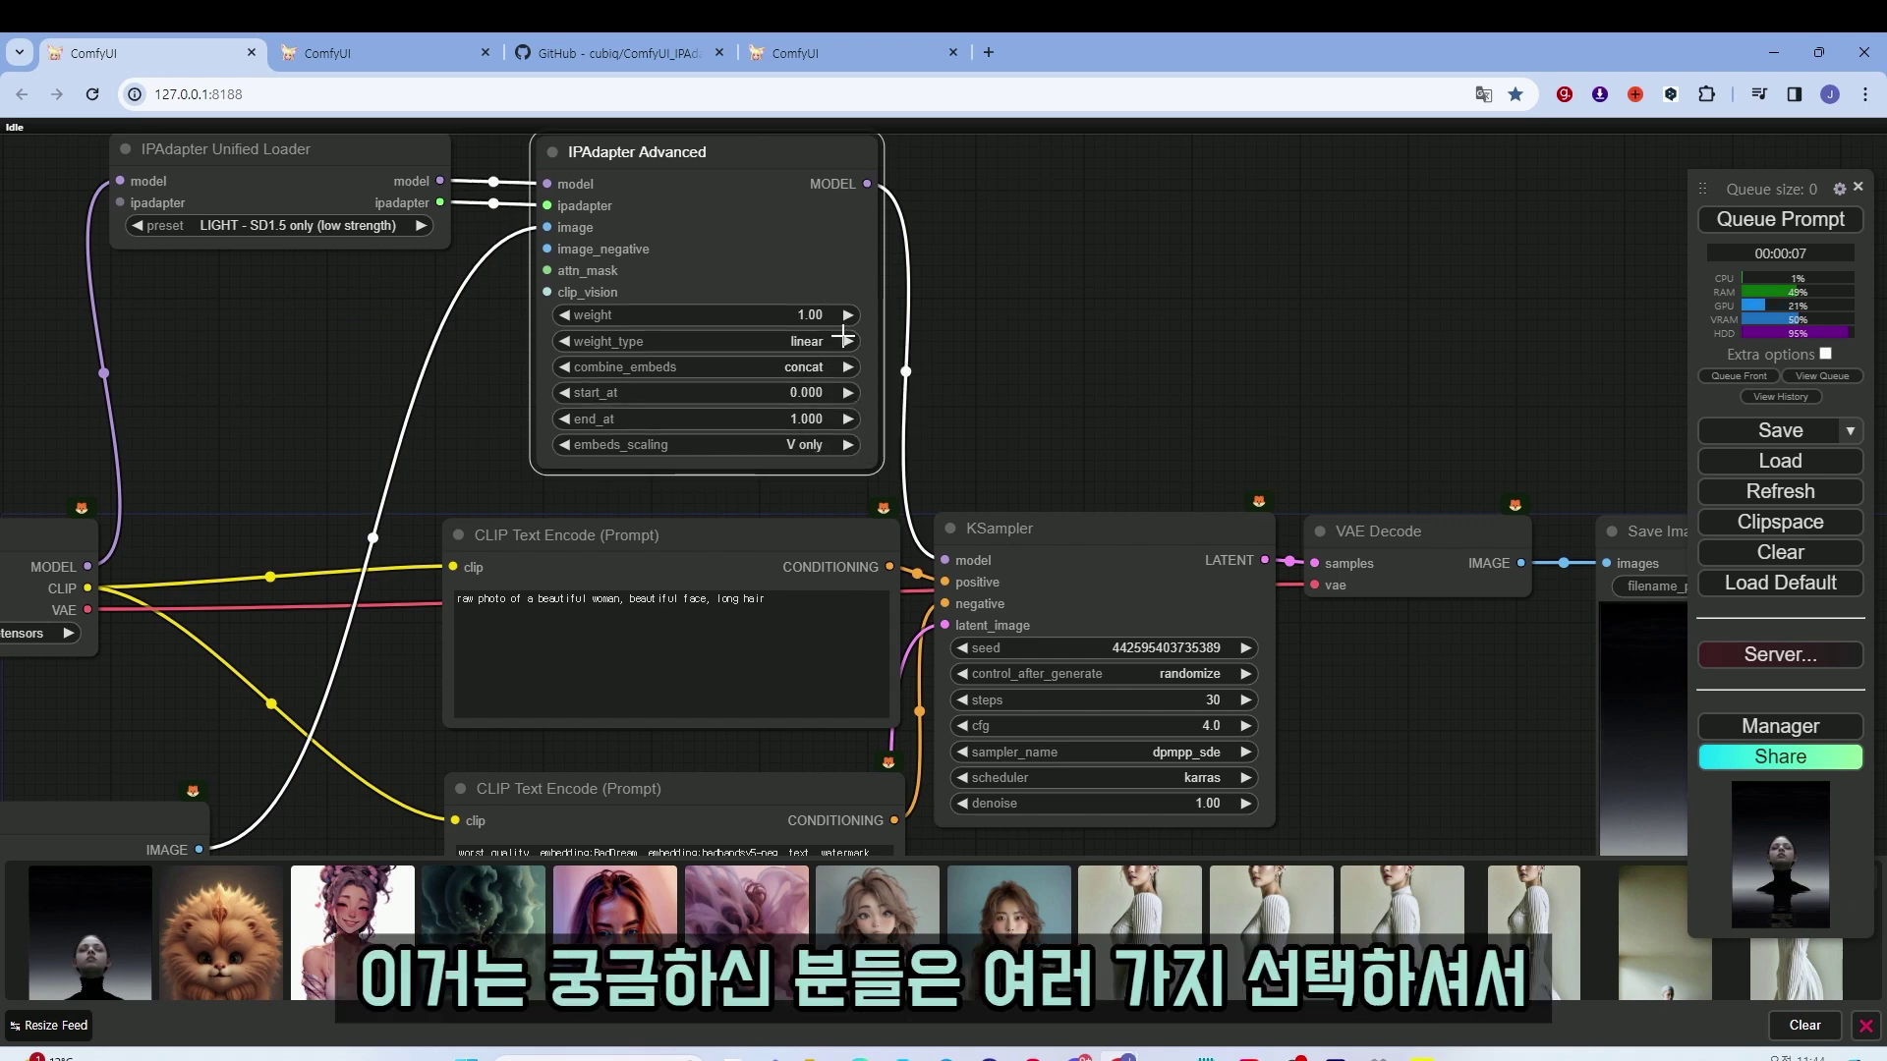
pyautogui.click(807, 349)
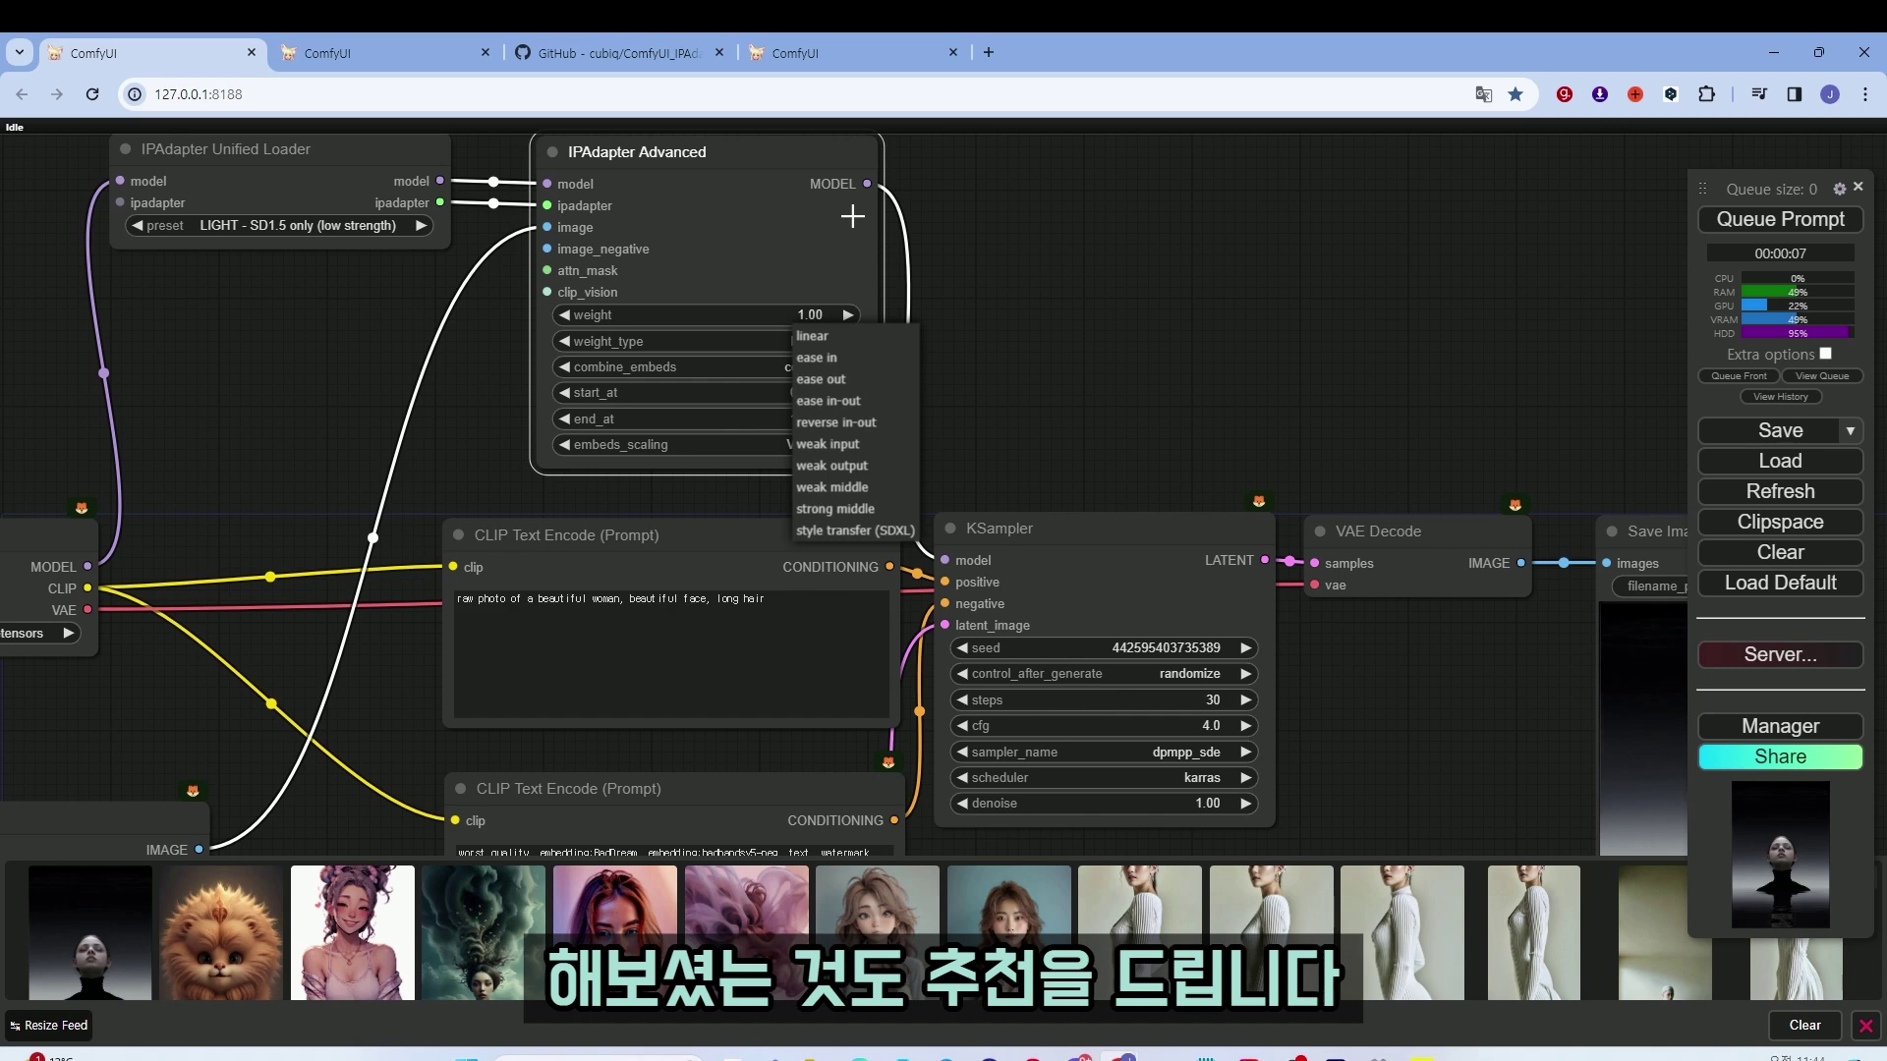
pyautogui.click(865, 336)
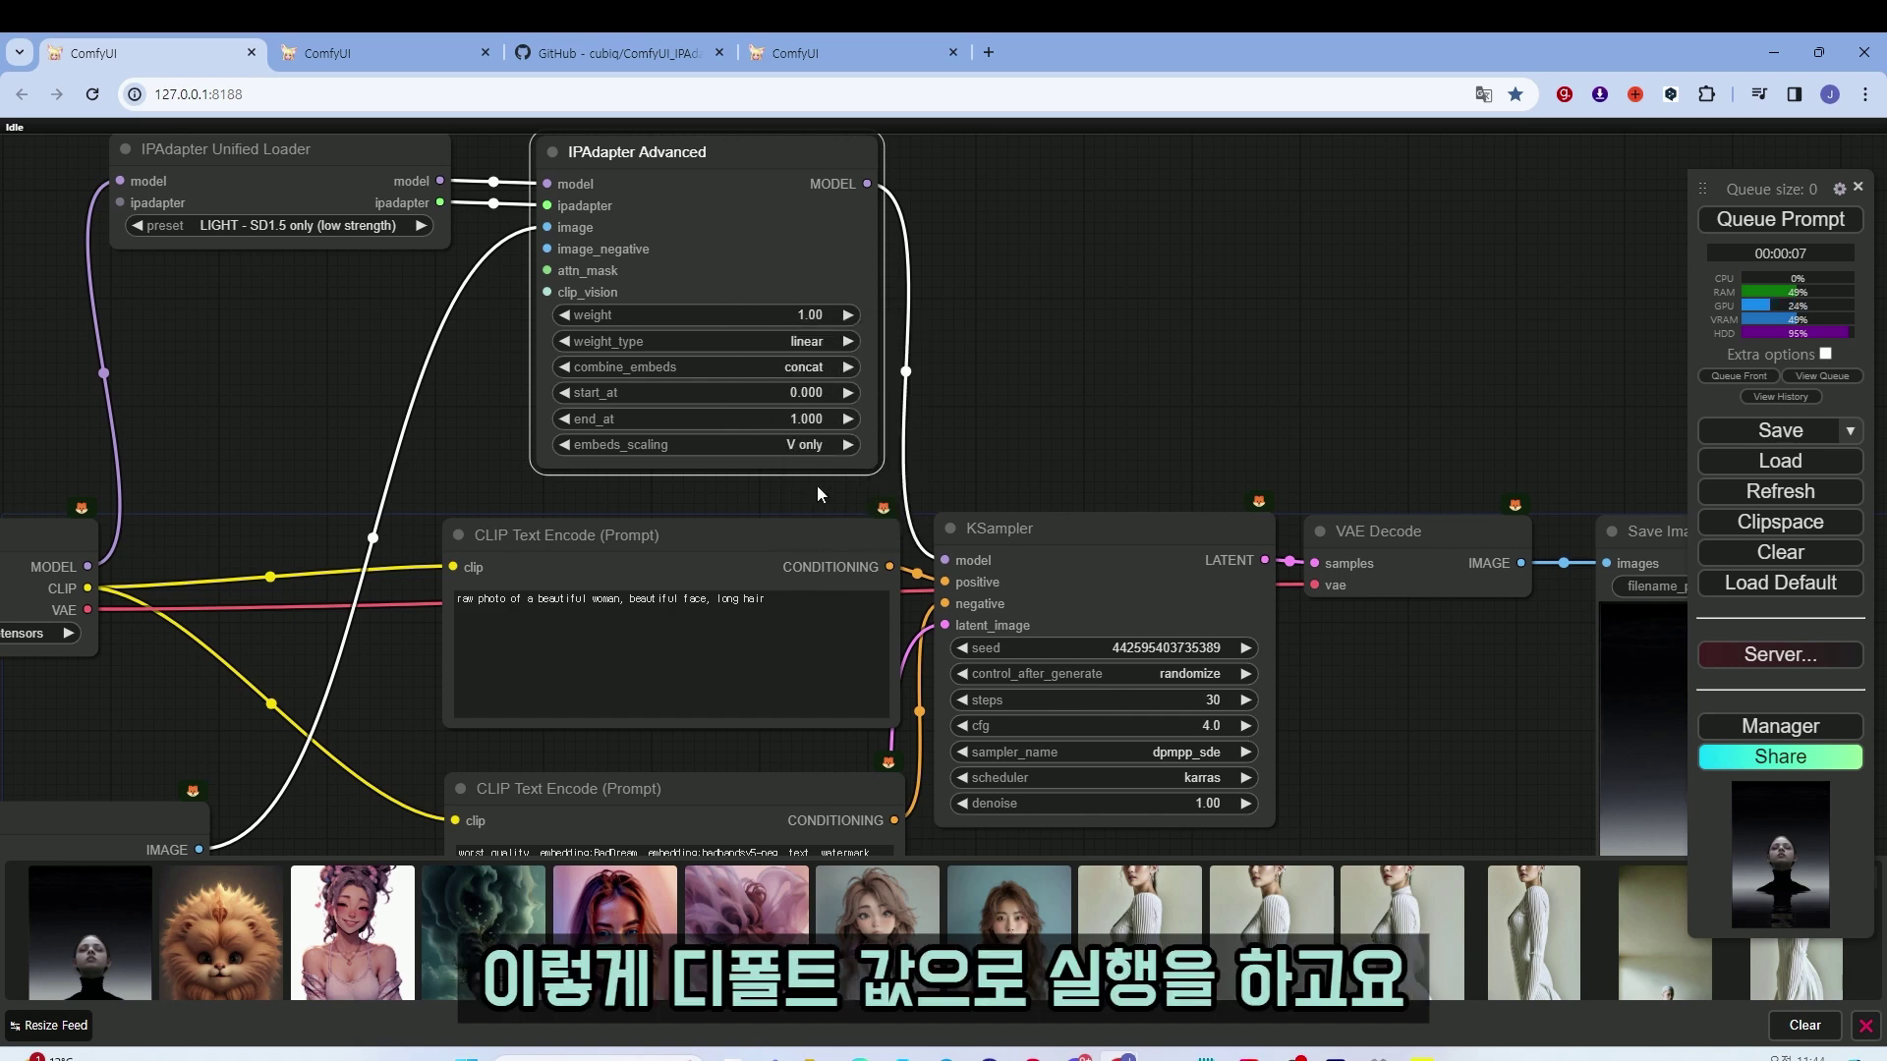
# Examine the KSampler node's steps, cfg, sampler and scheduler settings
pyautogui.scroll(-2, 1159, 374)
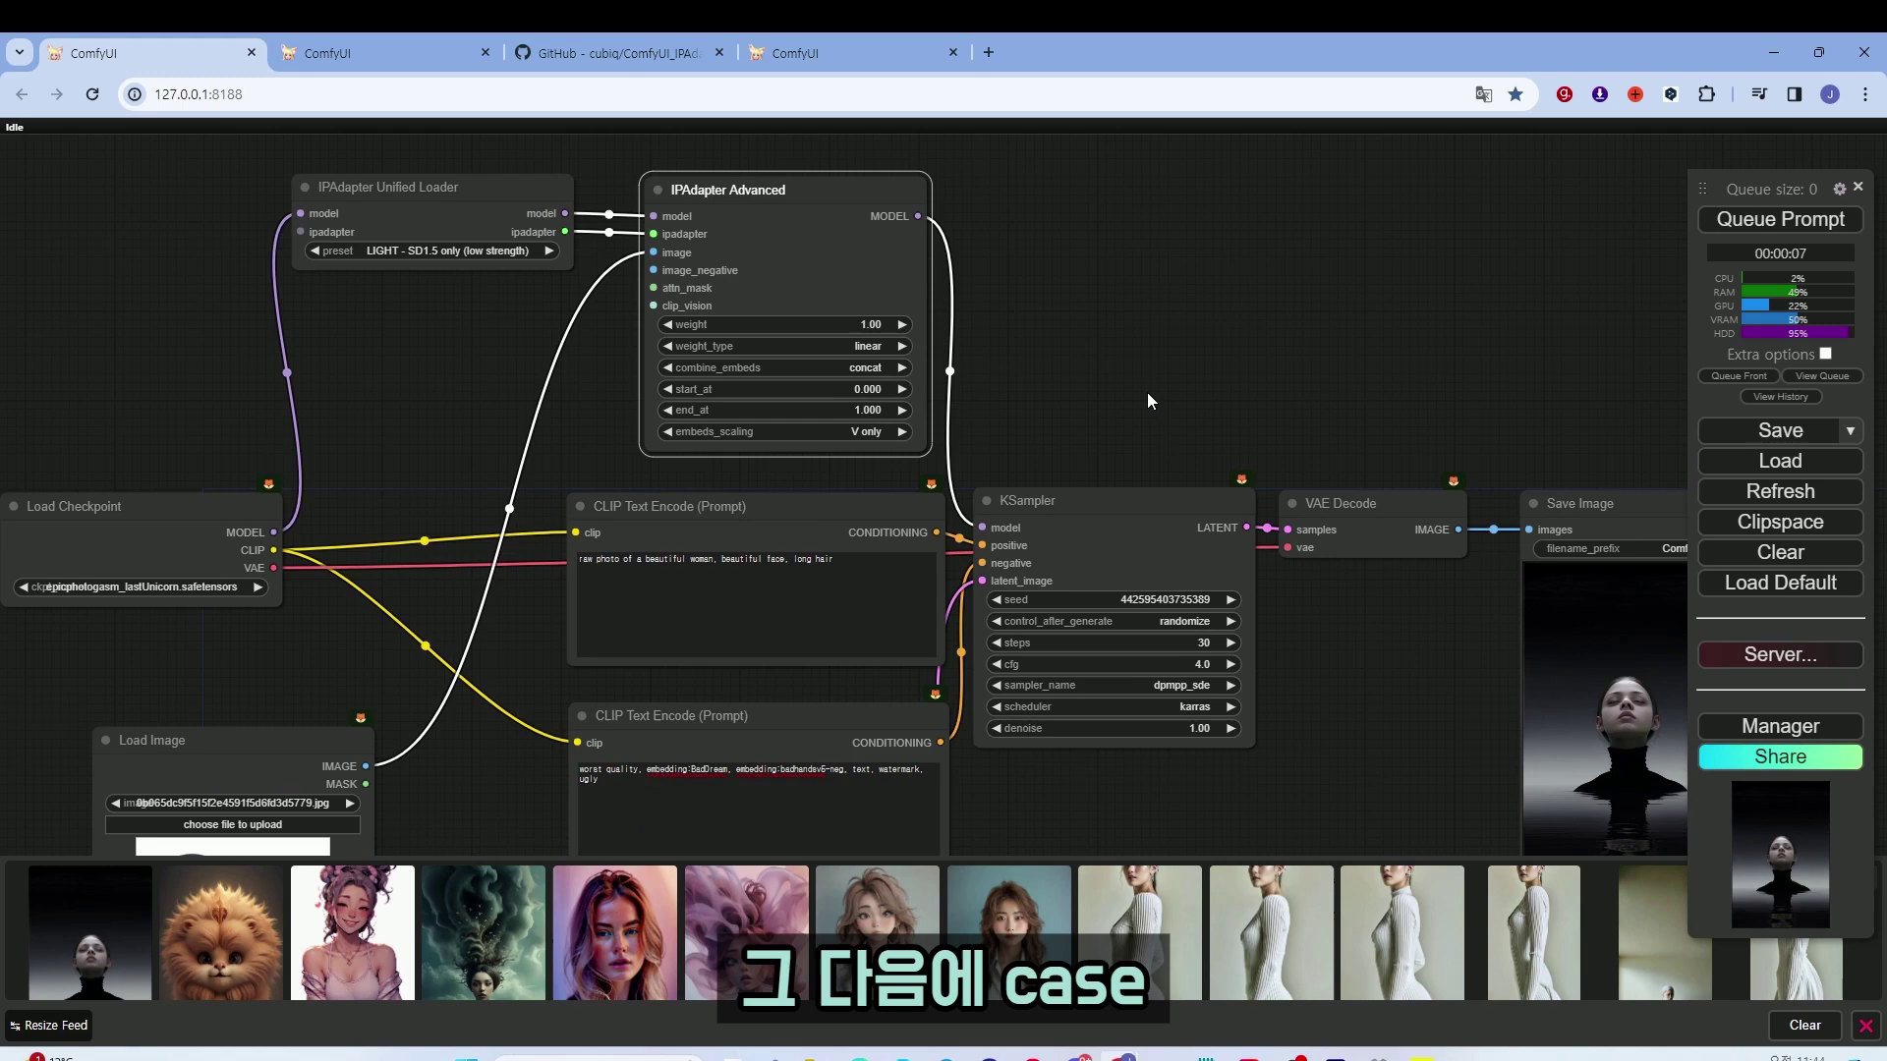
pyautogui.moveTo(1159, 381); pyautogui.dragTo(1117, 338)
pyautogui.scroll(2, 1231, 590)
pyautogui.scroll(2, 1231, 590)
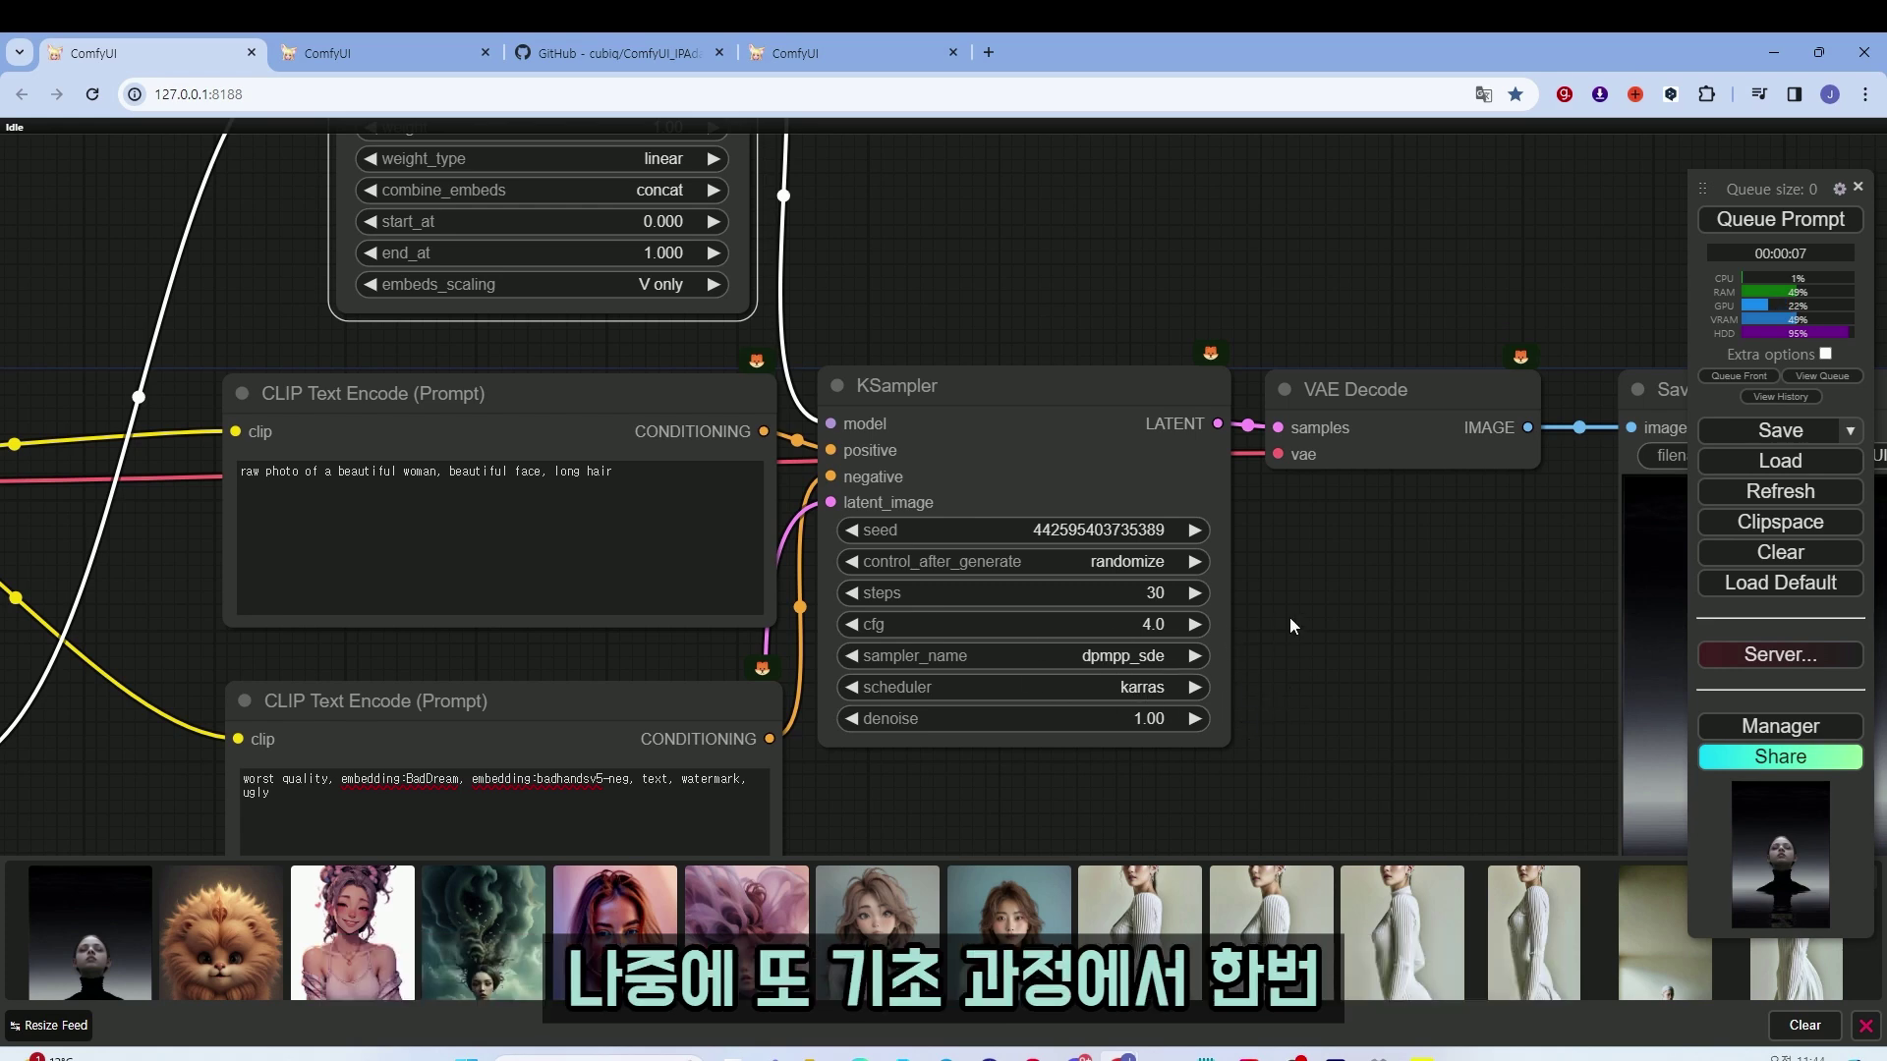
pyautogui.scroll(-5, 1303, 586)
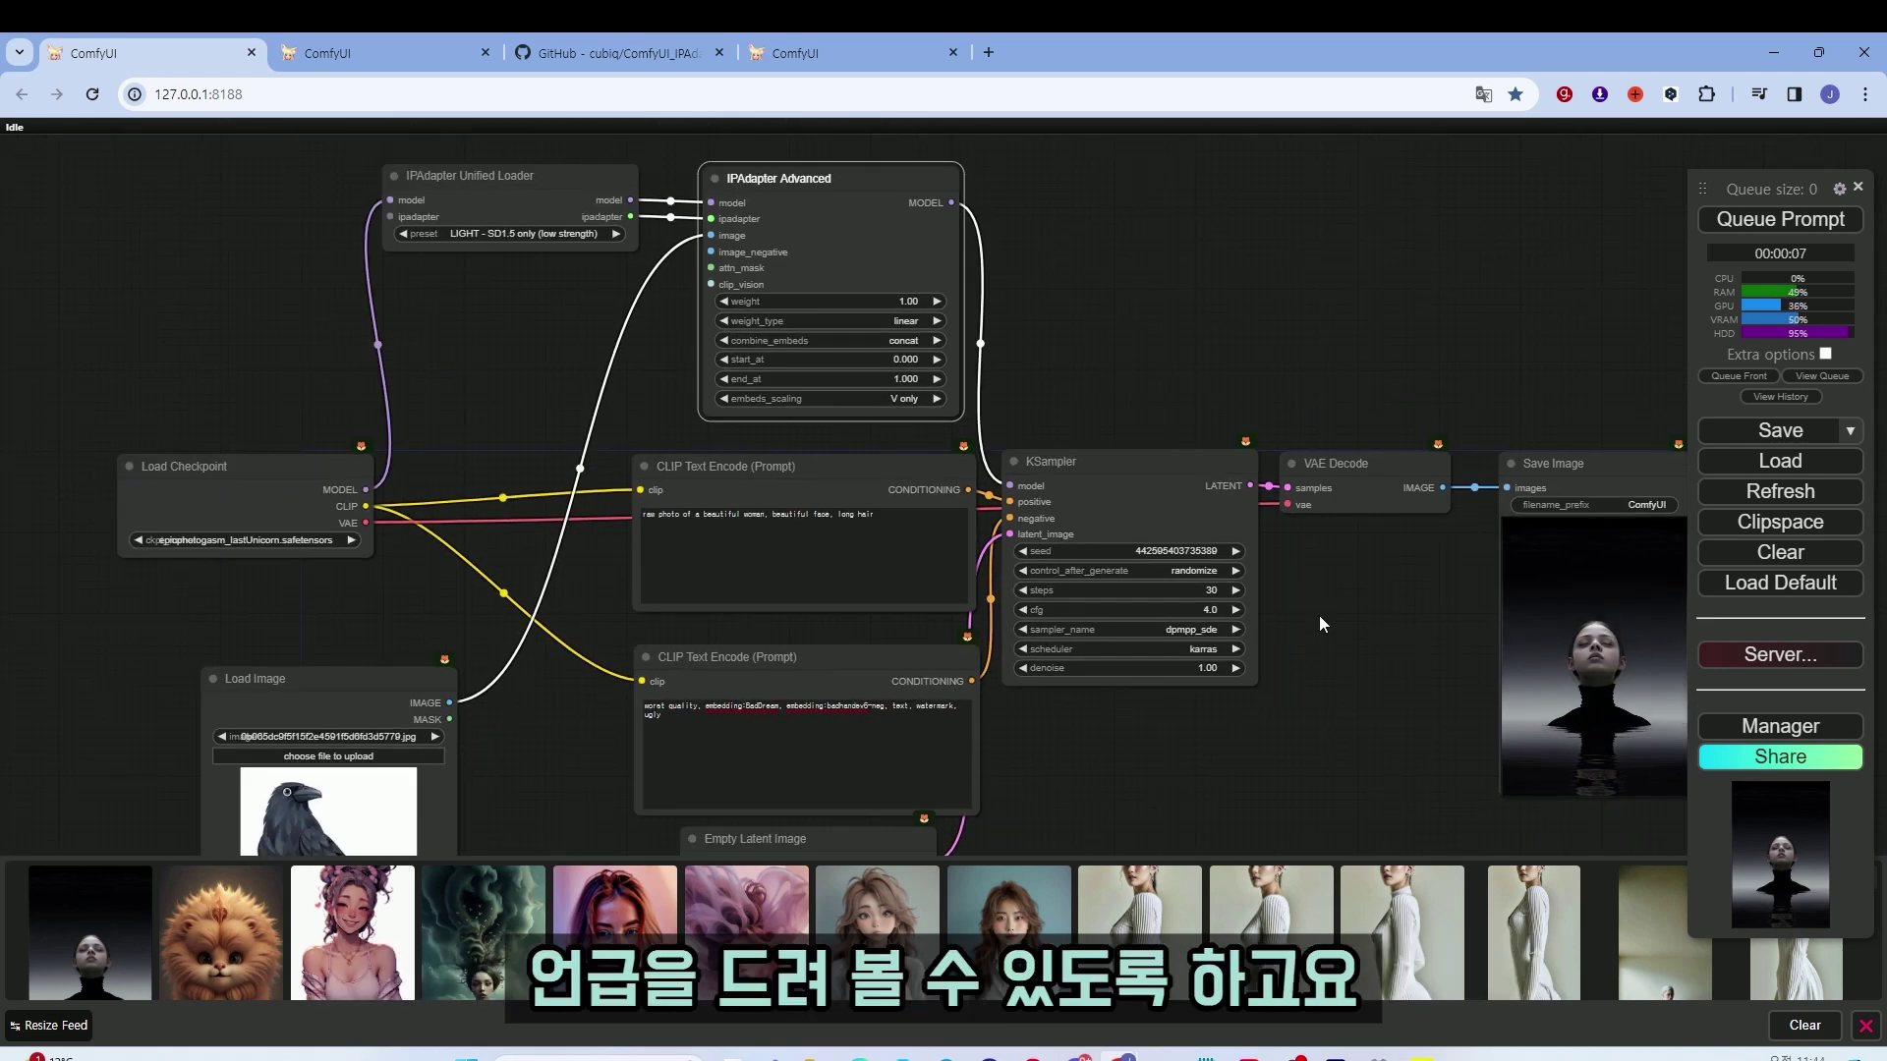
# Load the picture of the girl in a red shirt into the Load Image node and queue the prompt
pyautogui.moveTo(1320, 615); pyautogui.dragTo(1290, 566)
pyautogui.scroll(-2, 1224, 511)
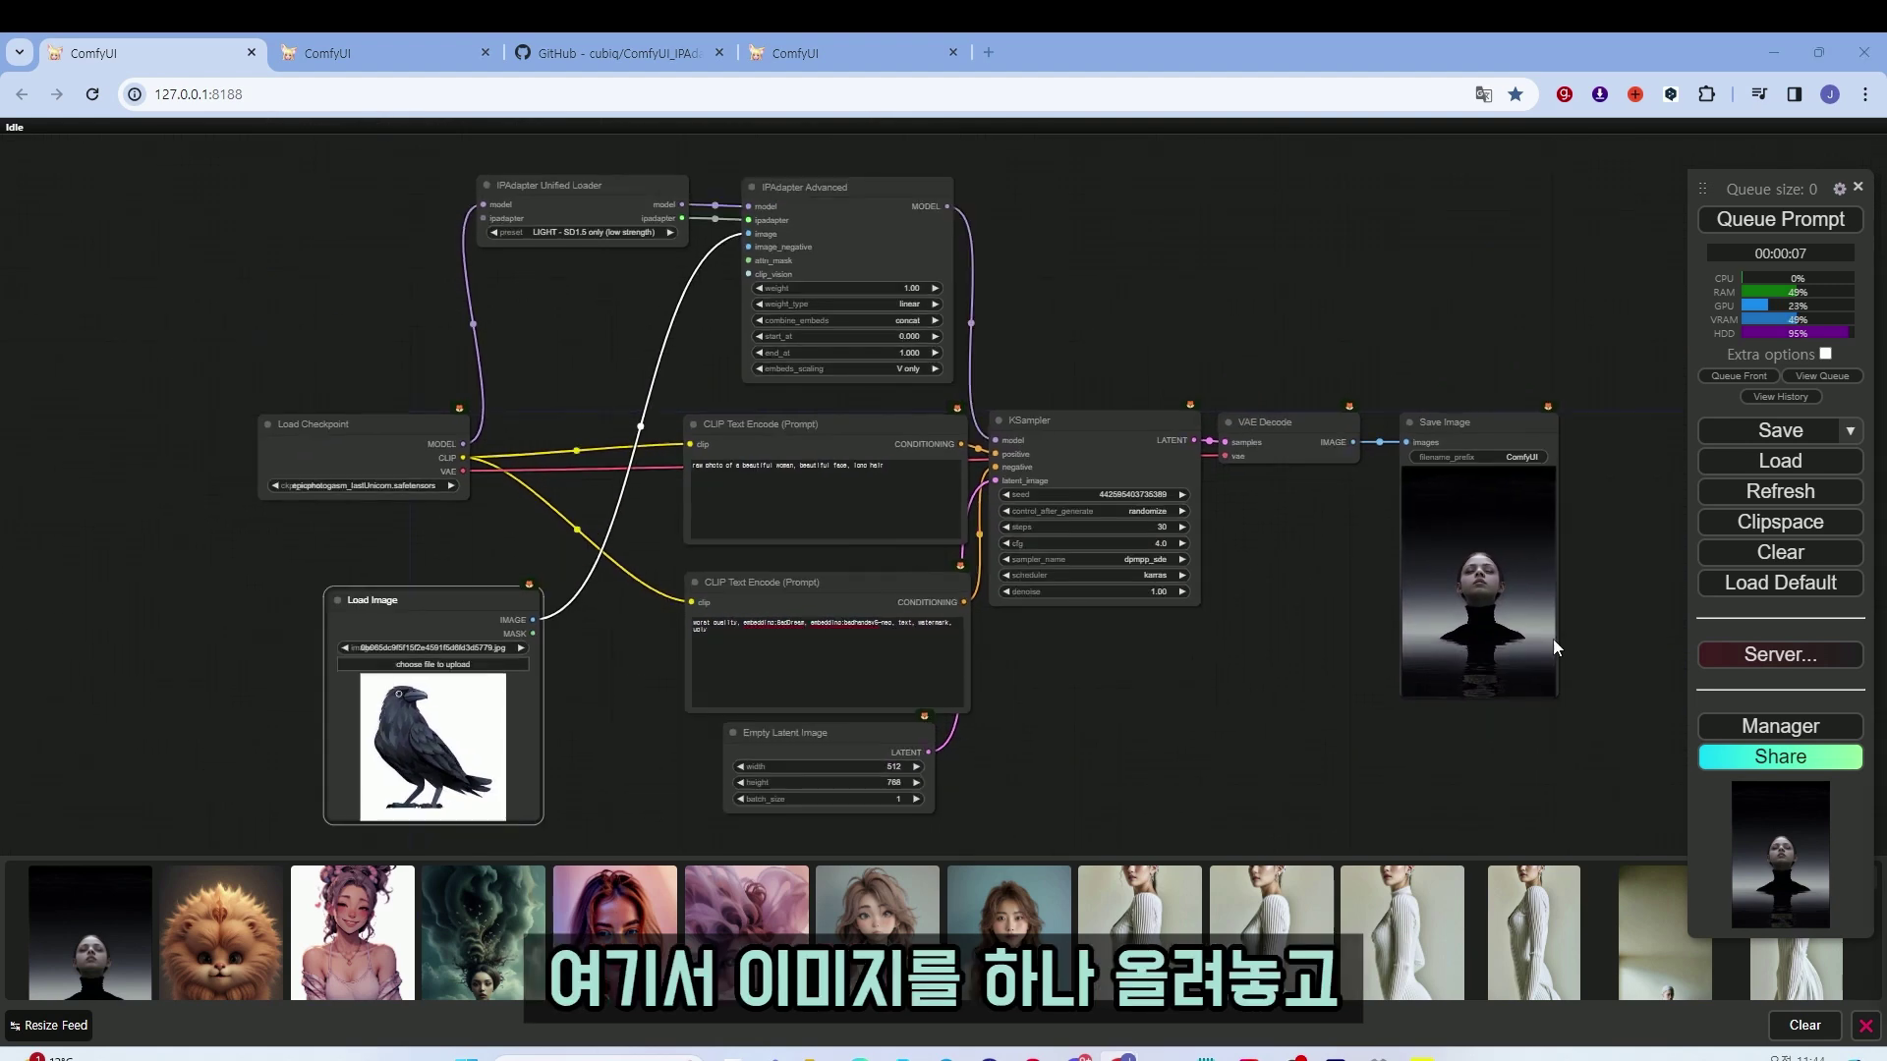
pyautogui.moveTo(316, 463); pyautogui.dragTo(342, 661)
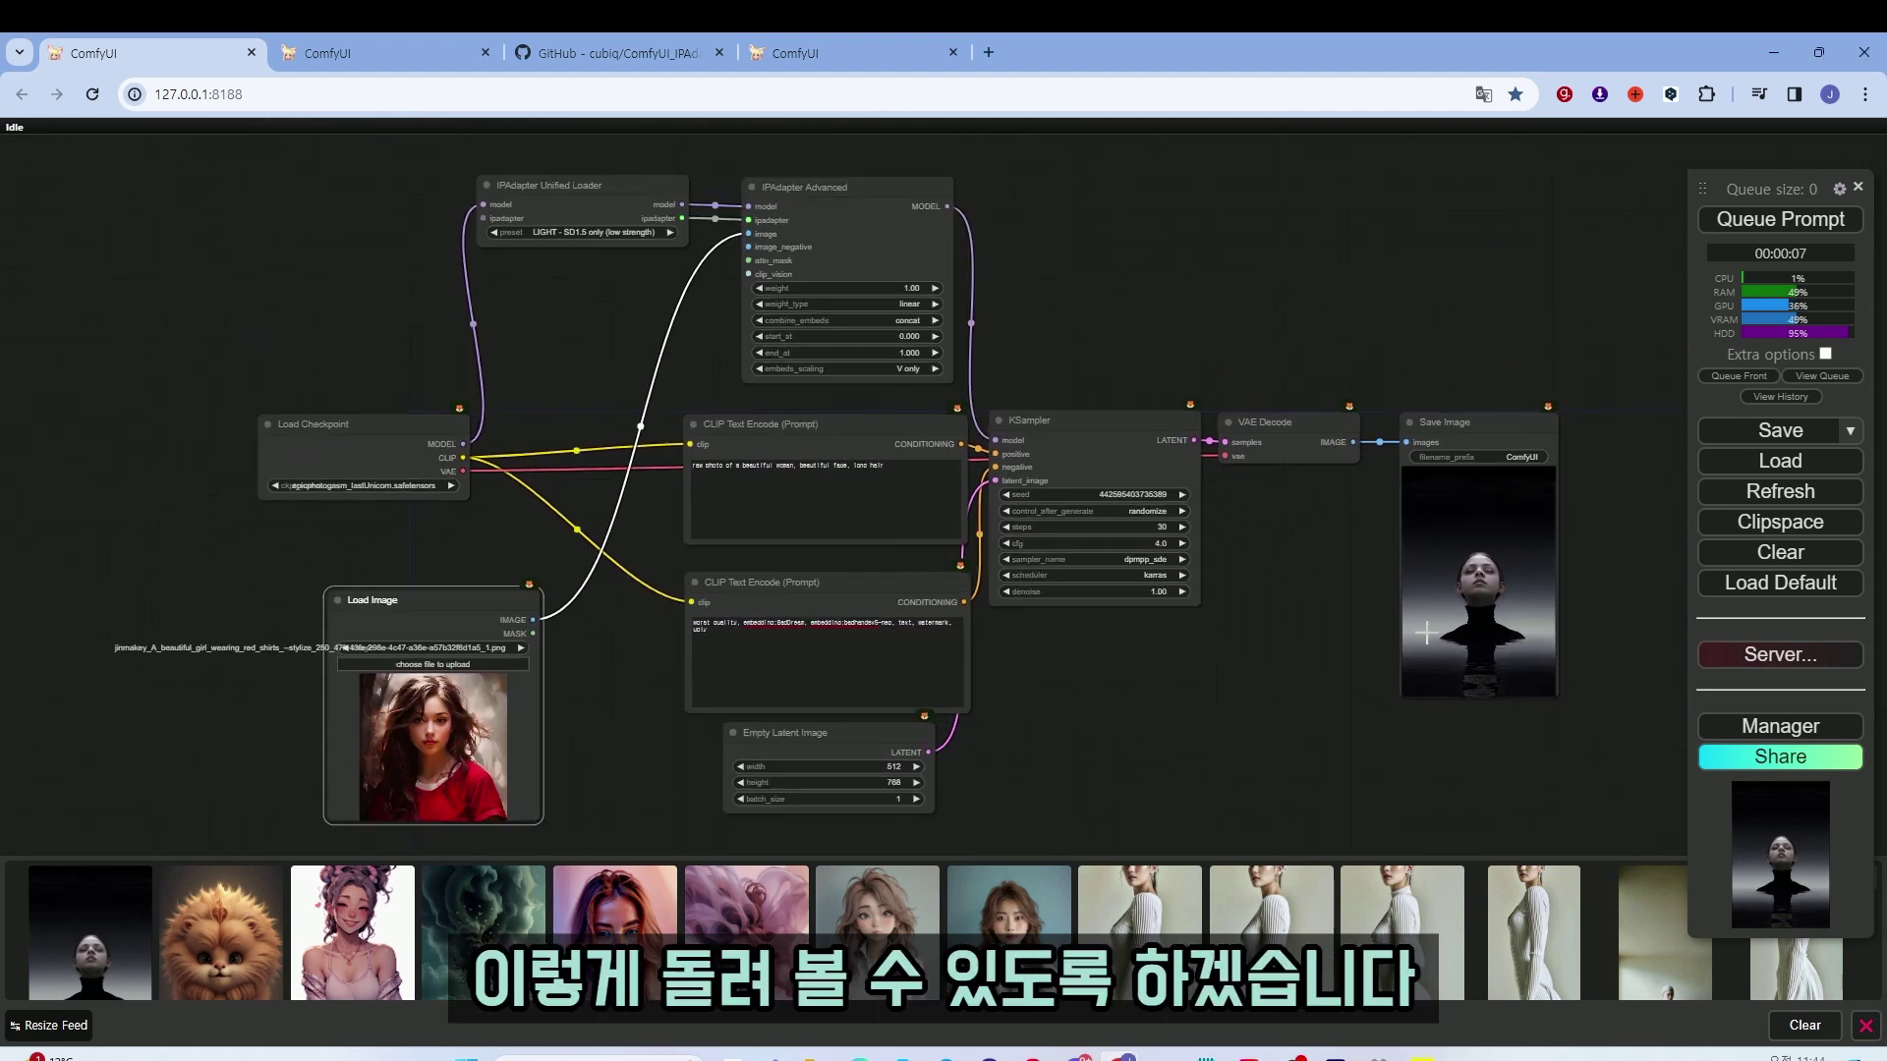
pyautogui.click(1779, 220)
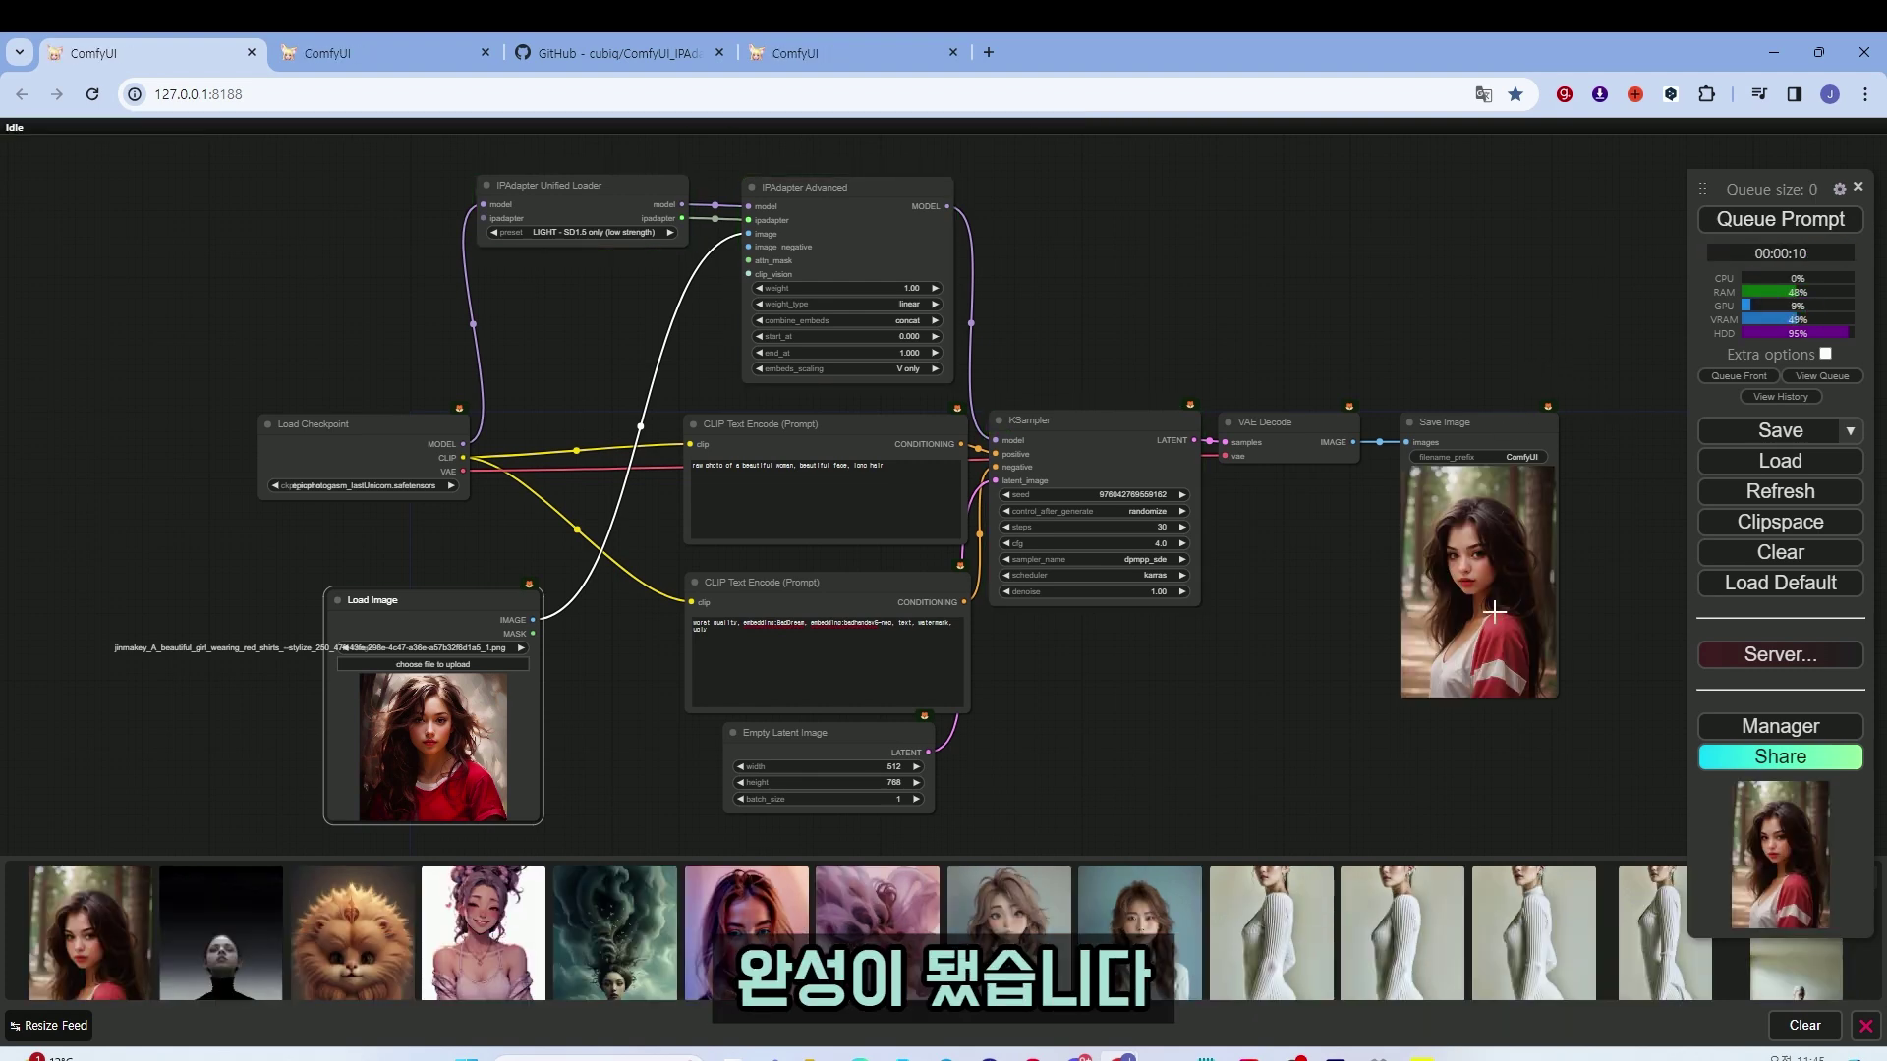
# Move the Load Image node directly under Load Checkpoint and set the IPAdapter Unified Loader preset to PLUS (high strength)
pyautogui.moveTo(495, 610); pyautogui.dragTo(396, 557)
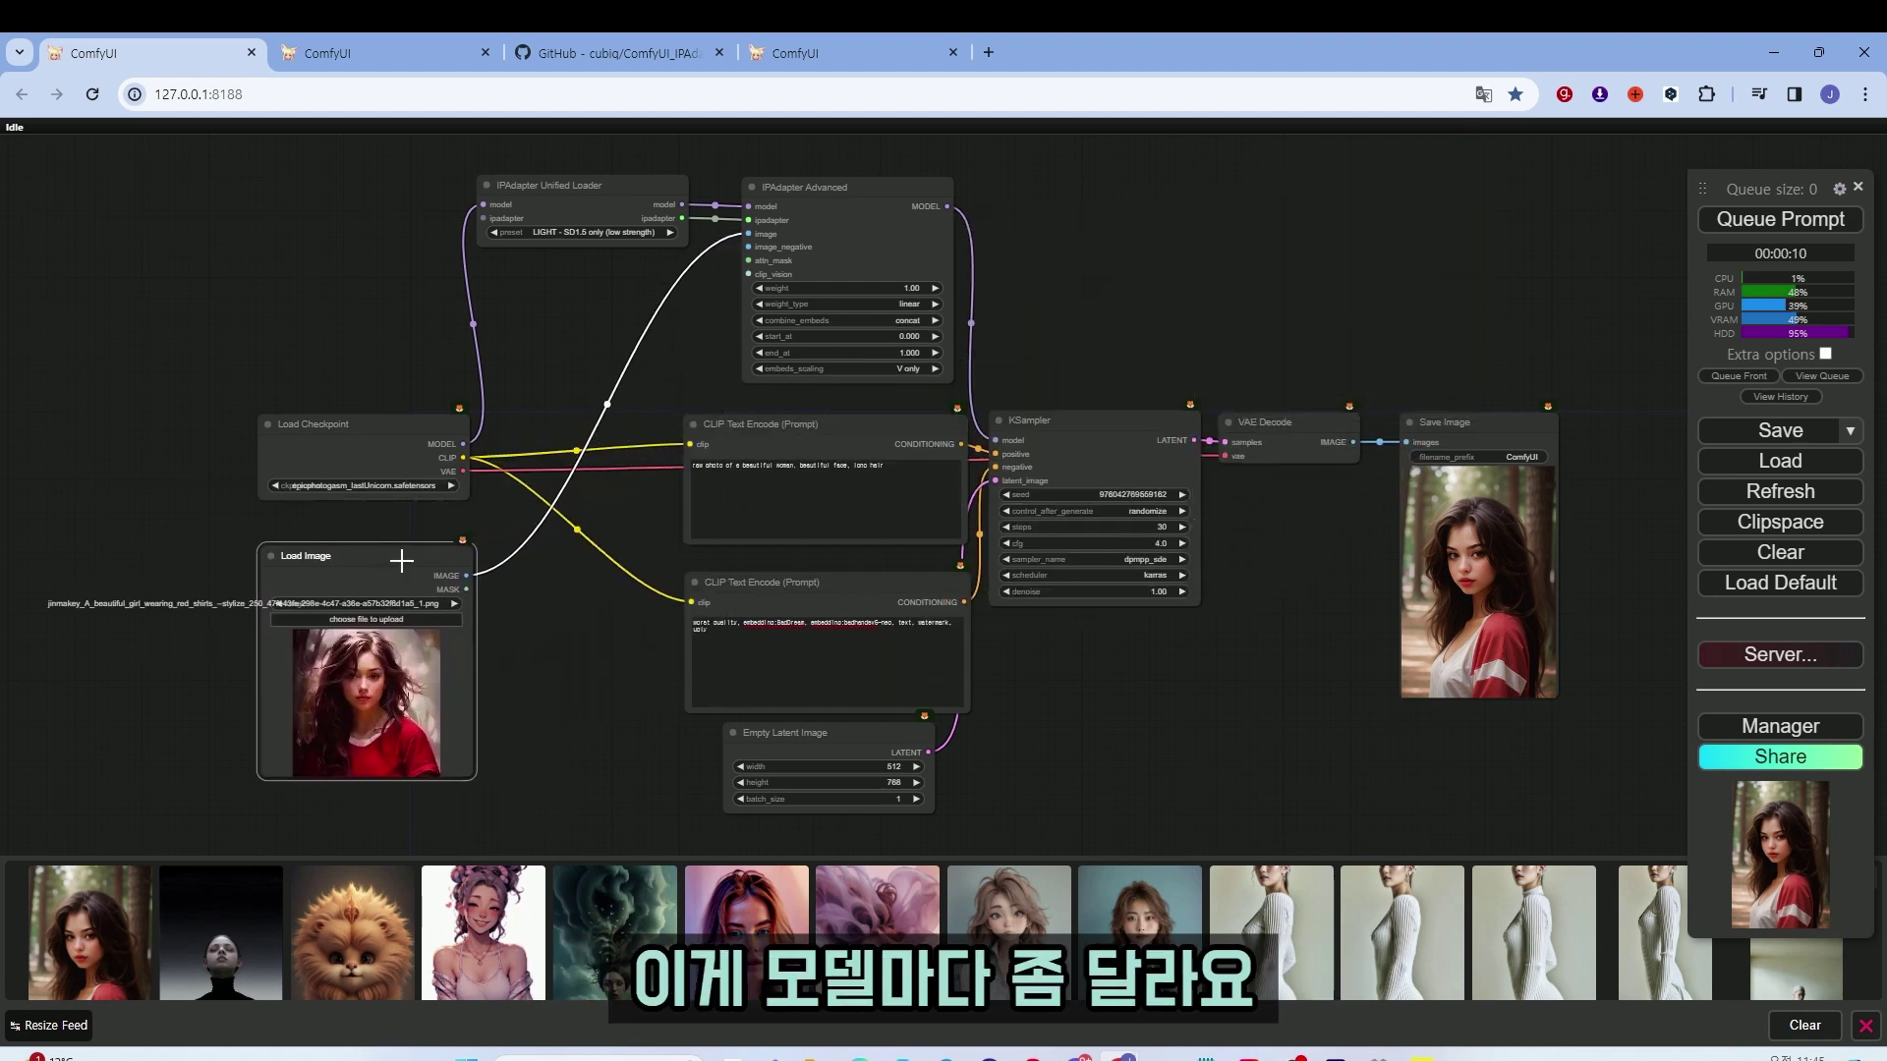
pyautogui.click(648, 234)
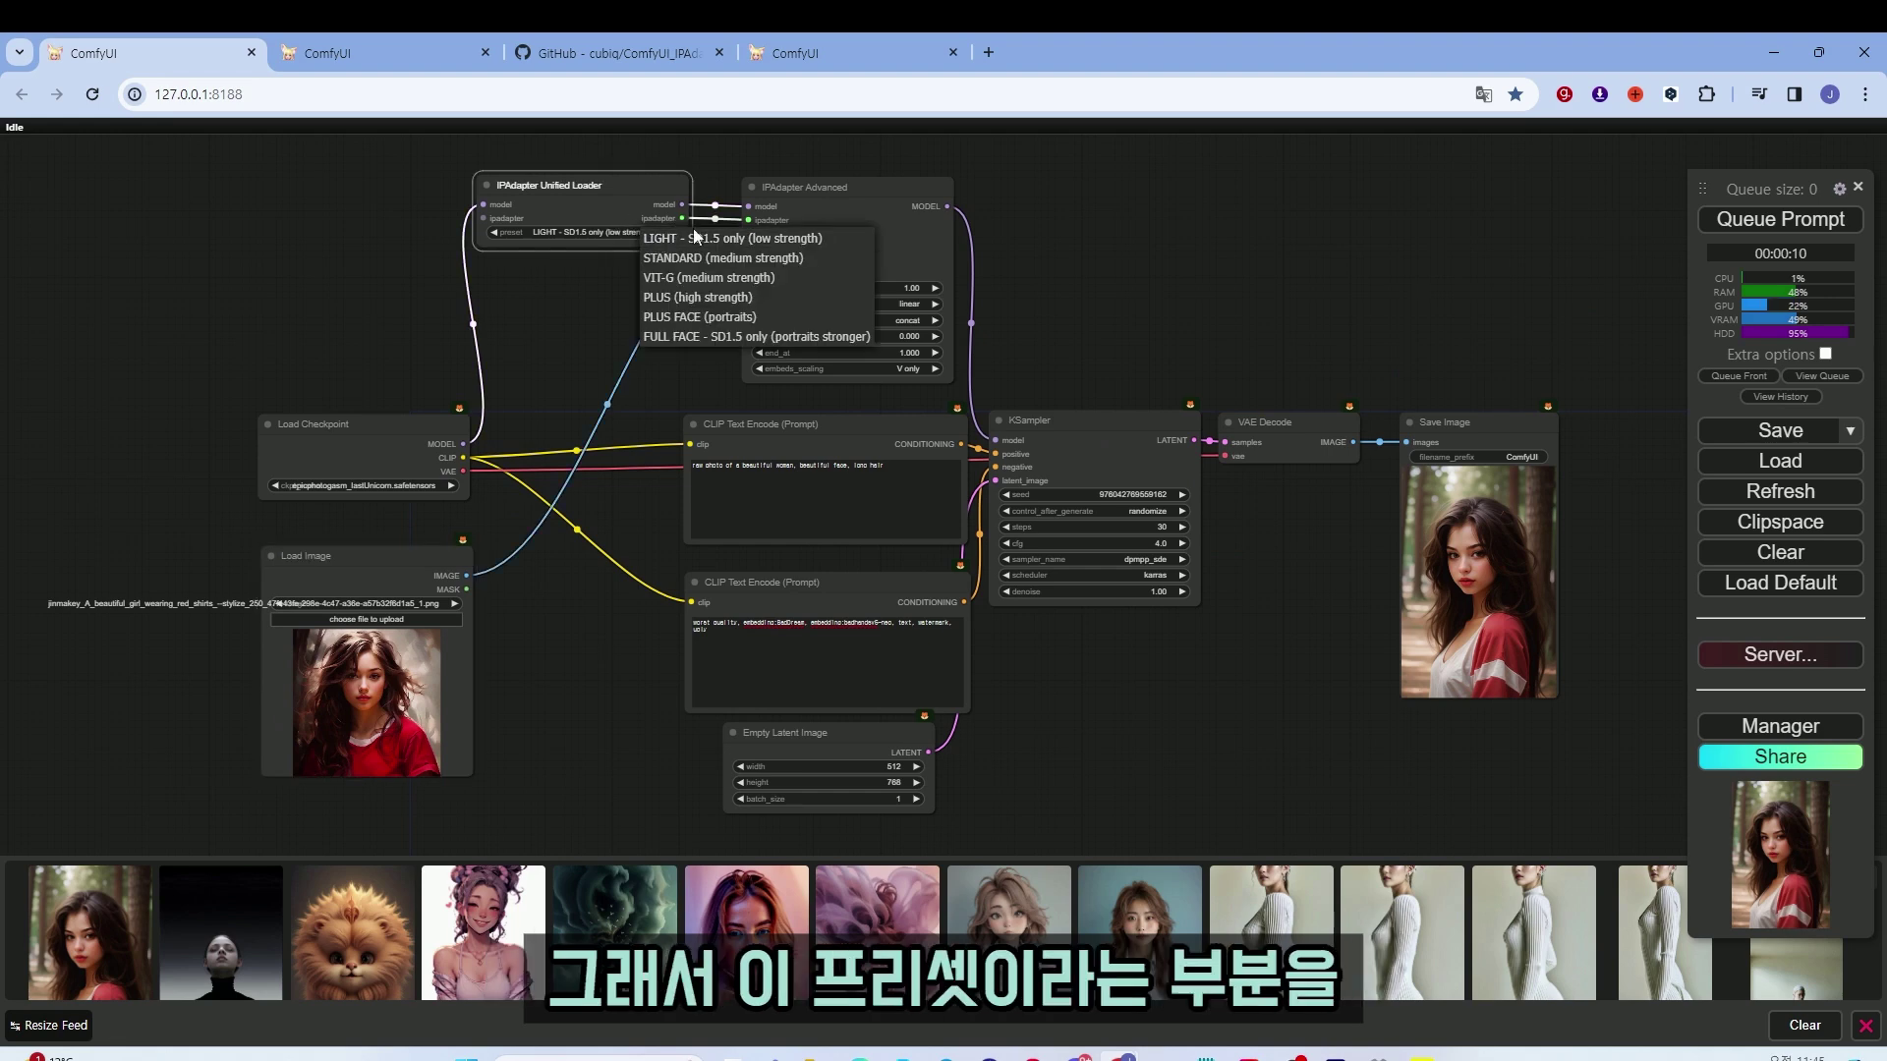
pyautogui.click(698, 297)
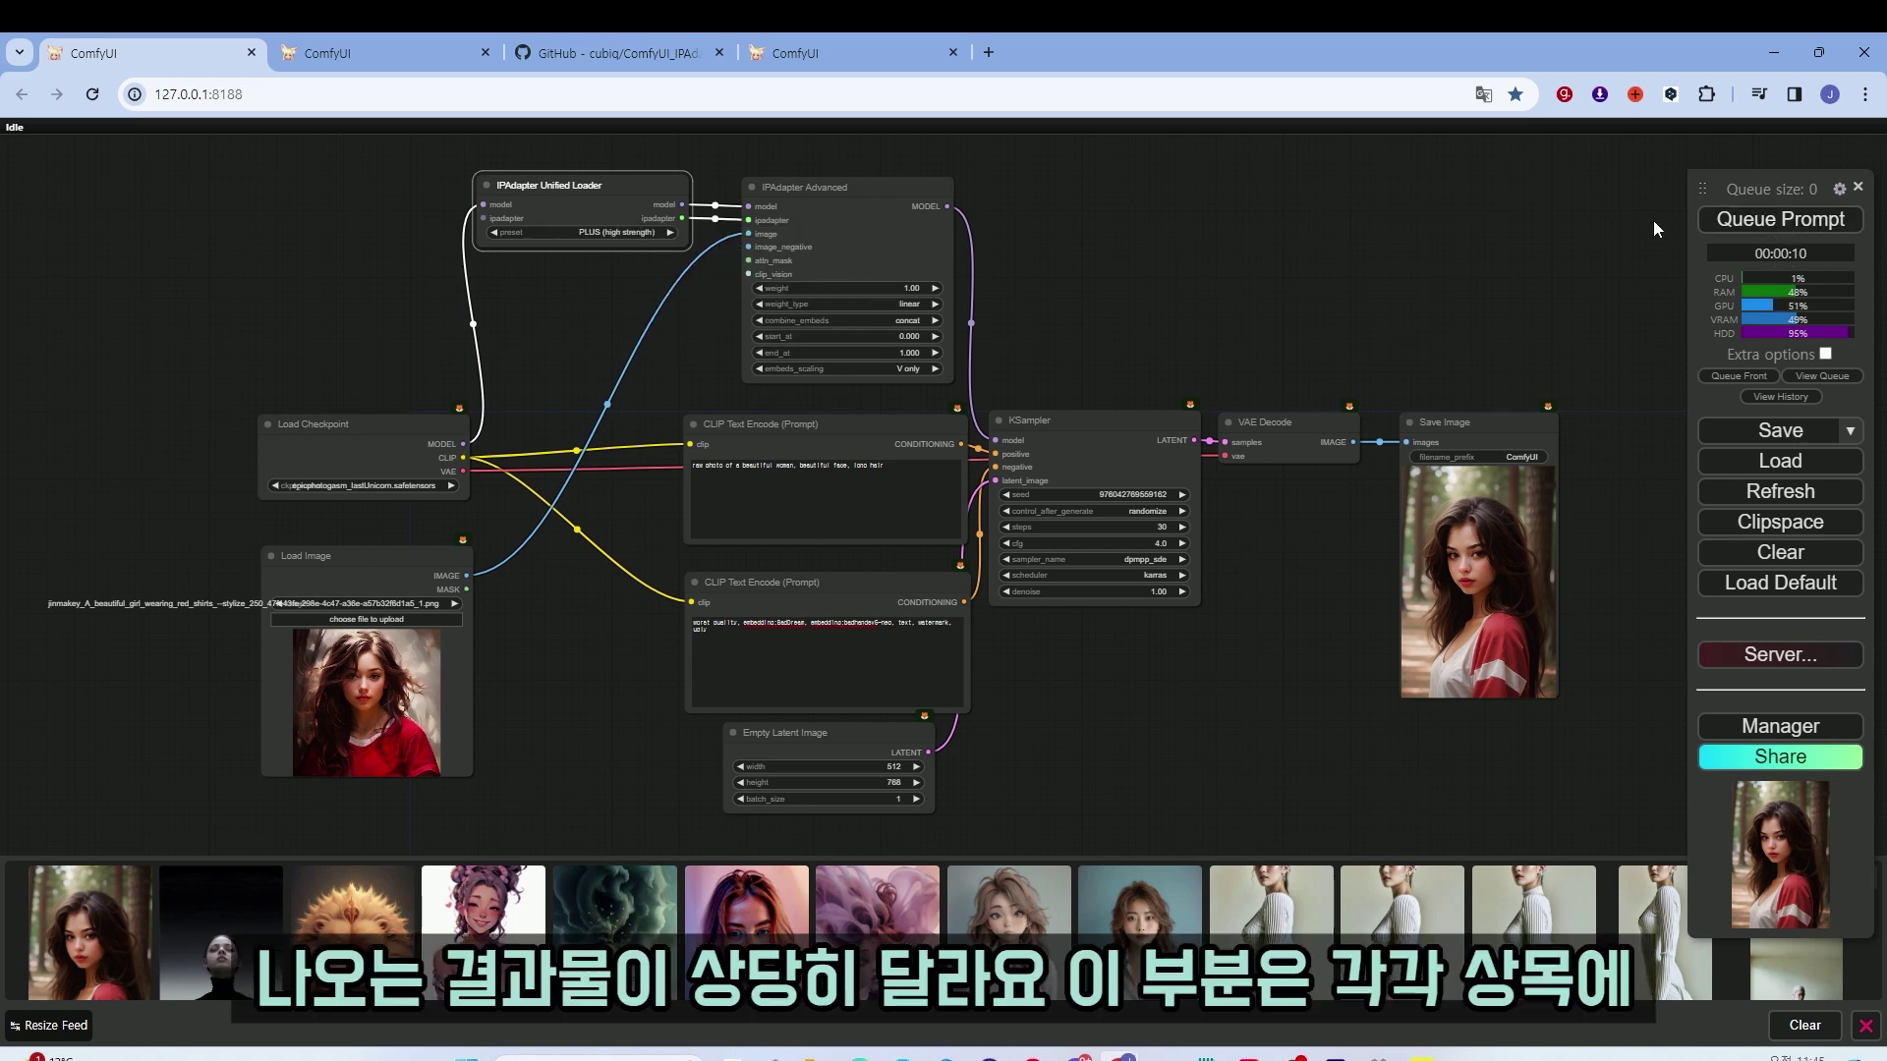
# Queue the prompt to generate an image with the PLUS (high strength) preset
pyautogui.click(1774, 224)
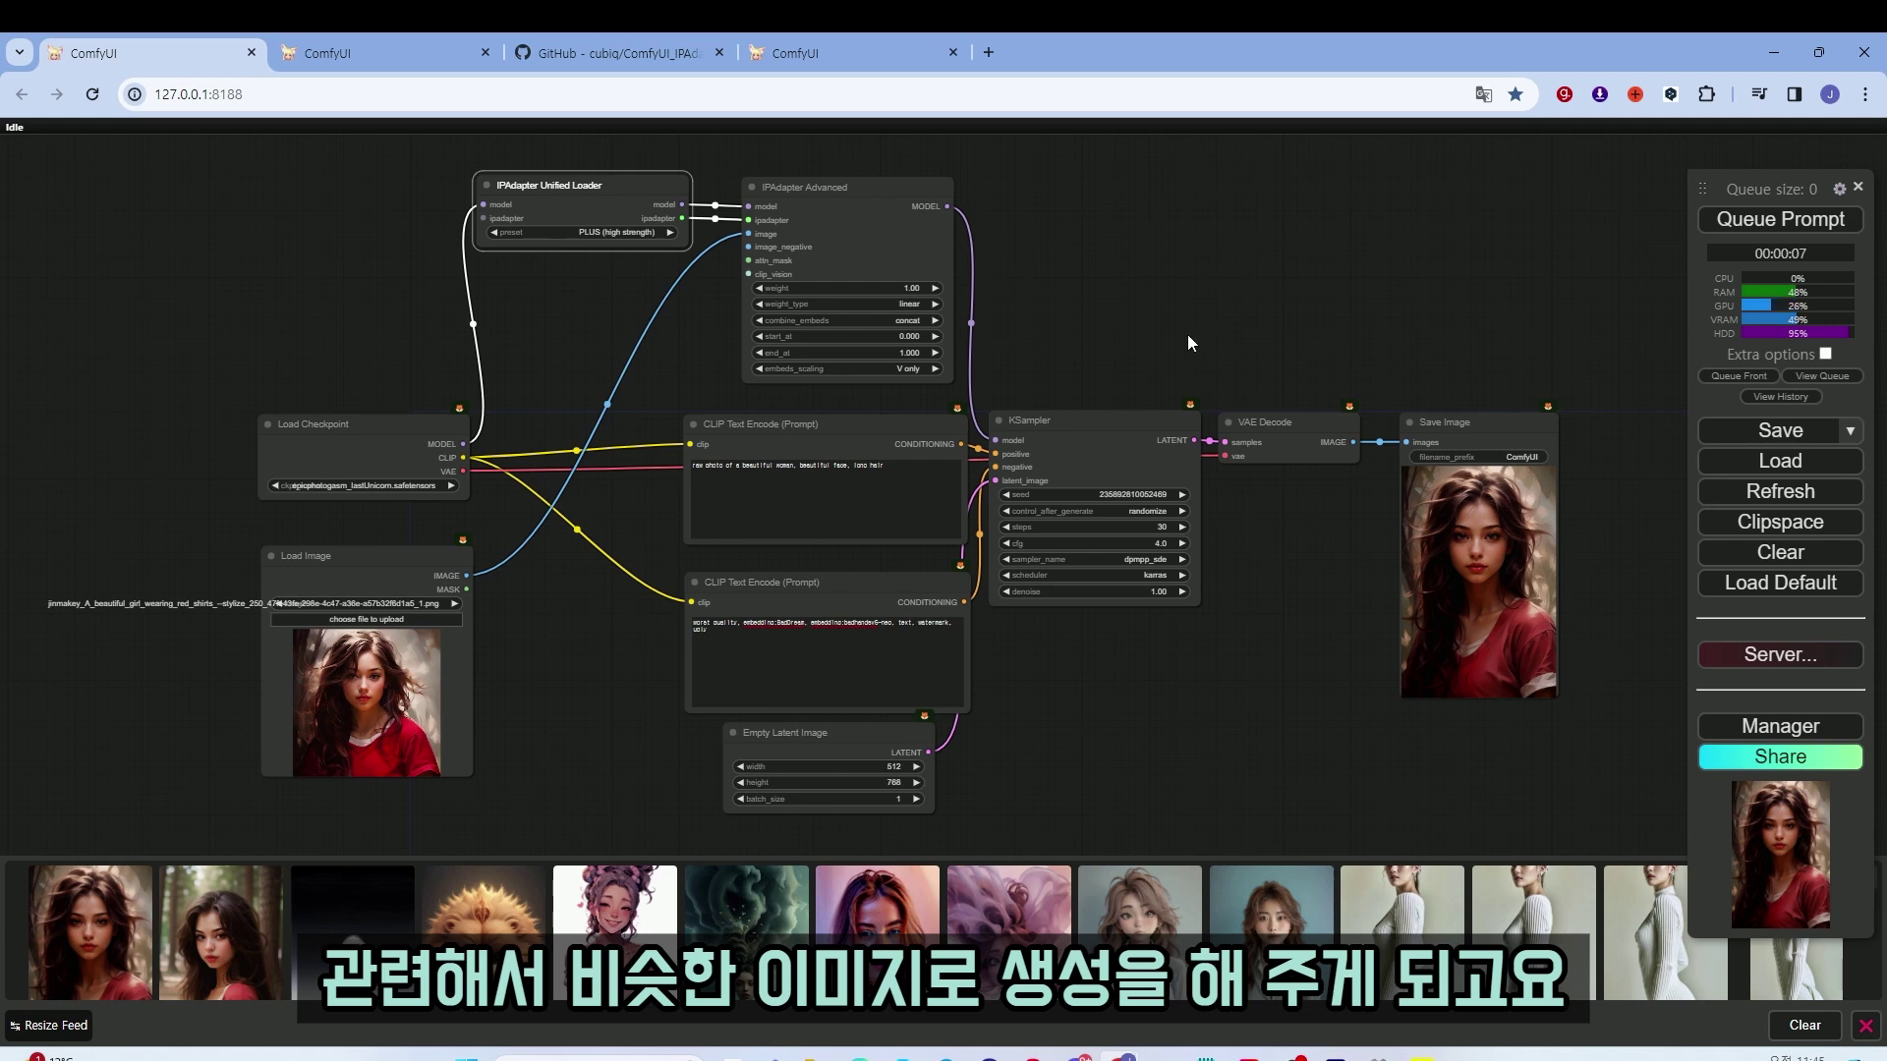
pyautogui.click(644, 236)
pyautogui.click(1108, 291)
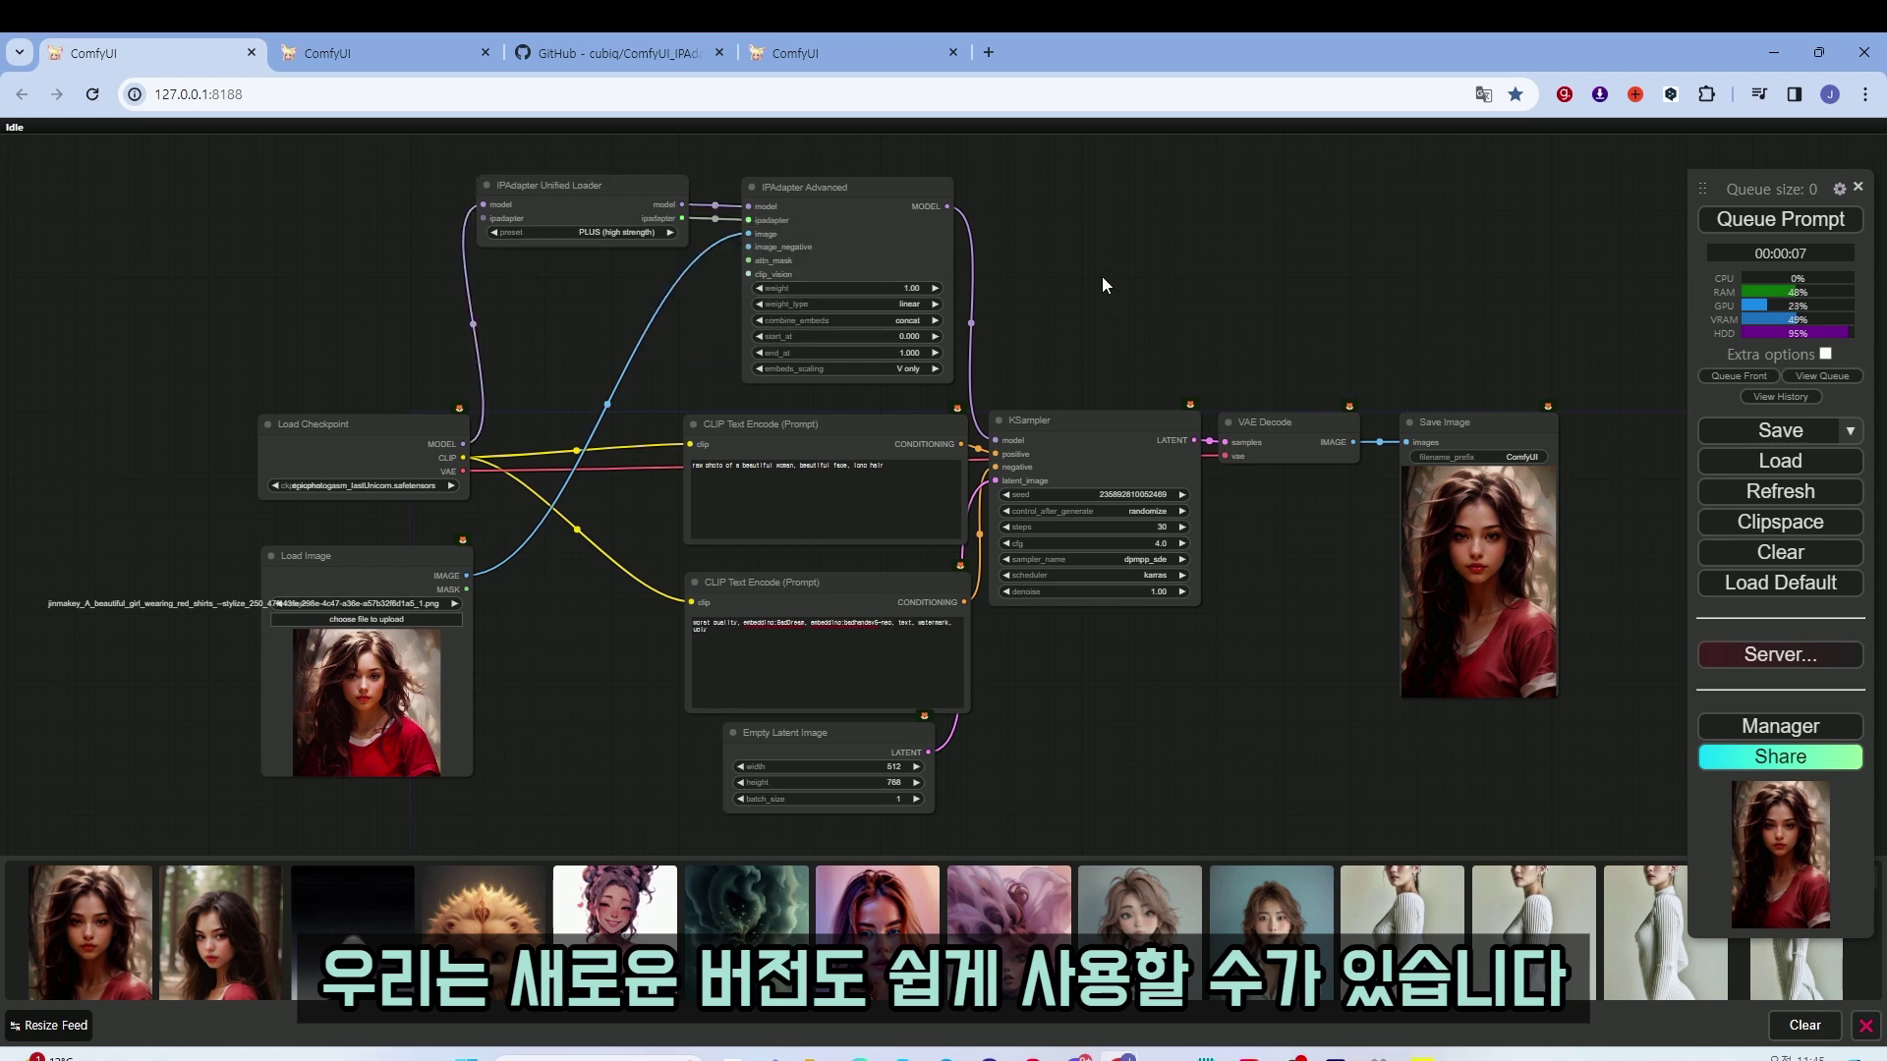
# In the old workflow, search for ipadapter, add an IPAdapter Advanced node and place it beside the red IPAdapterApply node
pyautogui.hotkey('ctrl', 'Tab')
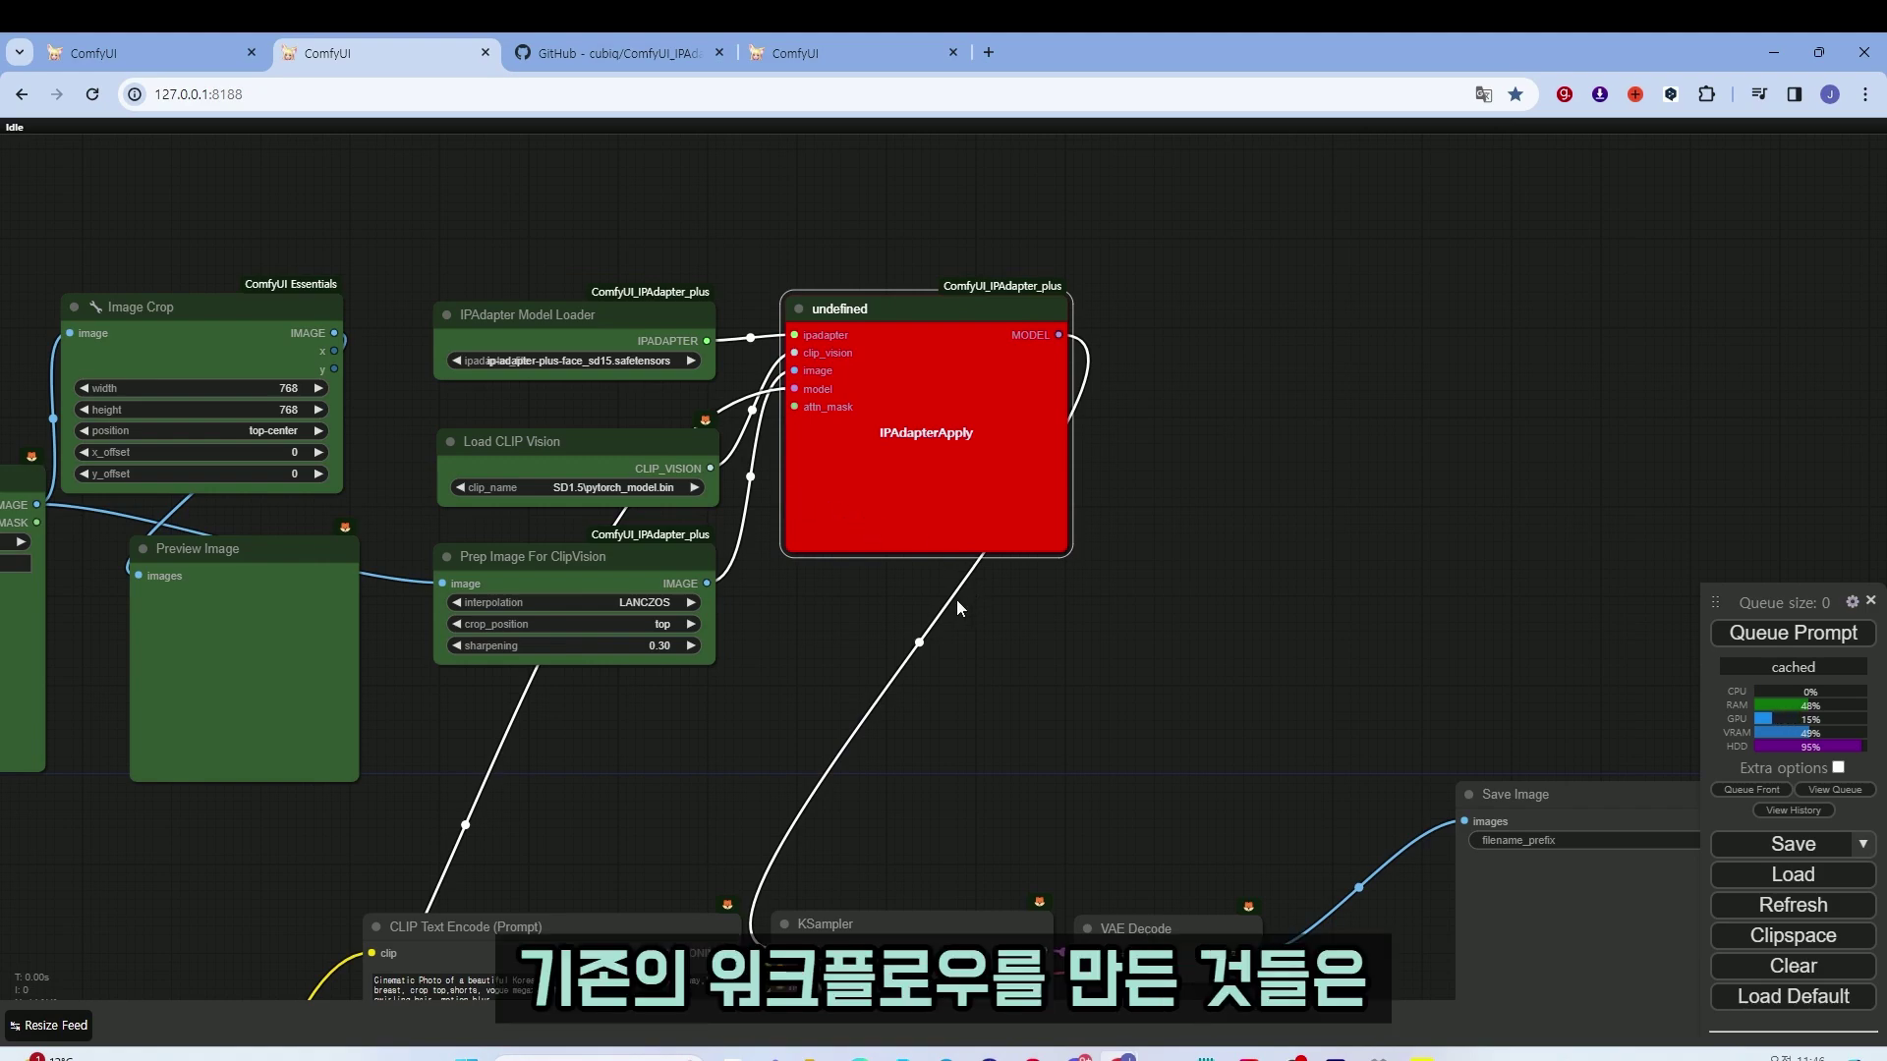
pyautogui.click(206, 62)
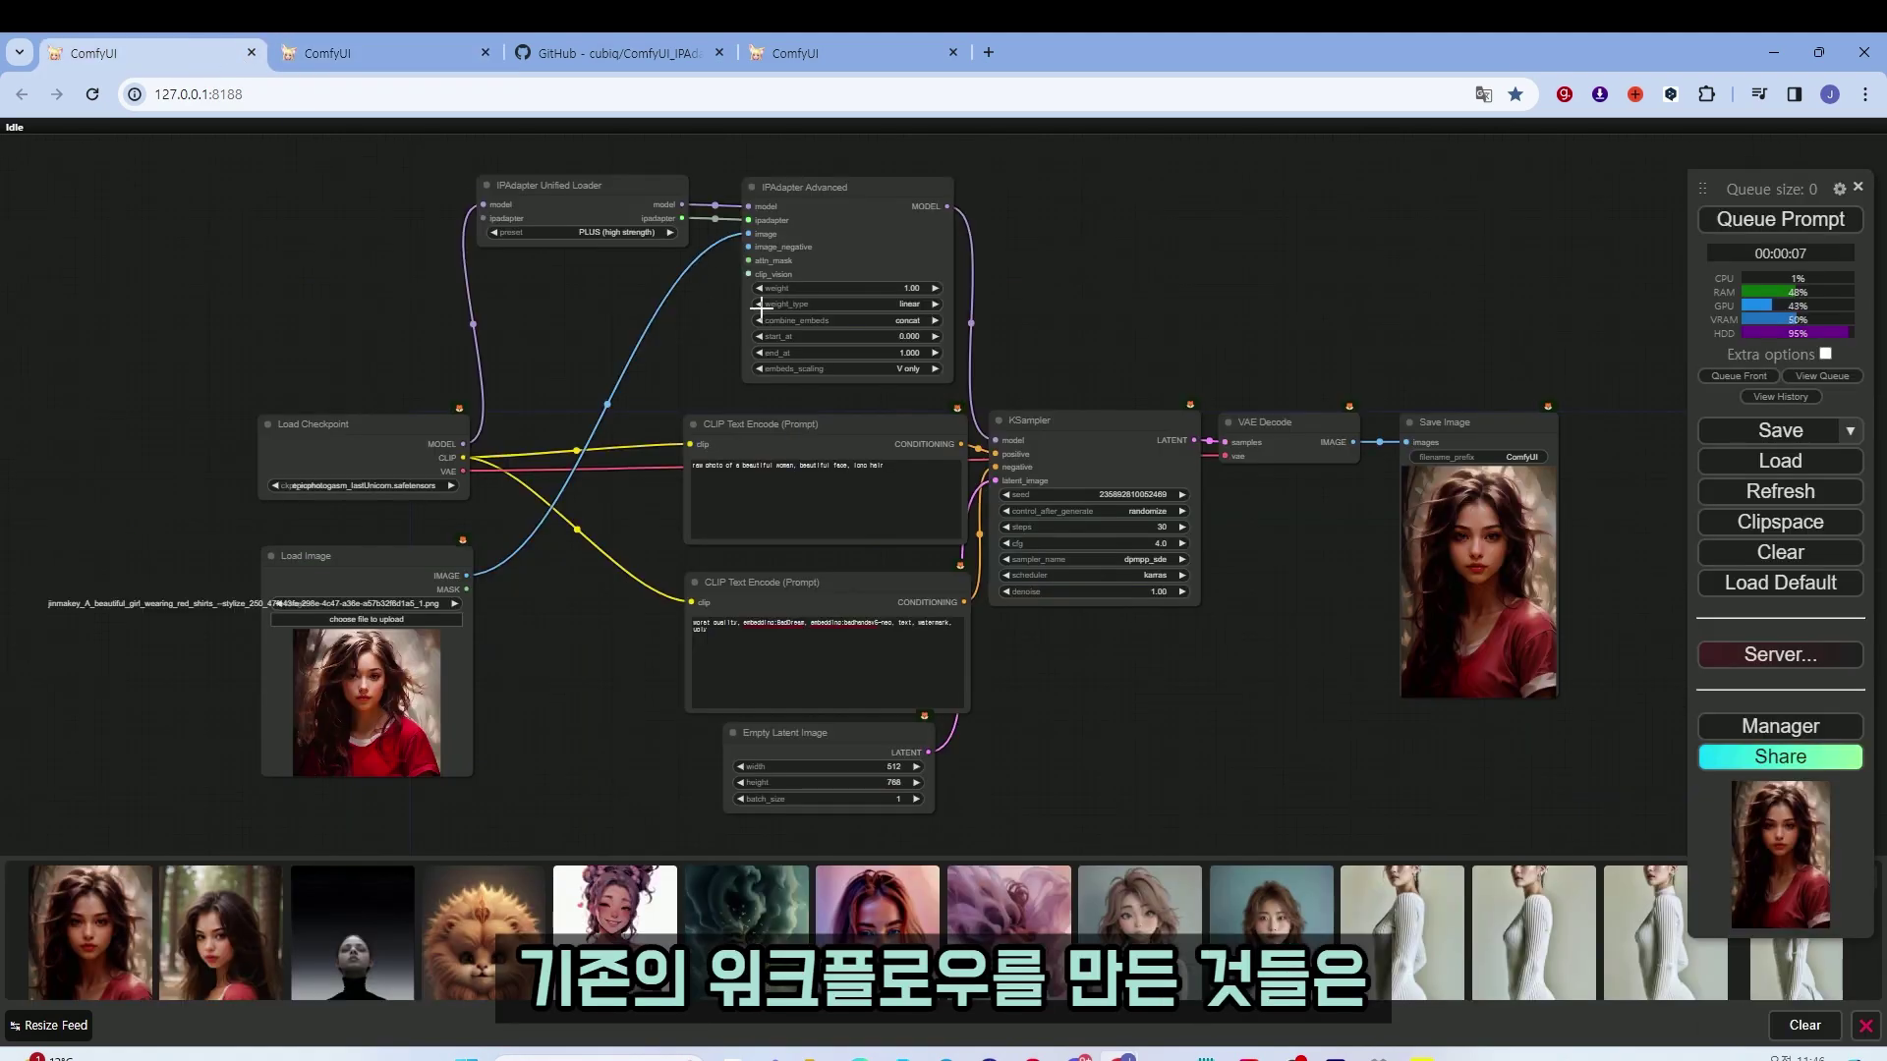
pyautogui.click(372, 57)
pyautogui.doubleClick(1171, 310)
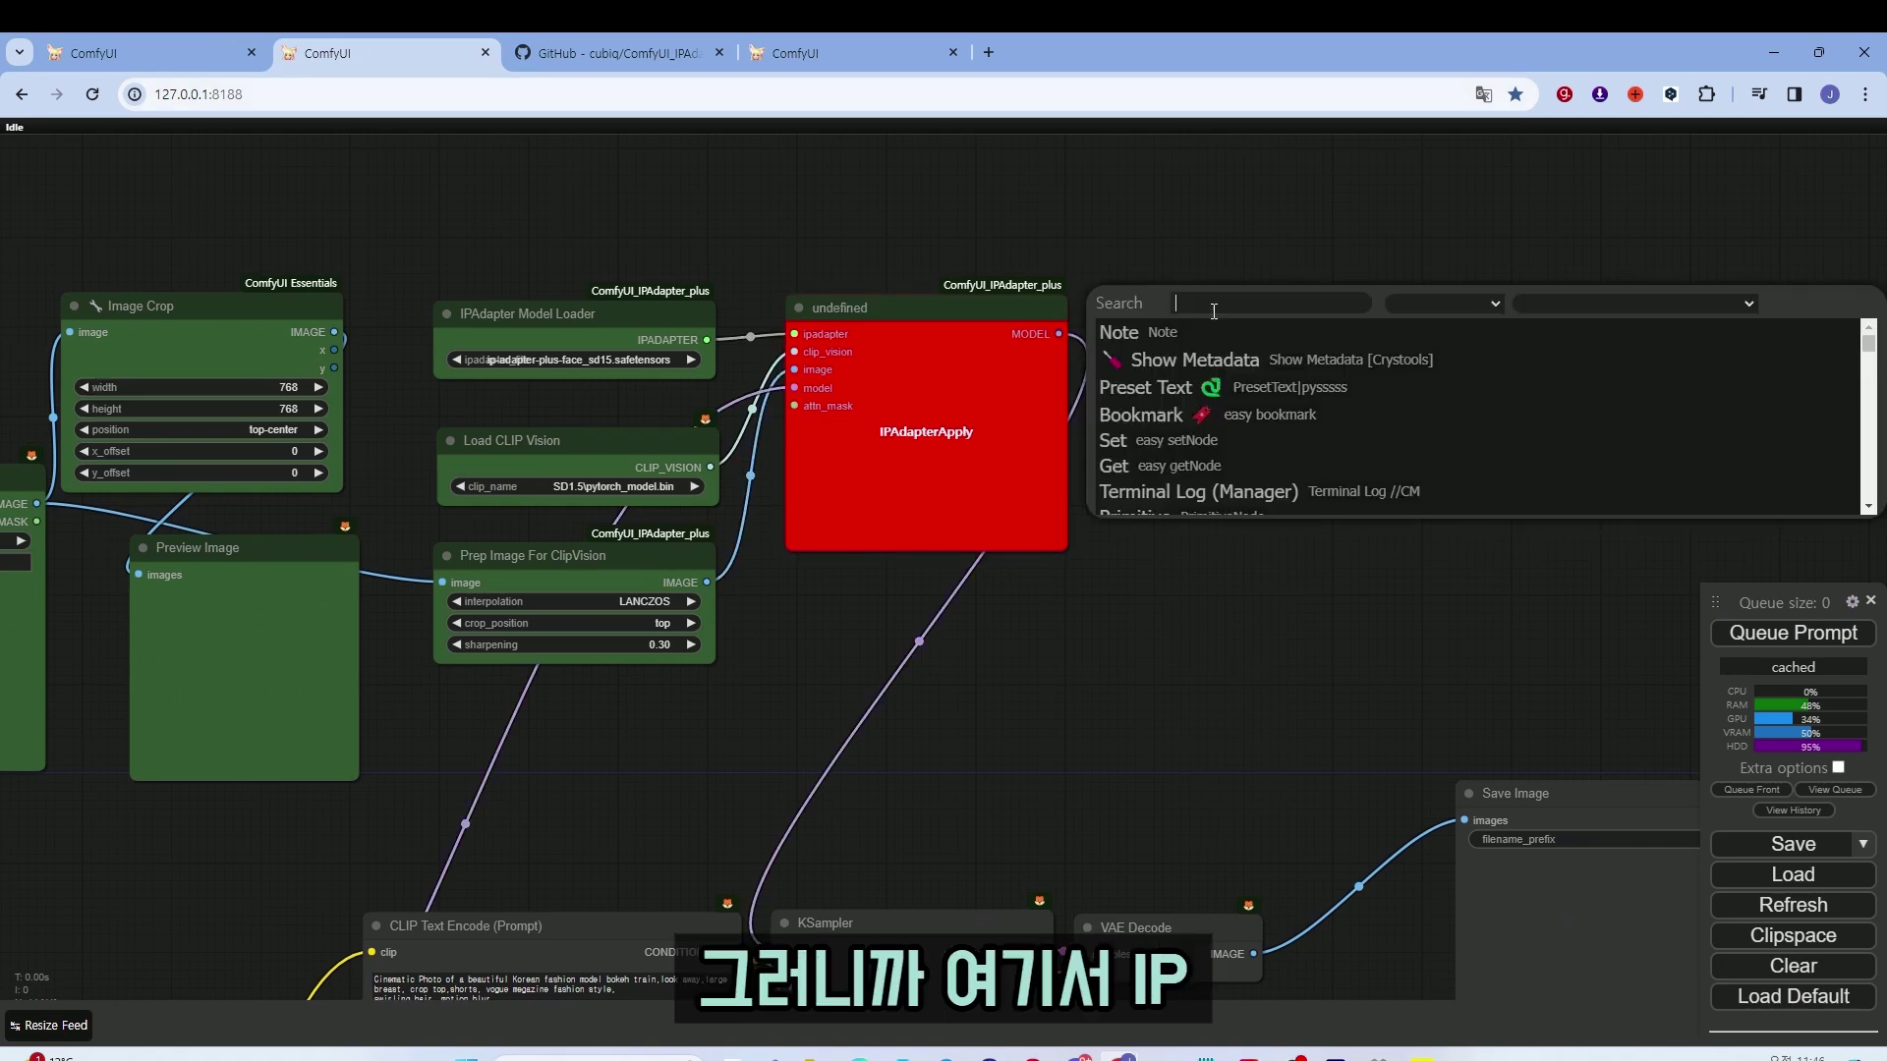
pyautogui.write('ipadapter')
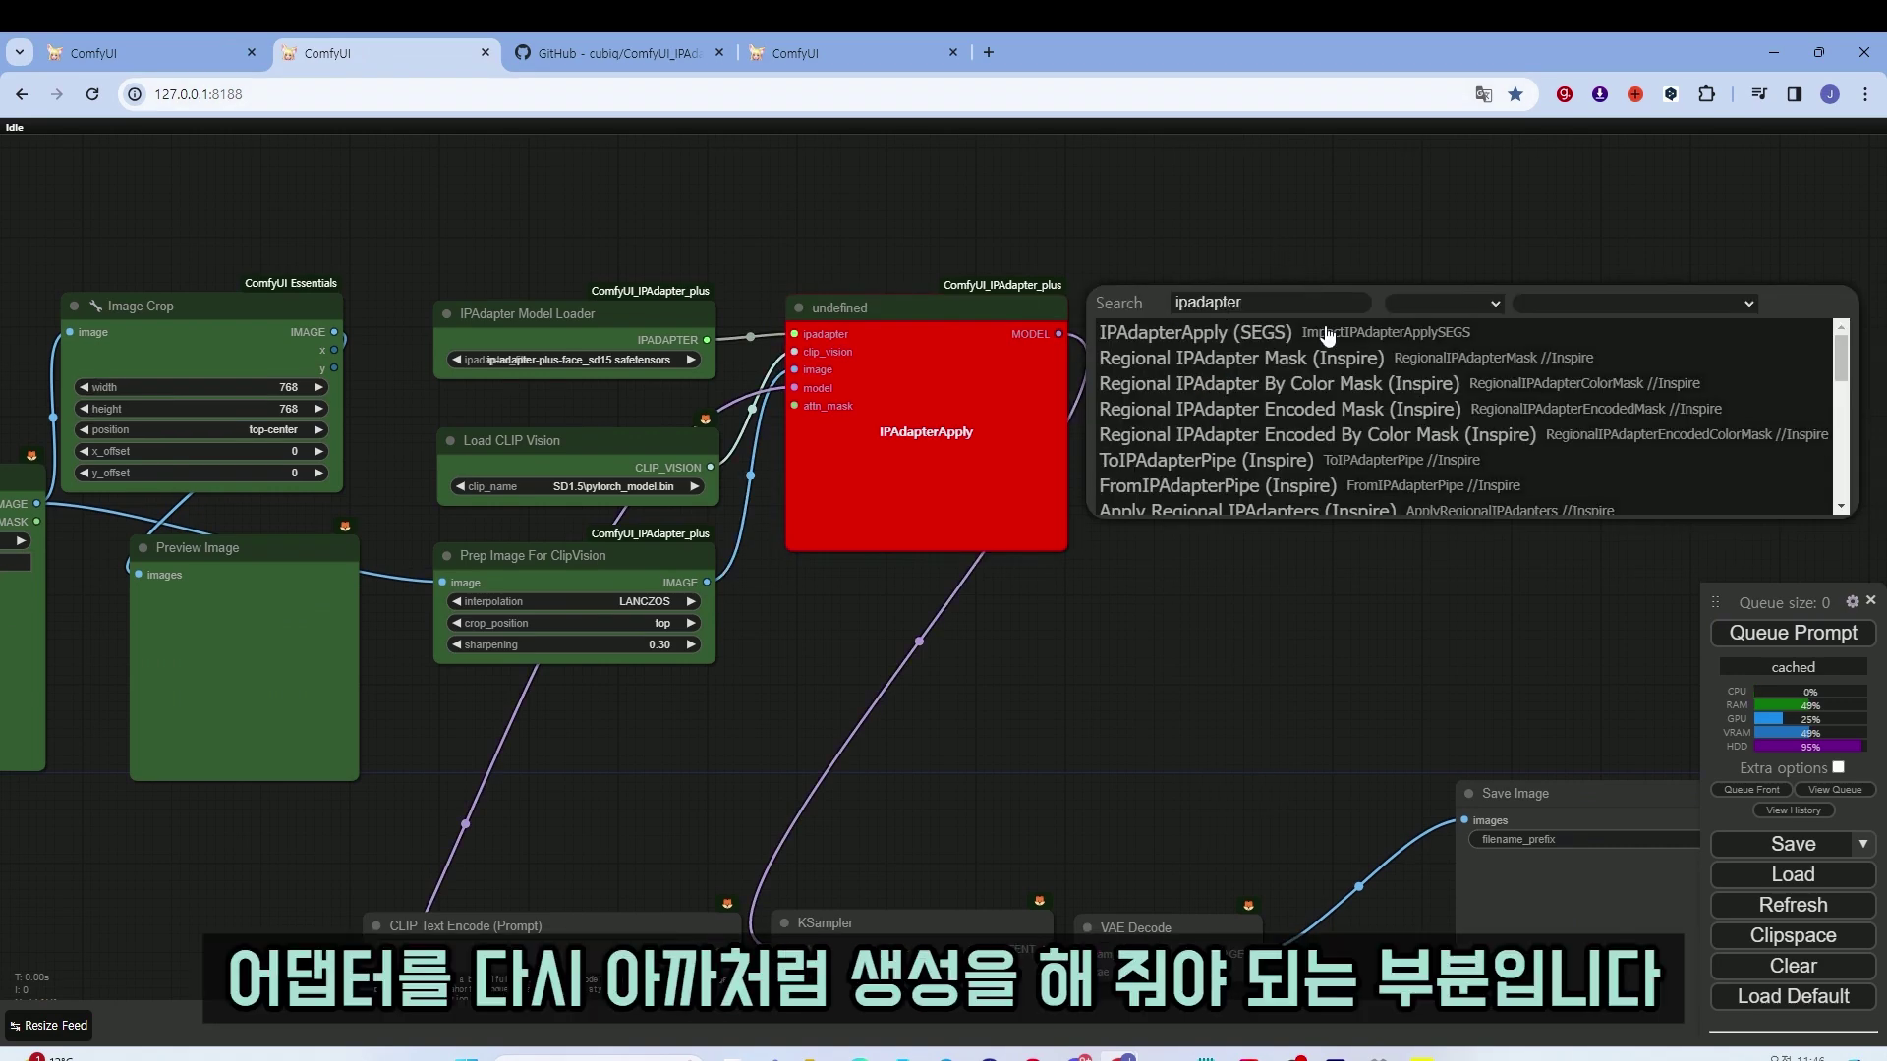
pyautogui.scroll(-5, 1327, 337)
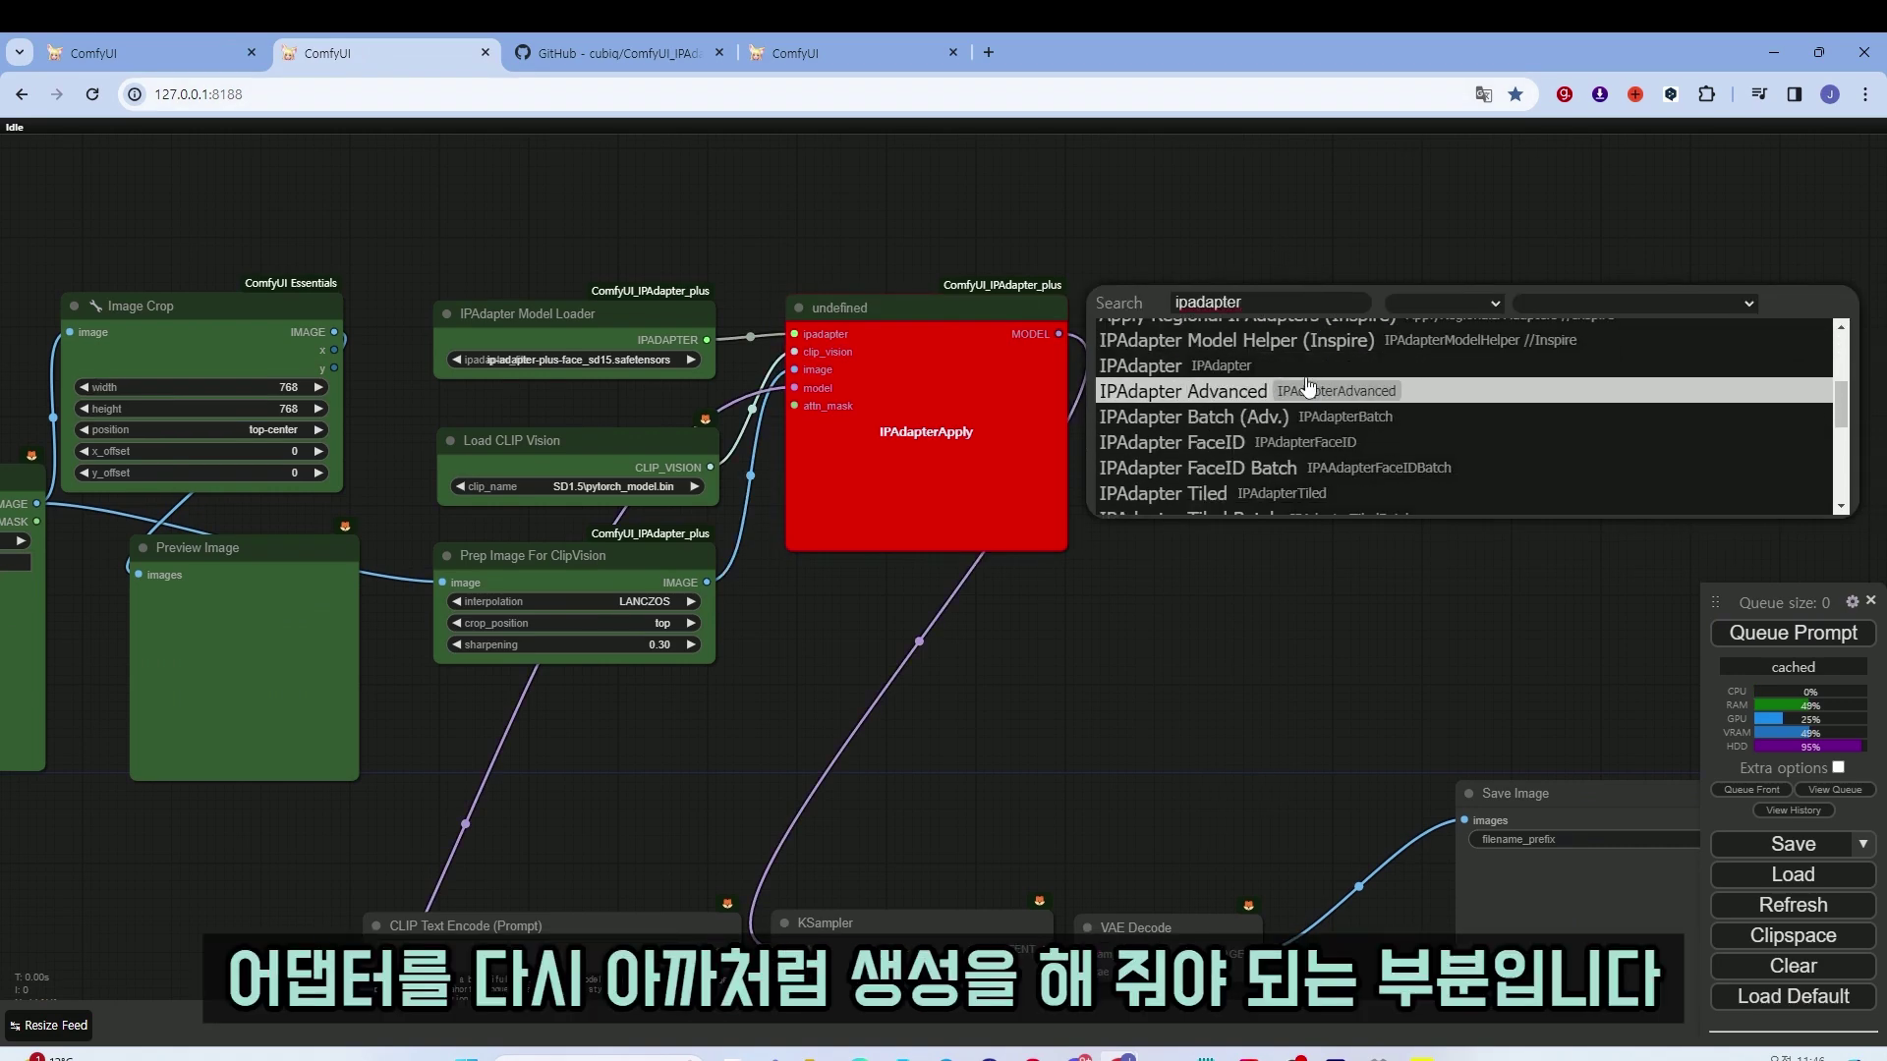
pyautogui.click(1270, 388)
pyautogui.moveTo(1253, 339); pyautogui.dragTo(1208, 298)
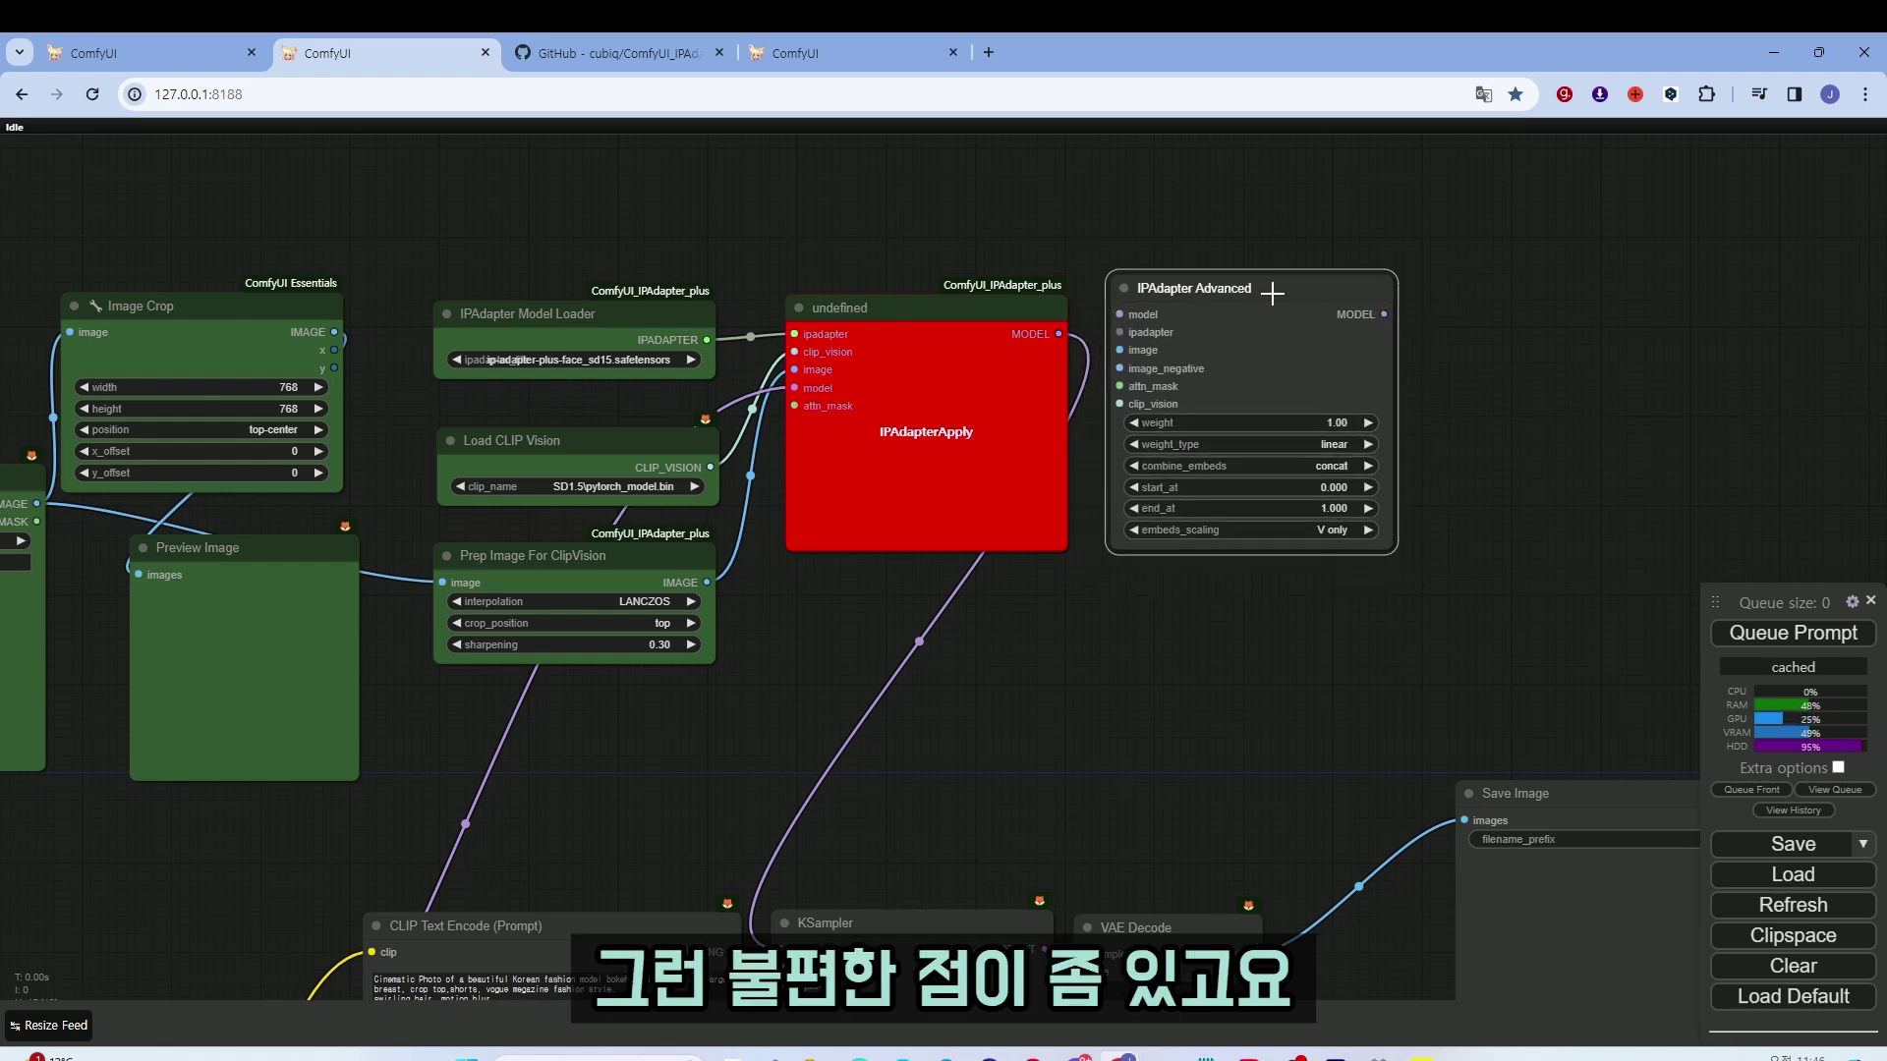
# Move the IPAdapter Model Loader and Load CLIP Vision nodes slightly higher, keeping them above Prep Image For ClipVision
pyautogui.moveTo(709, 314)
pyautogui.mouseDown()
pyautogui.moveTo(725, 285)
pyautogui.moveTo(710, 289)
pyautogui.mouseUp()
pyautogui.click(644, 429)
pyautogui.moveTo(644, 430)
pyautogui.mouseDown()
pyautogui.moveTo(632, 383)
pyautogui.moveTo(659, 402)
pyautogui.mouseUp()
pyautogui.moveTo(623, 286); pyautogui.dragTo(625, 291)
pyautogui.moveTo(628, 408)
pyautogui.mouseDown()
pyautogui.moveTo(647, 386)
pyautogui.moveTo(631, 397)
pyautogui.mouseUp()
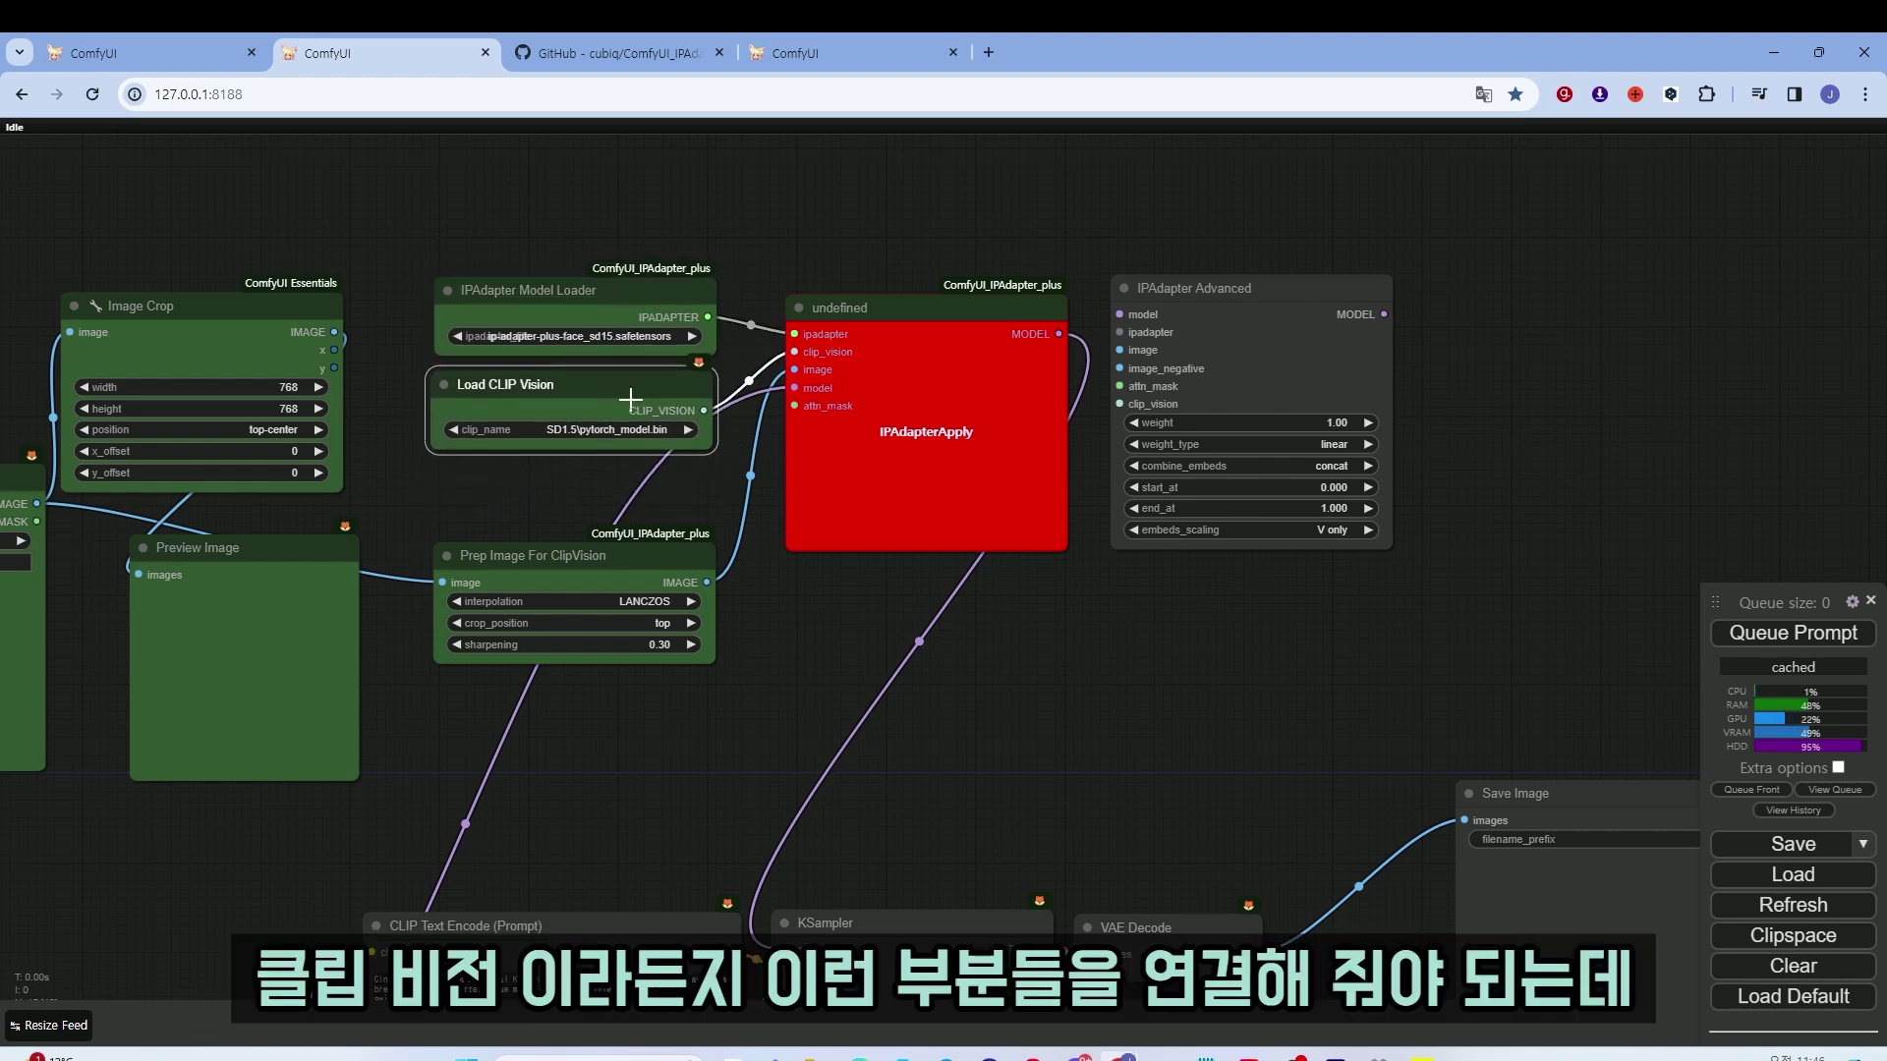
# Return to the new workflow and shift the IPAdapter Unified Loader node slightly toward the IPAdapter Advanced node
pyautogui.click(167, 45)
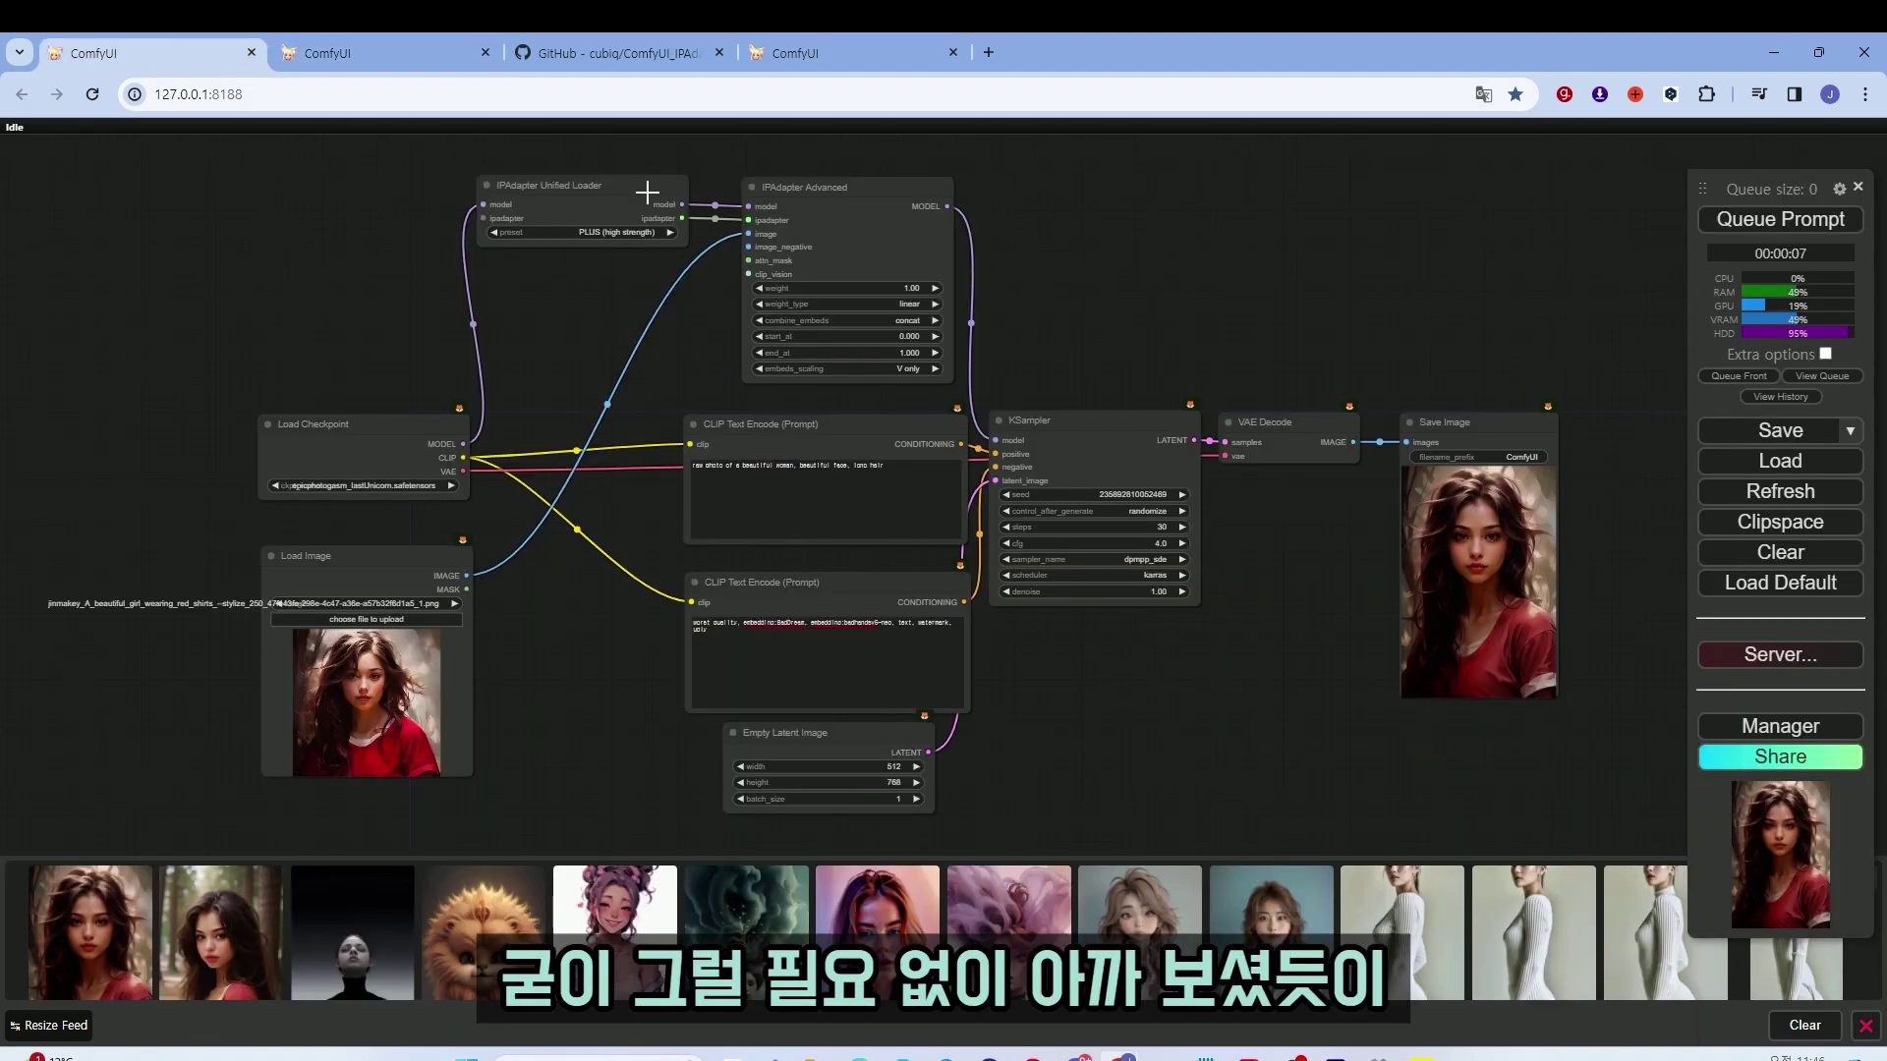
pyautogui.click(598, 189)
pyautogui.moveTo(598, 188); pyautogui.dragTo(647, 200)
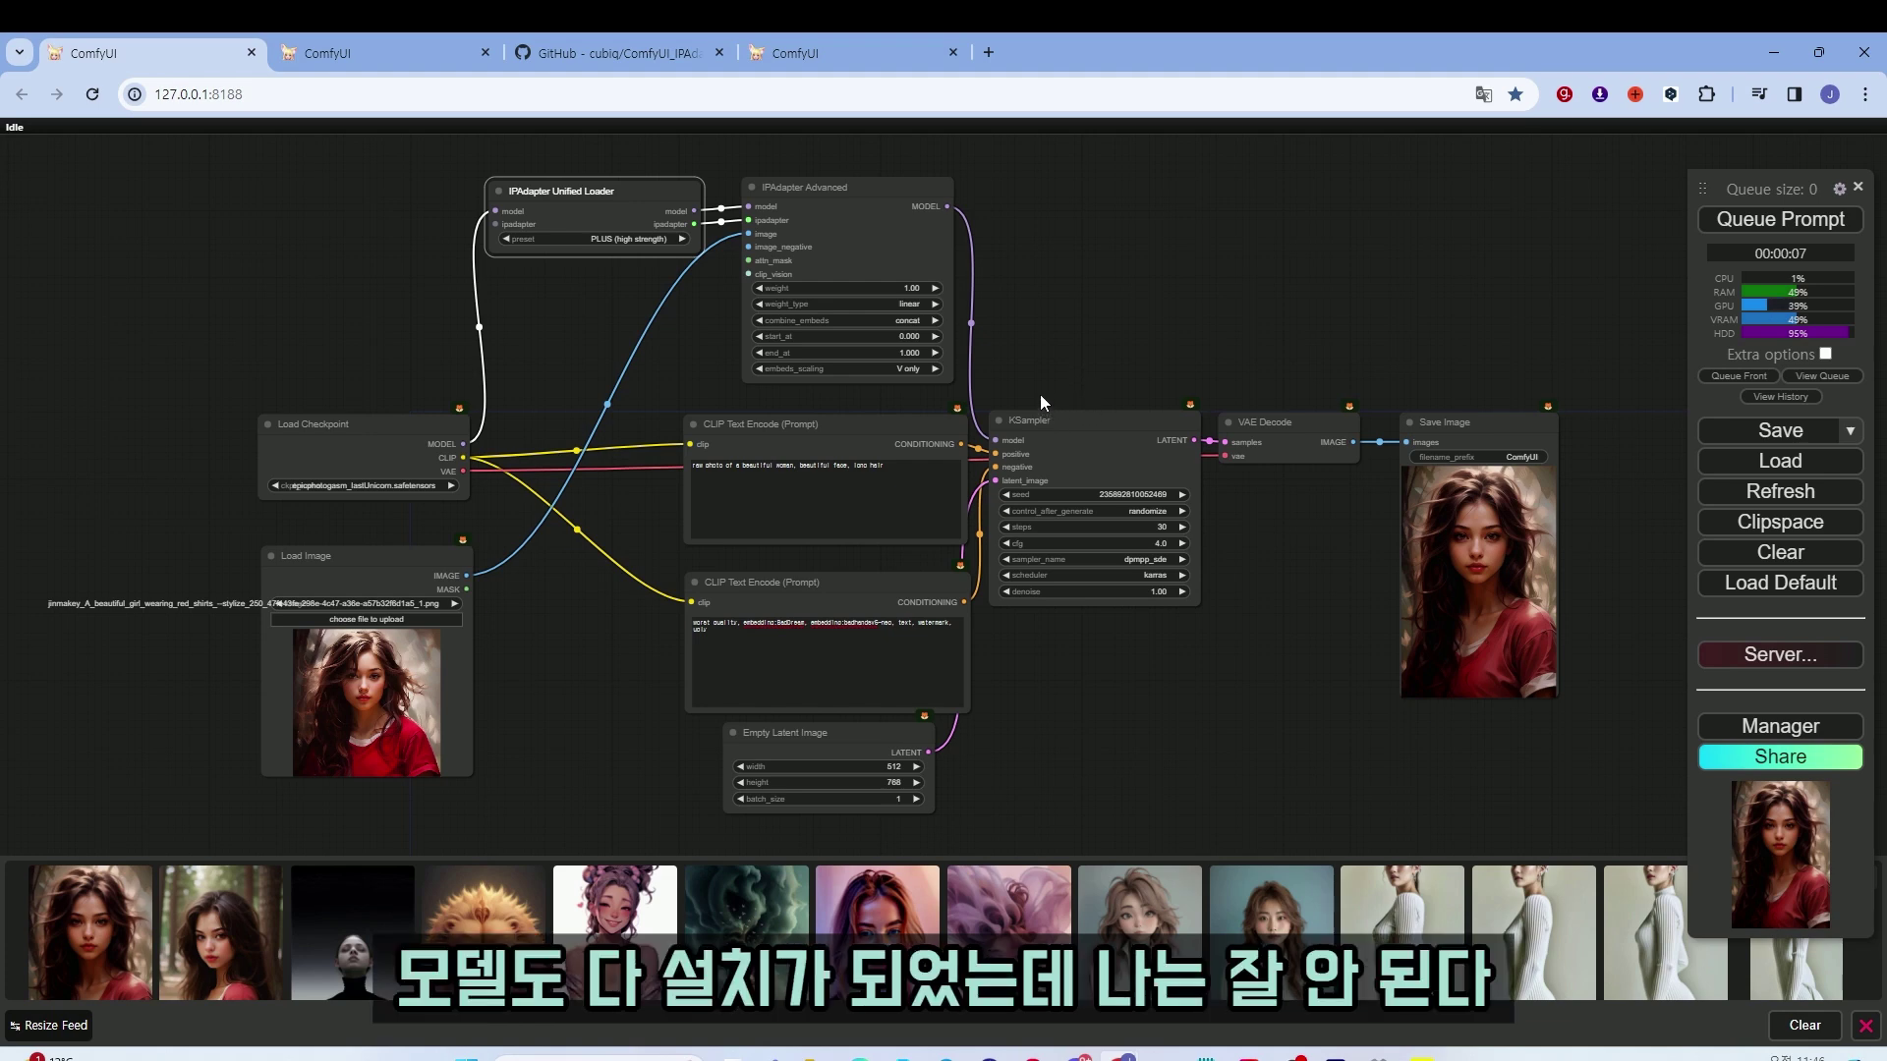
# Switch to File Explorer, open the clip_vision folder inside ComfyUI's models folder and select CLIP-ViT-H-14-laion2B-s32B-b79K.safetensors
pyautogui.moveTo(1886, 187); pyautogui.dragTo(1535, 194)
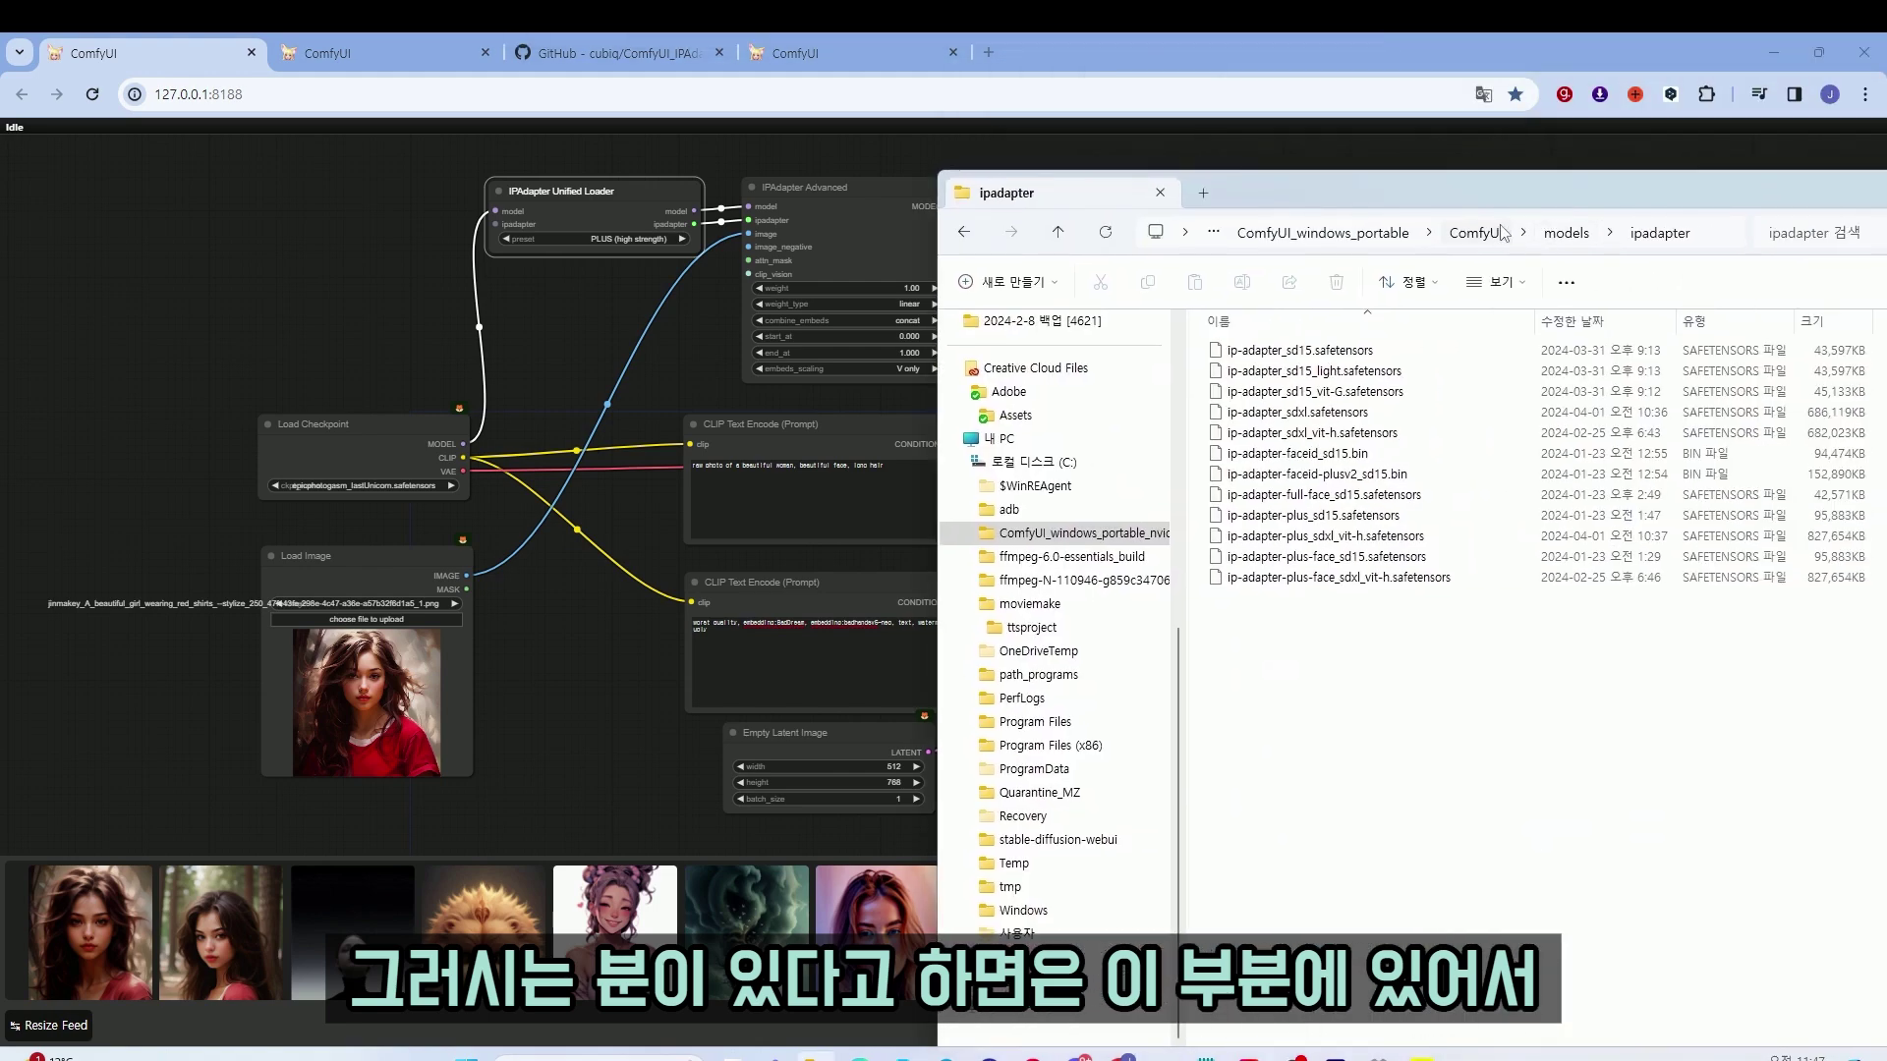
pyautogui.click(1347, 212)
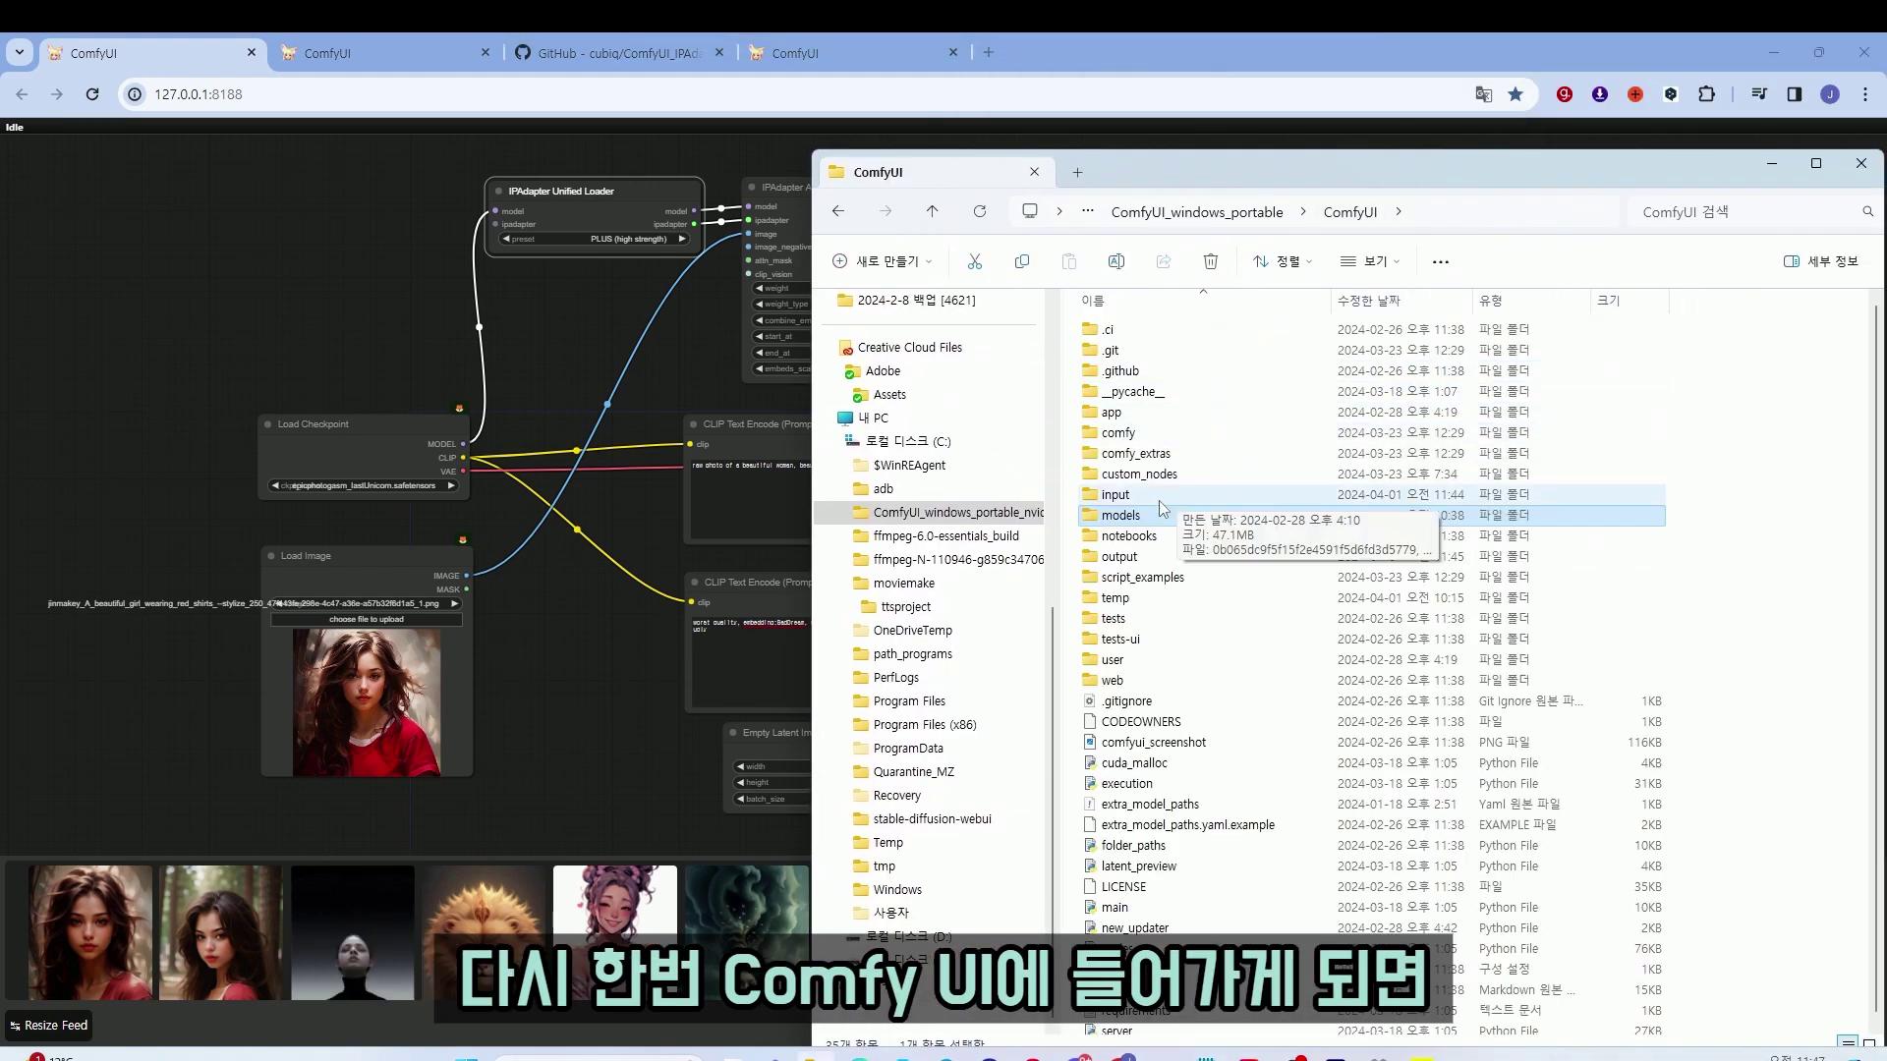
pyautogui.doubleClick(1120, 519)
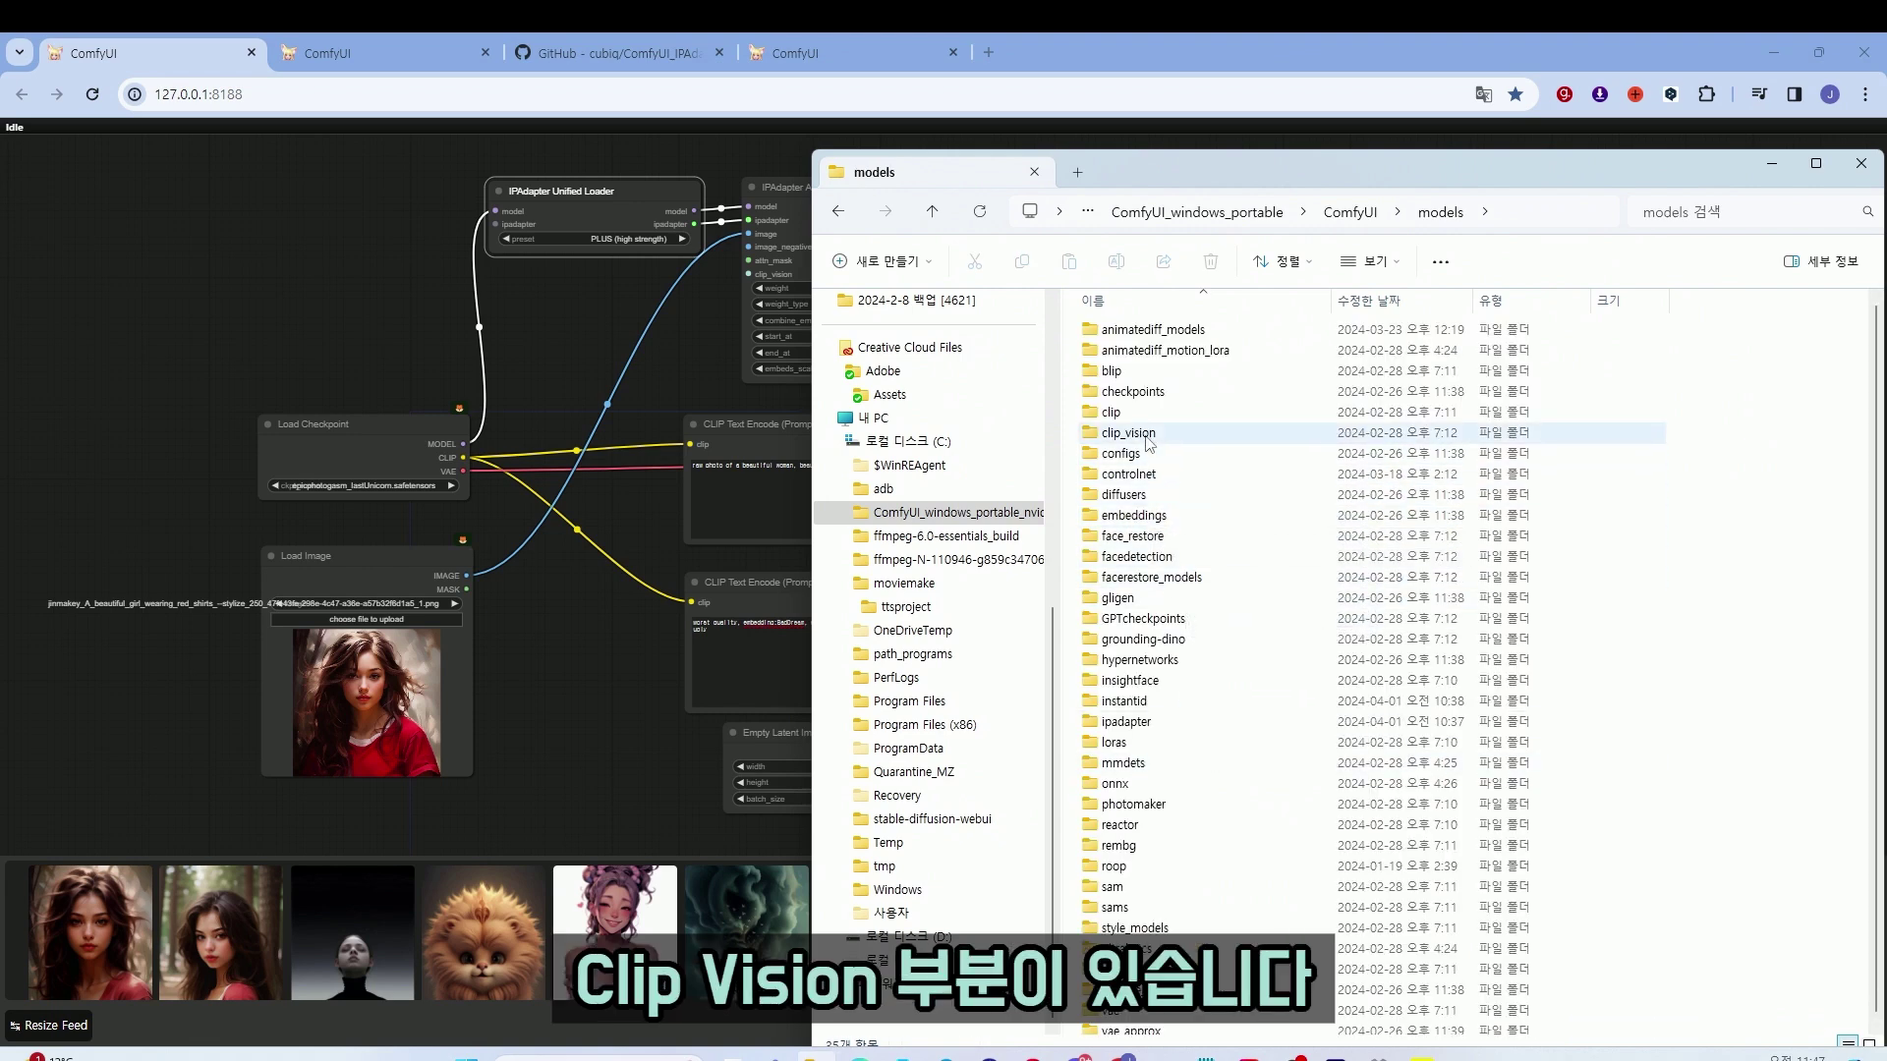
pyautogui.doubleClick(1128, 433)
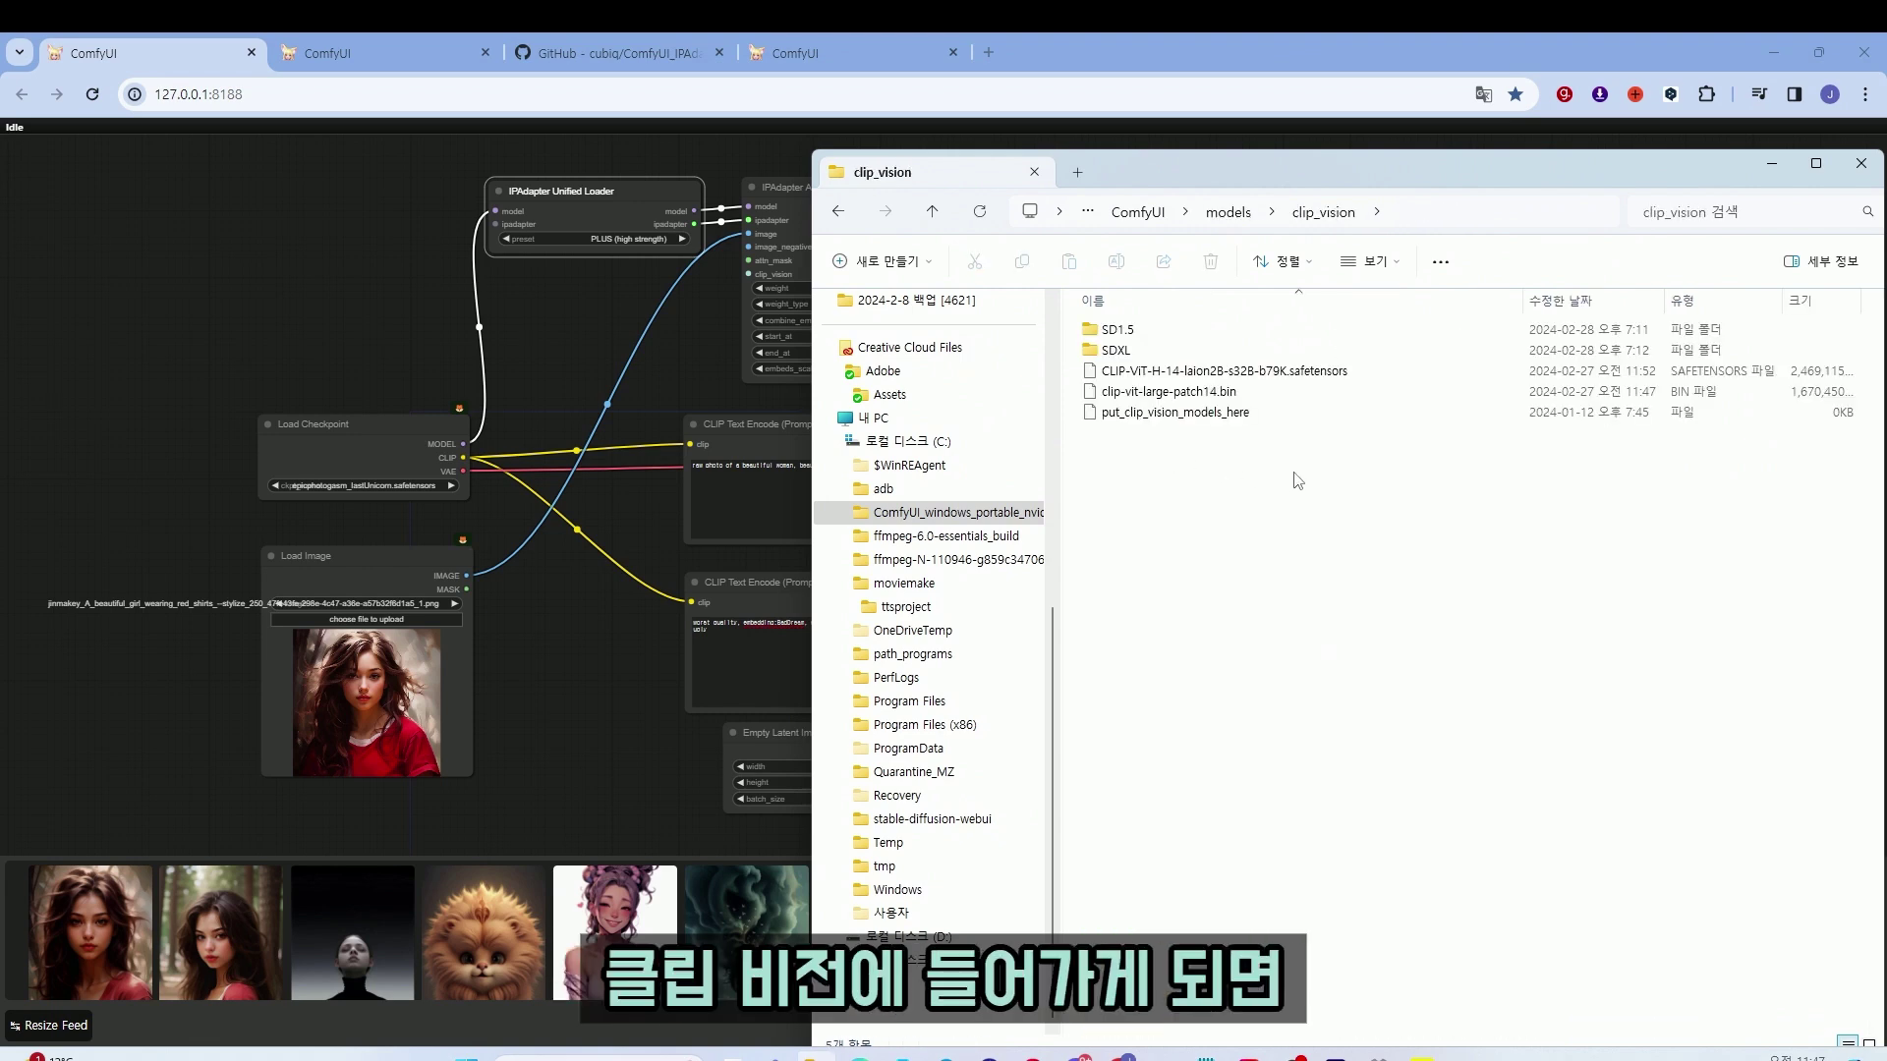
pyautogui.click(1251, 381)
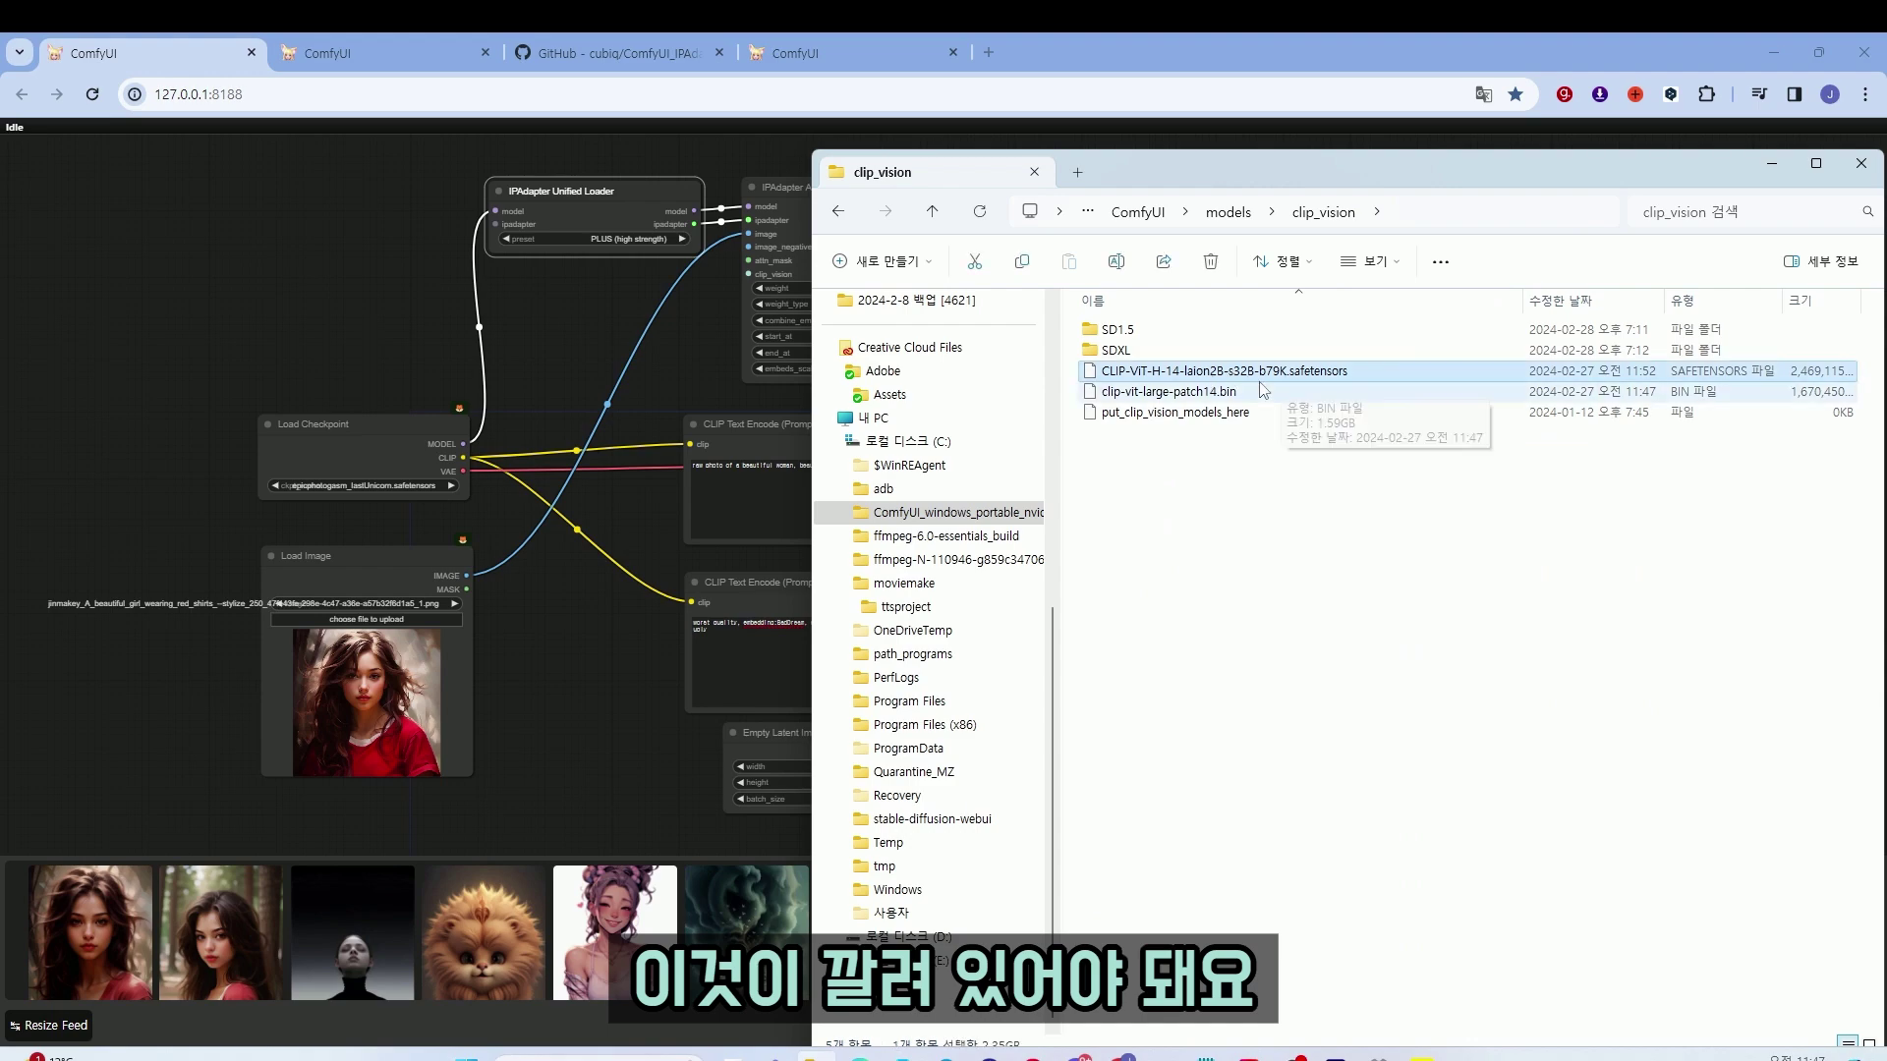
# Find the clip_vision model download links in the ComfyUI IPAdapter plus README on GitHub
pyautogui.click(622, 53)
pyautogui.scroll(-1, 668, 574)
pyautogui.scroll(-20, 667, 574)
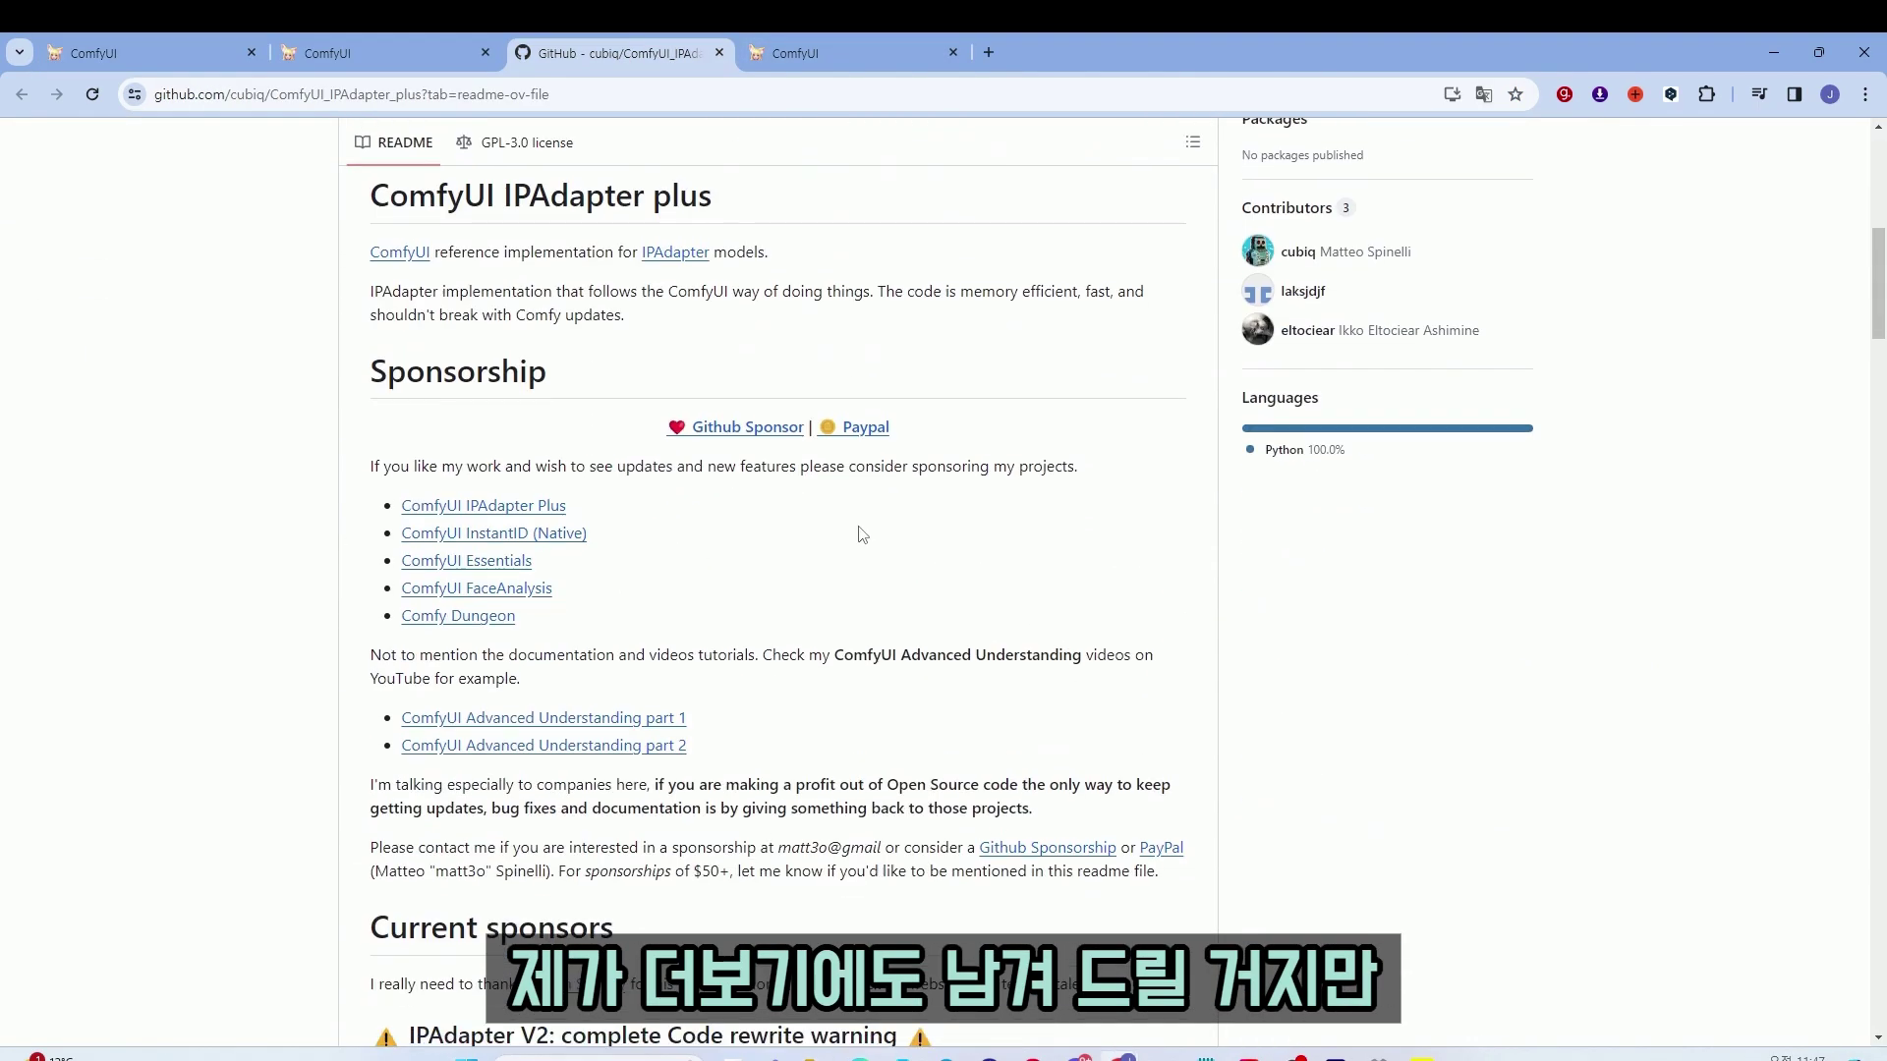
pyautogui.scroll(-10, 873, 507)
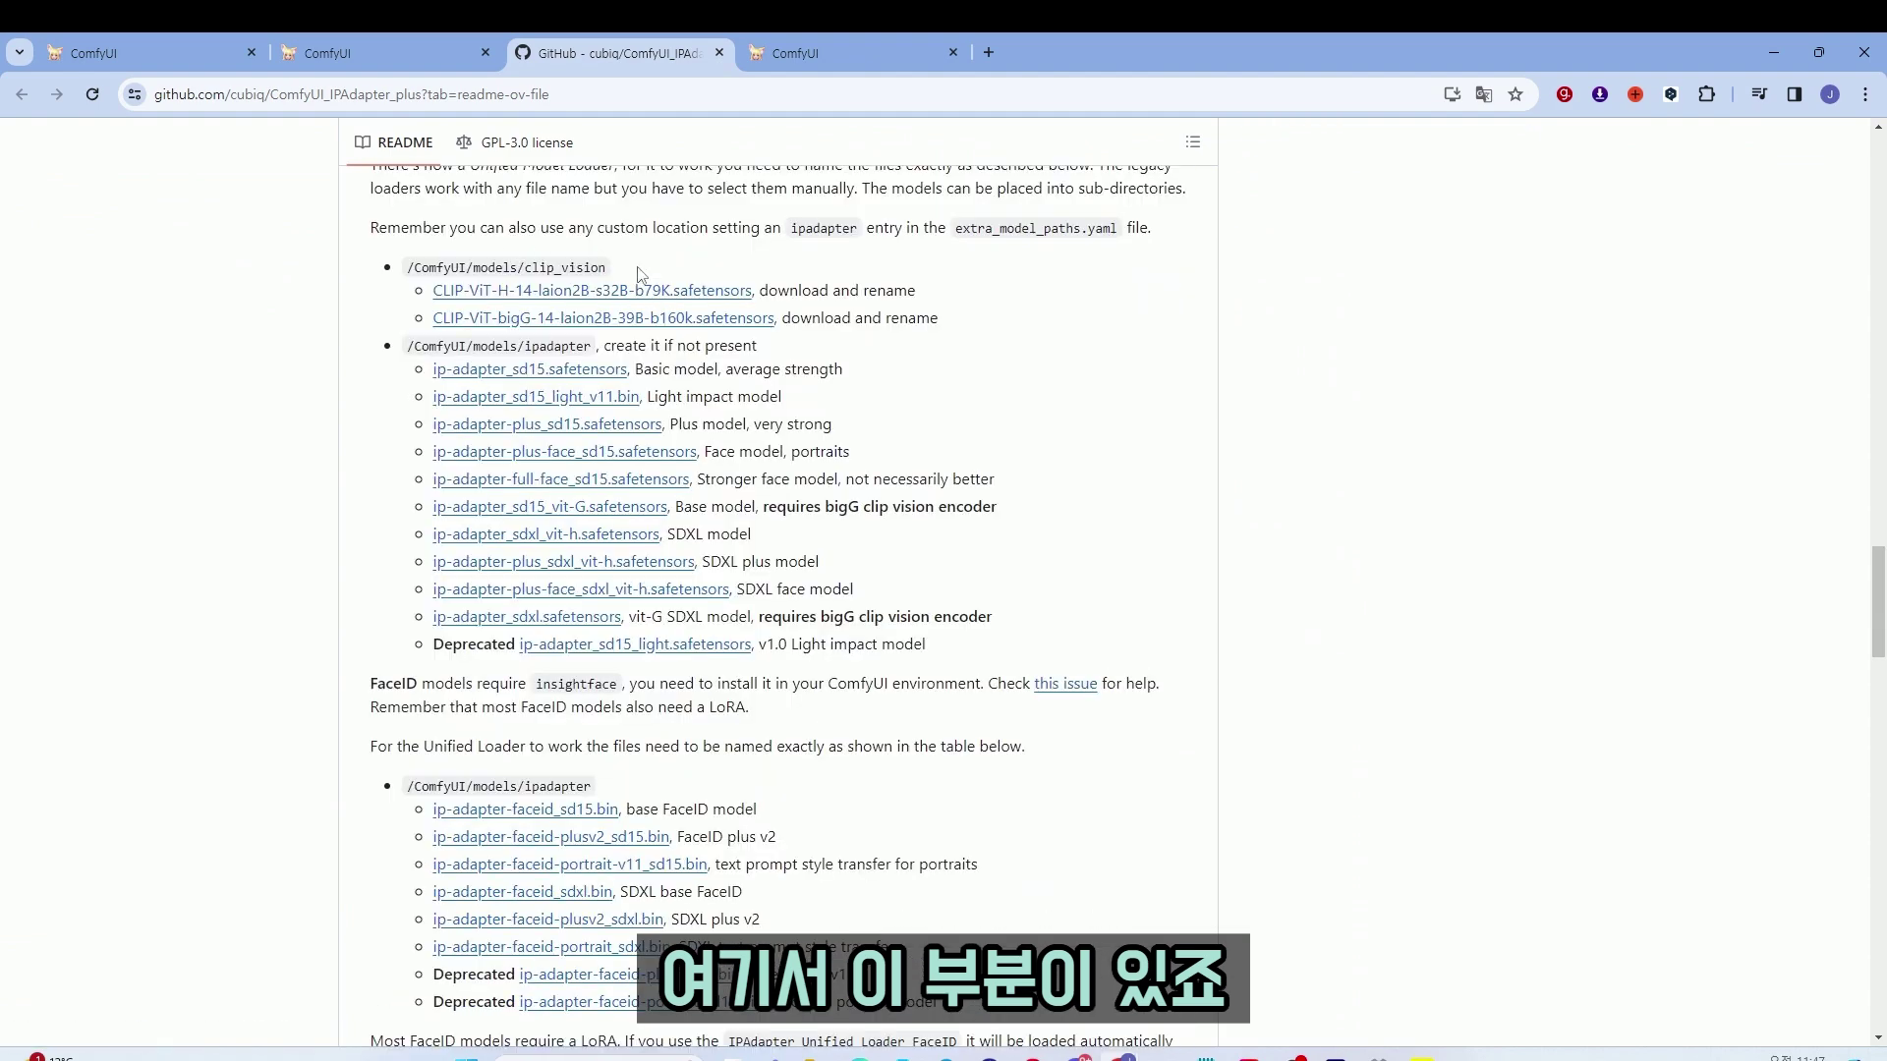
pyautogui.scroll(1, 609, 413)
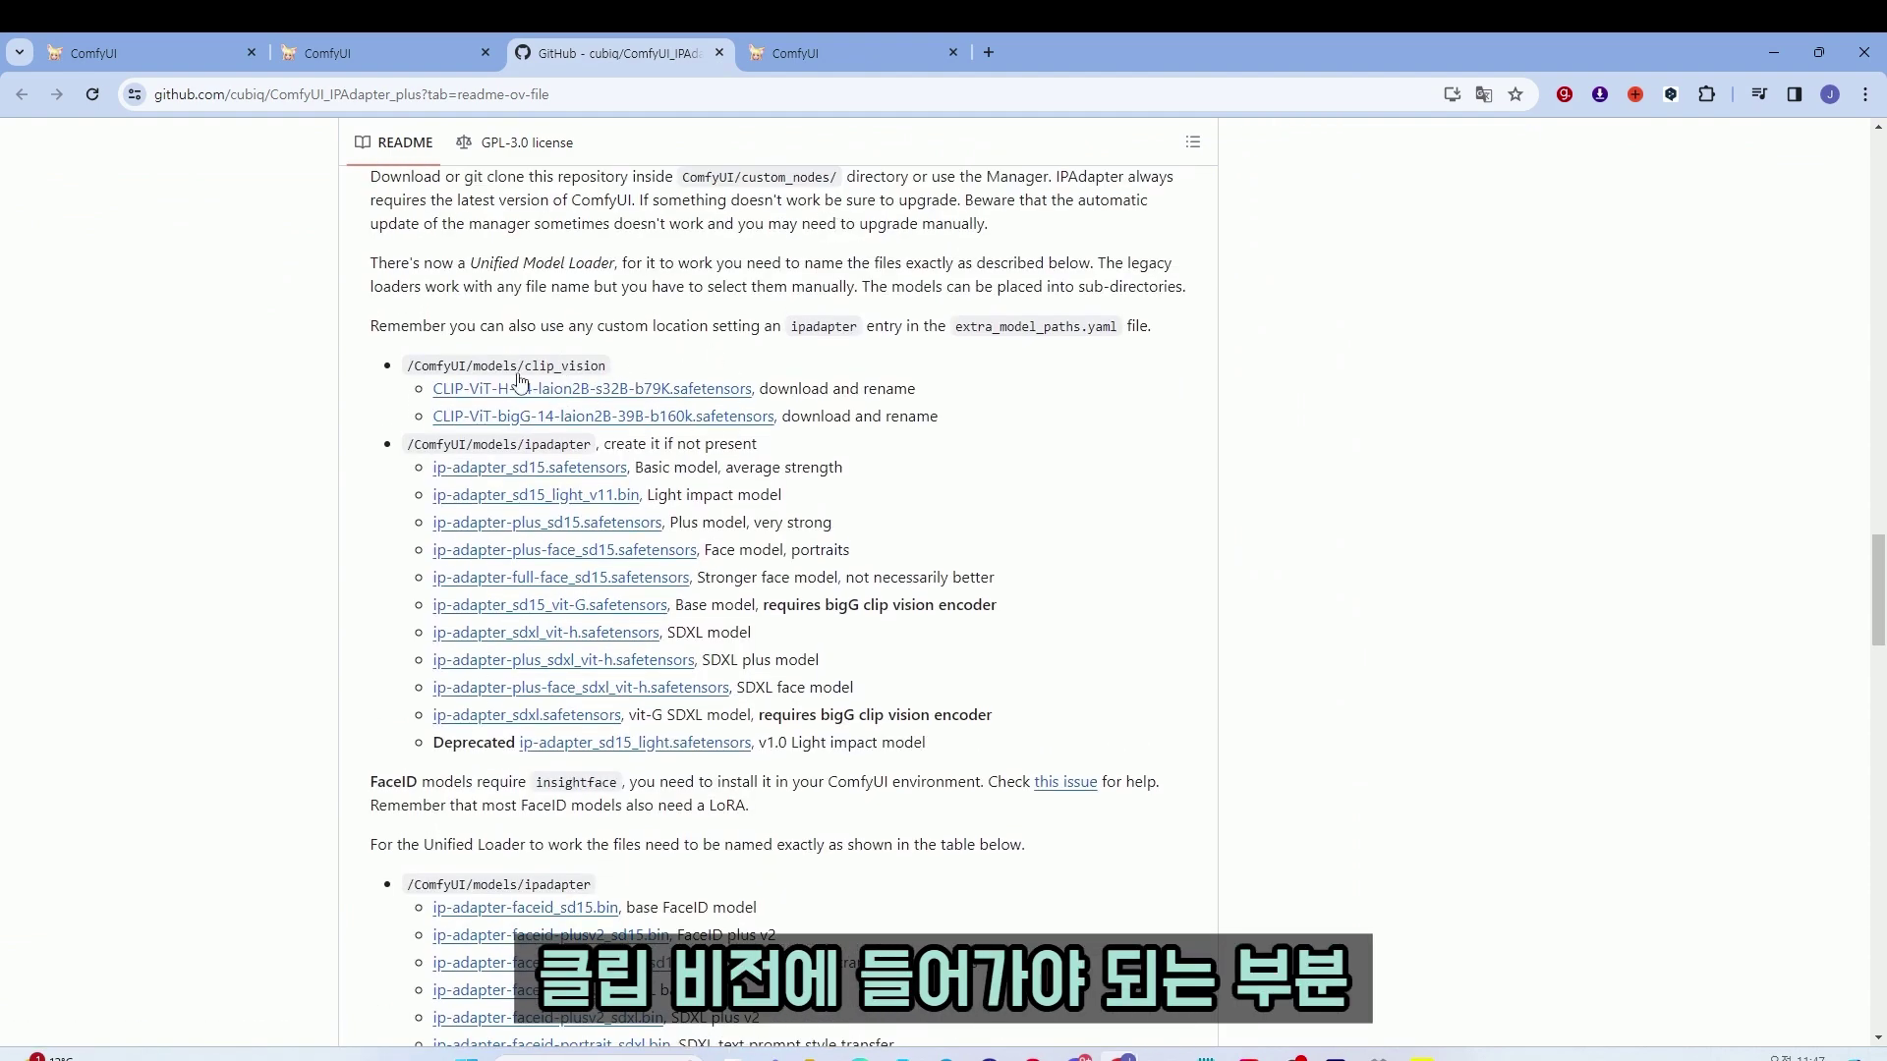
pyautogui.click(156, 45)
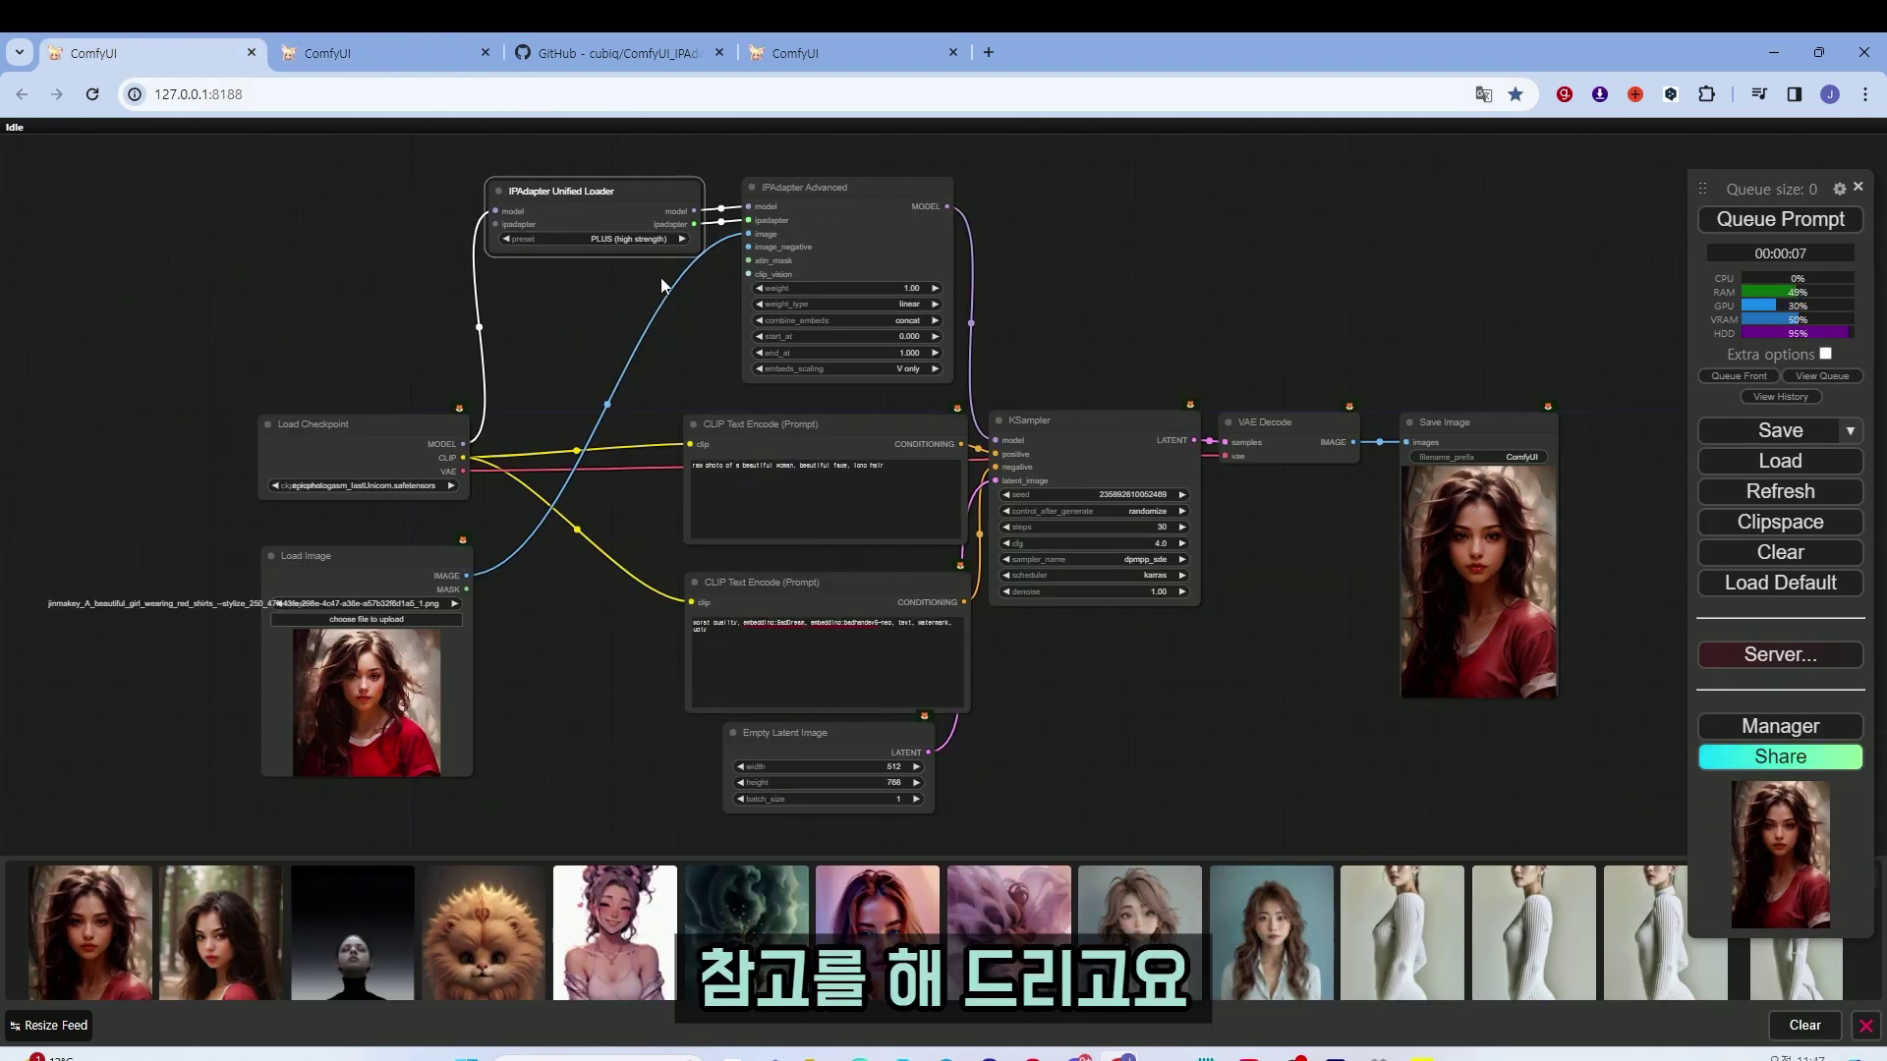
pyautogui.moveTo(748, 274); pyautogui.dragTo(599, 310)
pyautogui.click(552, 137)
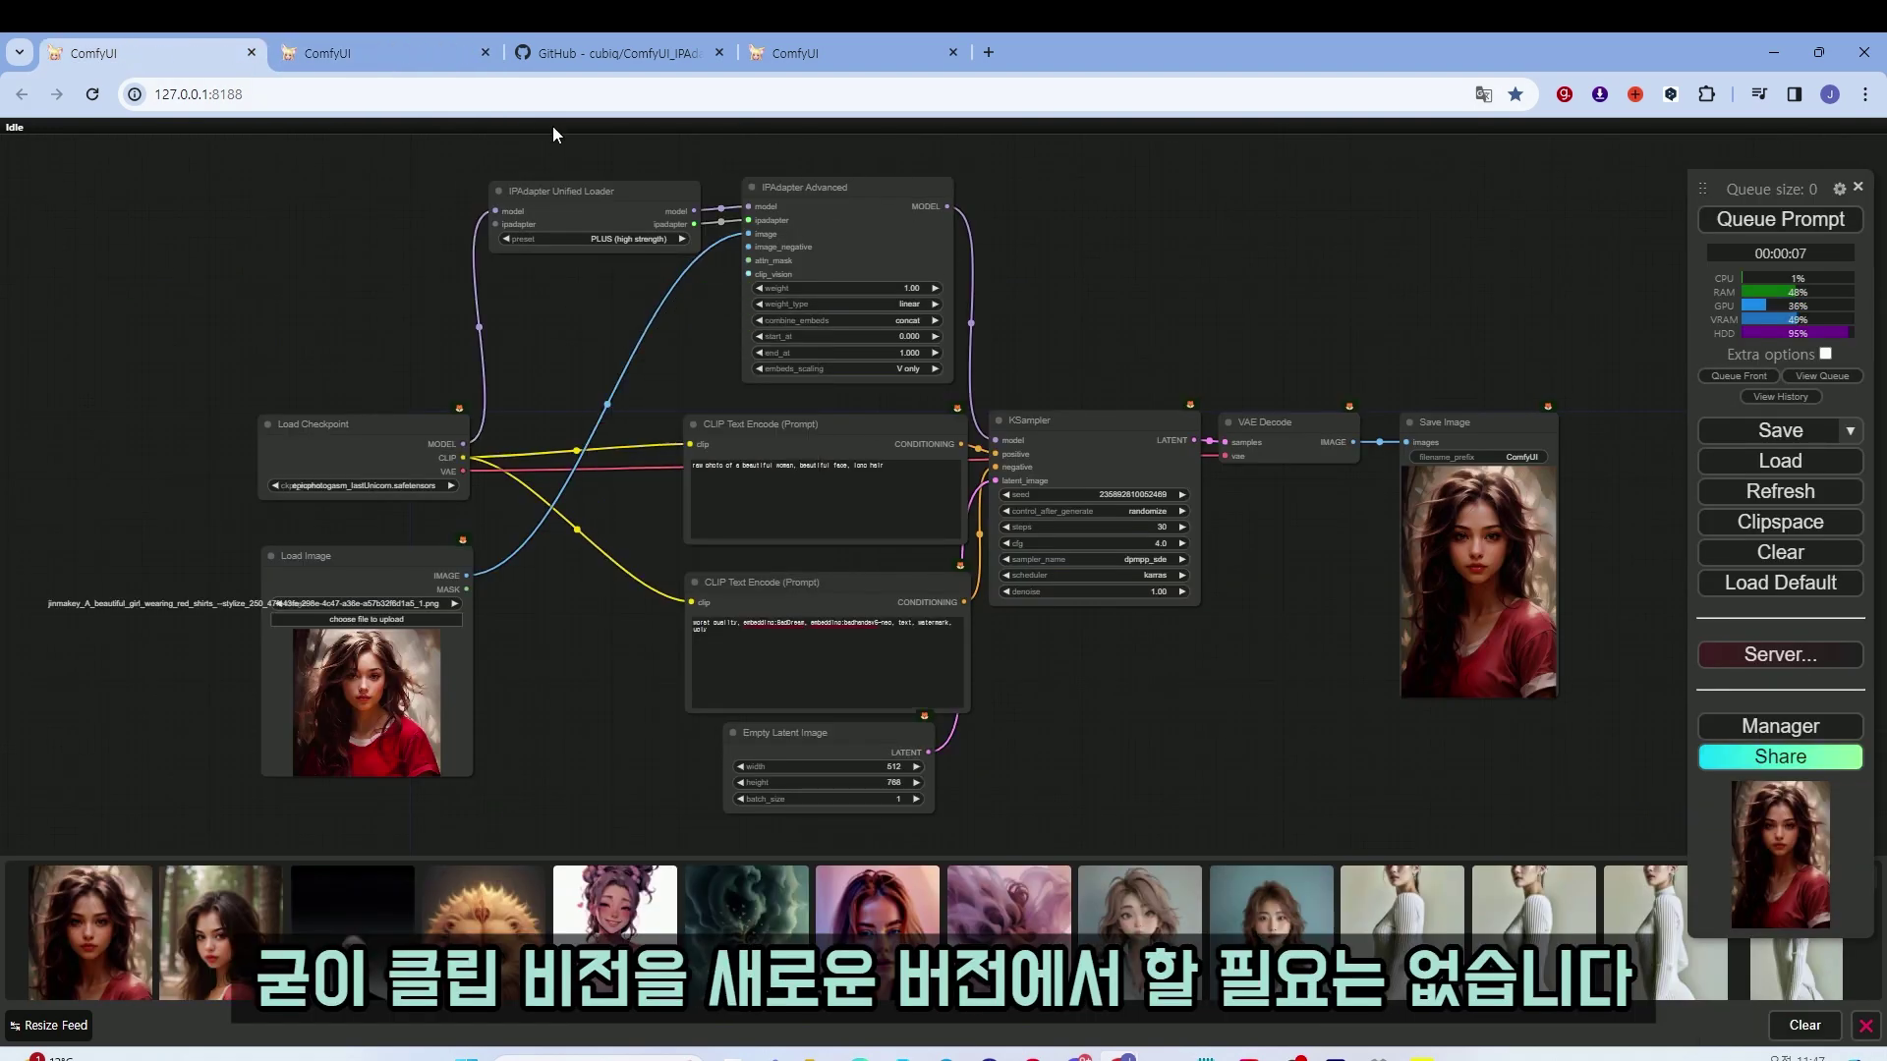
# In the old workflow, nudge the IPAdapter Model Loader and Load CLIP Vision nodes closer to the red IPAdapterApply node
pyautogui.click(482, 63)
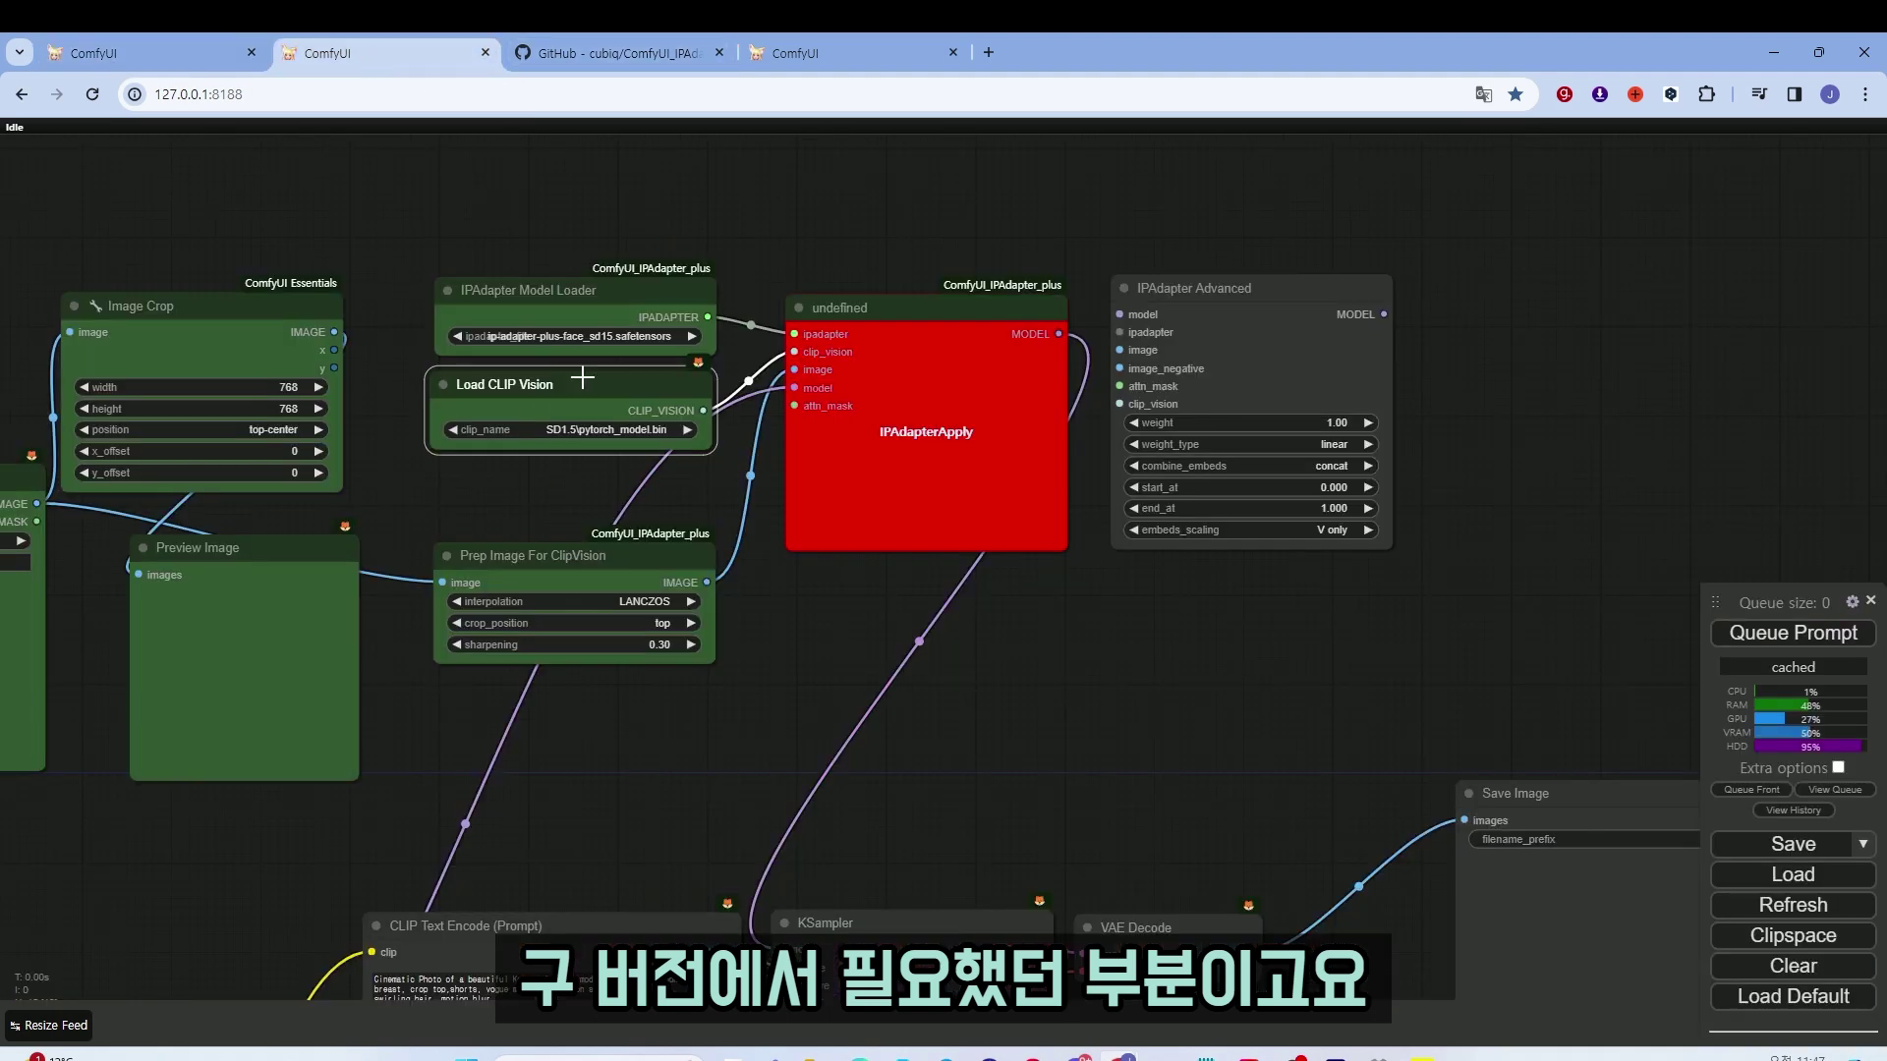
pyautogui.moveTo(588, 374); pyautogui.dragTo(574, 399)
pyautogui.moveTo(590, 291); pyautogui.dragTo(603, 270)
pyautogui.moveTo(619, 411); pyautogui.dragTo(627, 374)
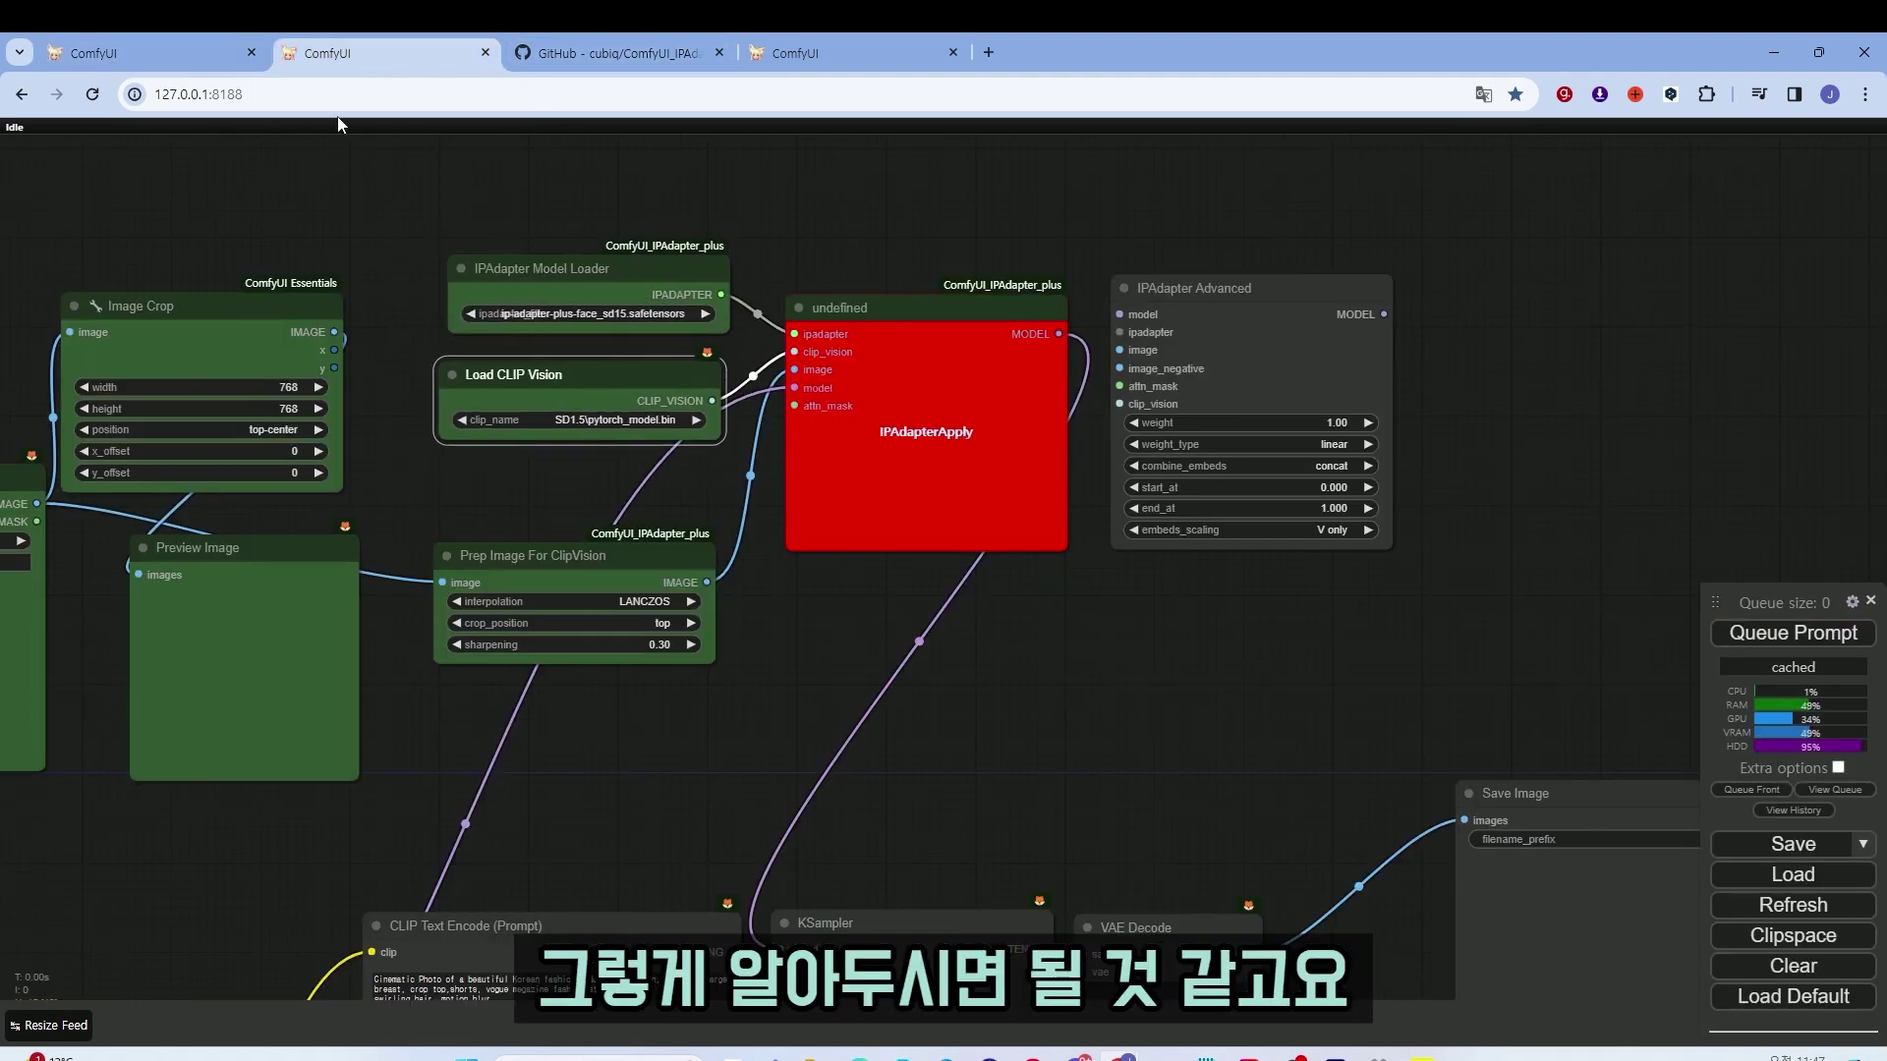
# Read the README's Important updates section and highlight the sentence about the breaking update and previous workflows
pyautogui.click(126, 51)
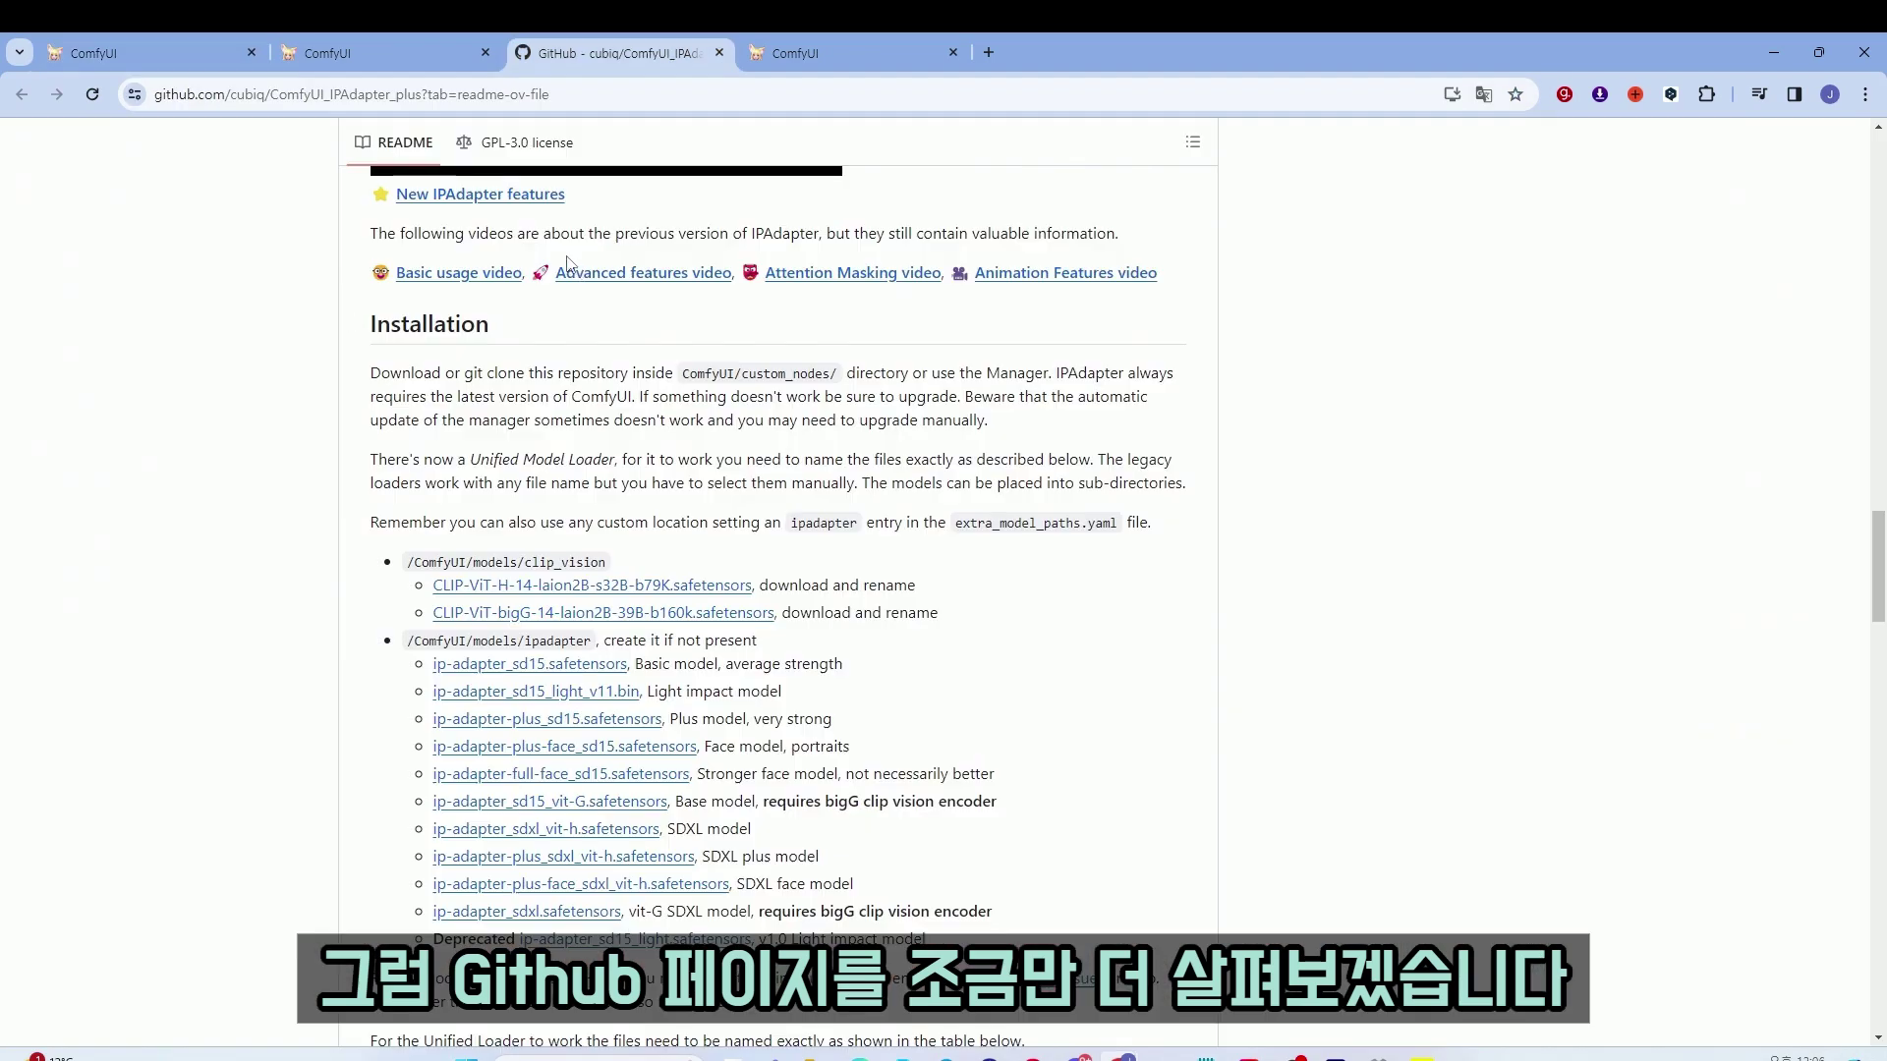
pyautogui.scroll(10, 566, 258)
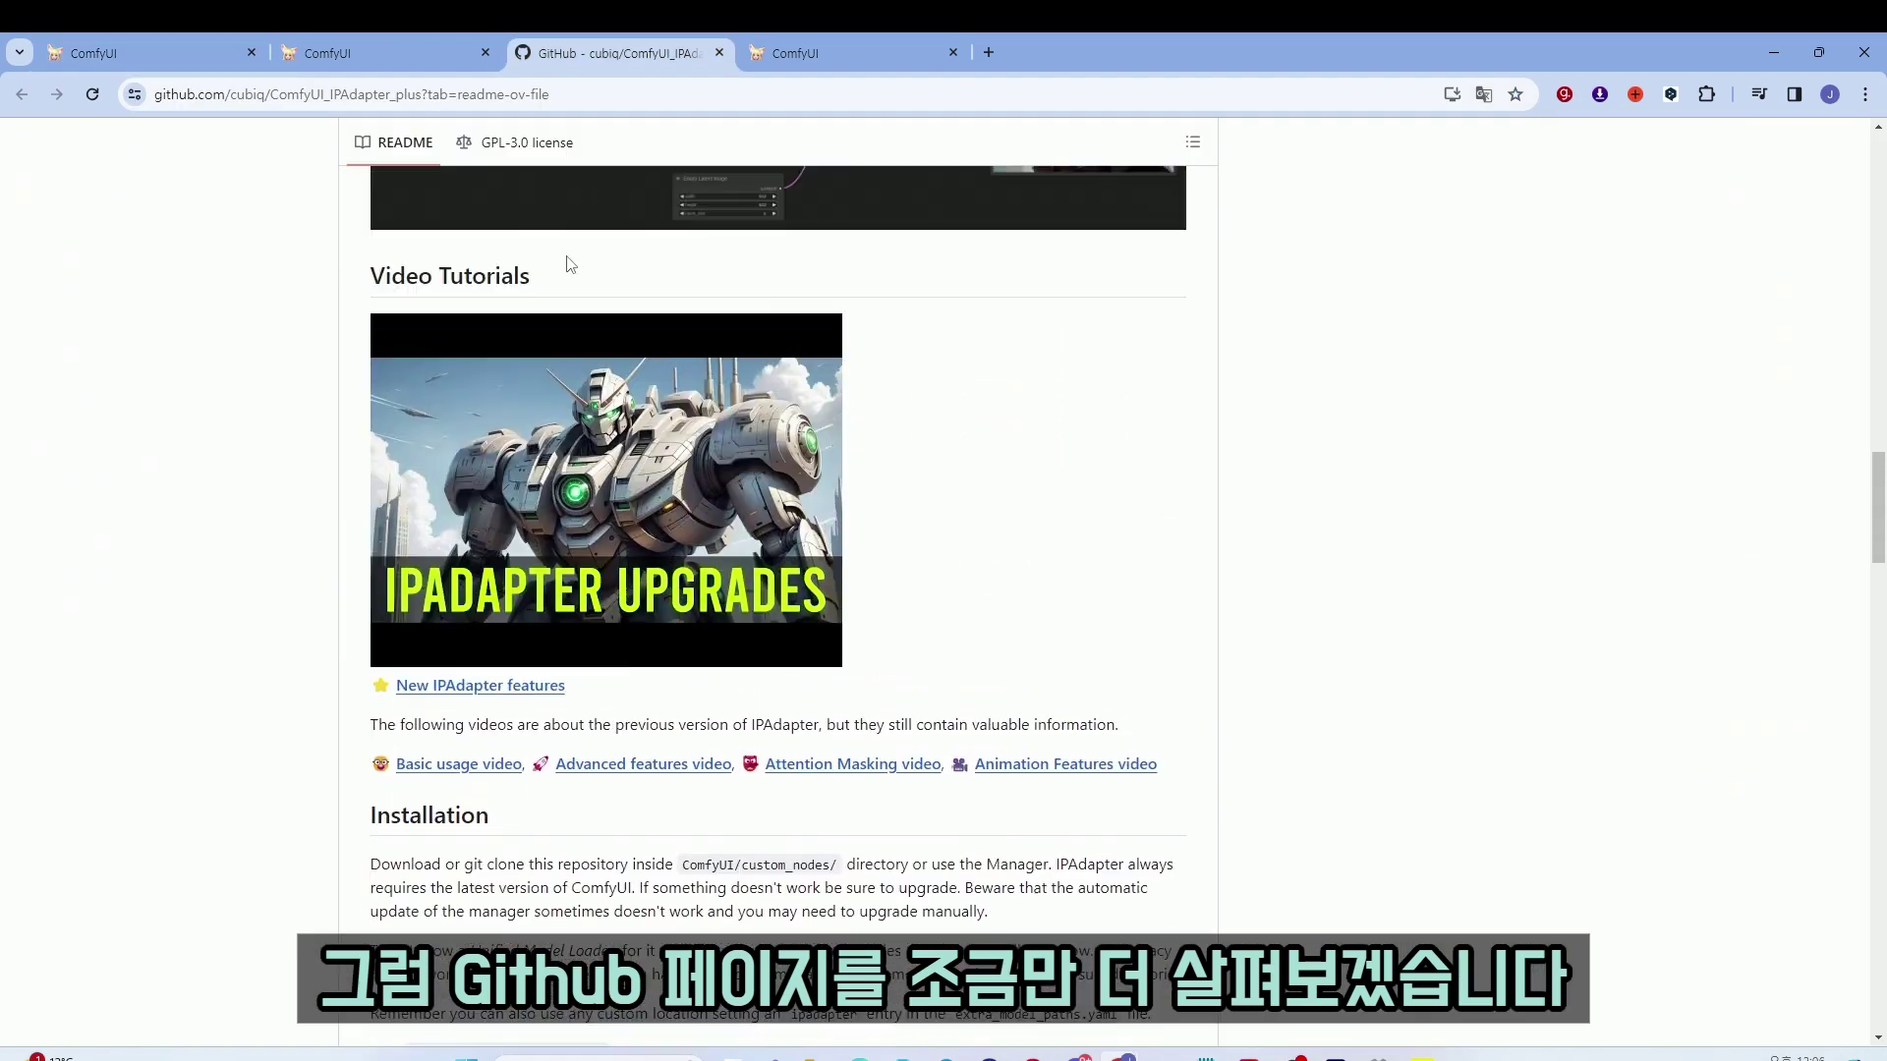
pyautogui.scroll(8, 567, 264)
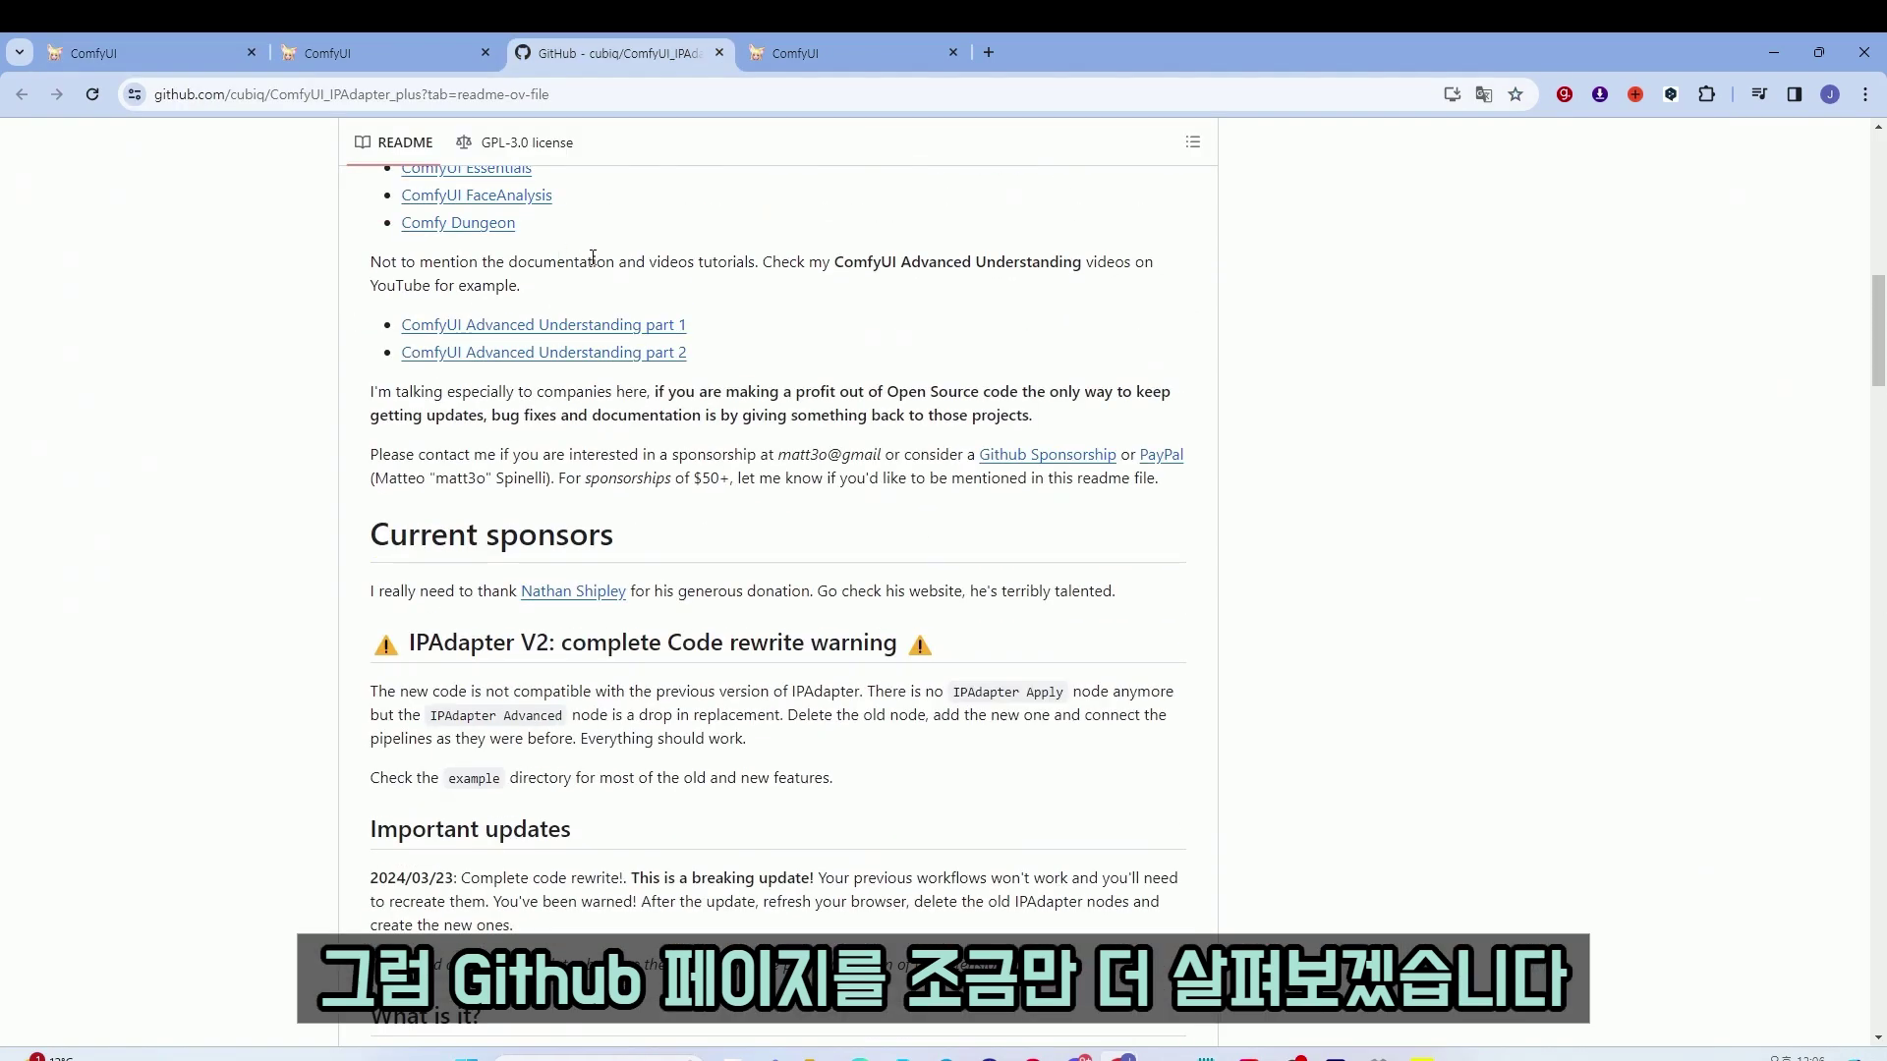
pyautogui.scroll(-1, 756, 644)
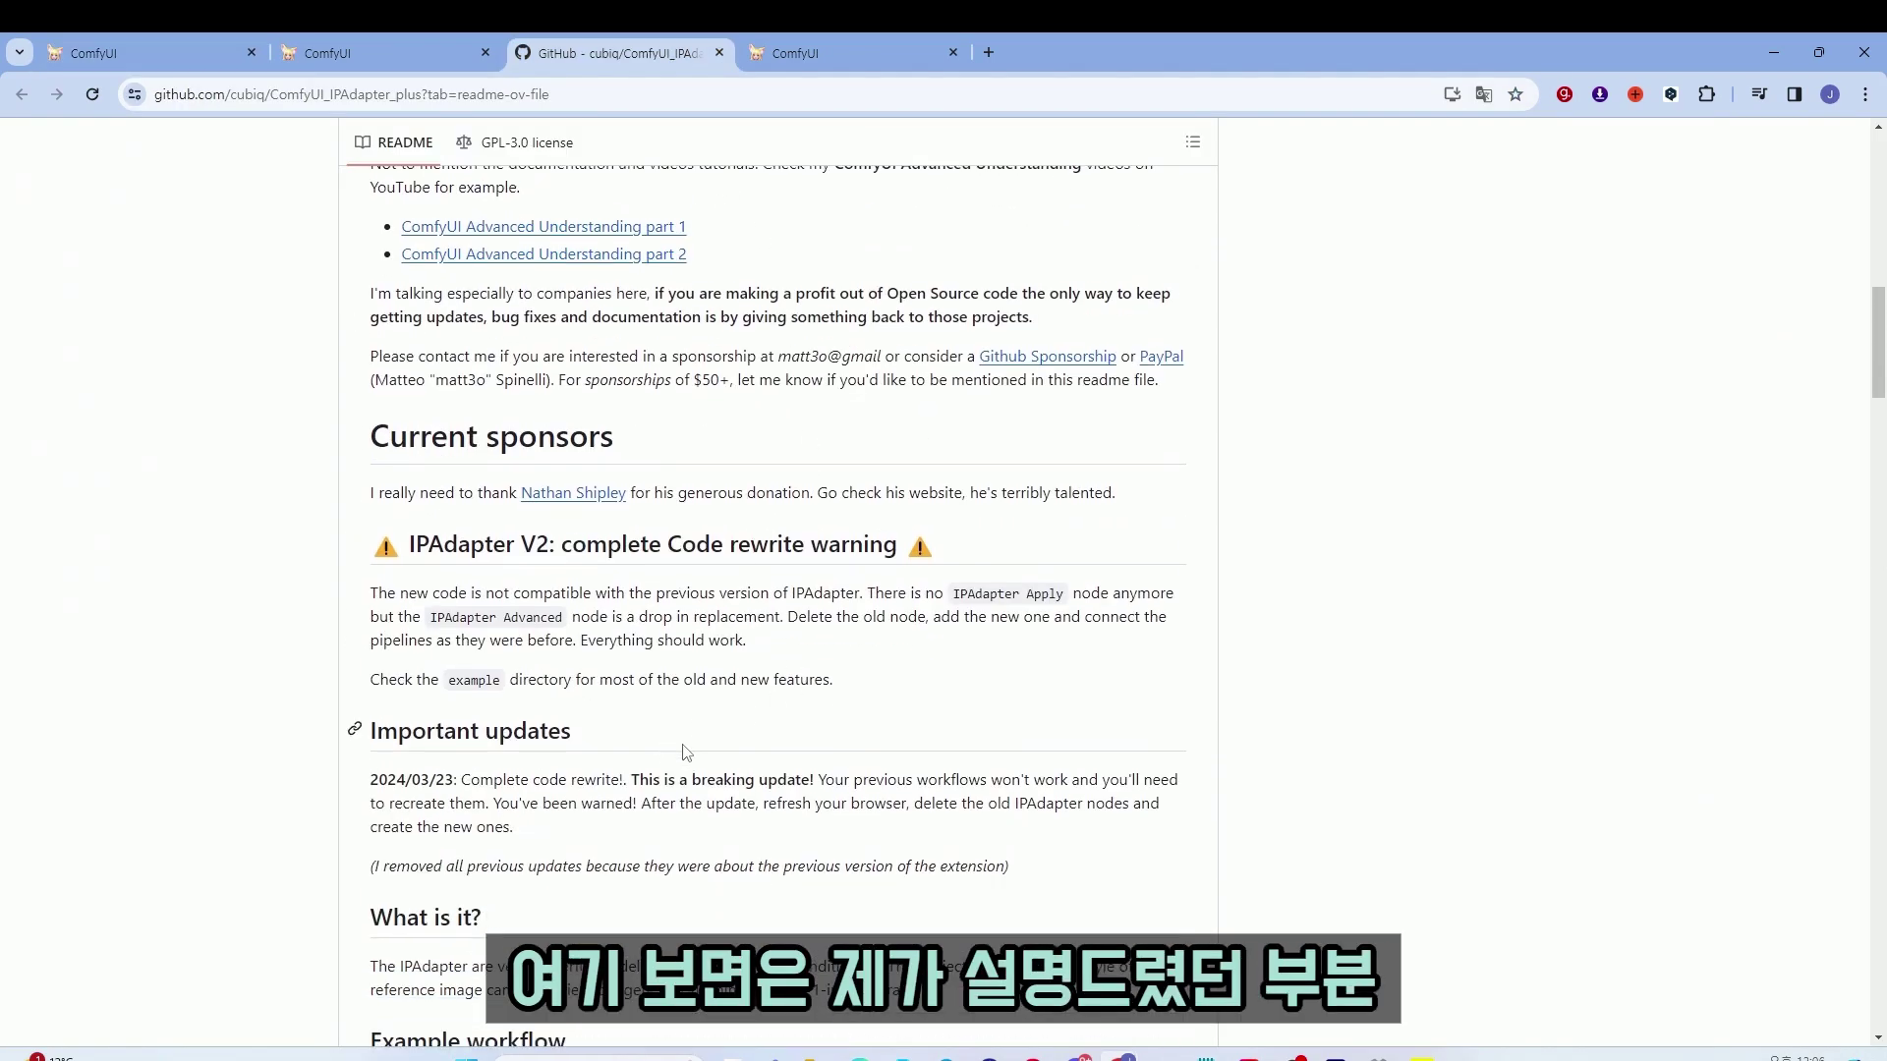
pyautogui.moveTo(631, 779); pyautogui.dragTo(1070, 789)
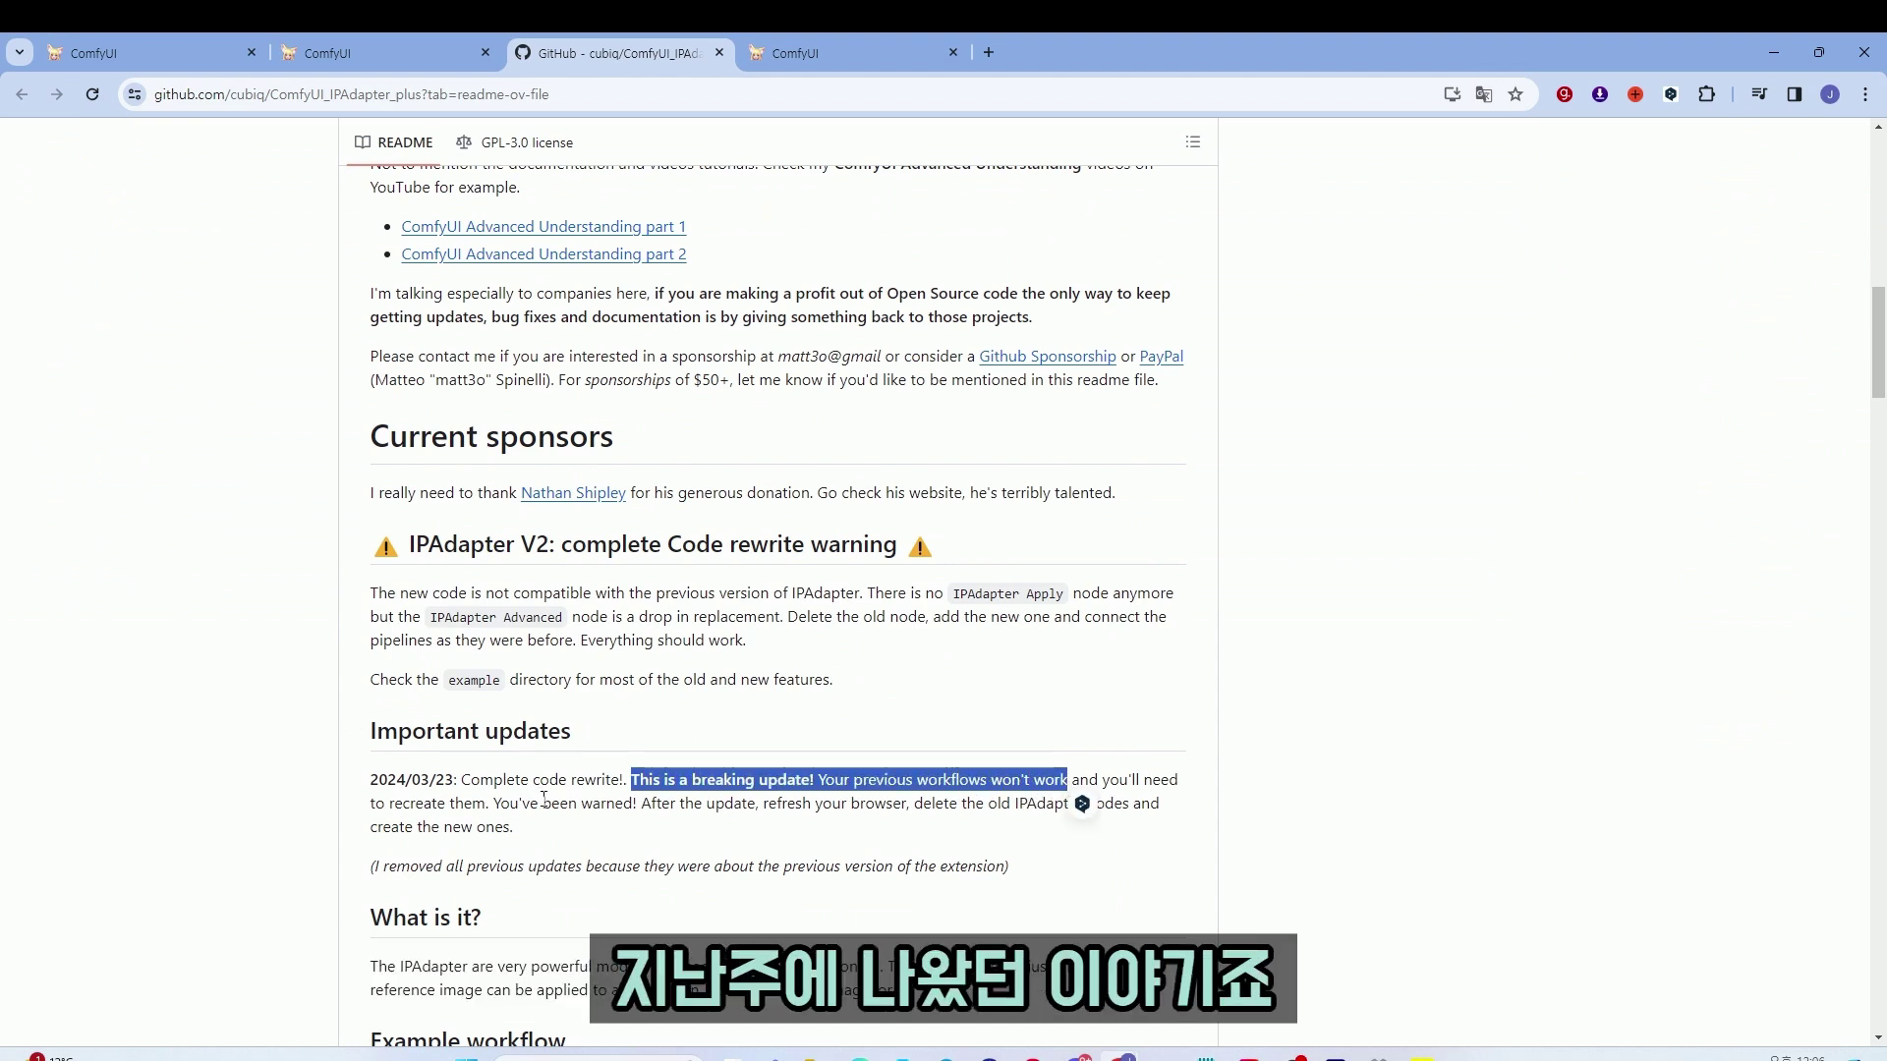
pyautogui.click(1186, 732)
# Examine the README's Installation lists of clip_vision, ipadapter, FaceID and LoRA models, highlighting the Deprecated label before ip-adapter_sd15_light.safetensors
pyautogui.scroll(-10, 1187, 732)
pyautogui.scroll(-9, 1186, 732)
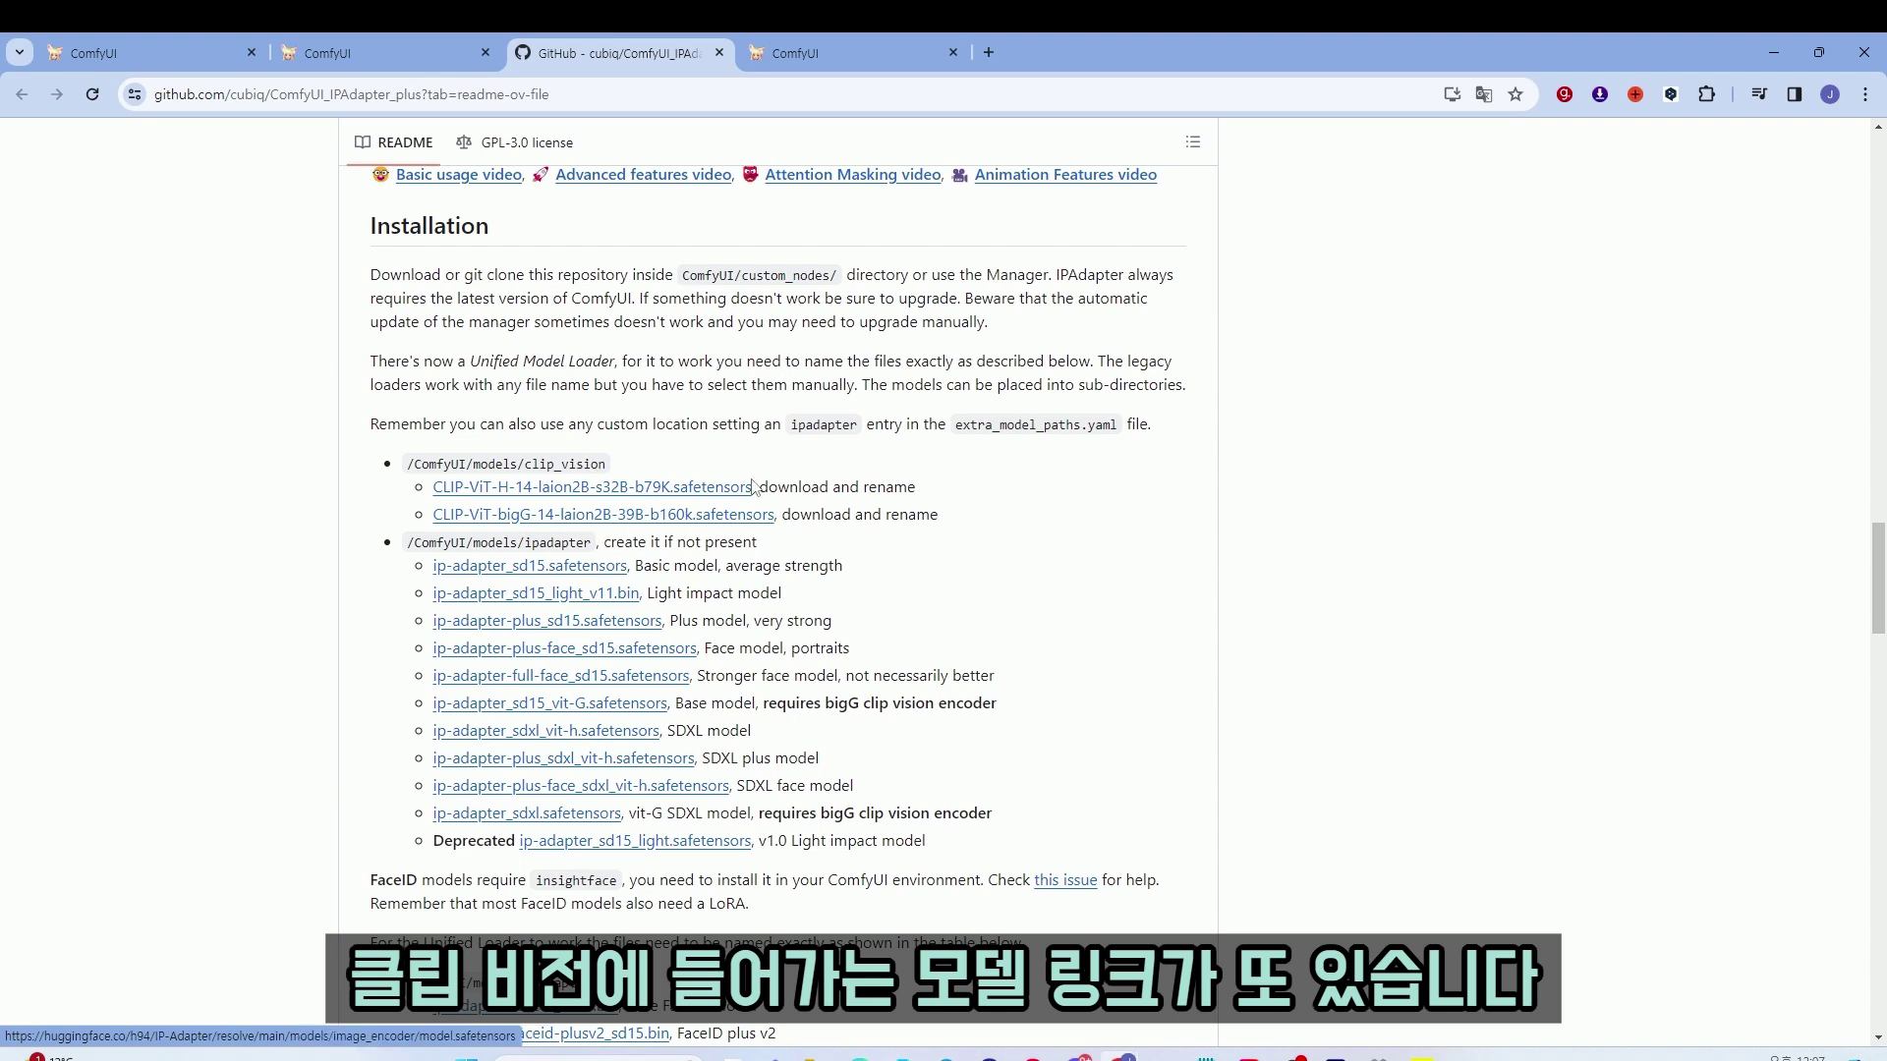
pyautogui.scroll(-3, 528, 573)
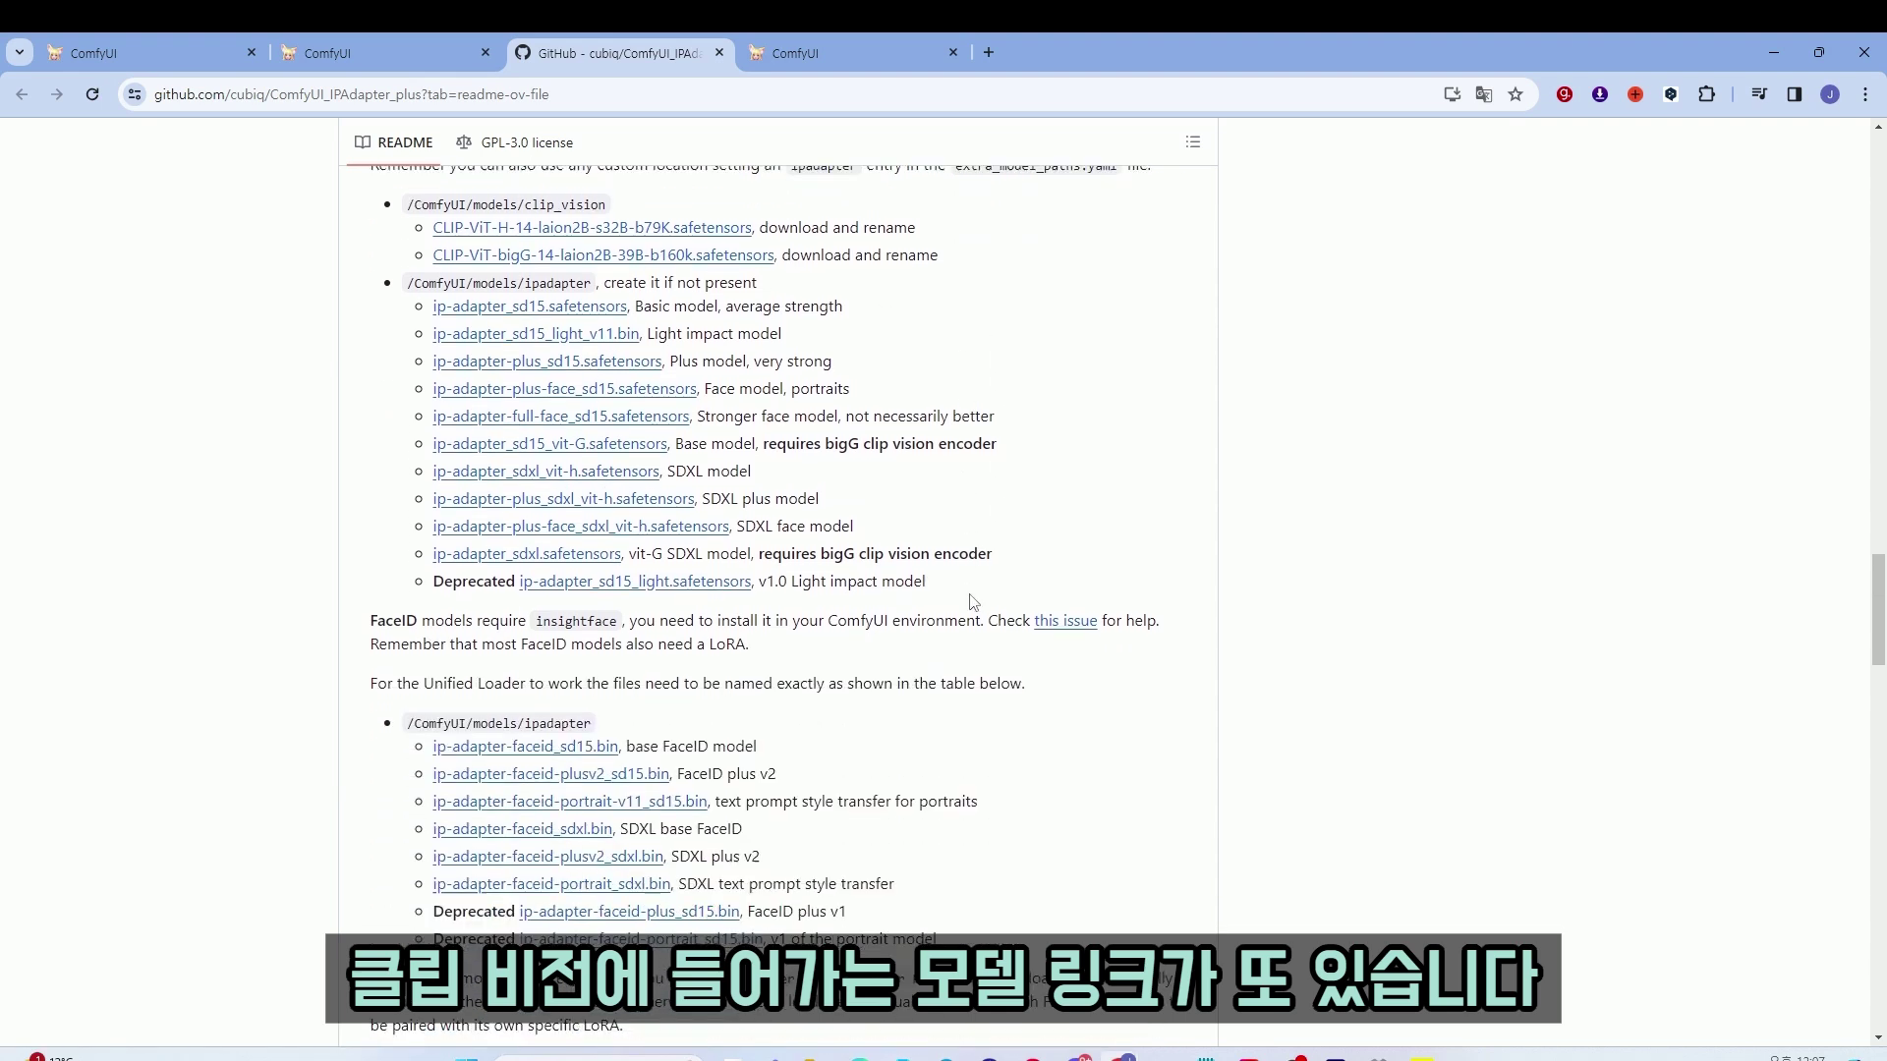
pyautogui.moveTo(434, 557); pyautogui.dragTo(516, 552)
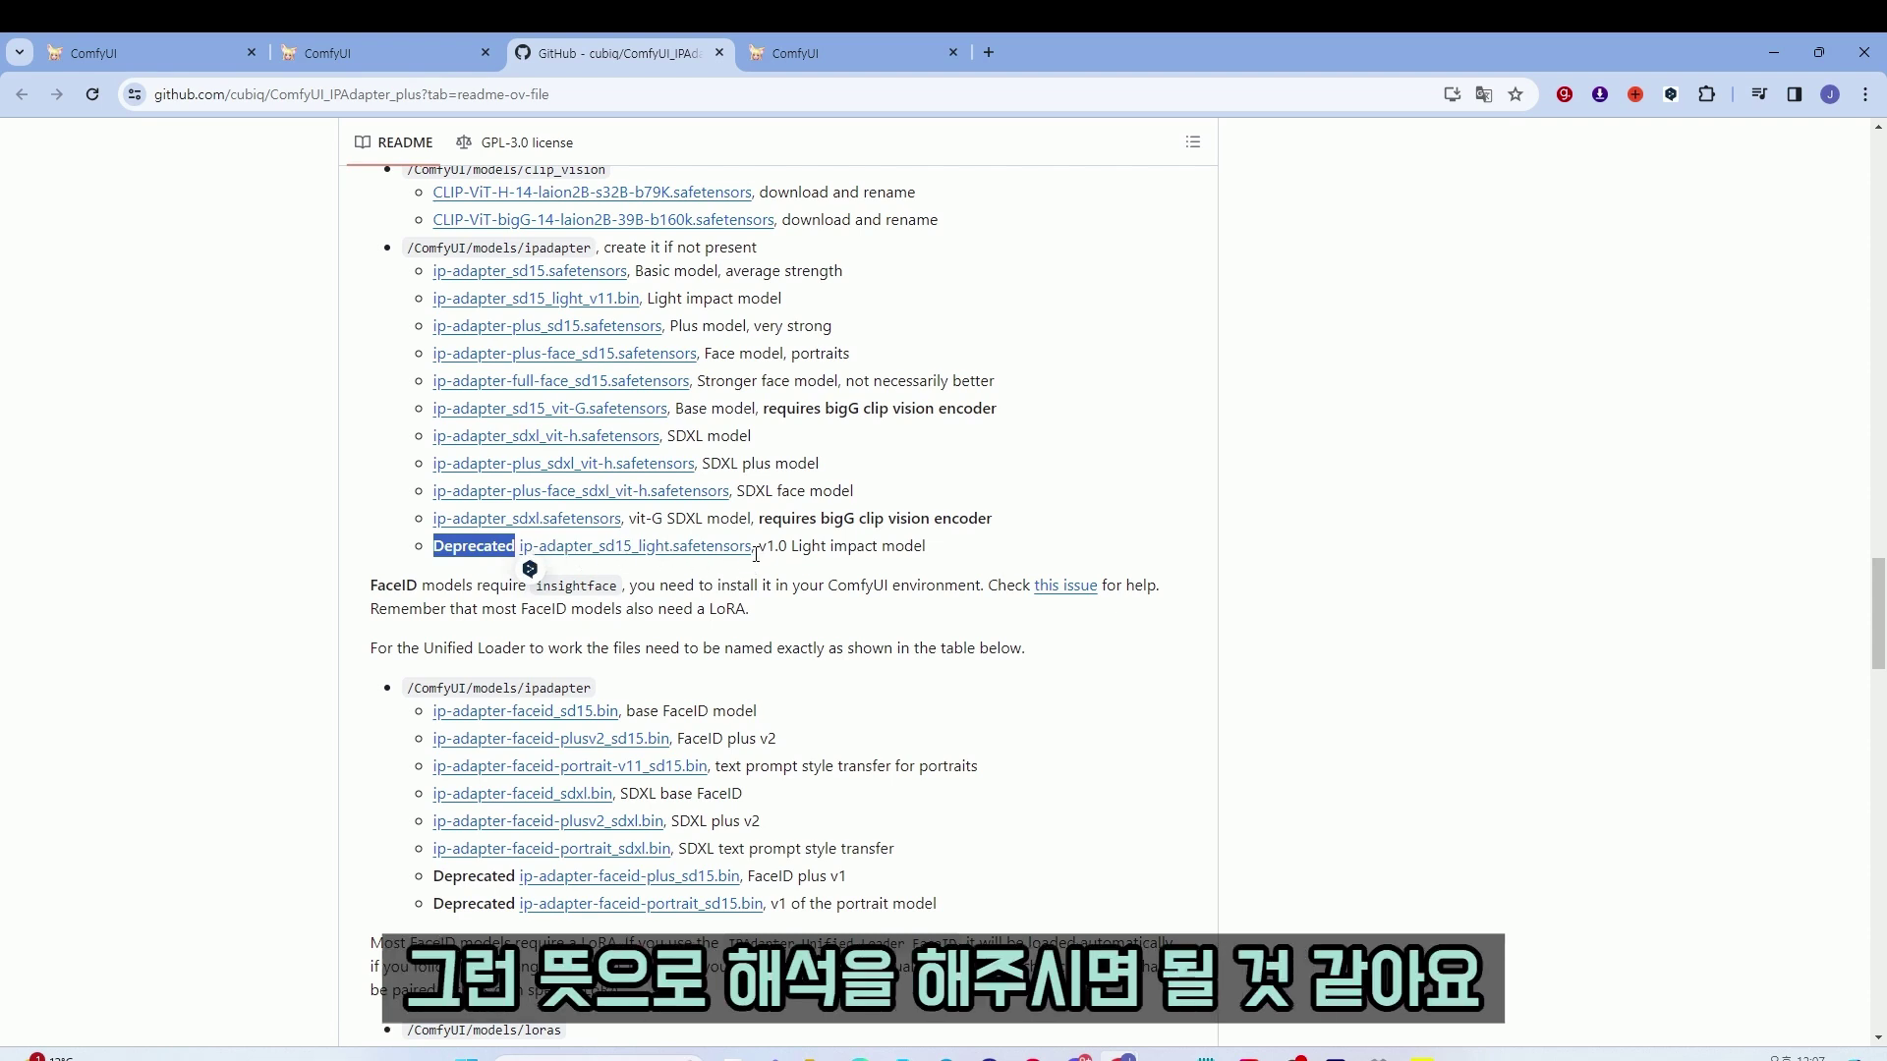
pyautogui.scroll(-1, 757, 555)
pyautogui.scroll(-1, 757, 555)
pyautogui.scroll(-2, 727, 787)
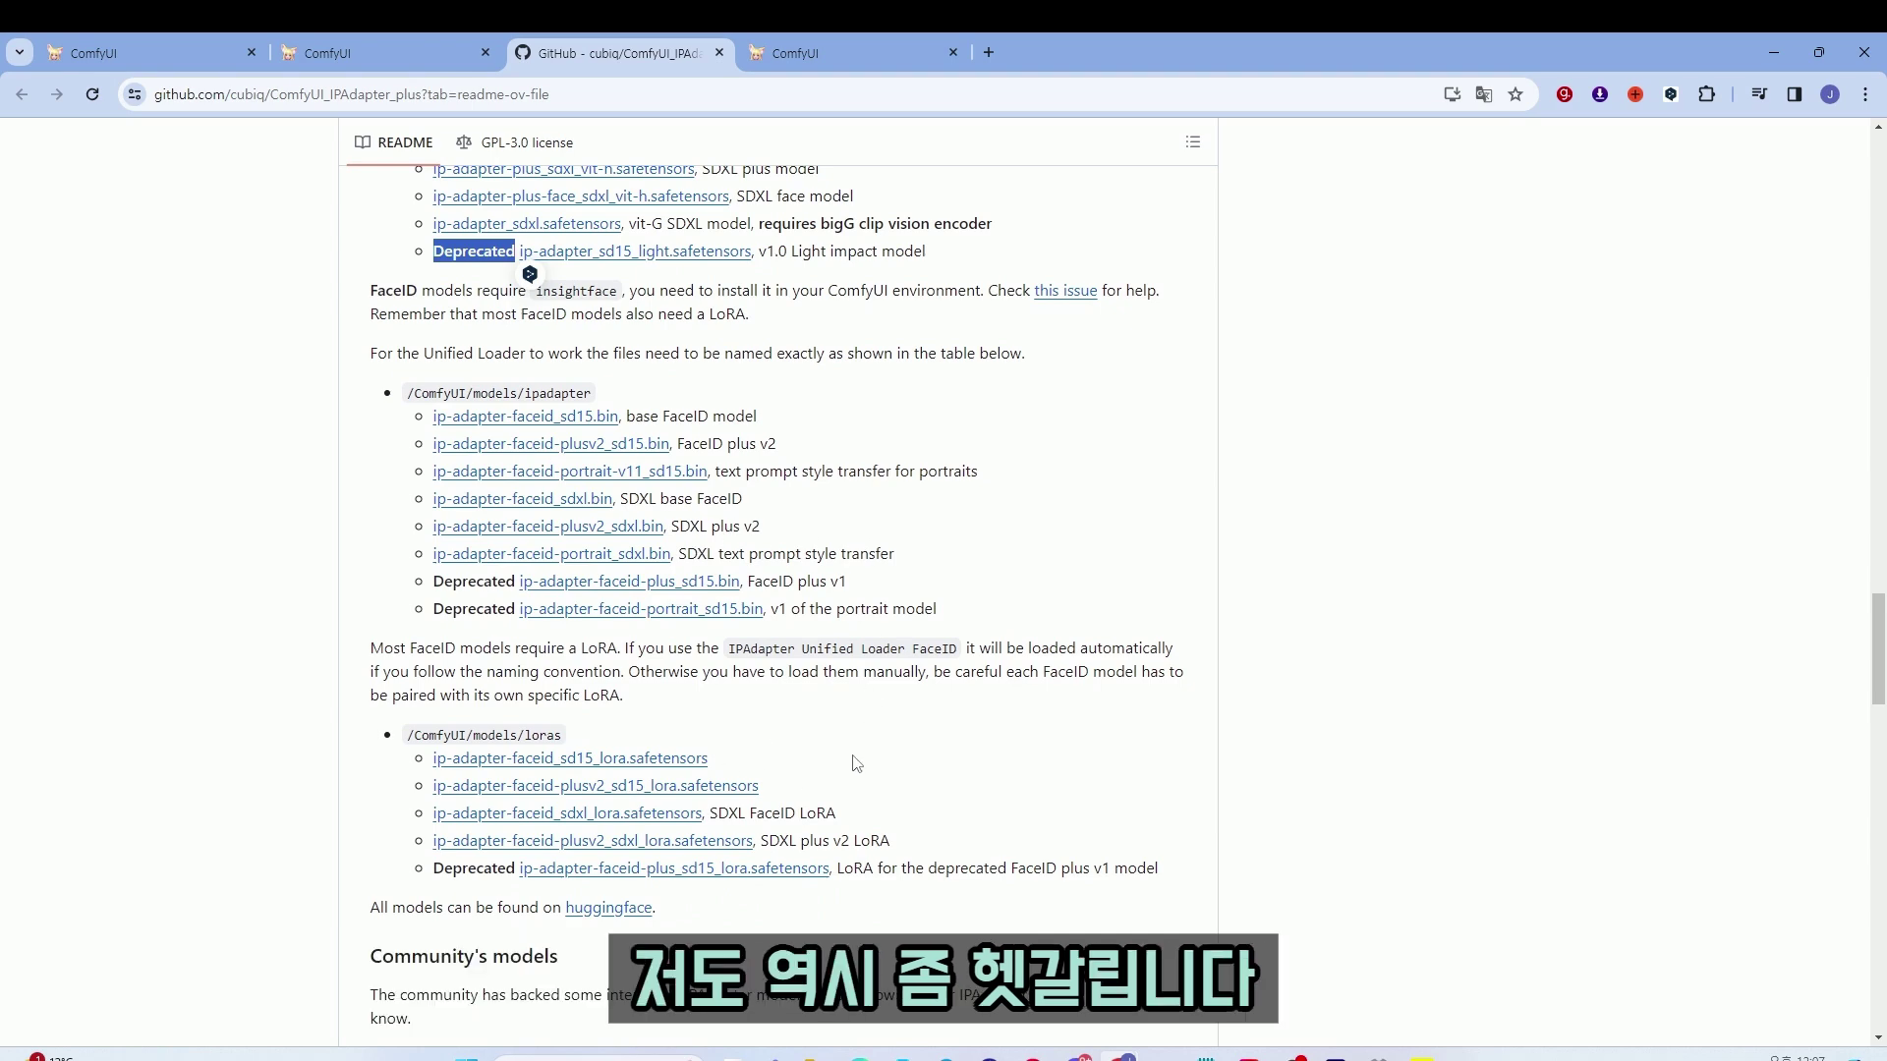
pyautogui.scroll(4, 855, 762)
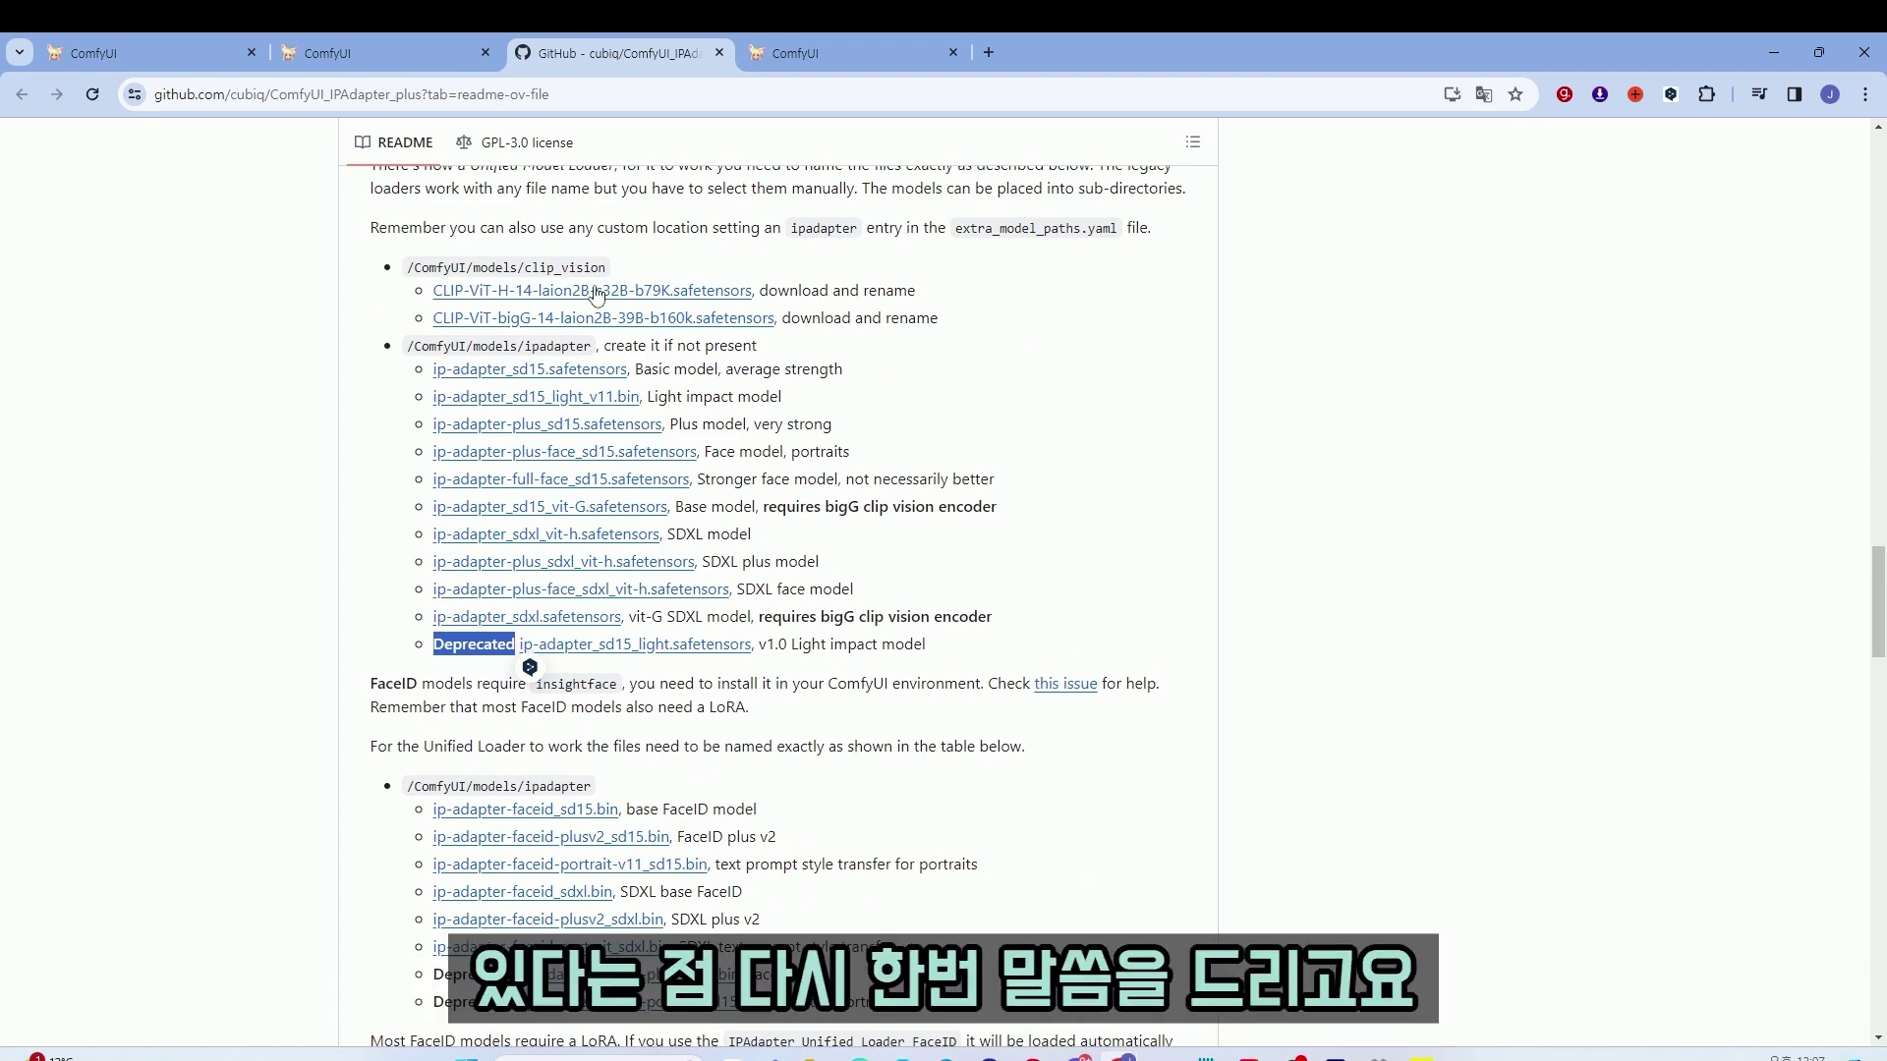
# Review the IPAdapter Unified Loader's preset options and compare the single-loader workflow with the prepared six-branch comparison workflow in the other ComfyUI tab
pyautogui.hotkey('ctrl', '1')
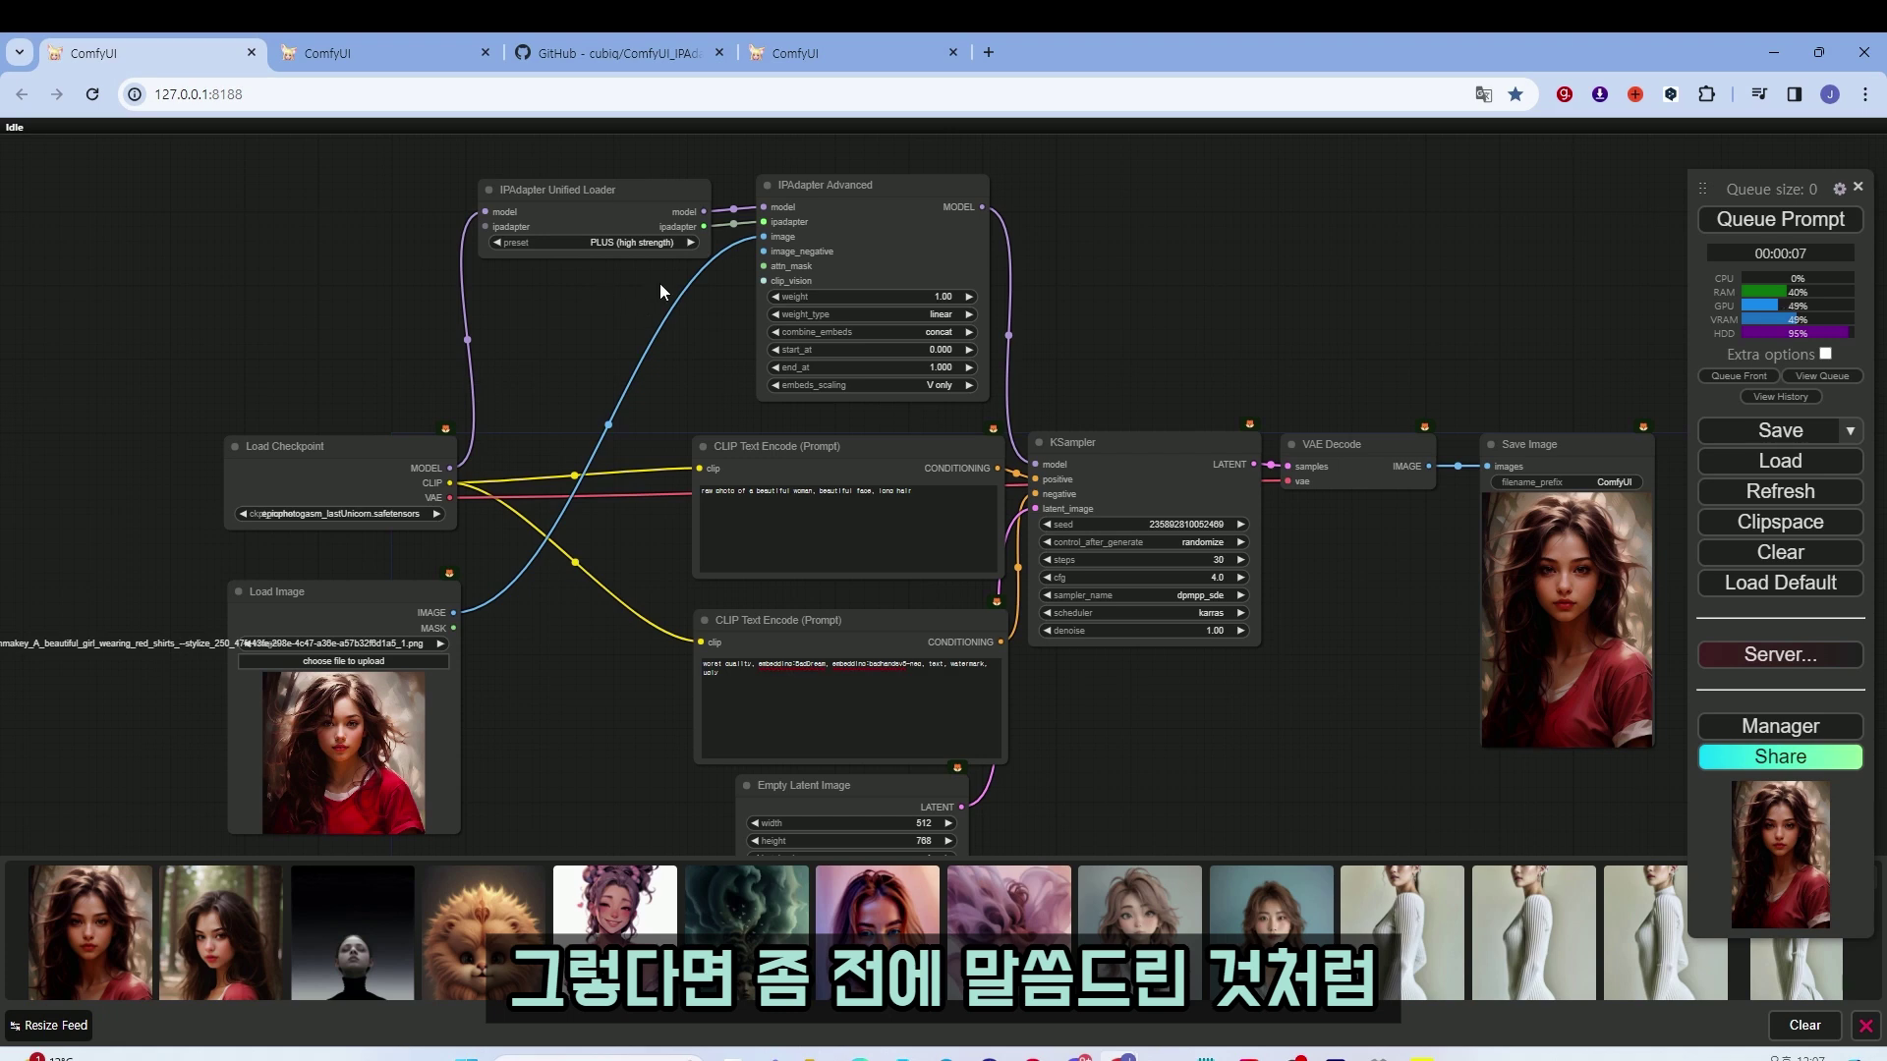
pyautogui.click(649, 243)
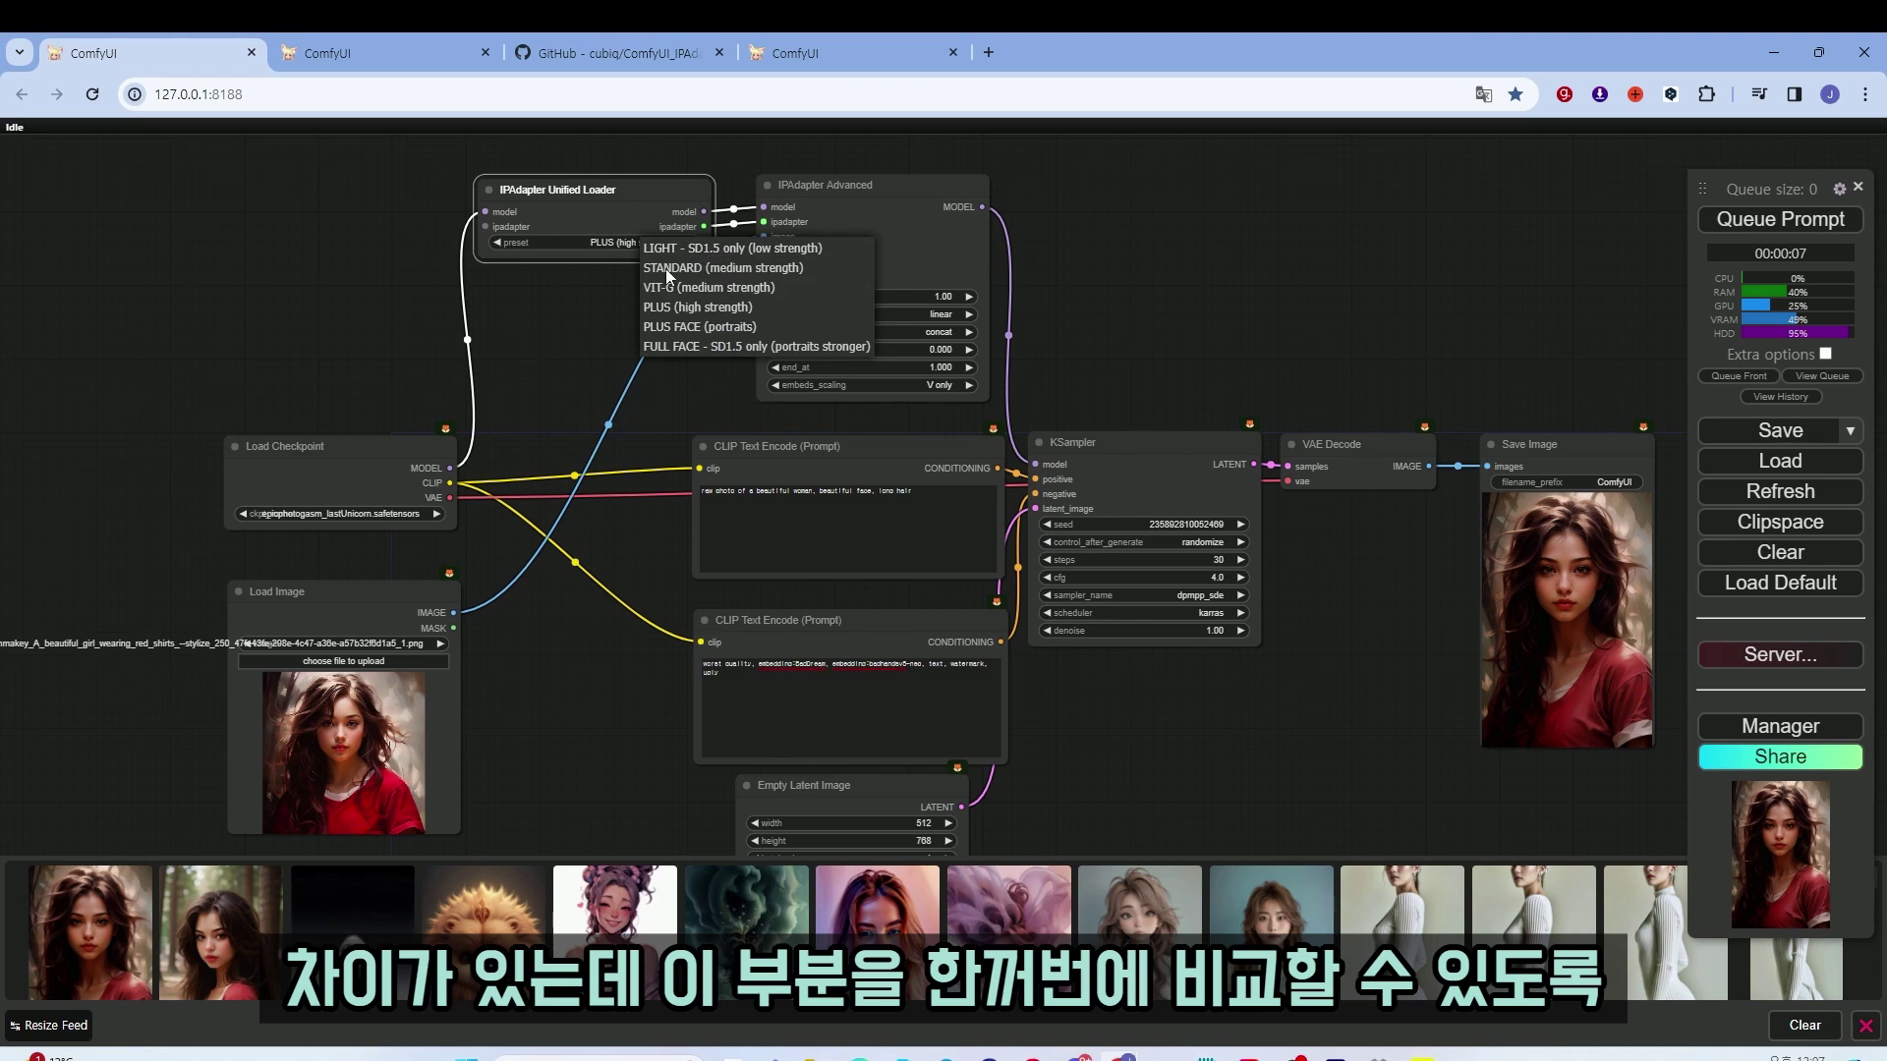
pyautogui.click(416, 55)
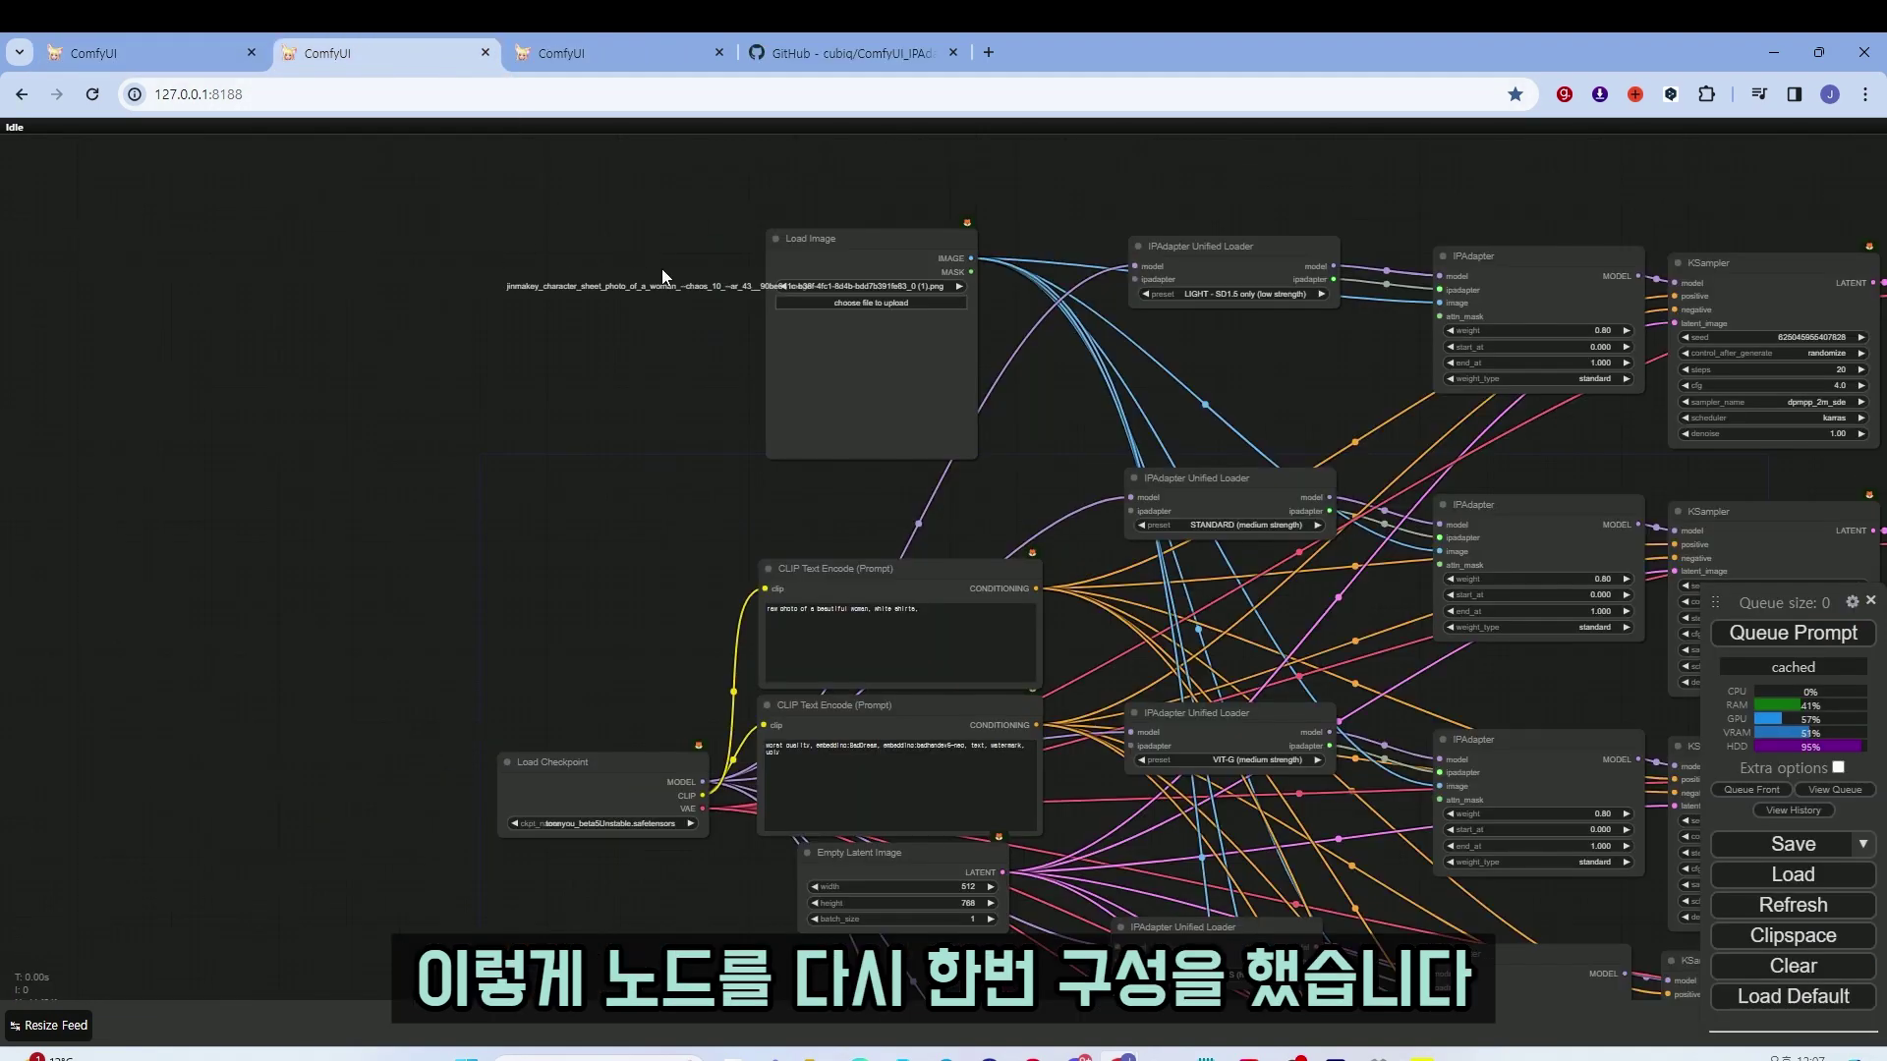
pyautogui.scroll(-8, 662, 268)
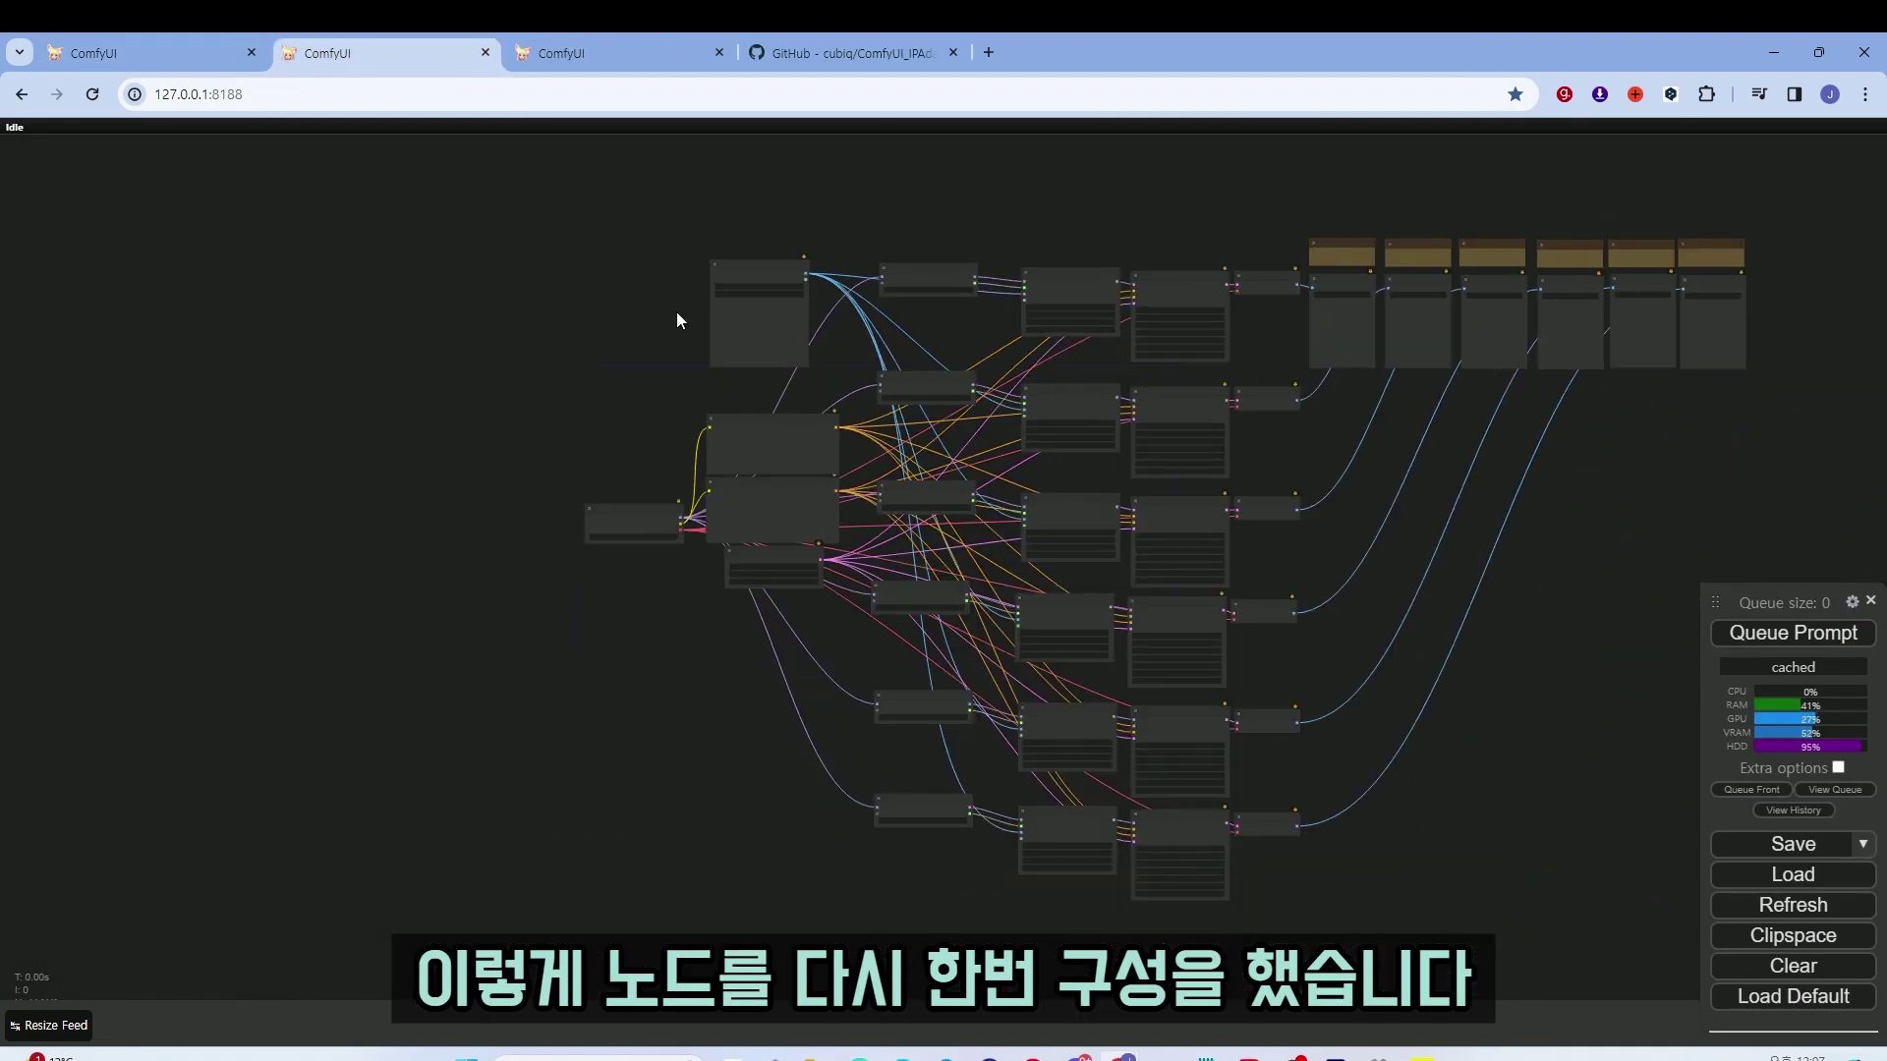
pyautogui.scroll(2, 982, 374)
pyautogui.scroll(-5, 1251, 417)
pyautogui.scroll(5, 1431, 454)
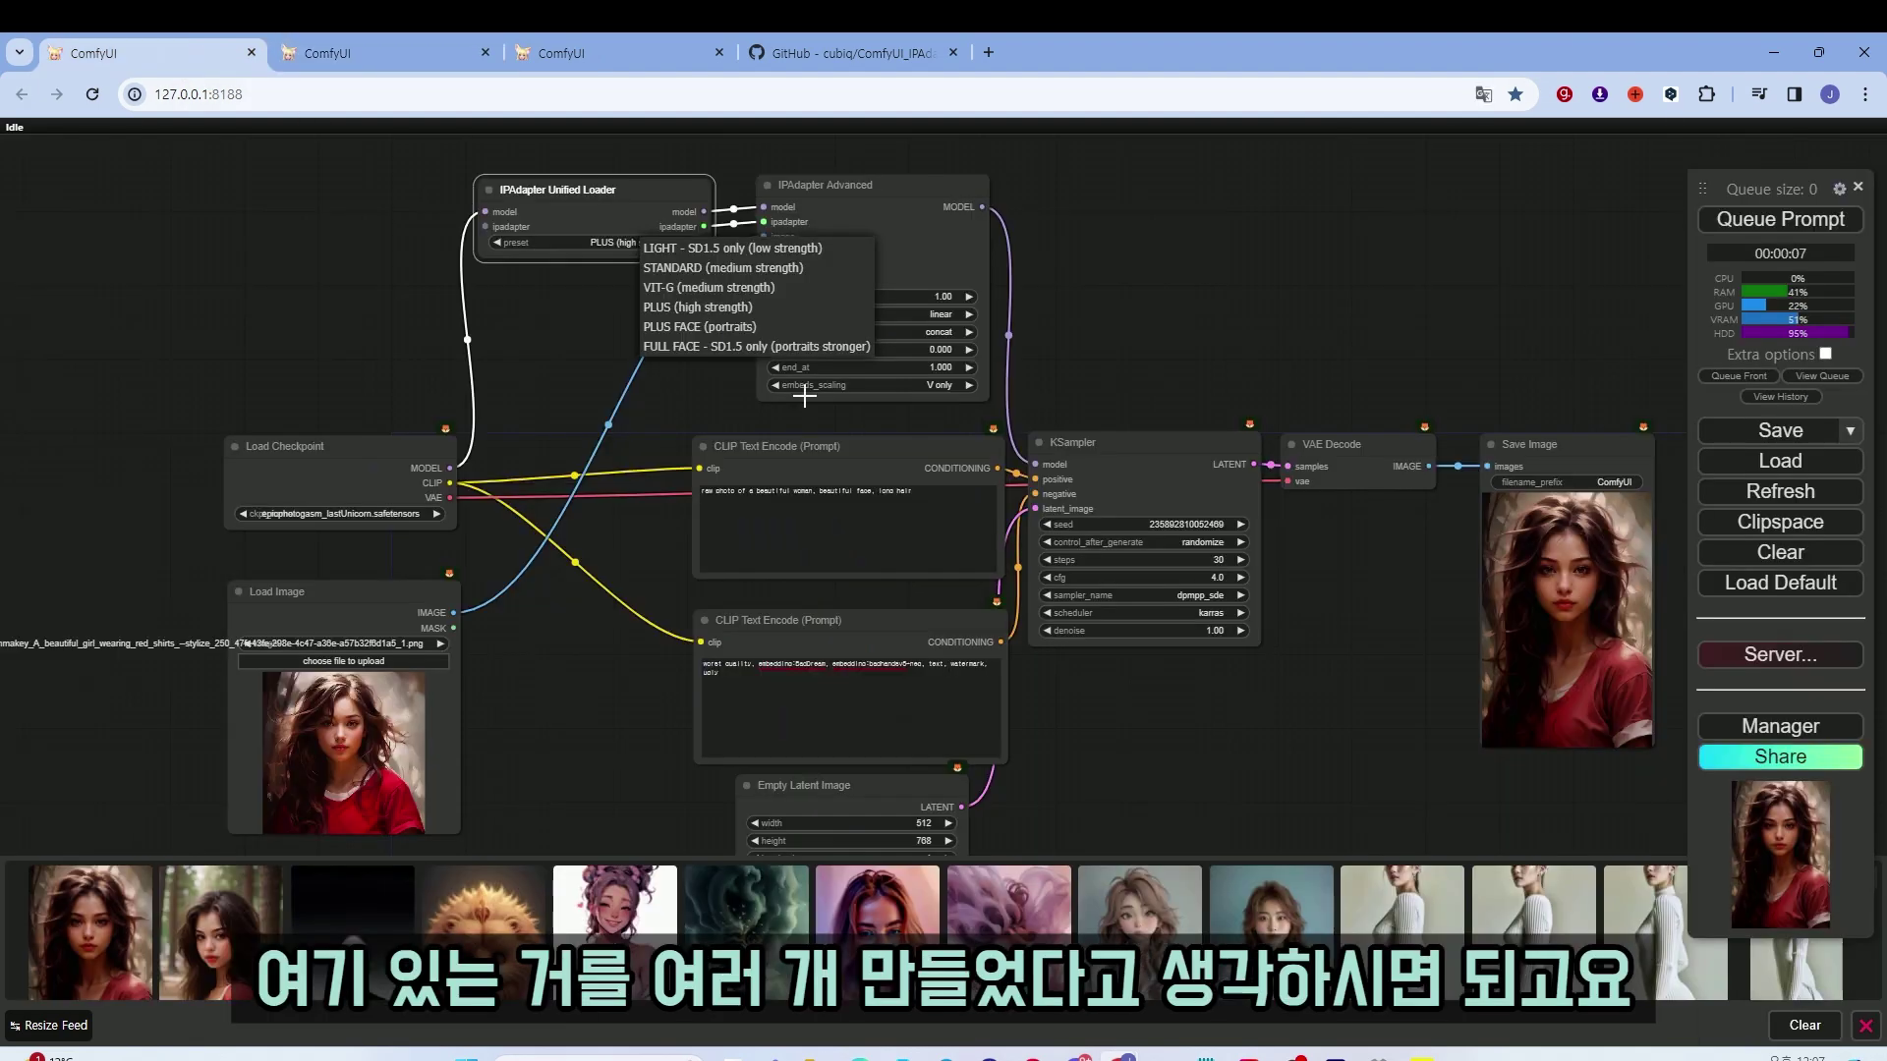
pyautogui.scroll(-3, 895, 514)
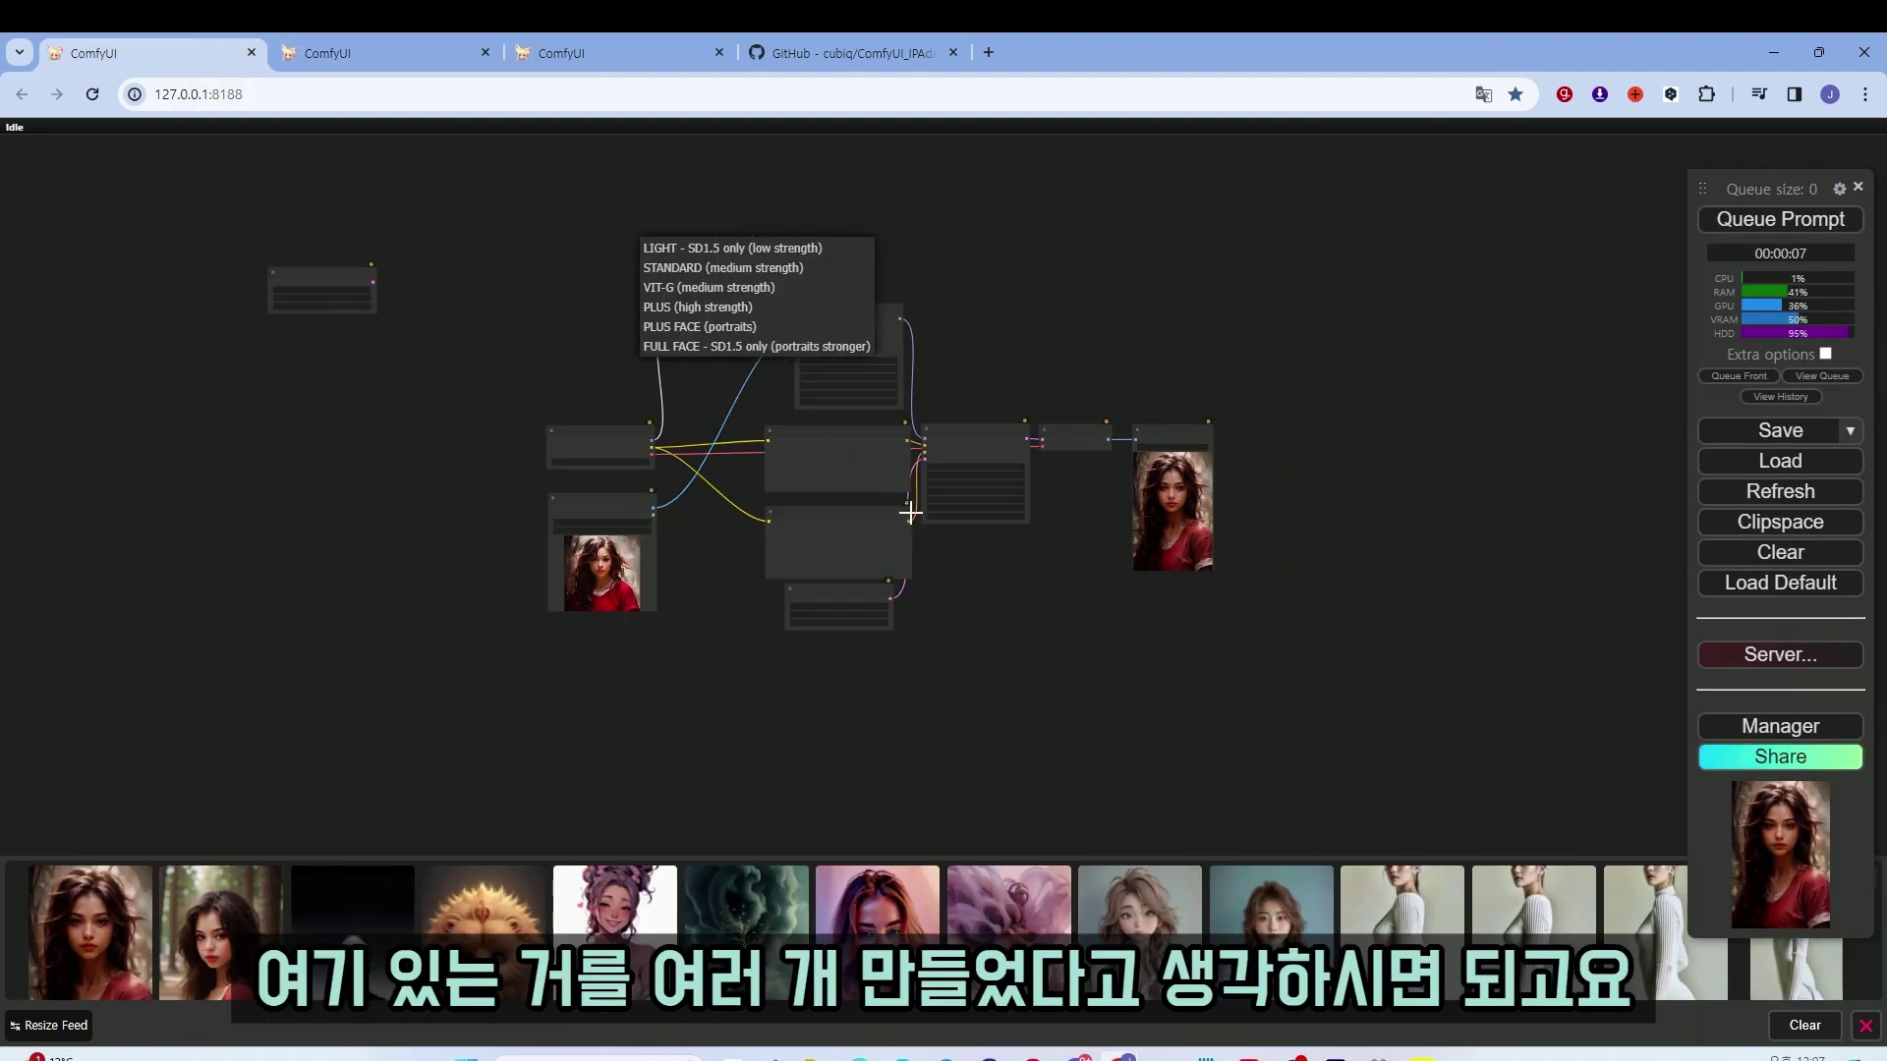
pyautogui.click(436, 56)
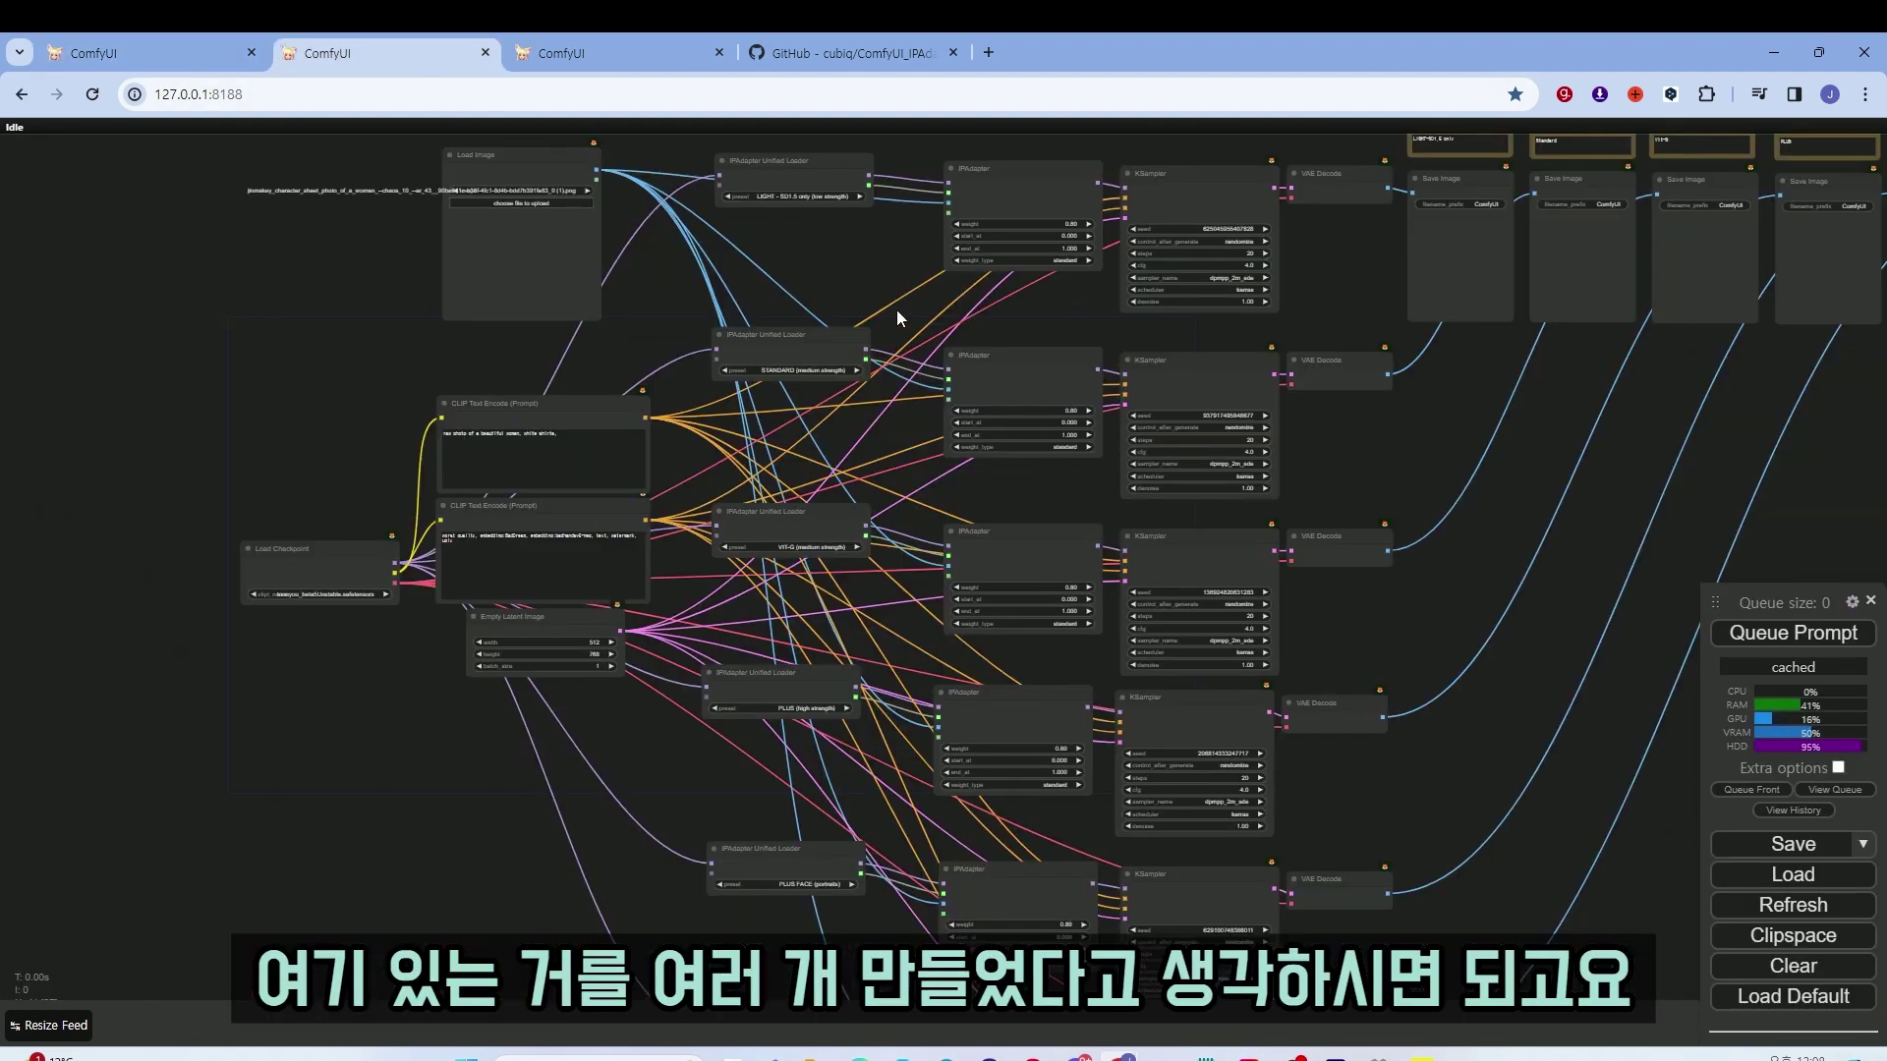
# Set the Load Checkpoint node of the comparison workflow to epicphotogasm_lastUnicorn.safetensors
pyautogui.scroll(9, 403, 432)
pyautogui.click(292, 785)
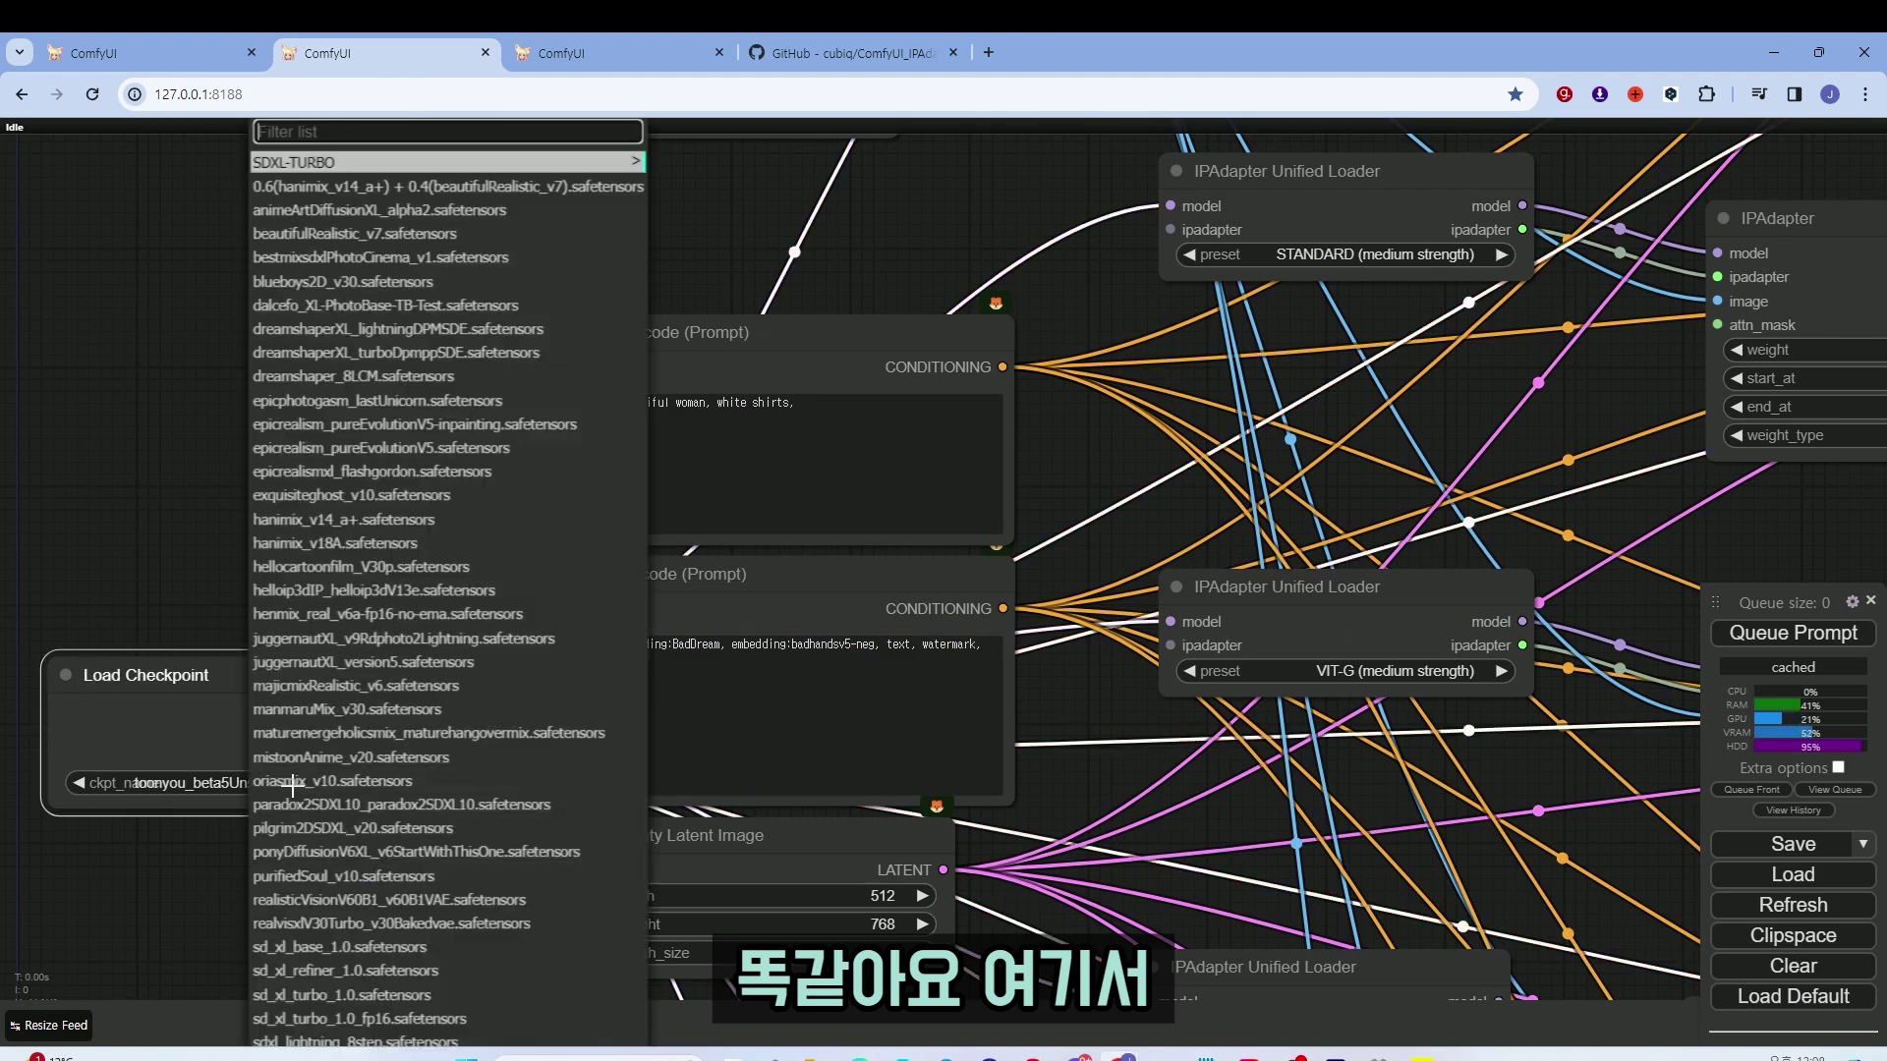
pyautogui.click(294, 401)
# Load the 3D fluffy lion picture as the reference image in the Load Image node
pyautogui.scroll(-5, 287, 458)
pyautogui.scroll(2, 264, 488)
pyautogui.moveTo(411, 212); pyautogui.dragTo(344, 331)
pyautogui.moveTo(267, 462); pyautogui.dragTo(263, 600)
pyautogui.click(495, 319)
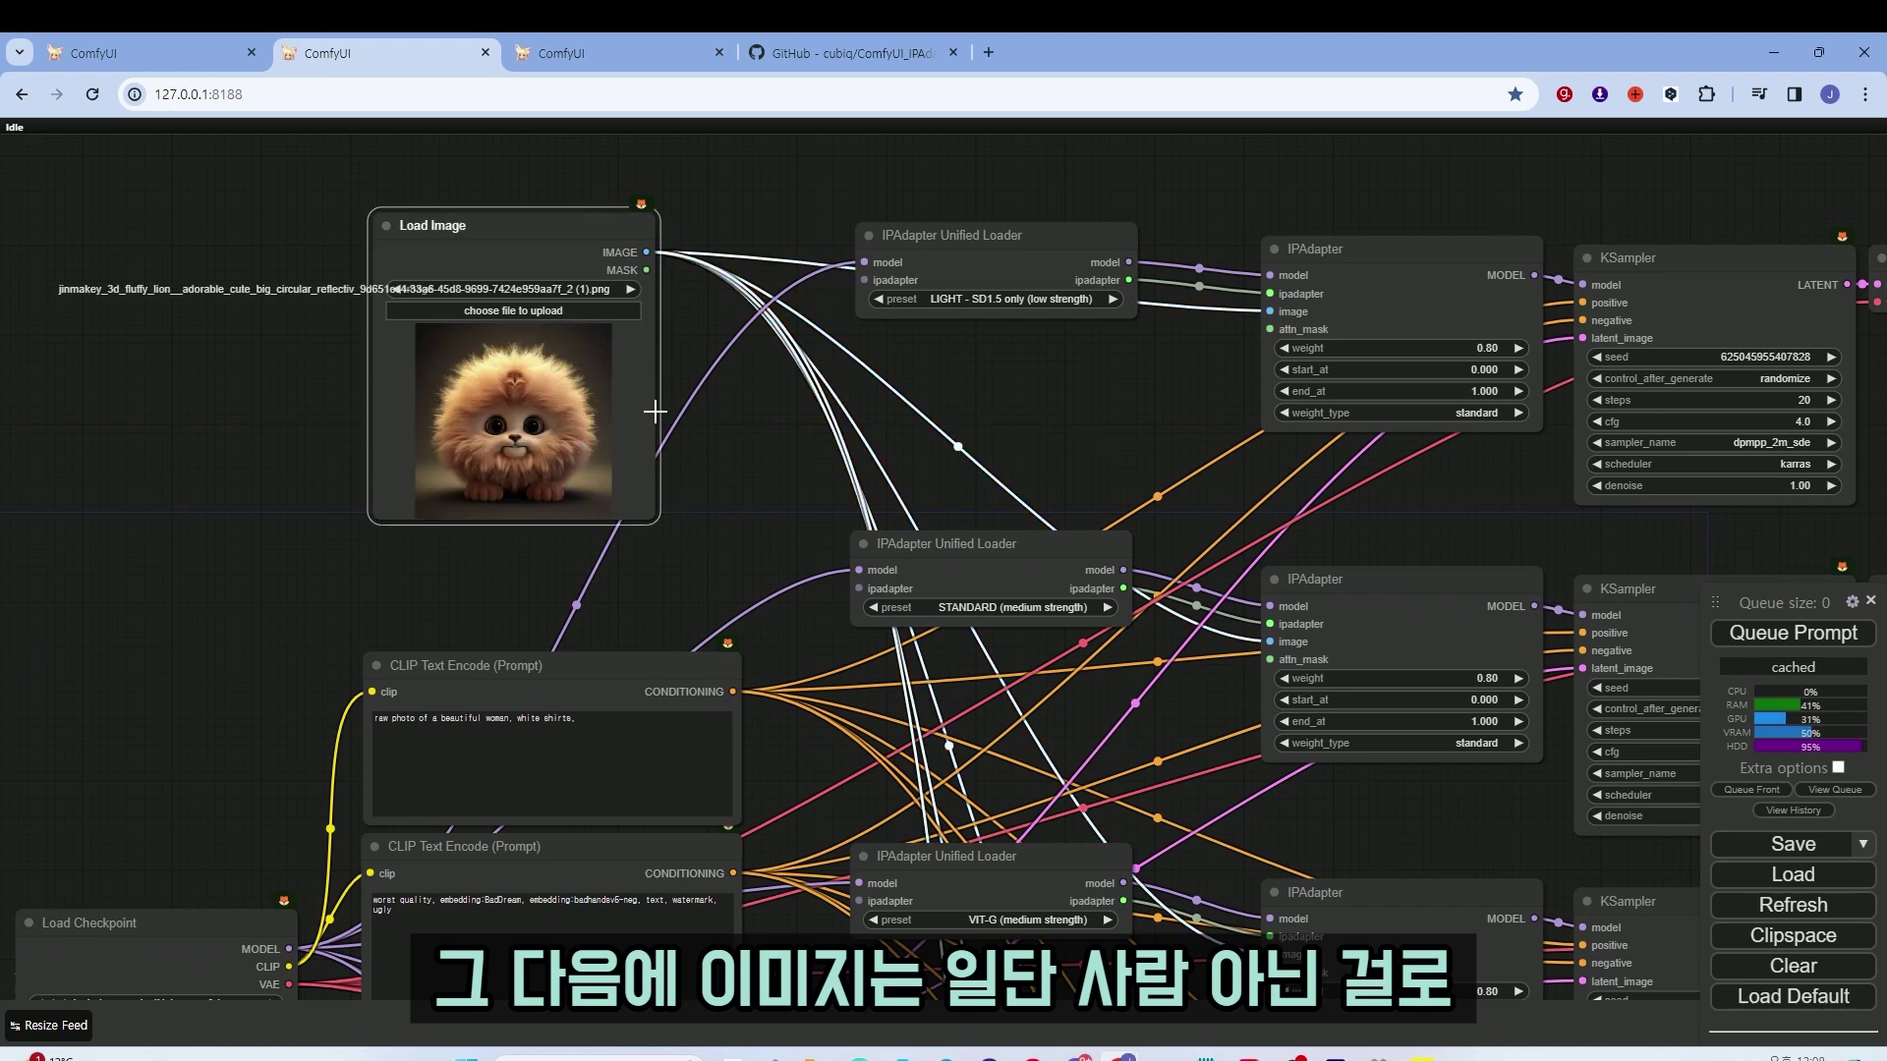
# Examine the preset of each IPAdapter Unified Loader, from LIGHT down to FULL FACE, along the branches of the comparison workflow
pyautogui.scroll(-2, 1012, 356)
pyautogui.moveTo(955, 340); pyautogui.dragTo(860, 285)
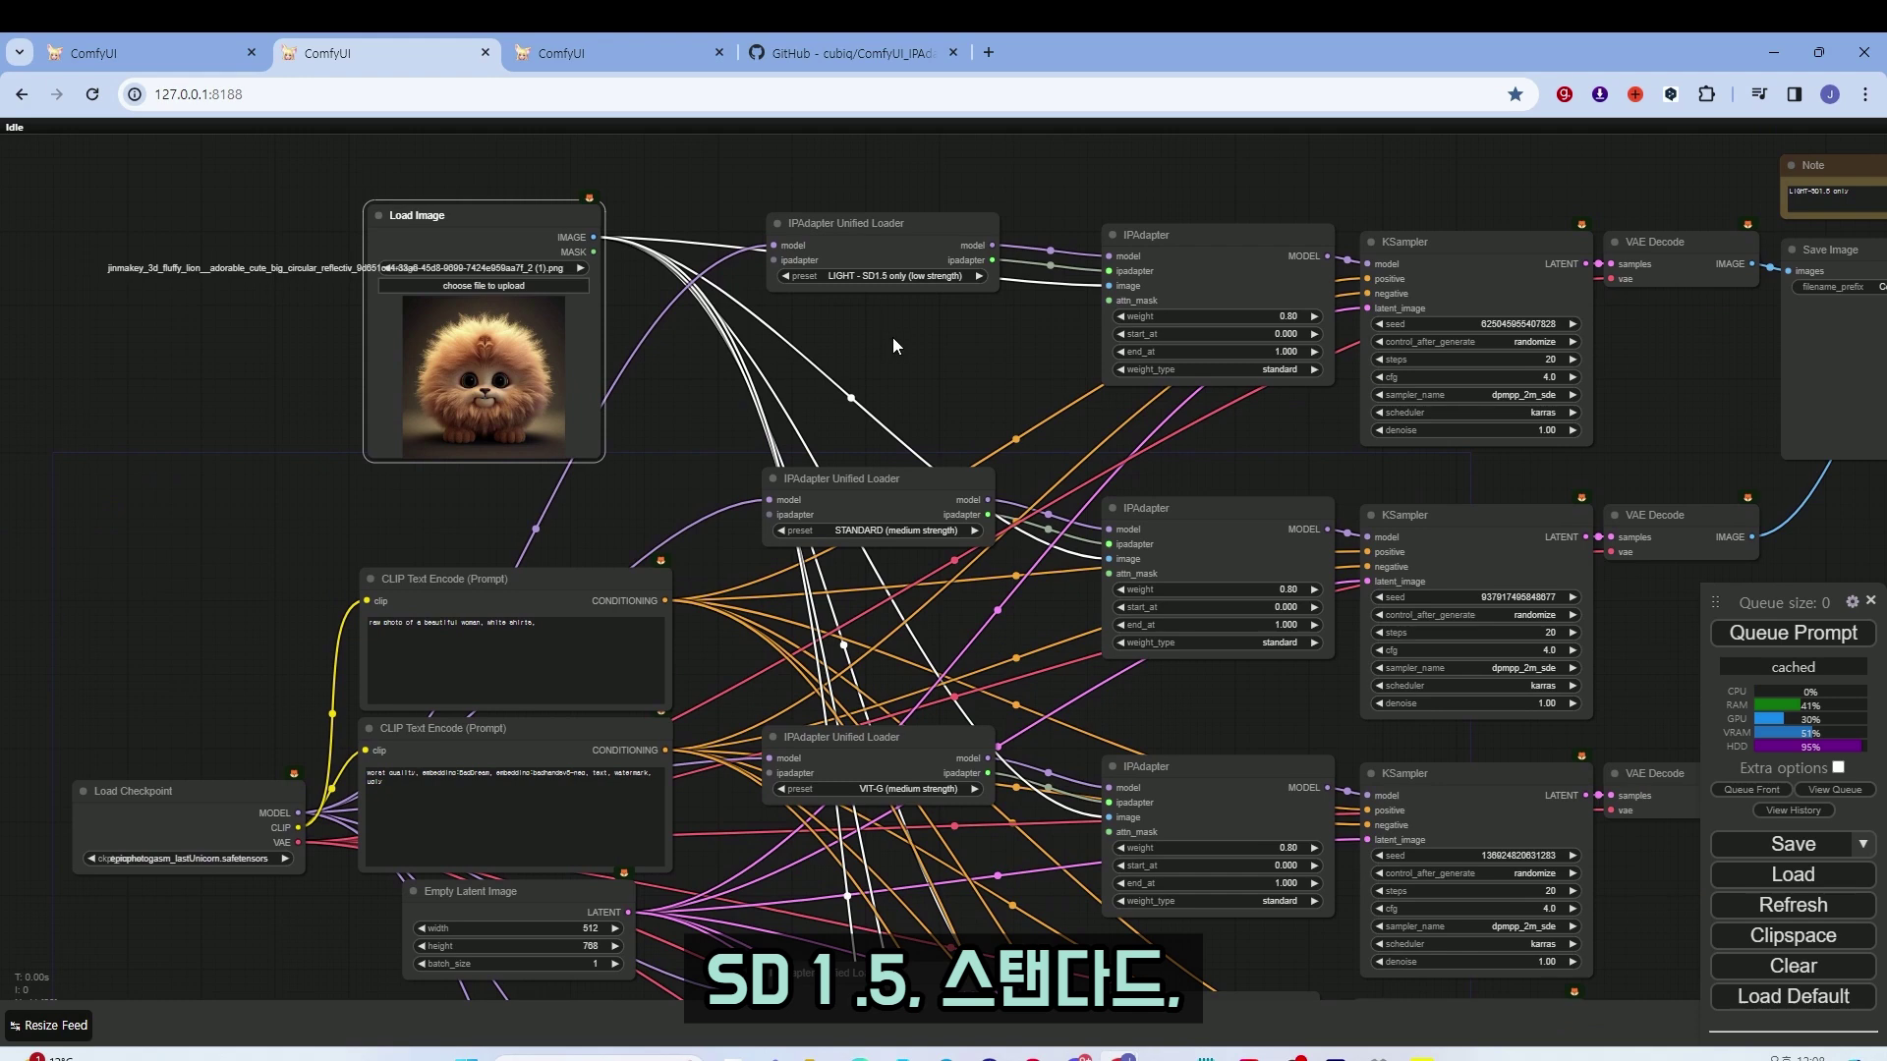
pyautogui.scroll(-2, 886, 328)
pyautogui.moveTo(918, 345); pyautogui.dragTo(924, 216)
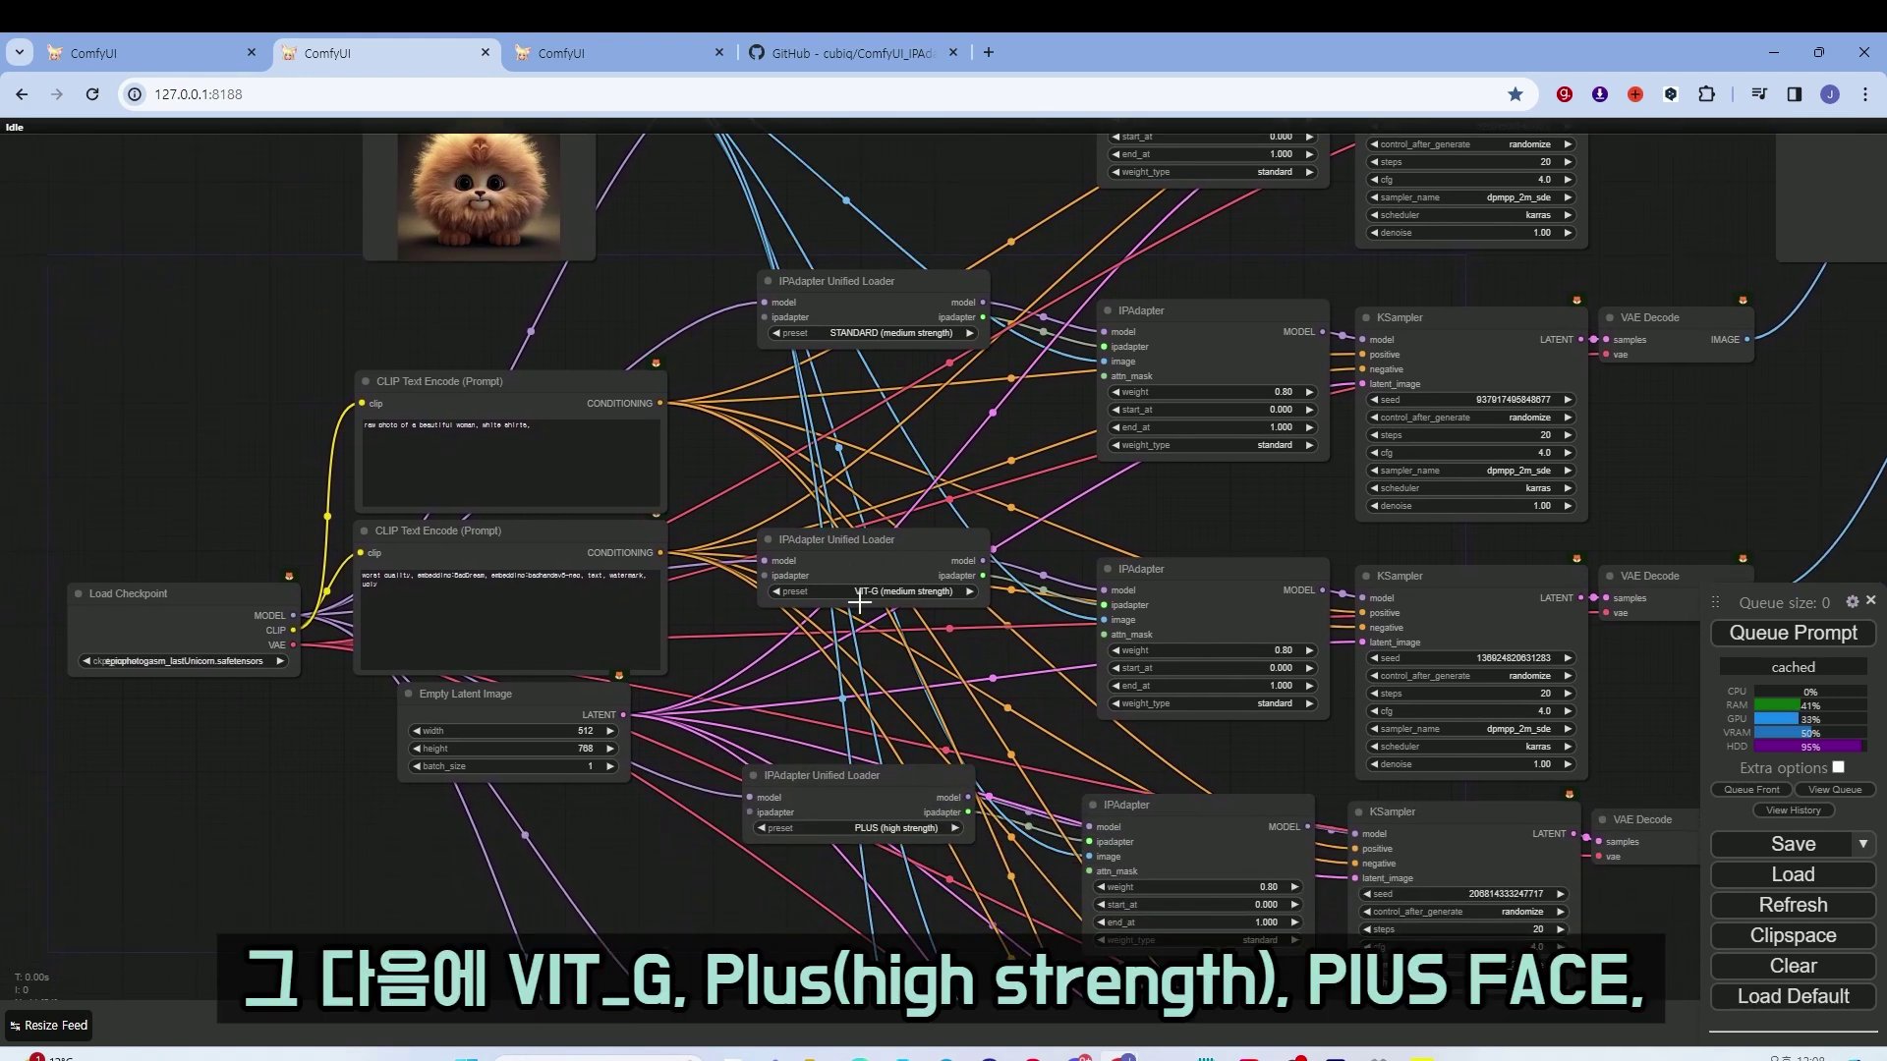
pyautogui.scroll(-2, 1010, 435)
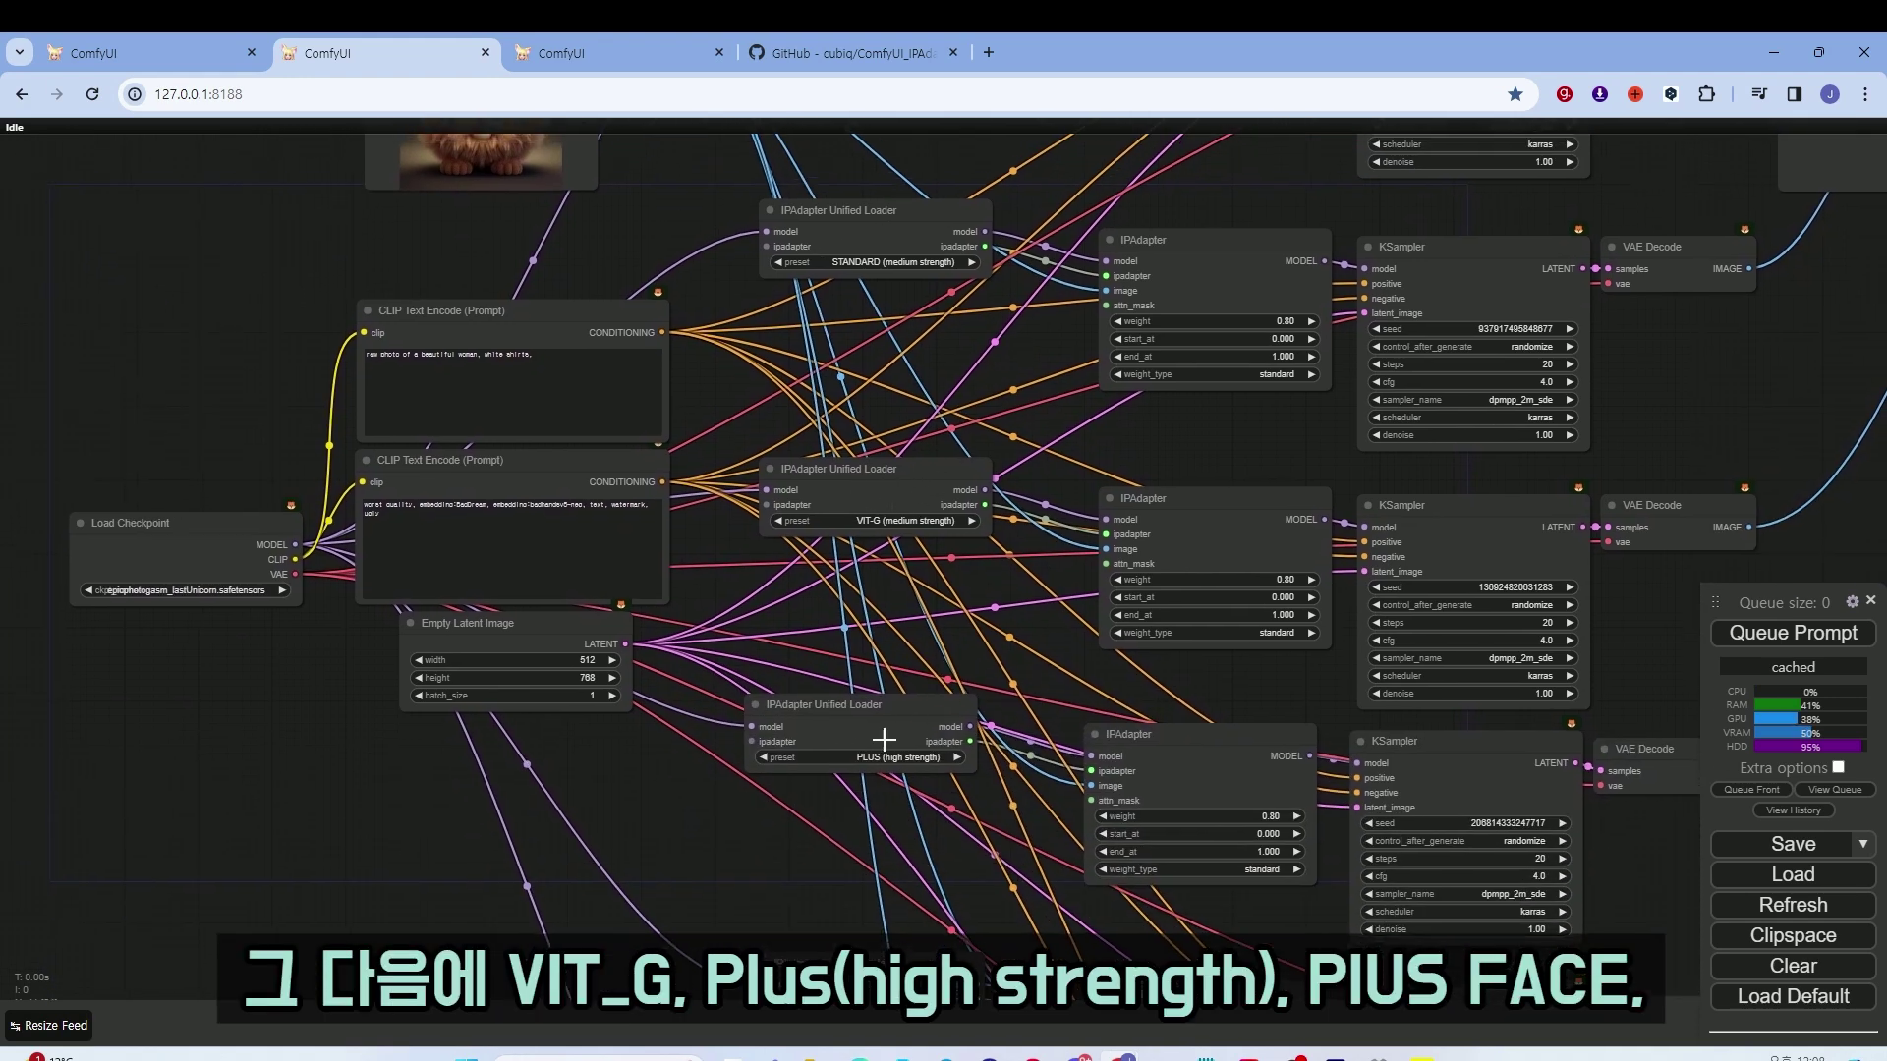
pyautogui.scroll(-6, 704, 810)
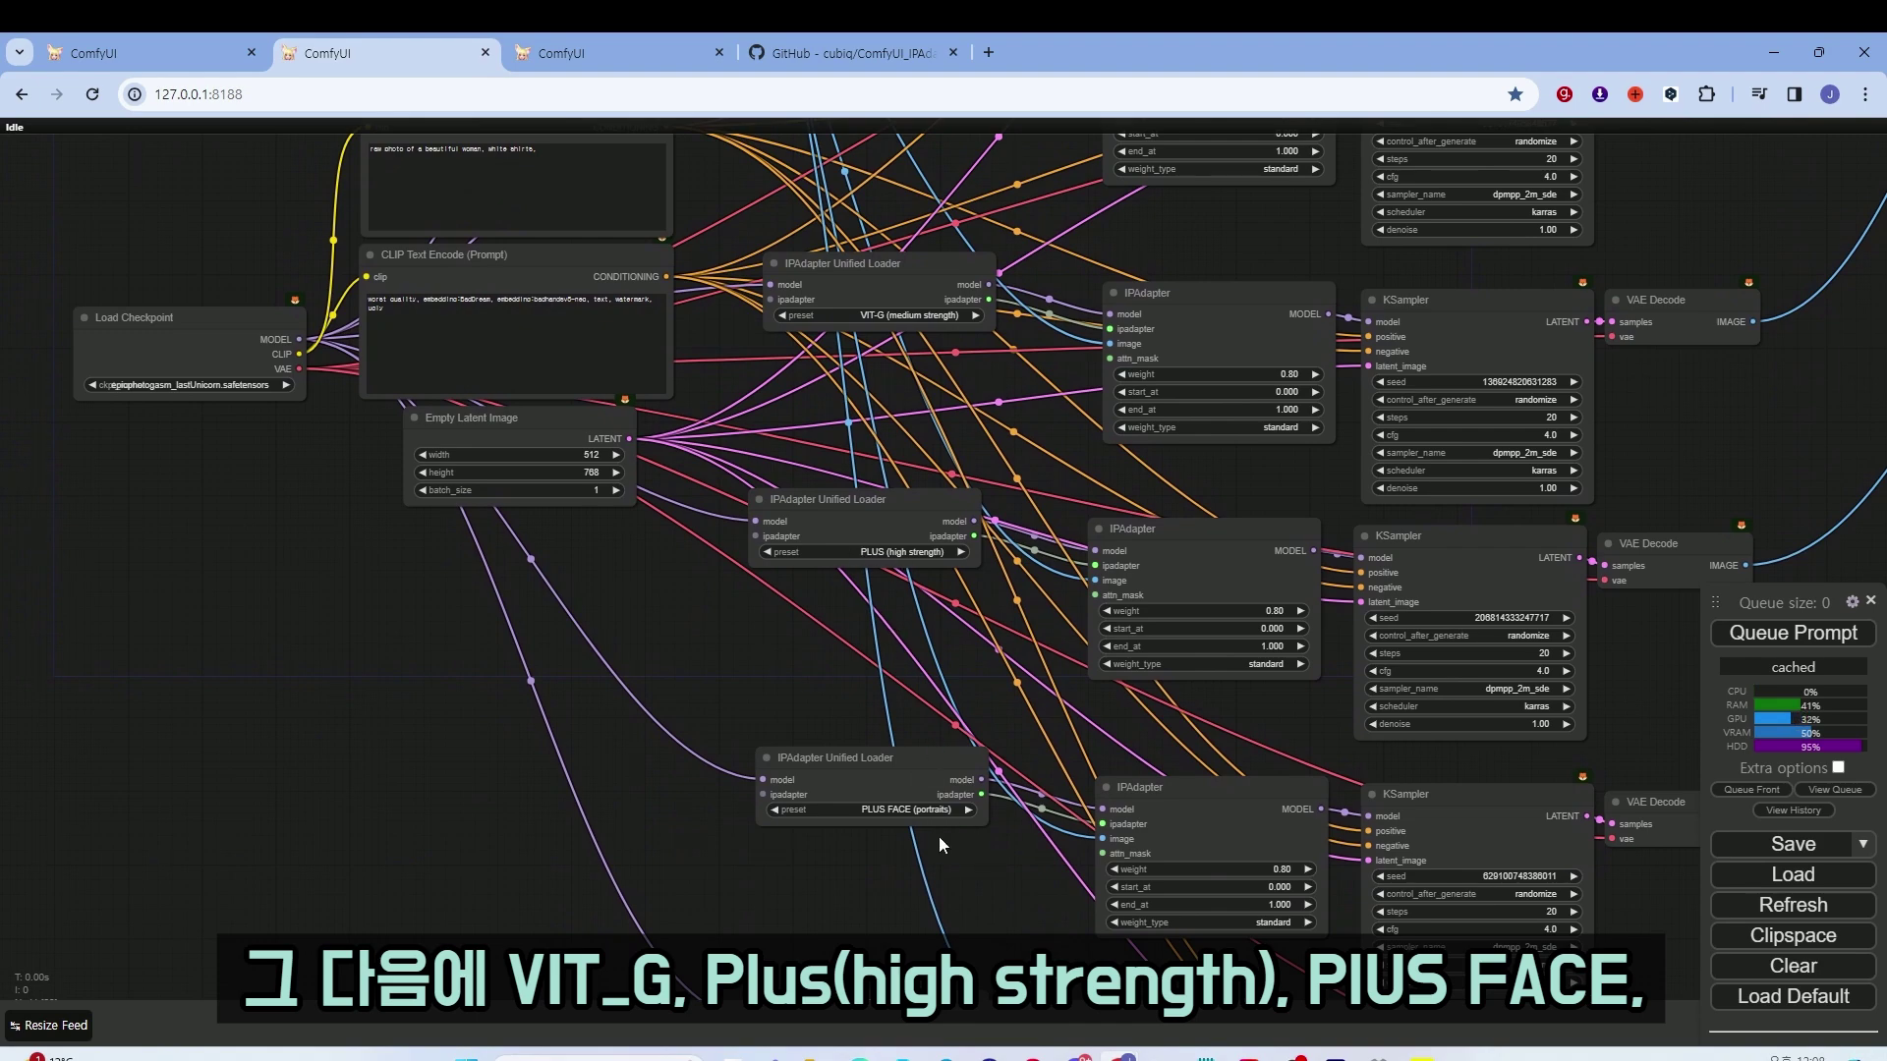
pyautogui.scroll(-5, 782, 691)
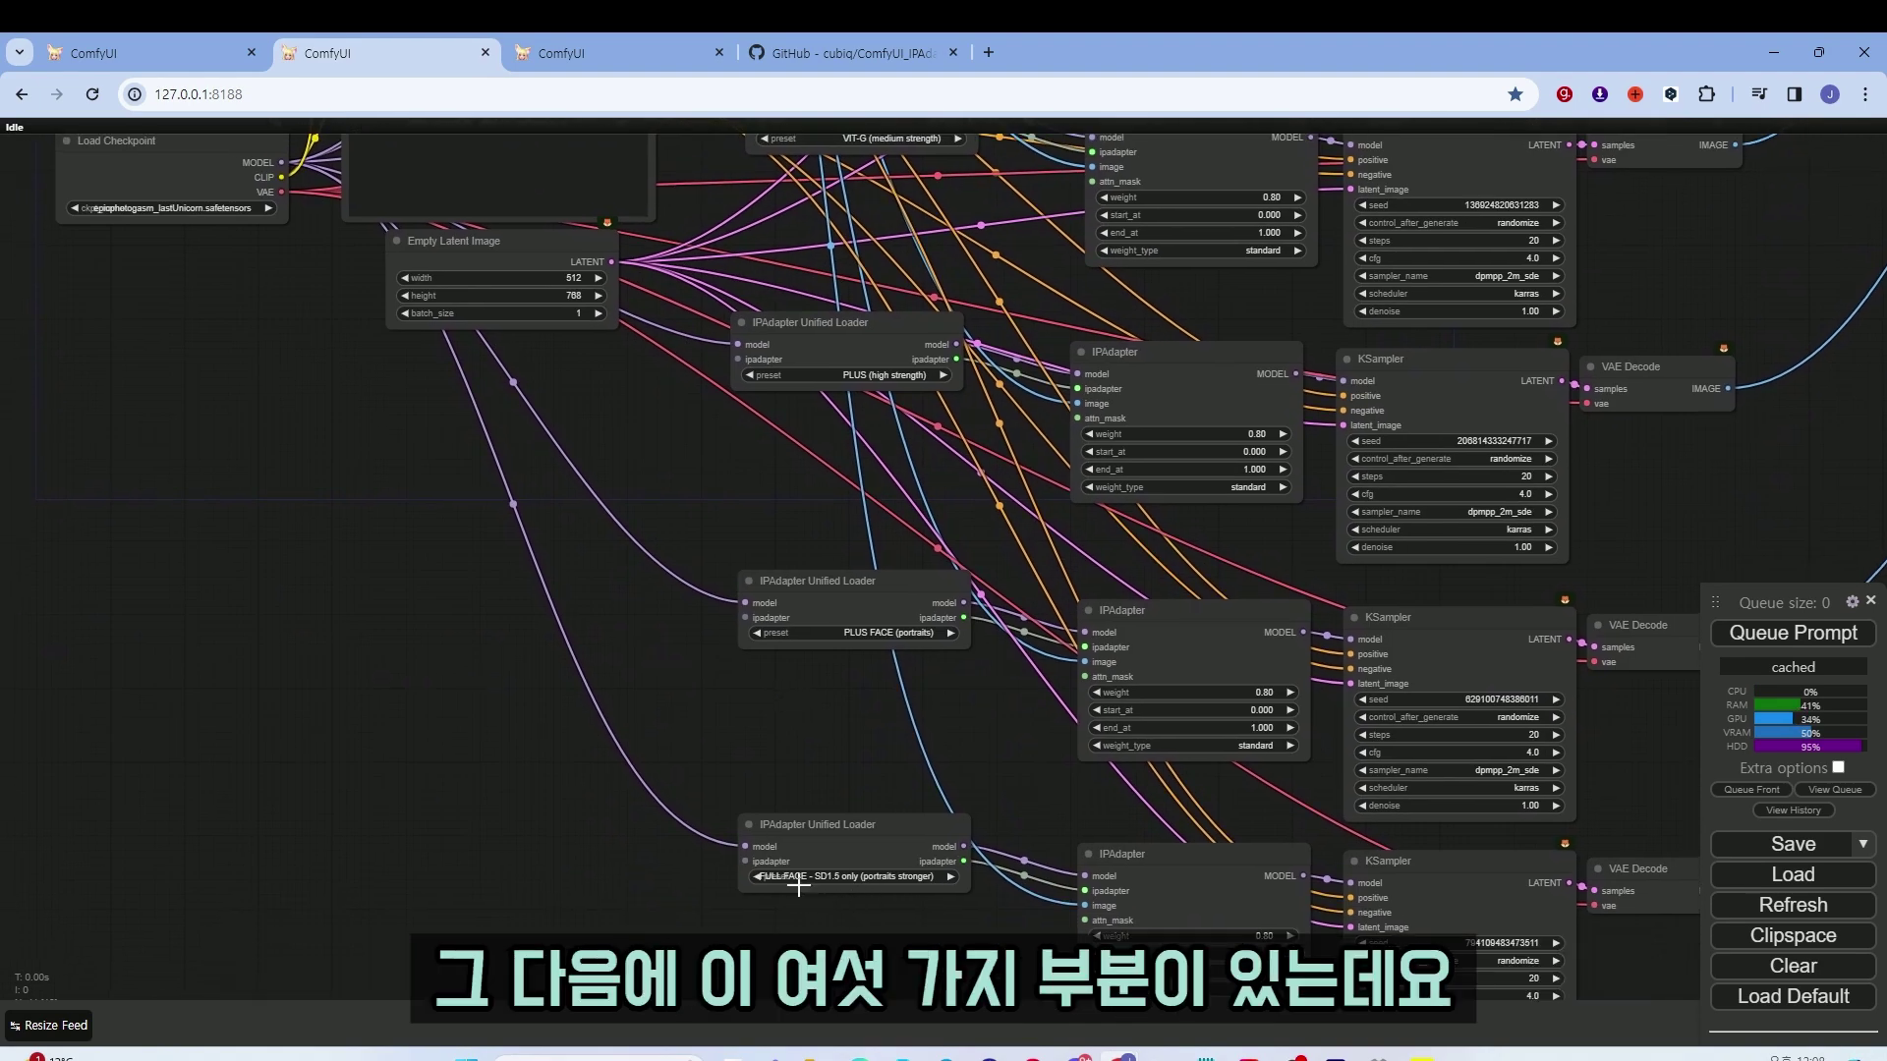
pyautogui.scroll(-10, 845, 725)
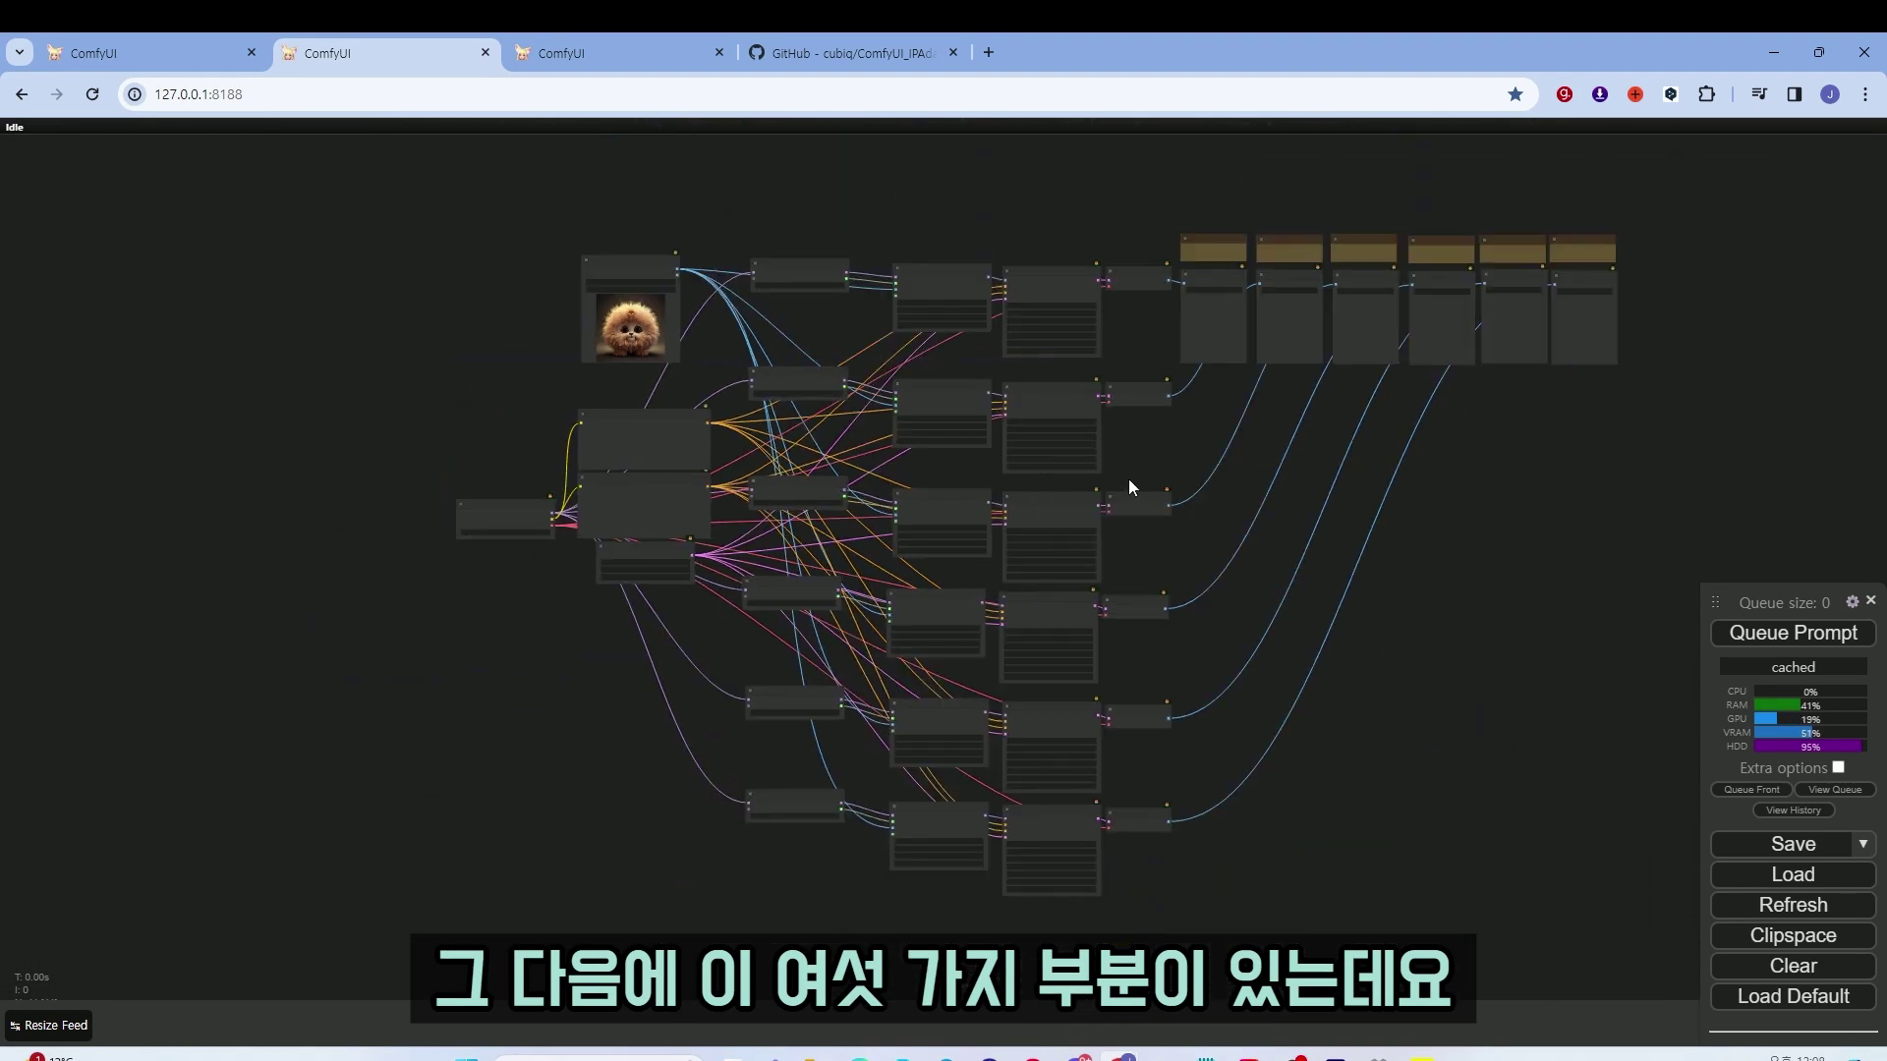
# Examine the preset notes above the Save Image nodes and the IPAdapter and KSampler settings of the branches
pyautogui.scroll(10, 1045, 333)
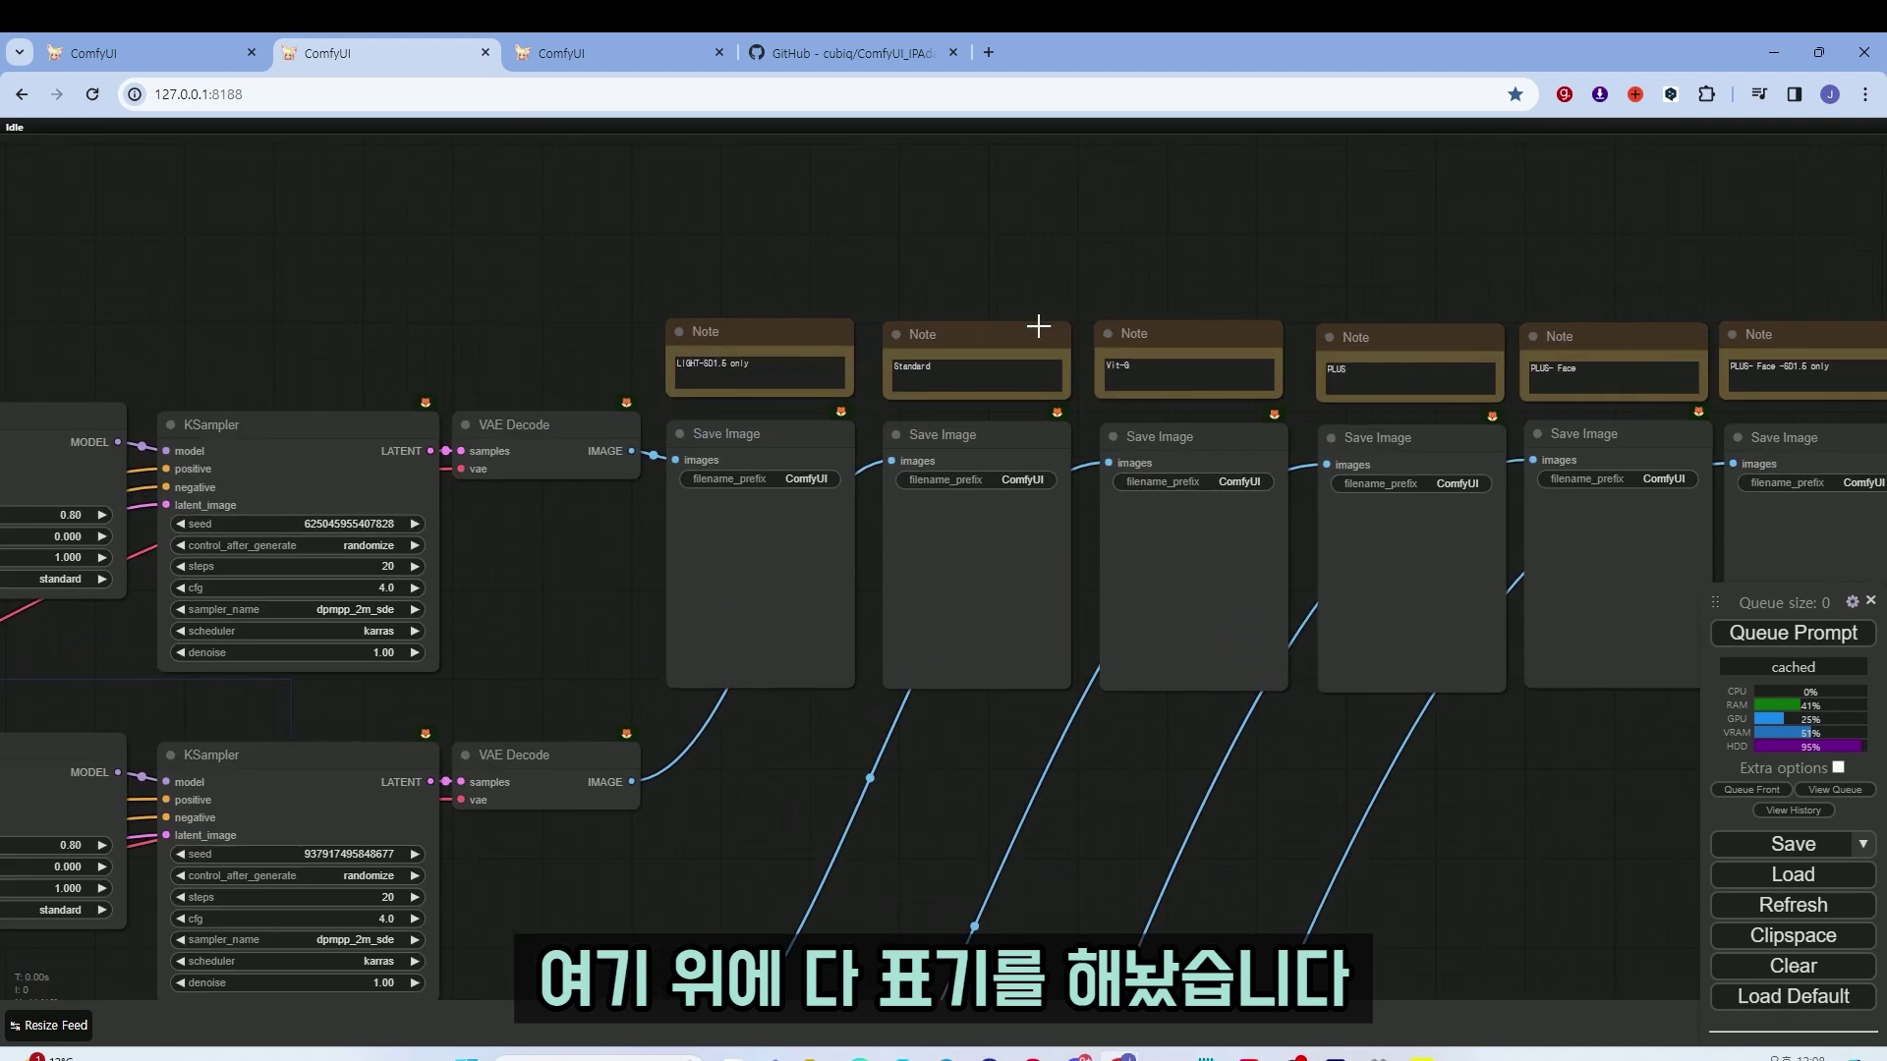
pyautogui.scroll(-3, 1286, 267)
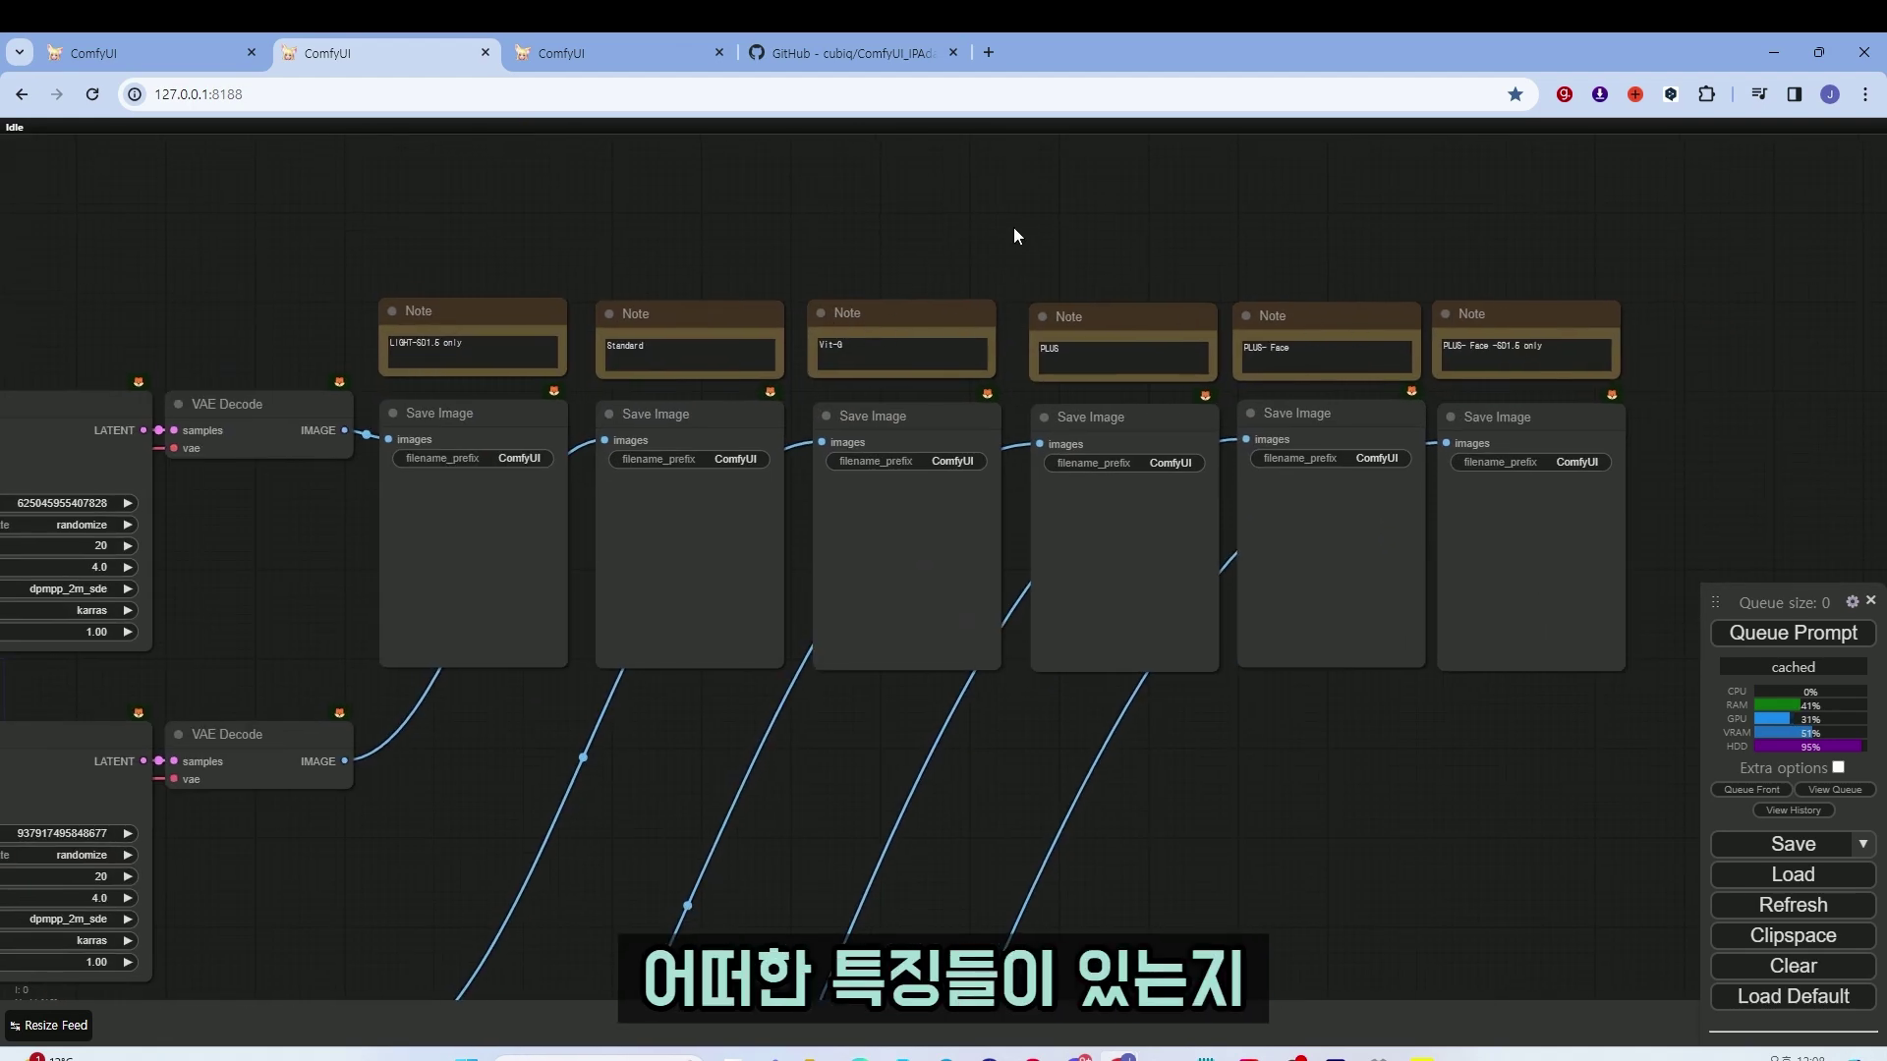
pyautogui.scroll(-3, 1012, 235)
pyautogui.scroll(1, 1331, 551)
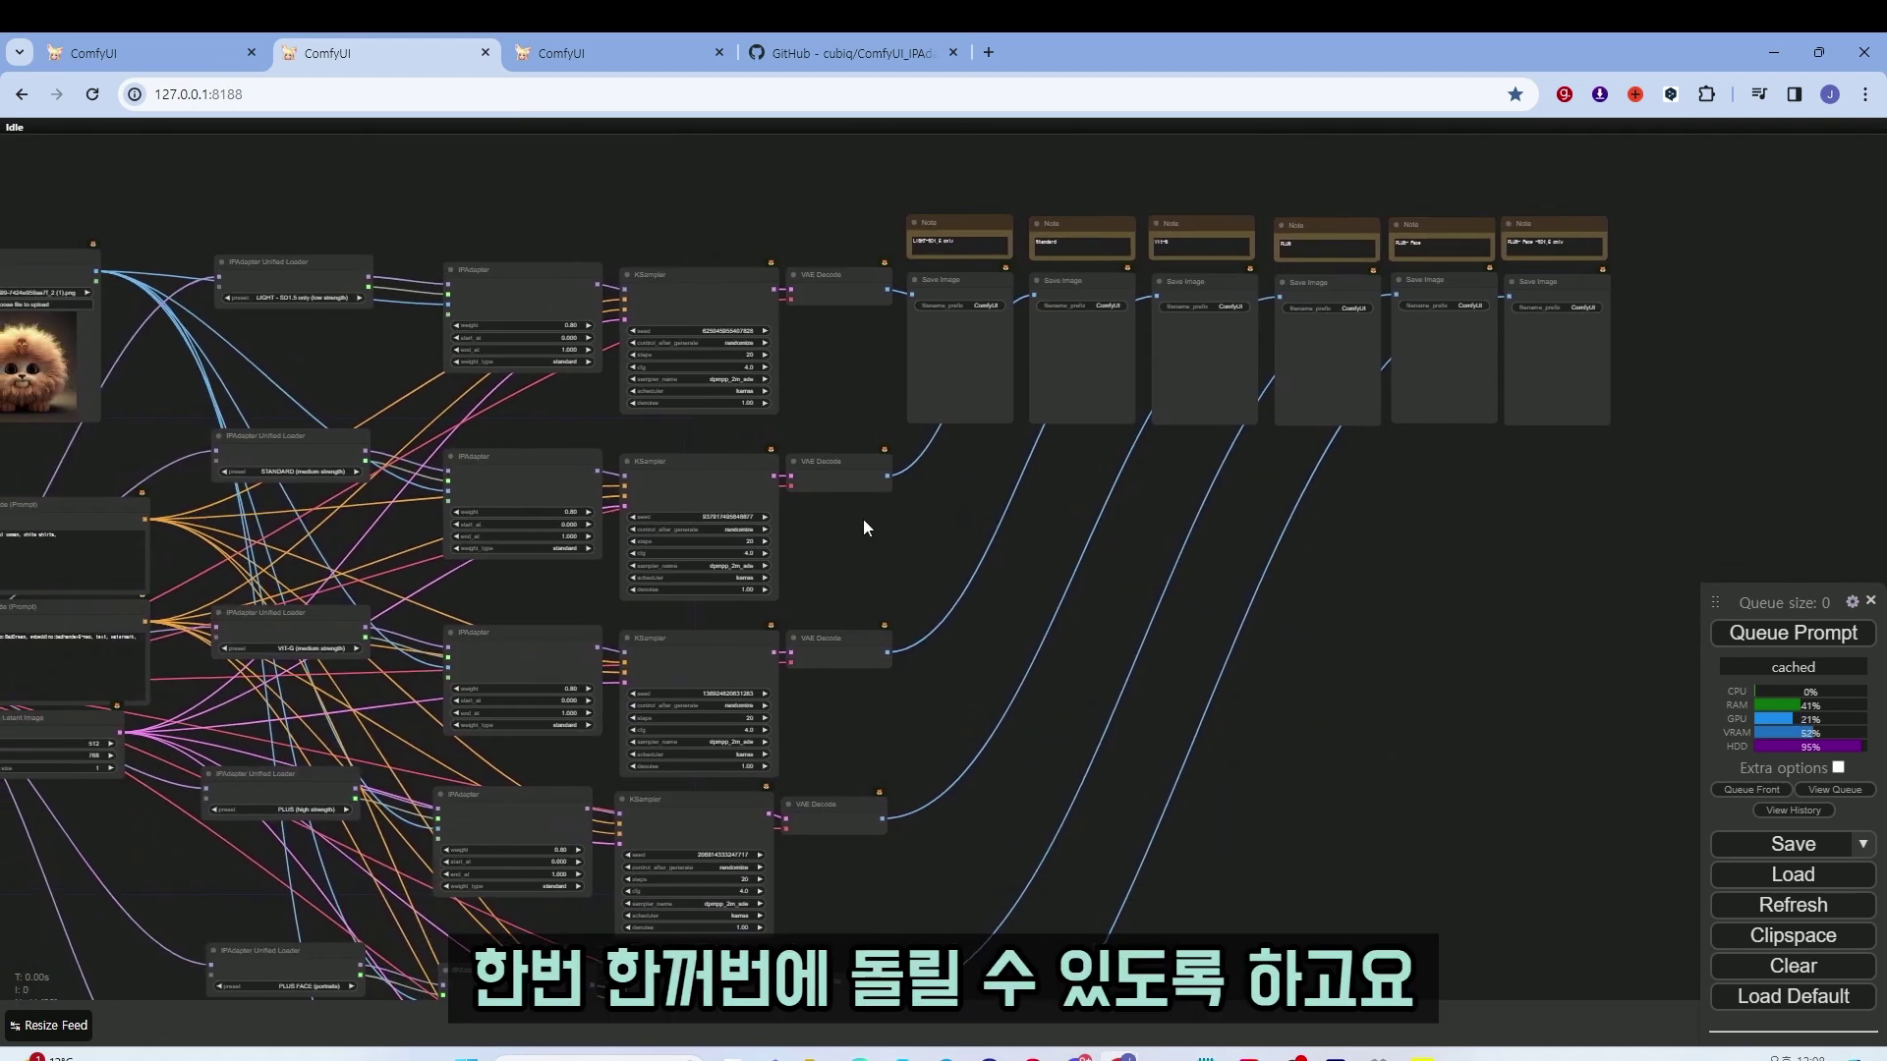
pyautogui.scroll(5, 843, 455)
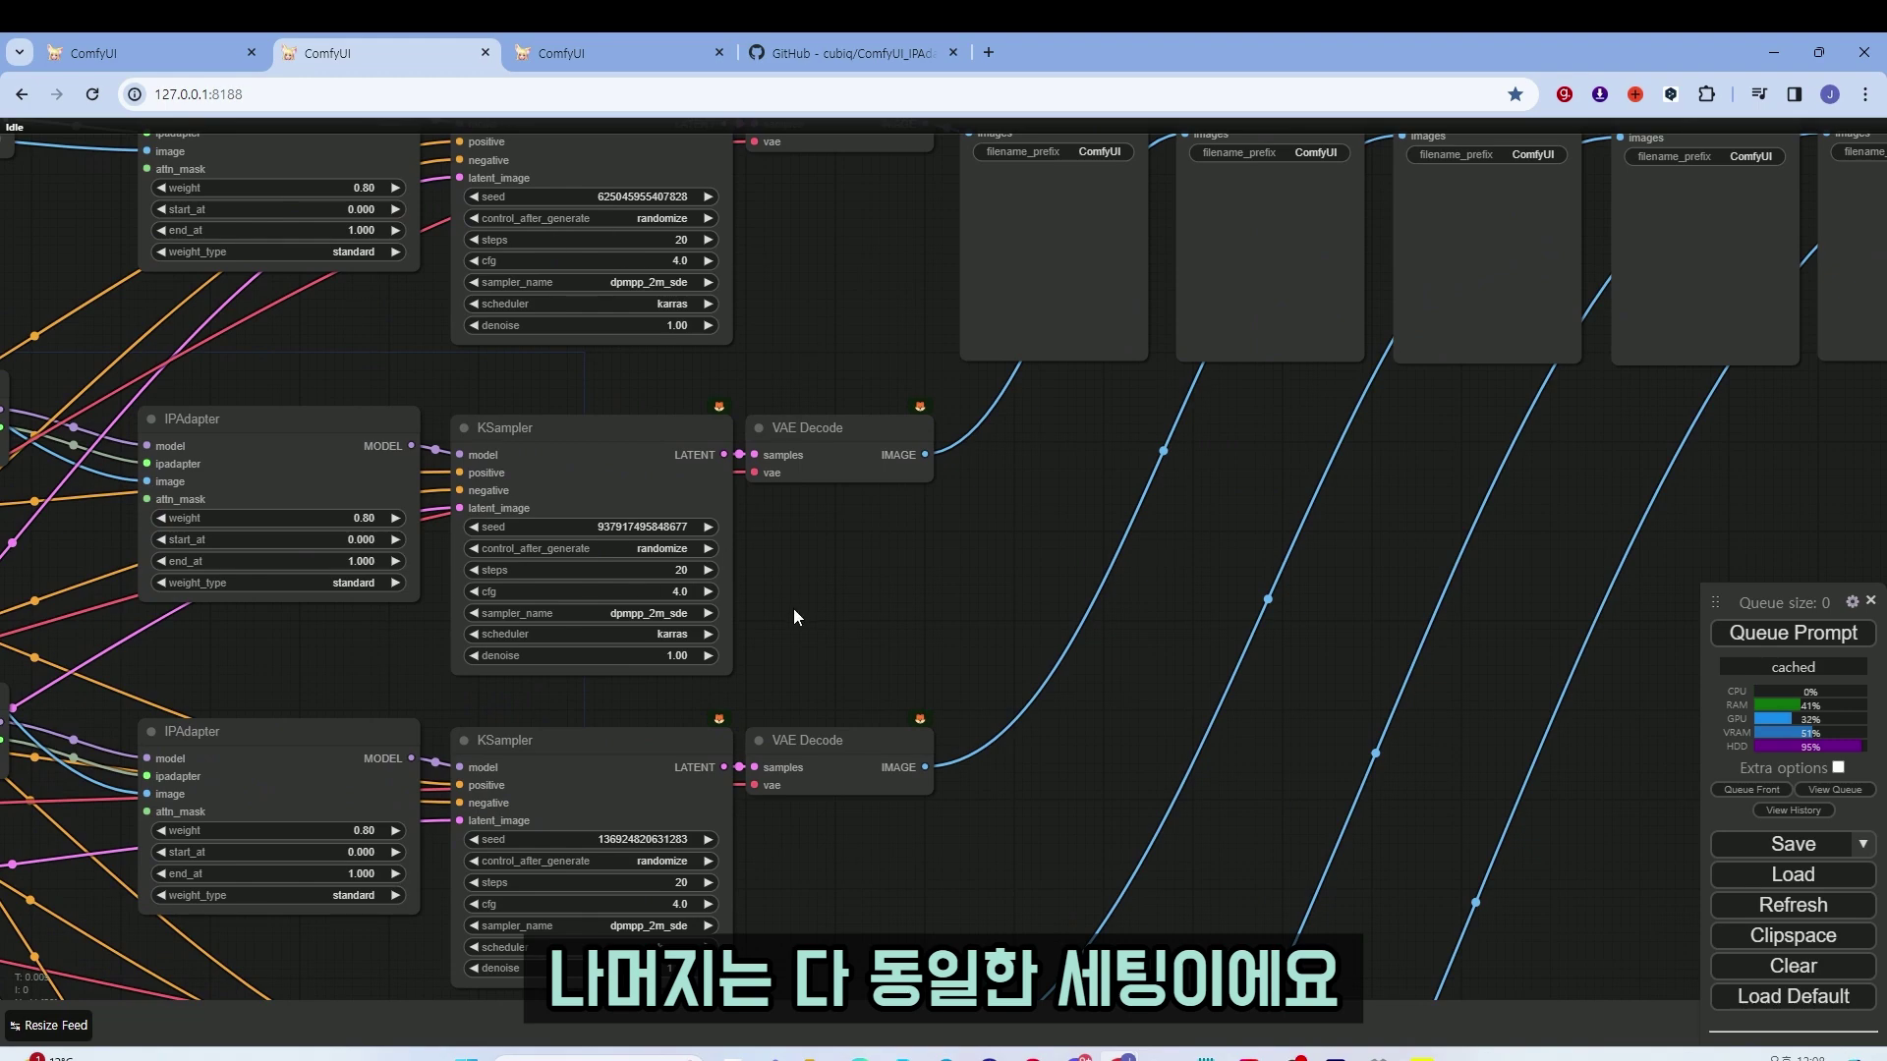
pyautogui.scroll(-6, 794, 617)
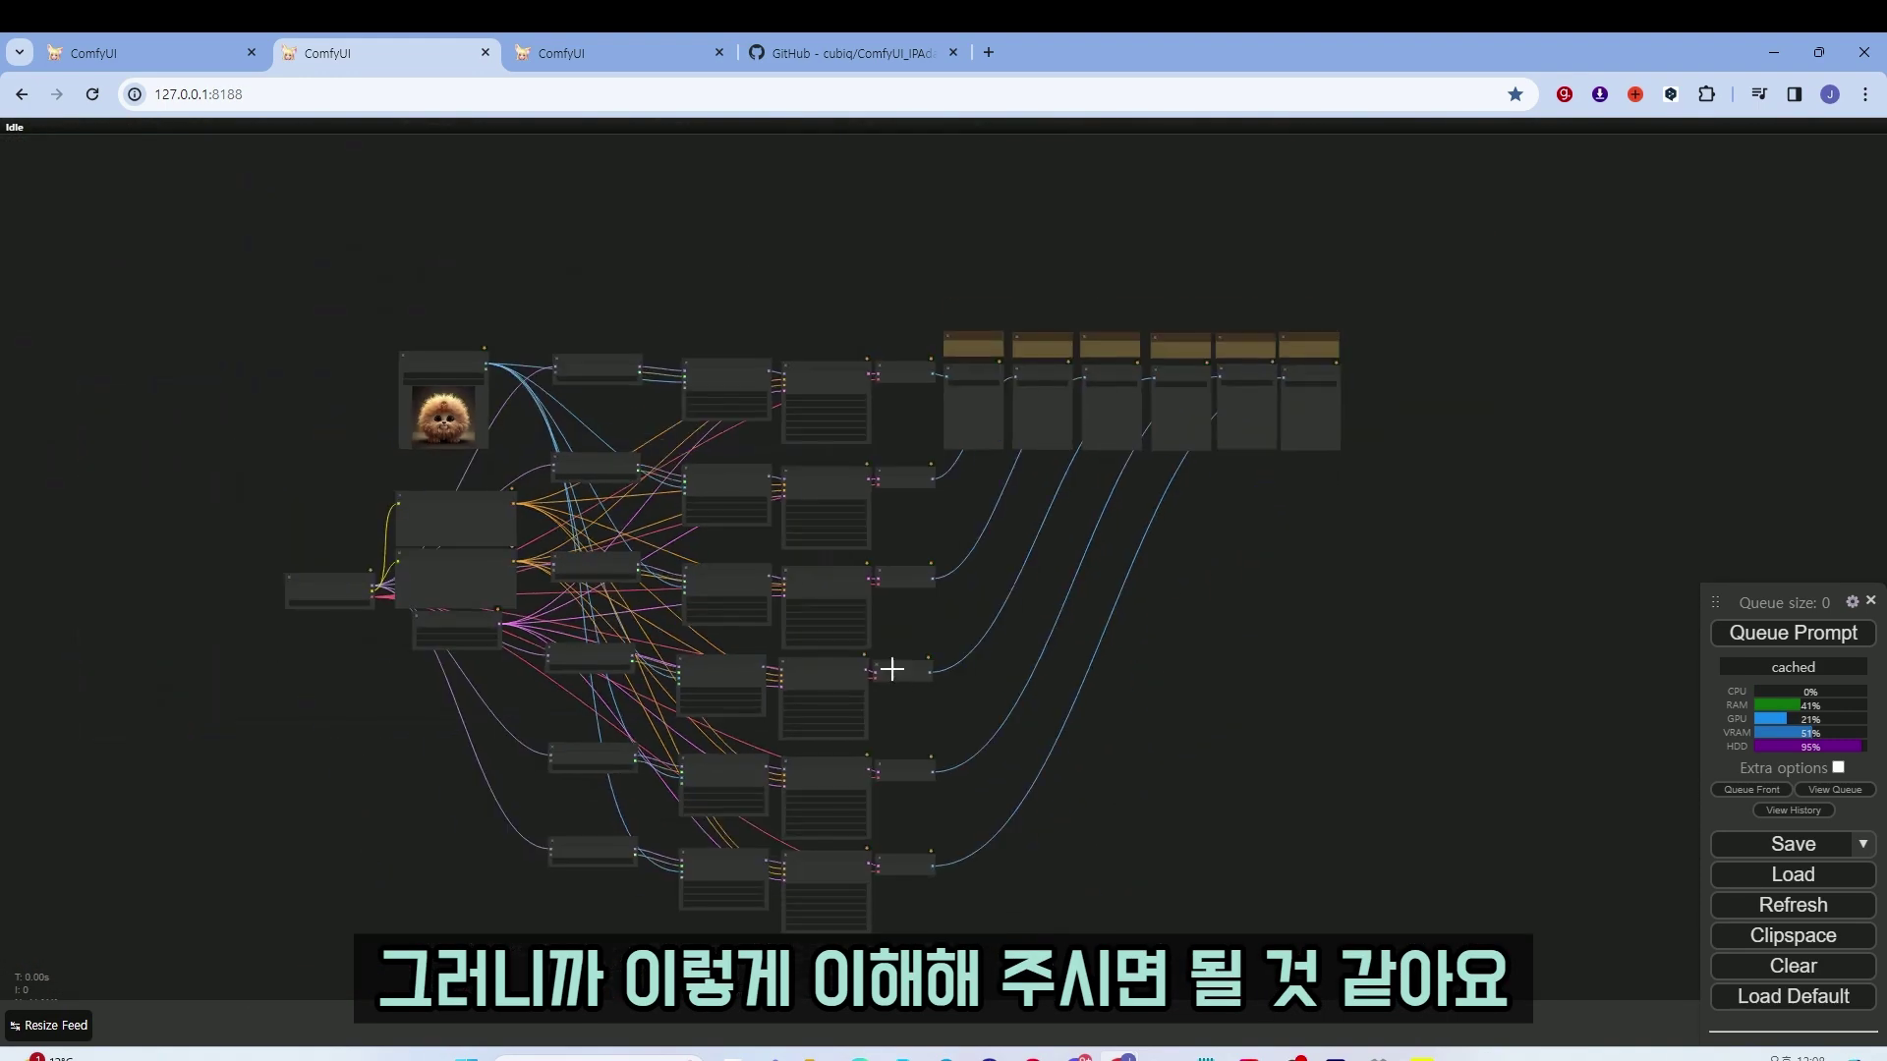
pyautogui.scroll(7, 554, 403)
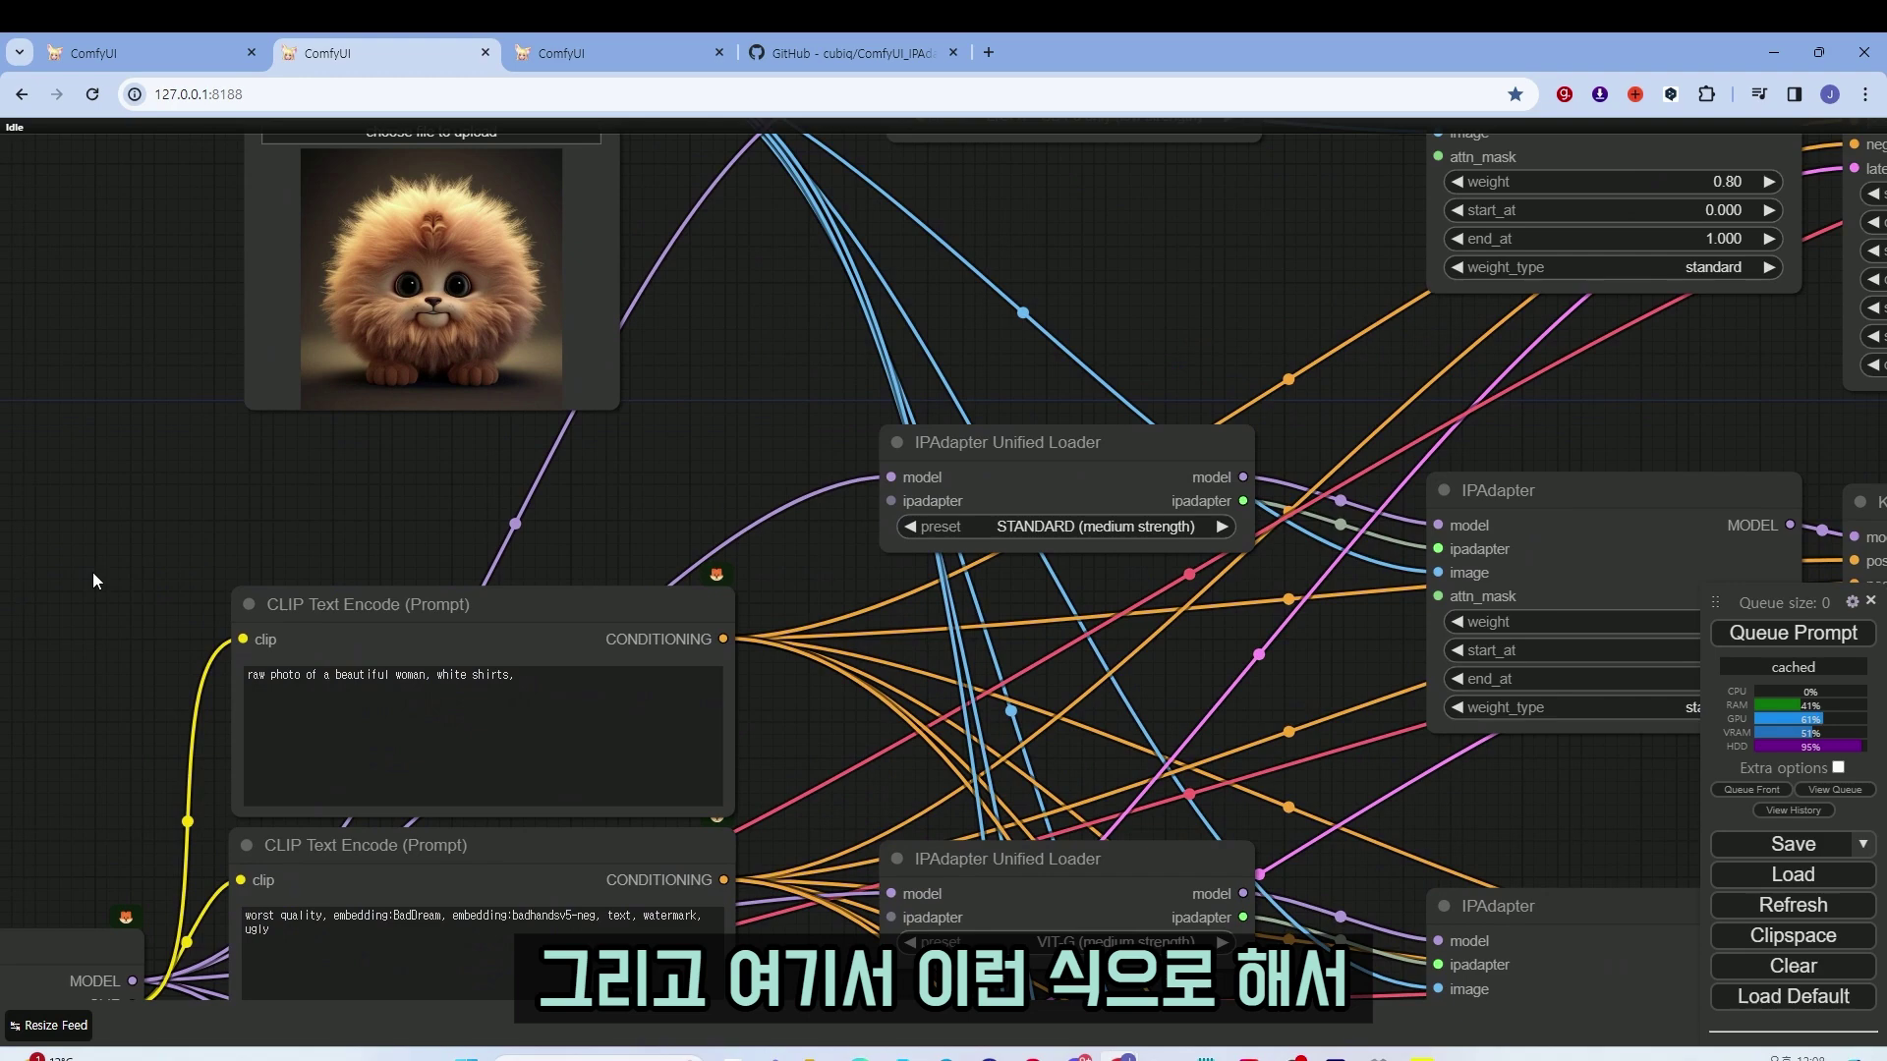
# Remove "white shirts," from the positive prompt and generate the images for all six presets
pyautogui.moveTo(128, 588); pyautogui.dragTo(194, 510)
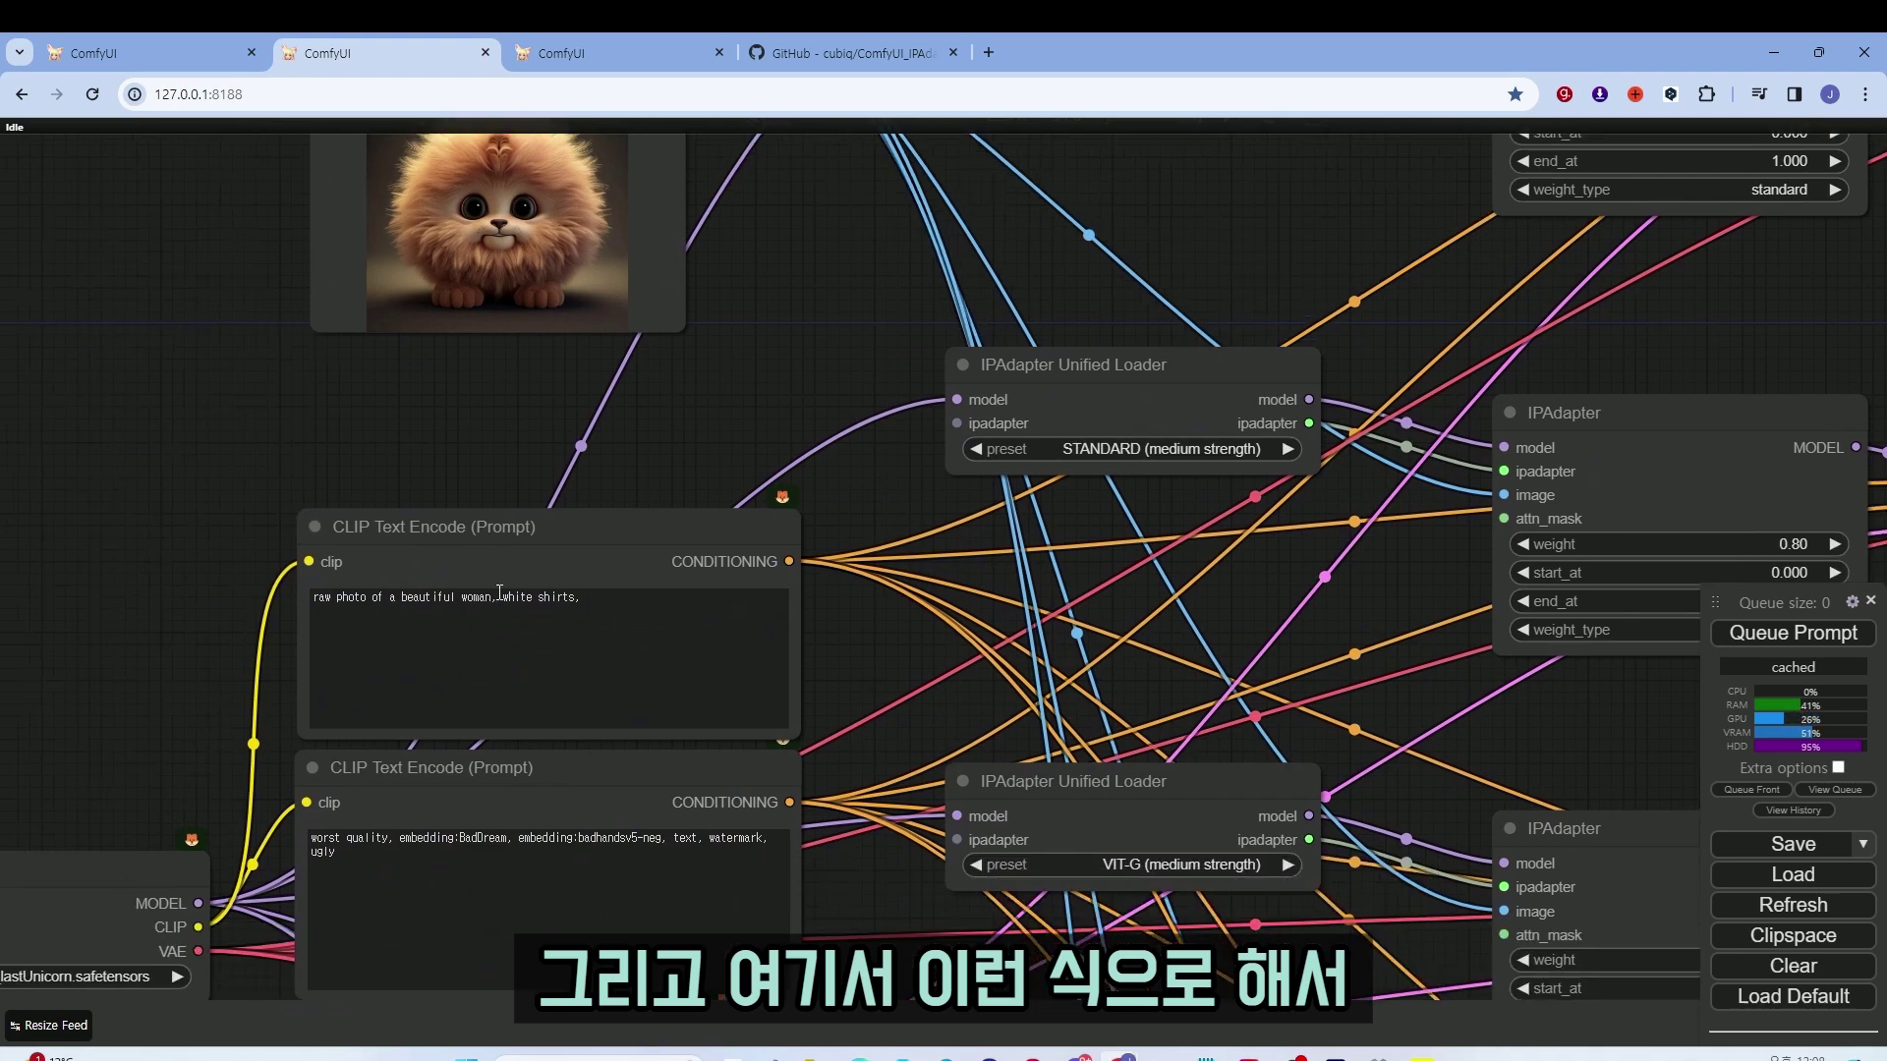
pyautogui.moveTo(498, 597); pyautogui.dragTo(634, 606)
pyautogui.press('BackSpace')
pyautogui.scroll(-5, 681, 598)
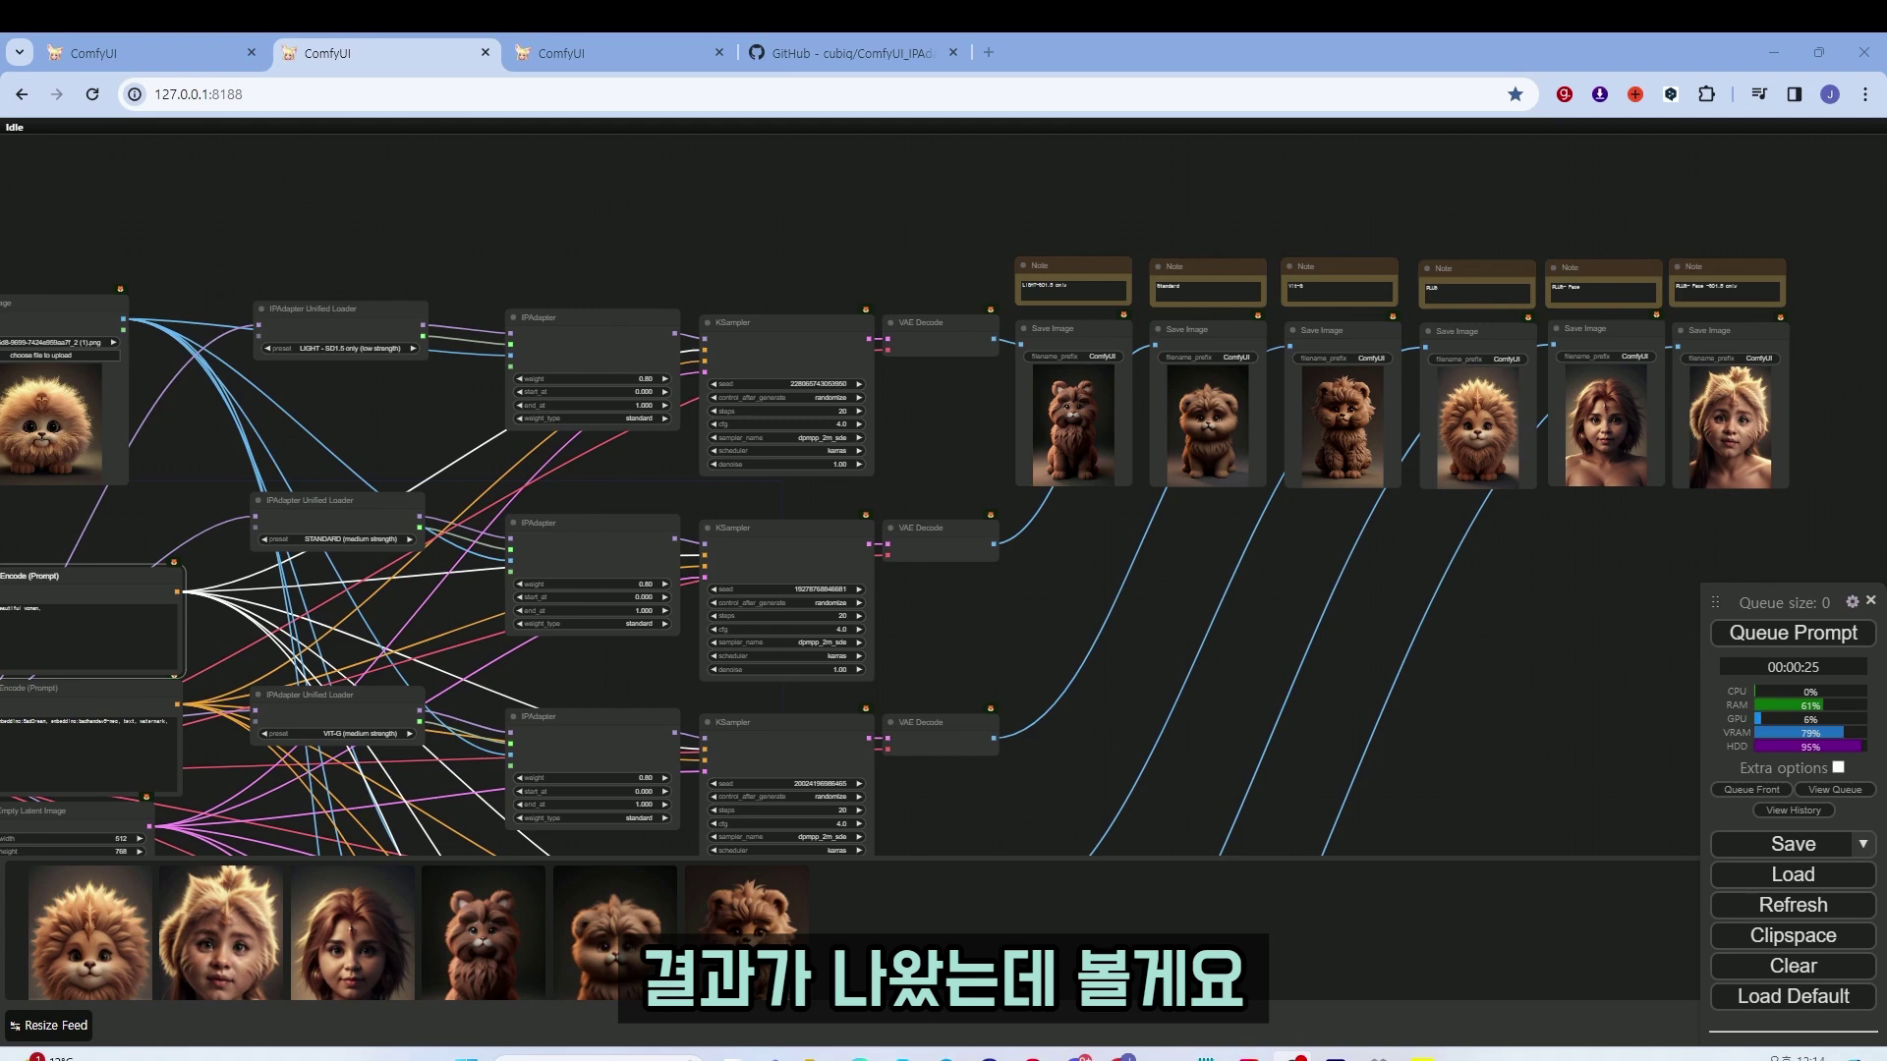
# Move the Load Image node with the lion reference next to the first Save Image node
pyautogui.scroll(7, 1017, 711)
pyautogui.moveTo(1017, 712); pyautogui.dragTo(1430, 605)
pyautogui.scroll(-4, 1573, 517)
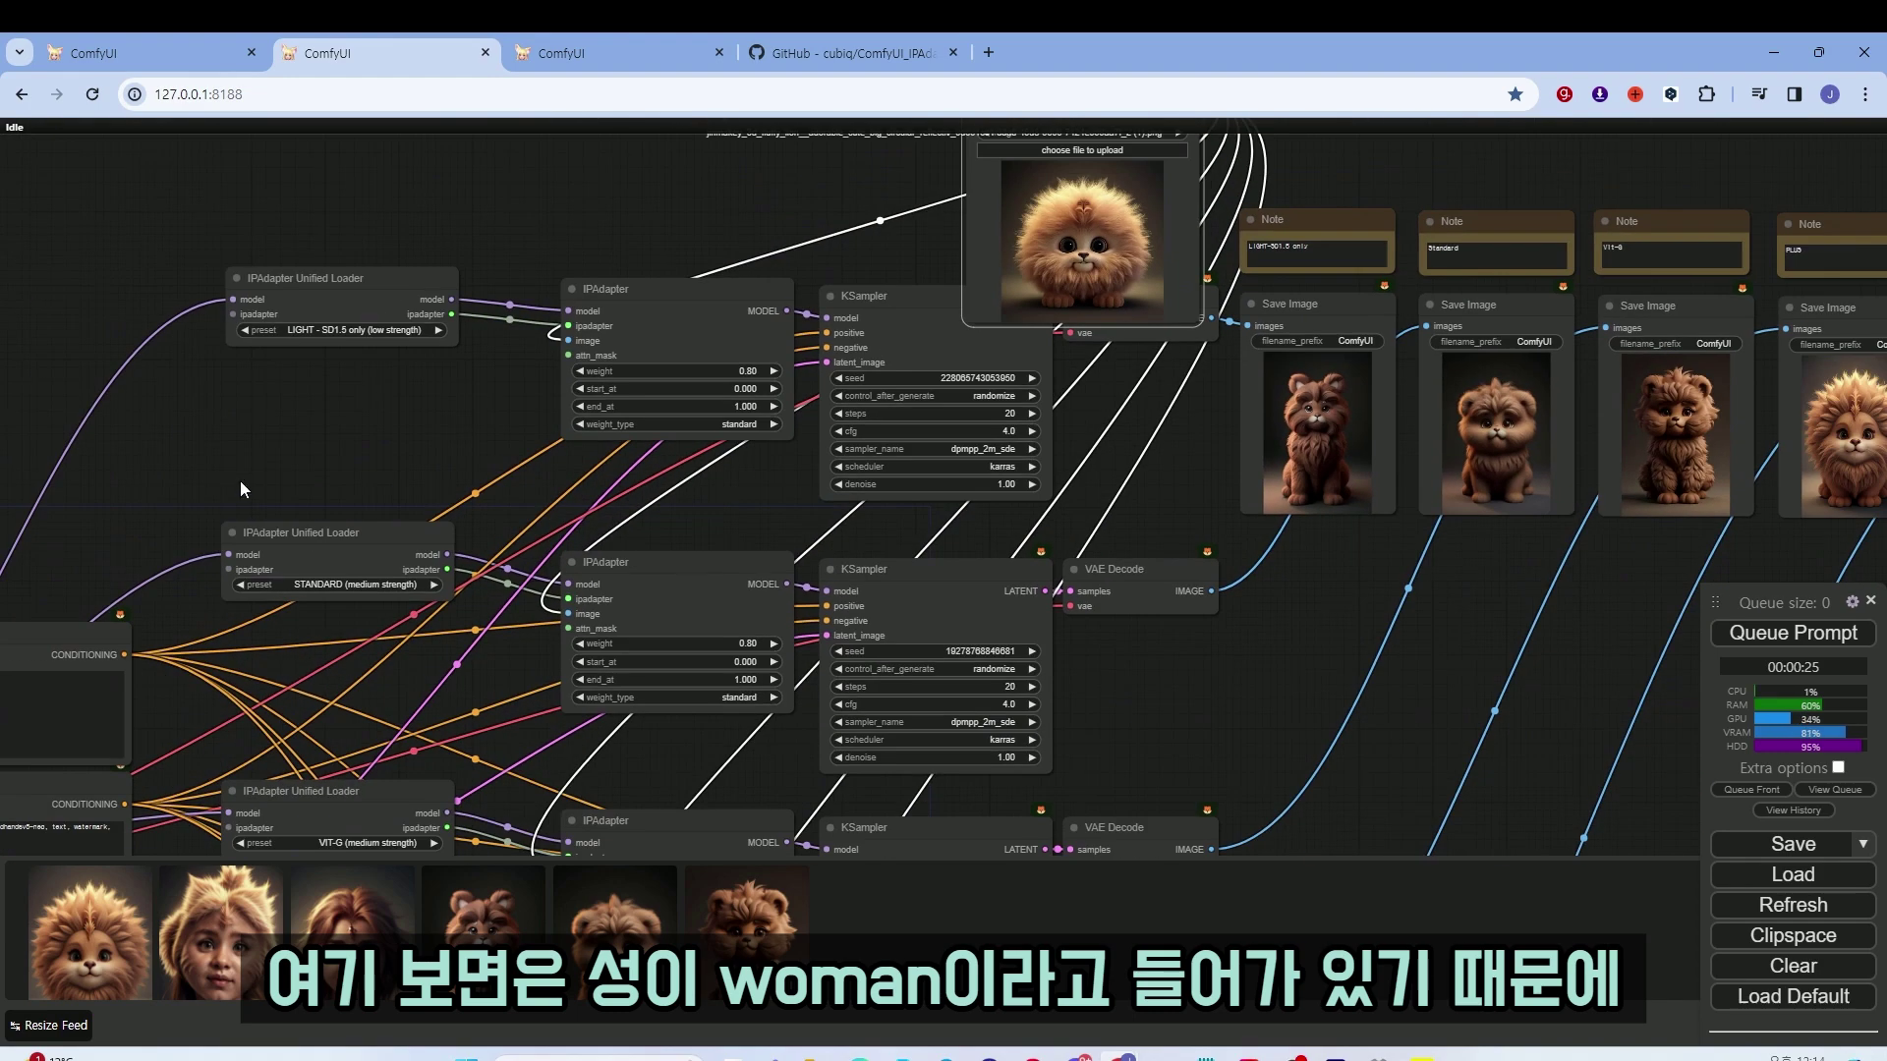
# Compare the image generated with each preset against the lion reference and check the labels in the notes
pyautogui.moveTo(227, 493); pyautogui.dragTo(459, 402)
pyautogui.scroll(2, 93, 597)
pyautogui.scroll(-5, 1124, 519)
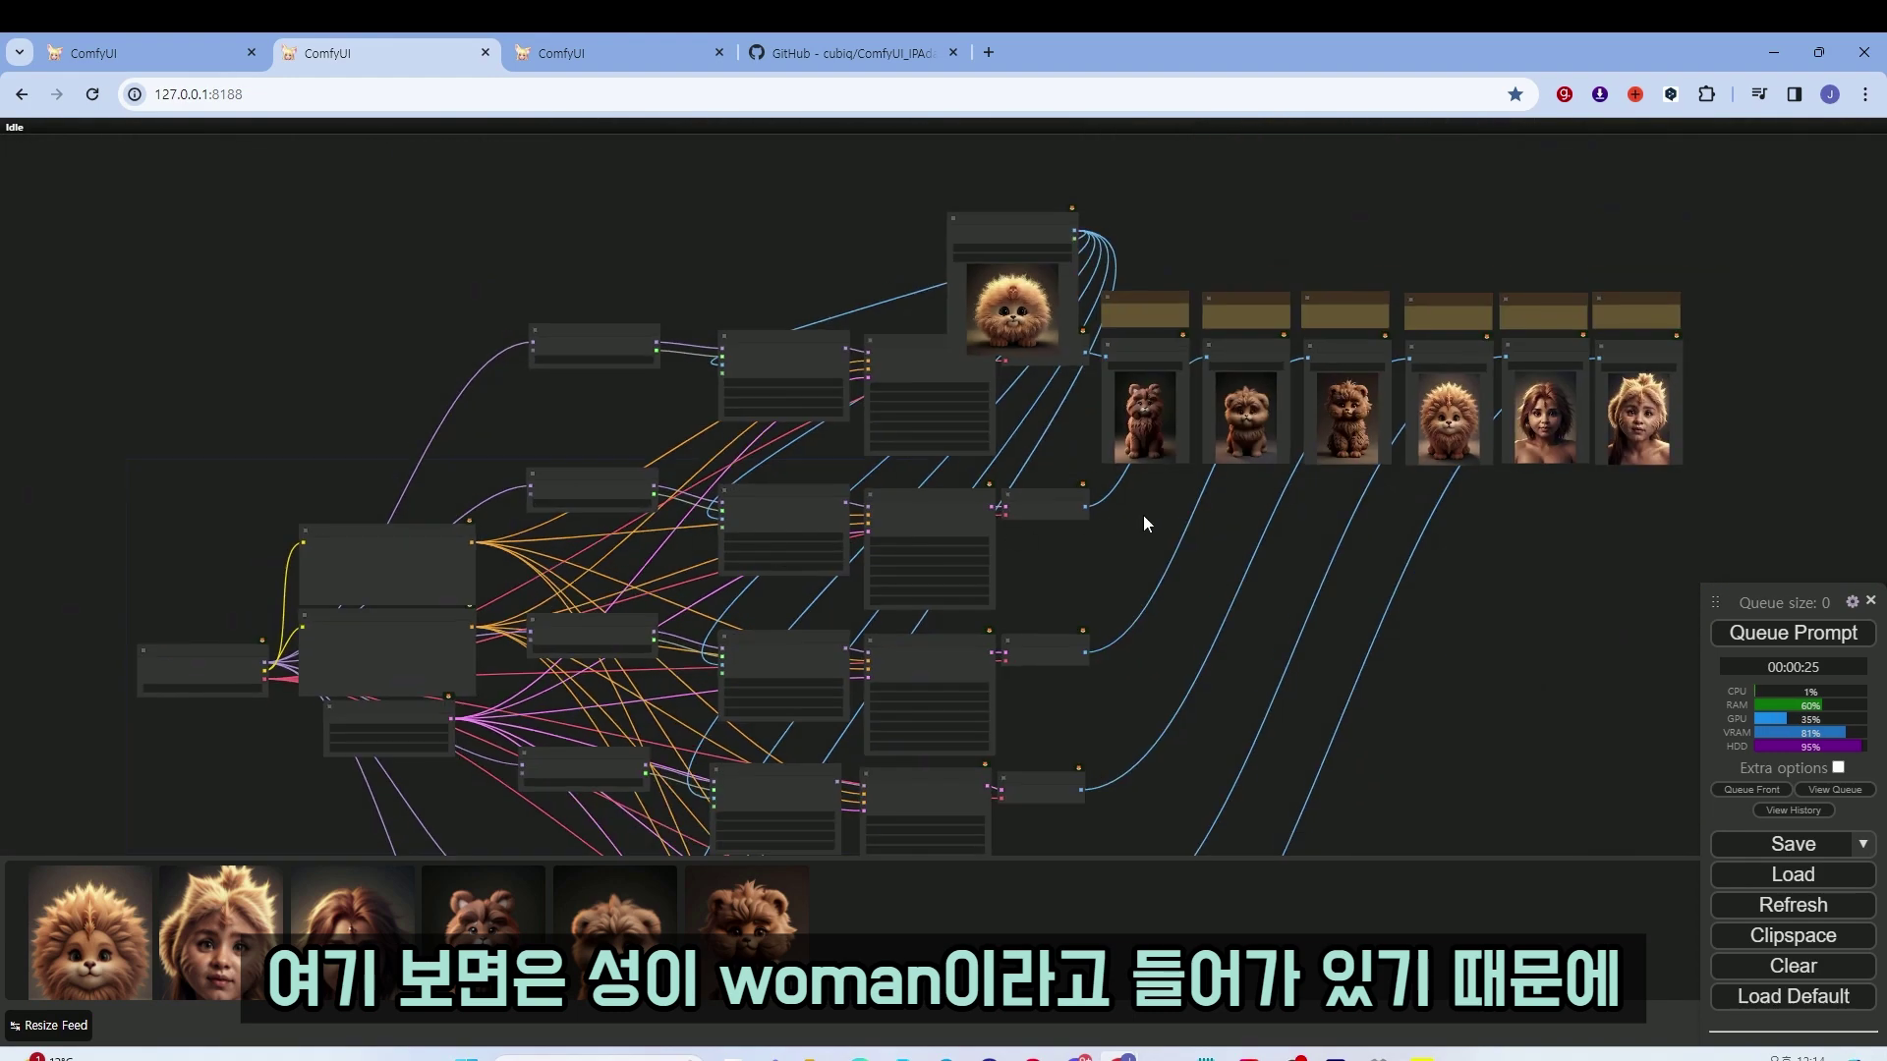
pyautogui.scroll(3, 1018, 576)
pyautogui.scroll(5, 1032, 454)
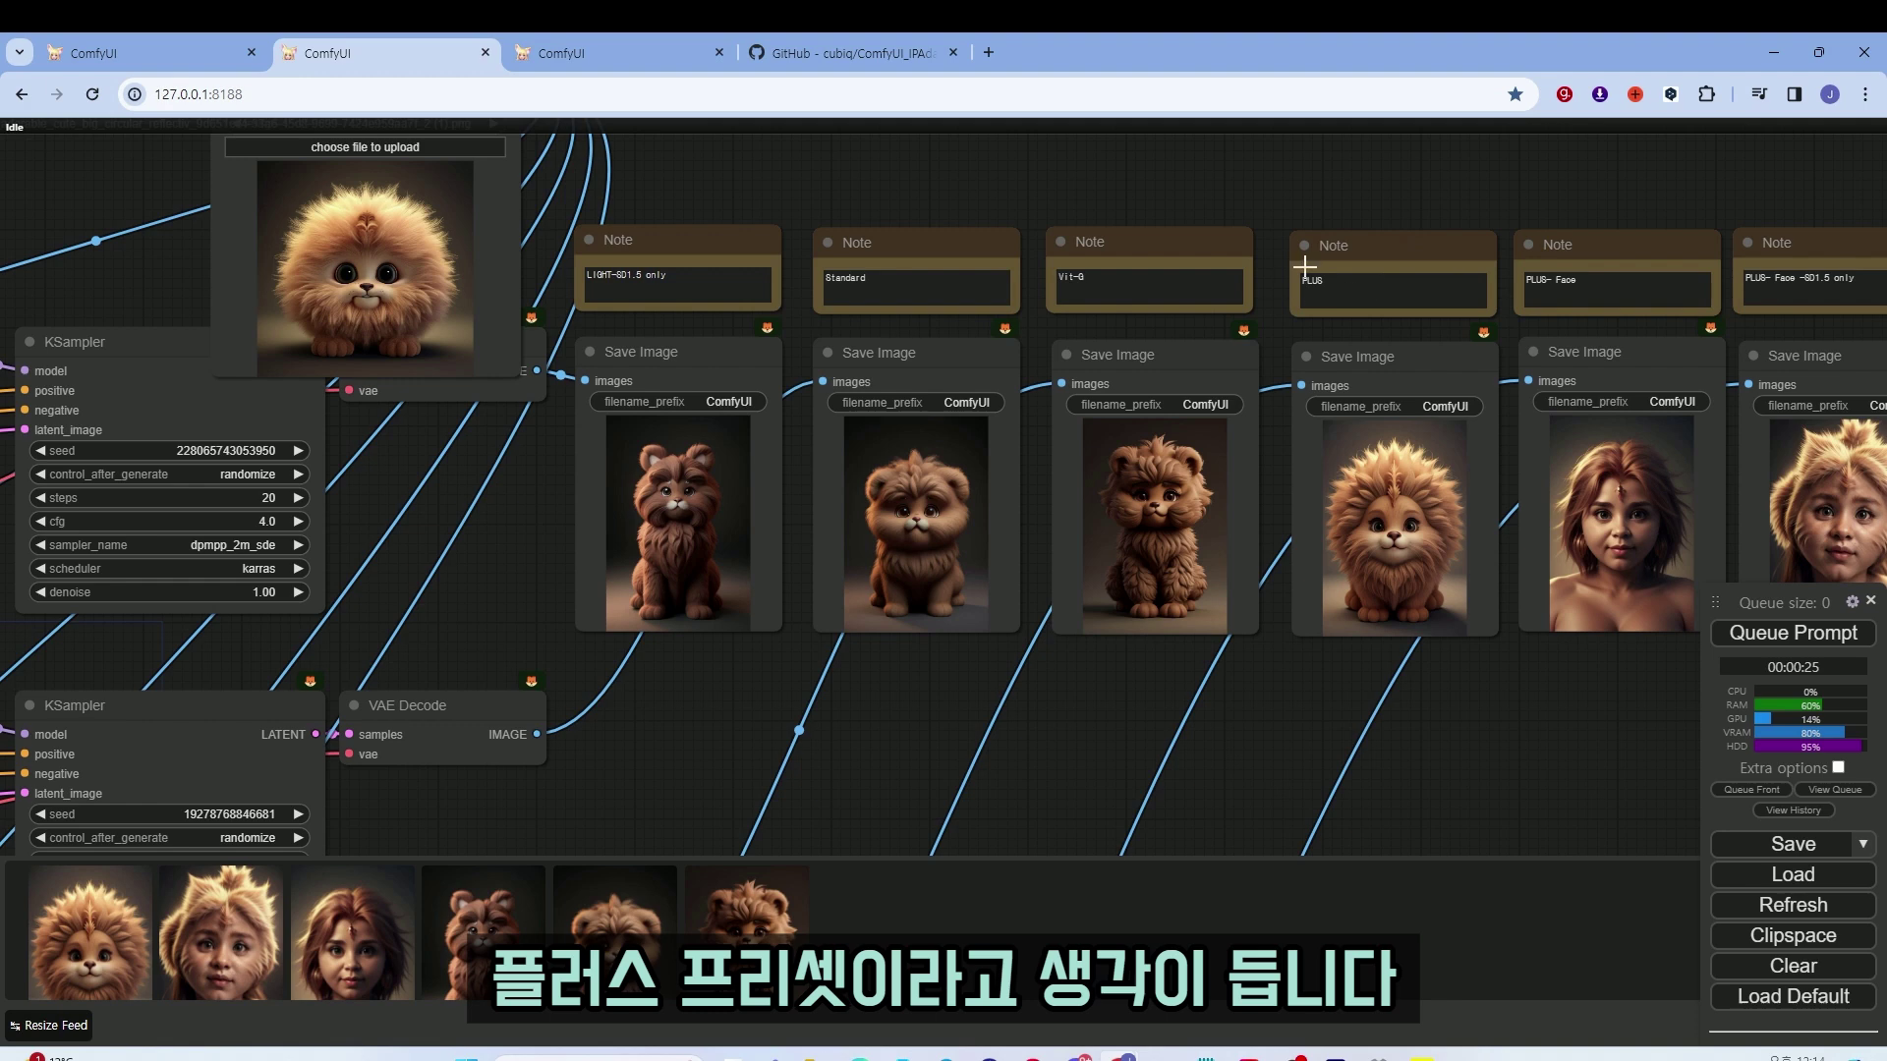
# Load the picture of the woman in a yellow hooded jacket as the reference image and generate the six preset variants
pyautogui.moveTo(1513, 704); pyautogui.dragTo(1212, 715)
pyautogui.moveTo(1341, 738); pyautogui.dragTo(1387, 690)
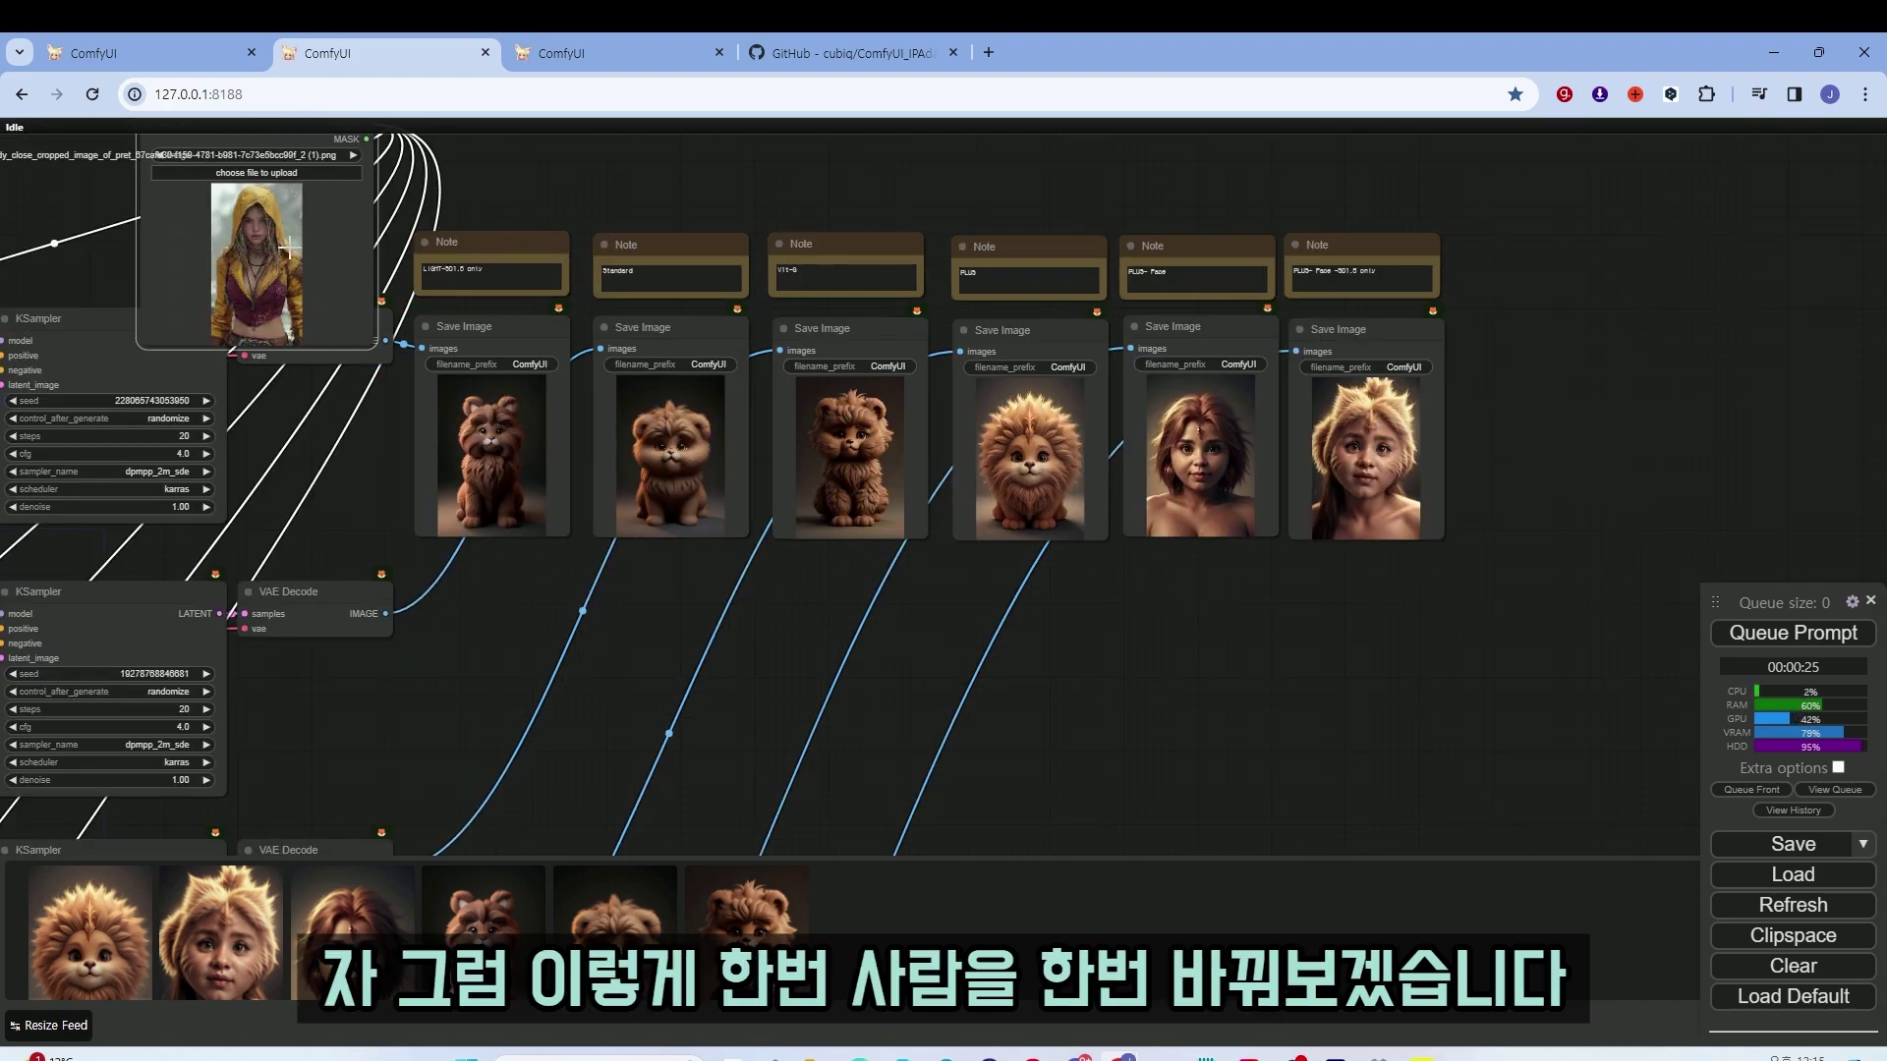
pyautogui.click(1732, 637)
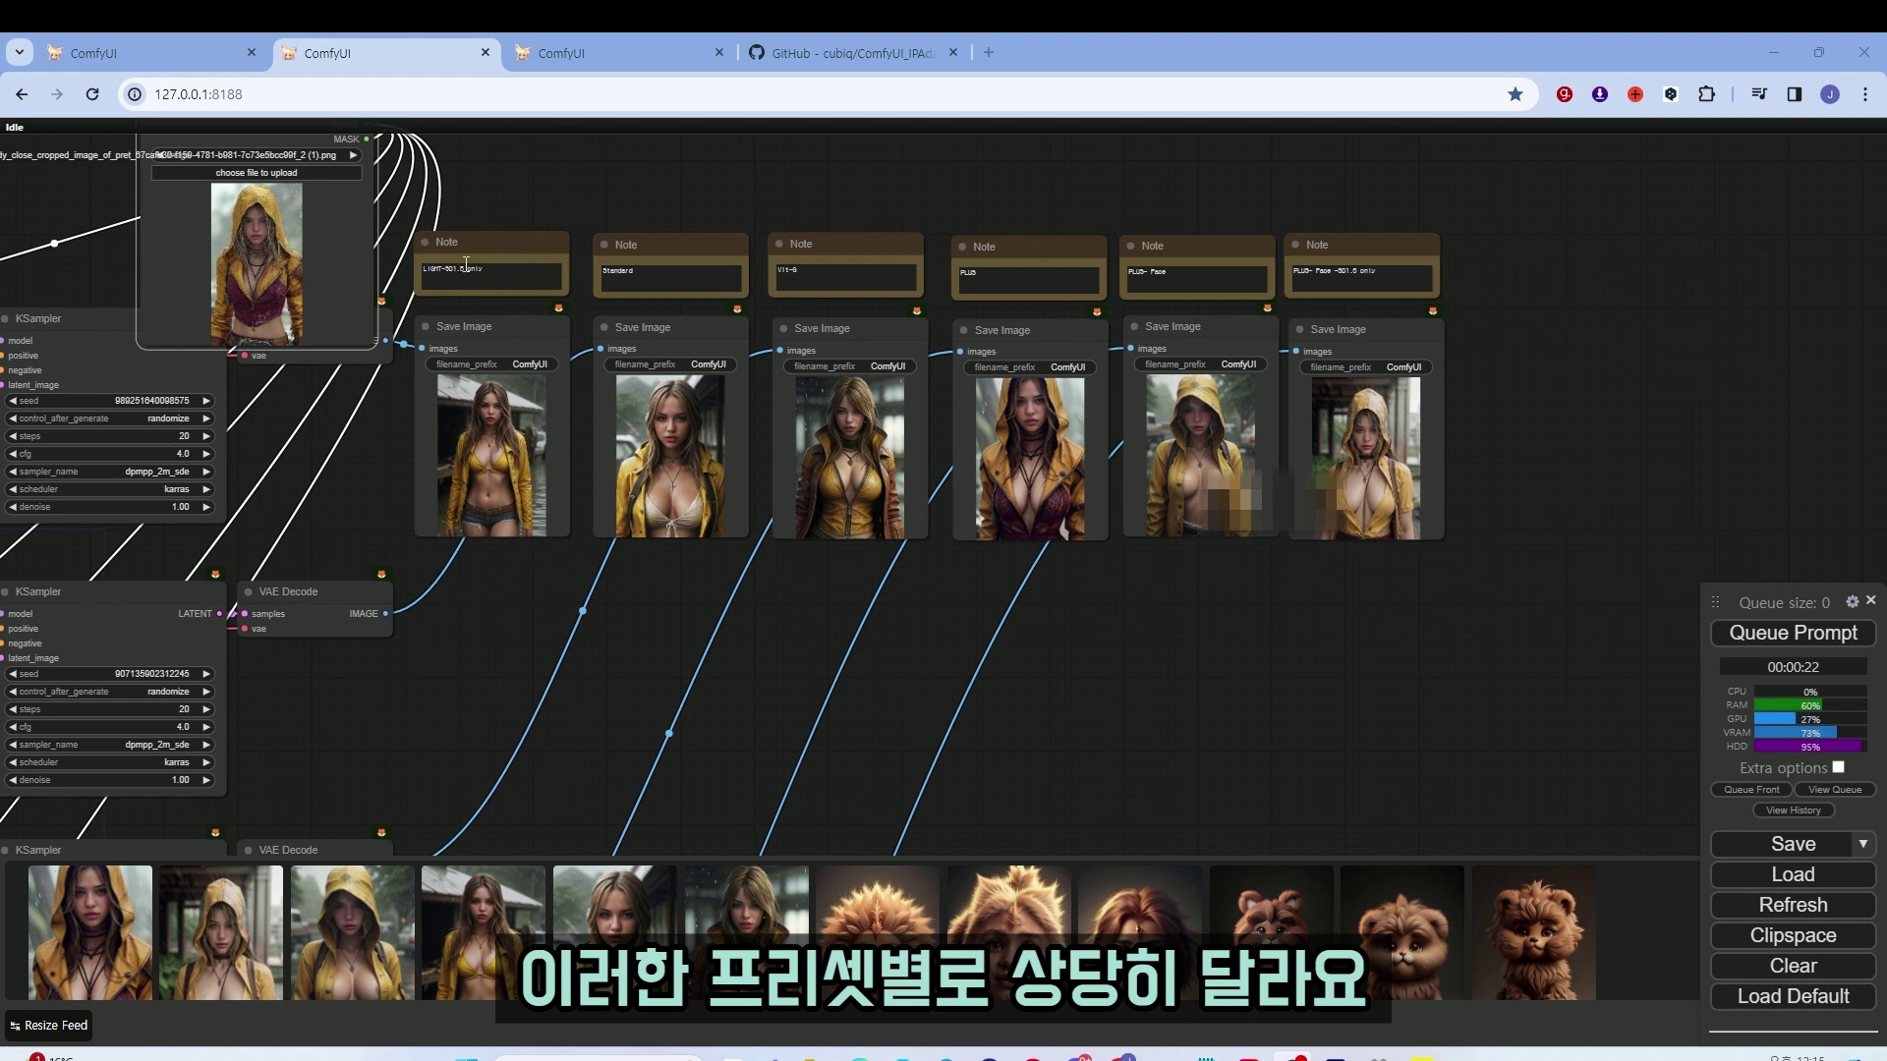
# Compare the six preset results with the yellow-jacket reference, repositioning the Load Image node around the row of Save Image nodes
pyautogui.scroll(1, 535, 259)
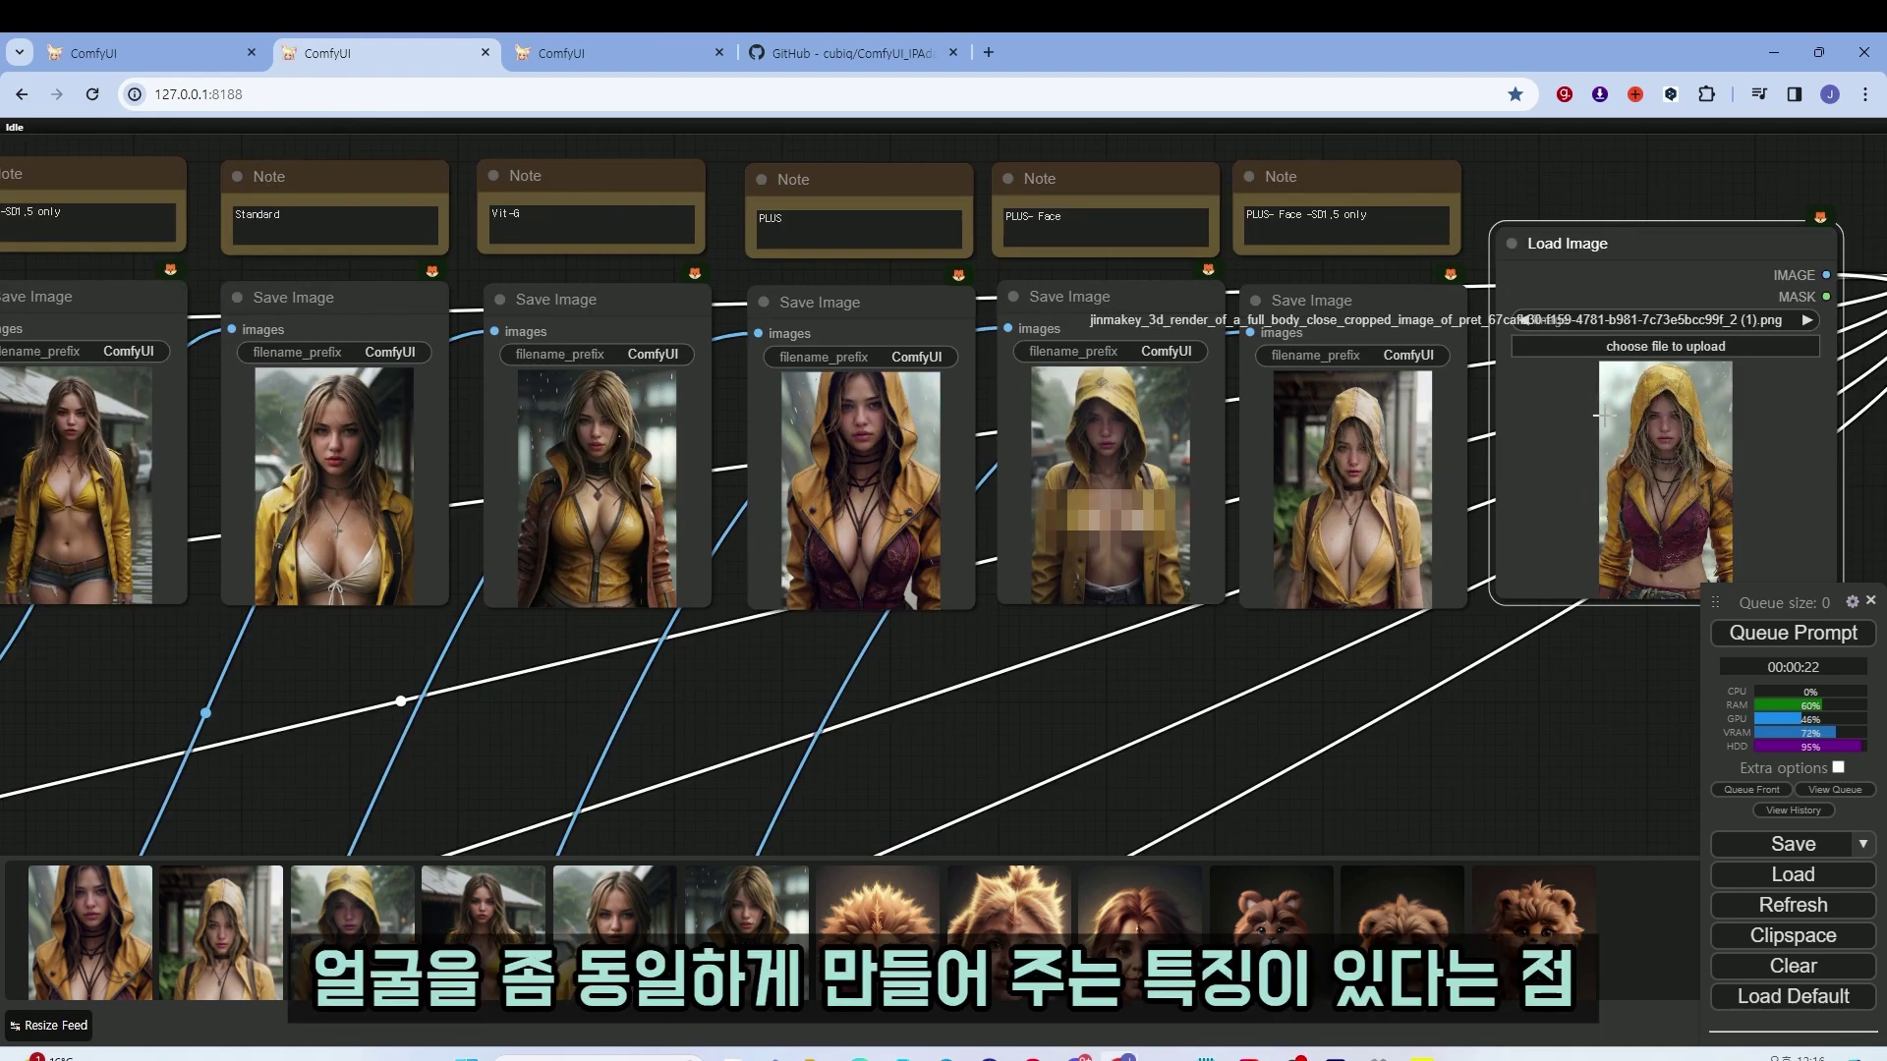
pyautogui.scroll(-5, 1504, 503)
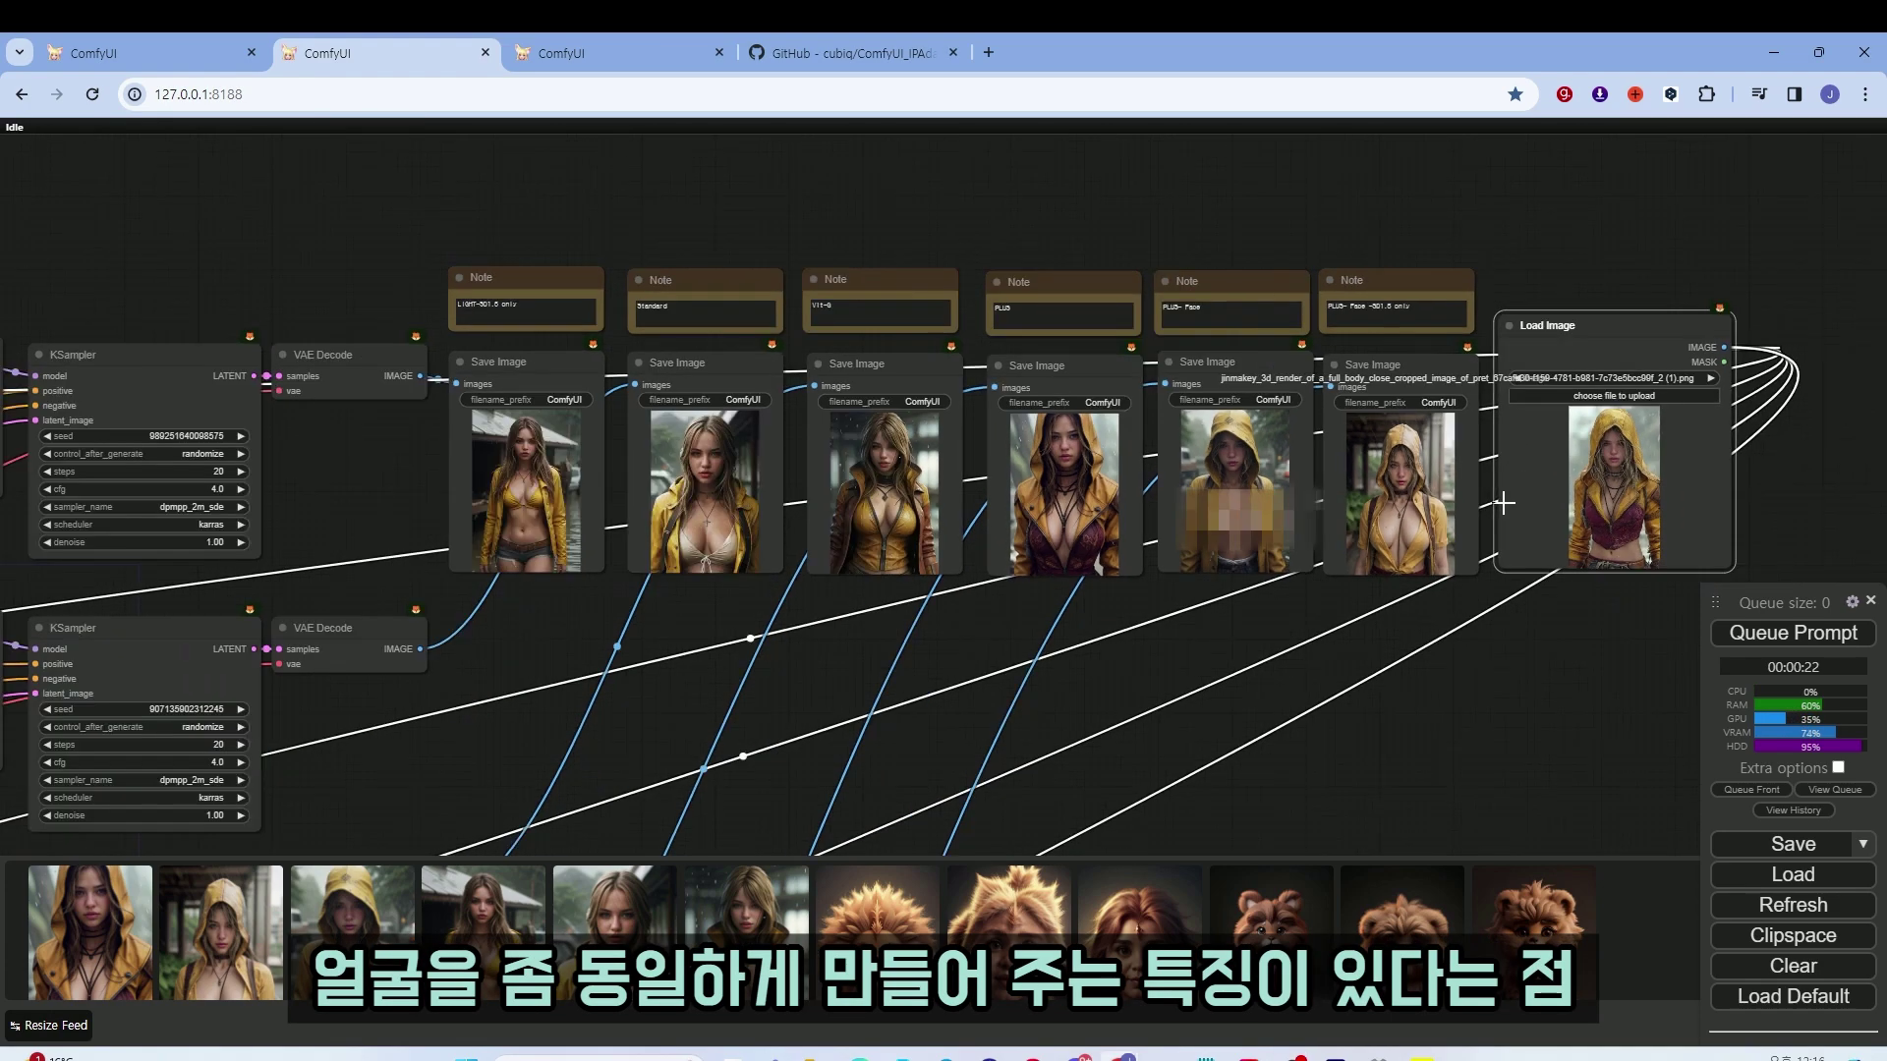
pyautogui.moveTo(1568, 356); pyautogui.dragTo(609, 251)
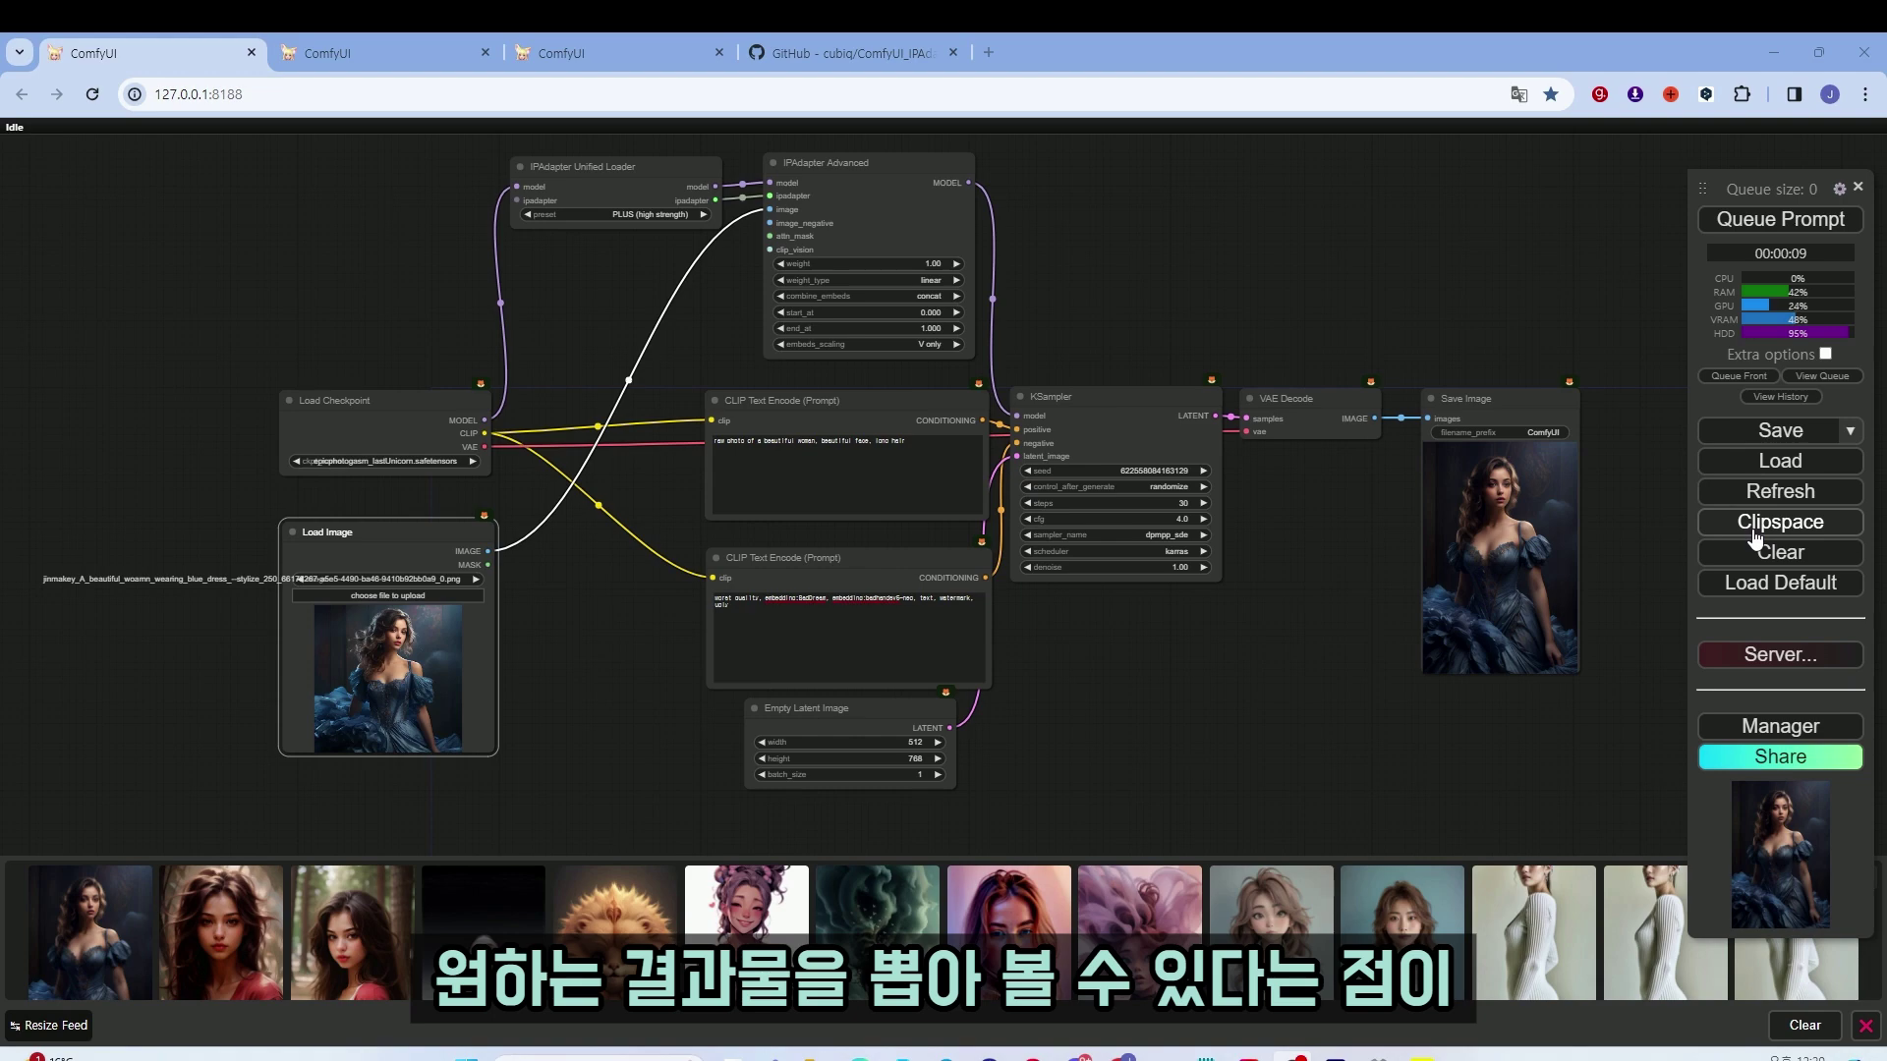
# In the single-loader workflow, place the blue-dress Load Image node above VAE Decode and the Save Image node beside it for comparison
pyautogui.moveTo(450, 532); pyautogui.dragTo(1455, 157)
pyautogui.scroll(6, 1555, 293)
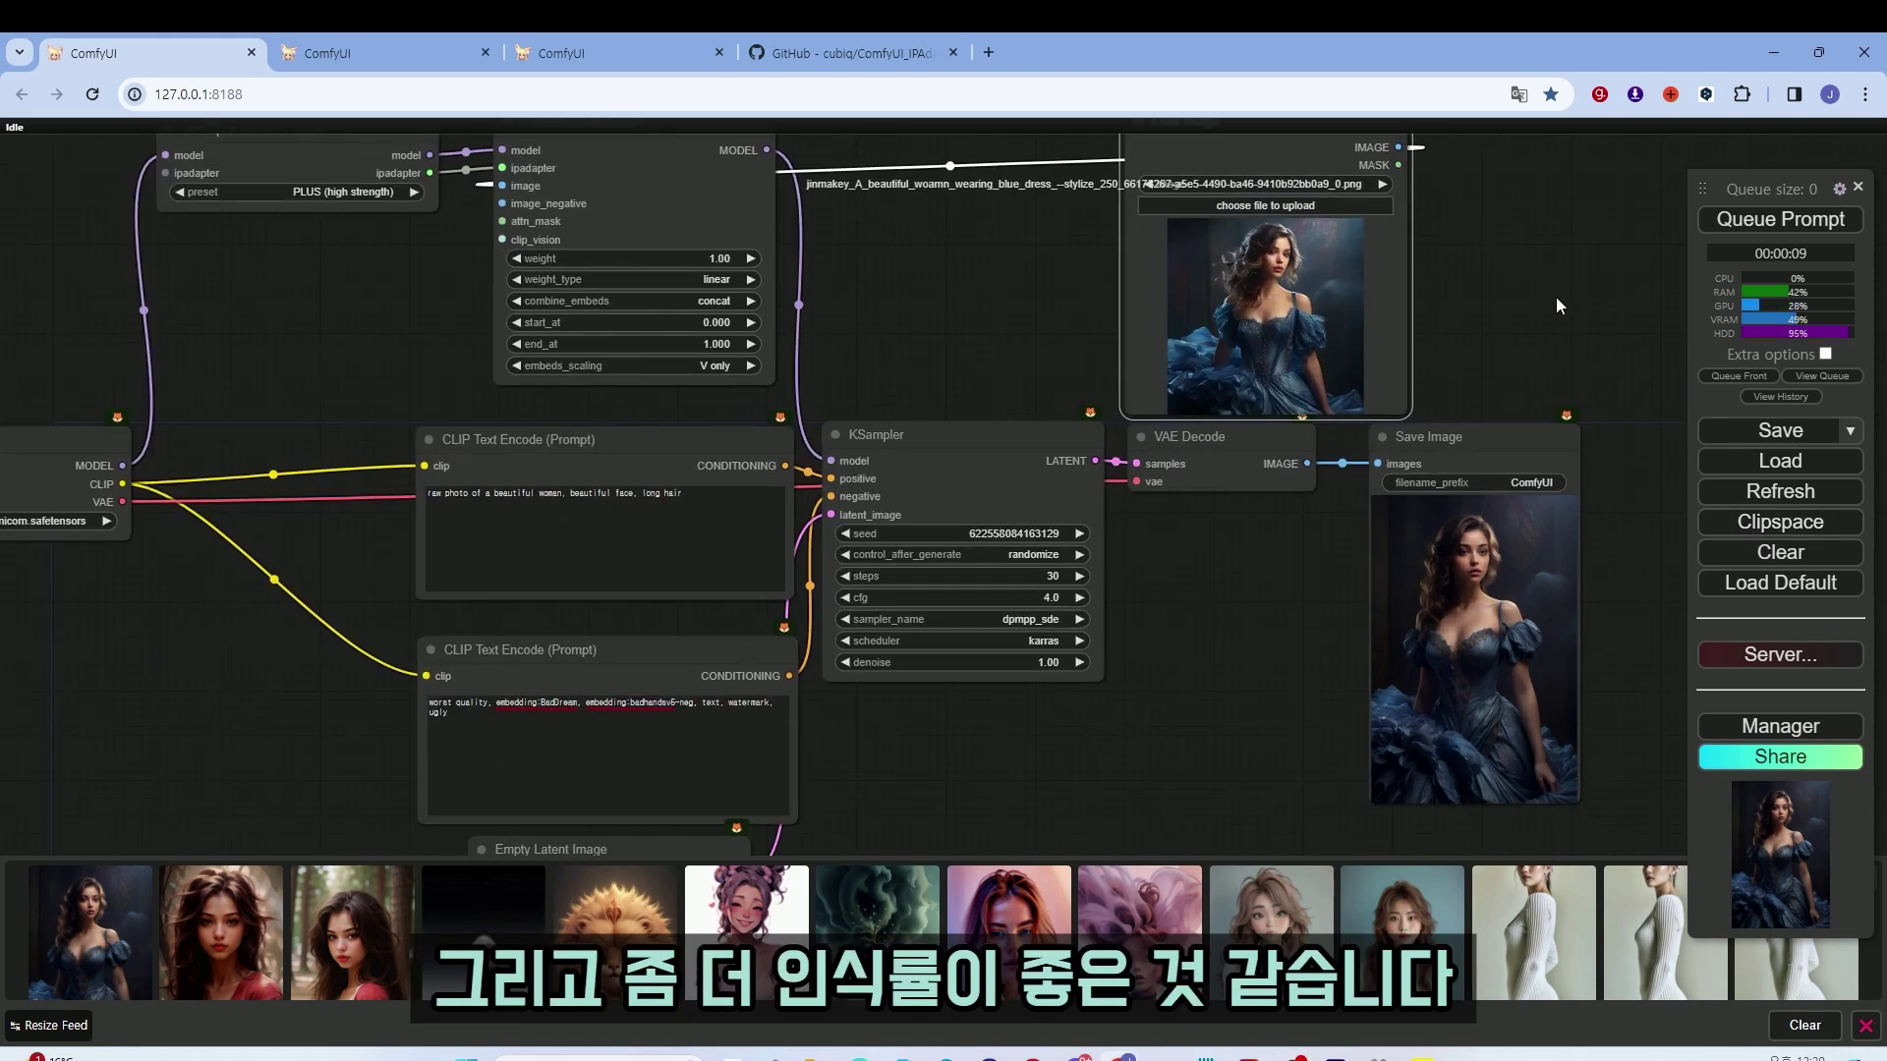
pyautogui.moveTo(1500, 270); pyautogui.dragTo(1459, 224)
pyautogui.moveTo(1447, 436); pyautogui.dragTo(1501, 287)
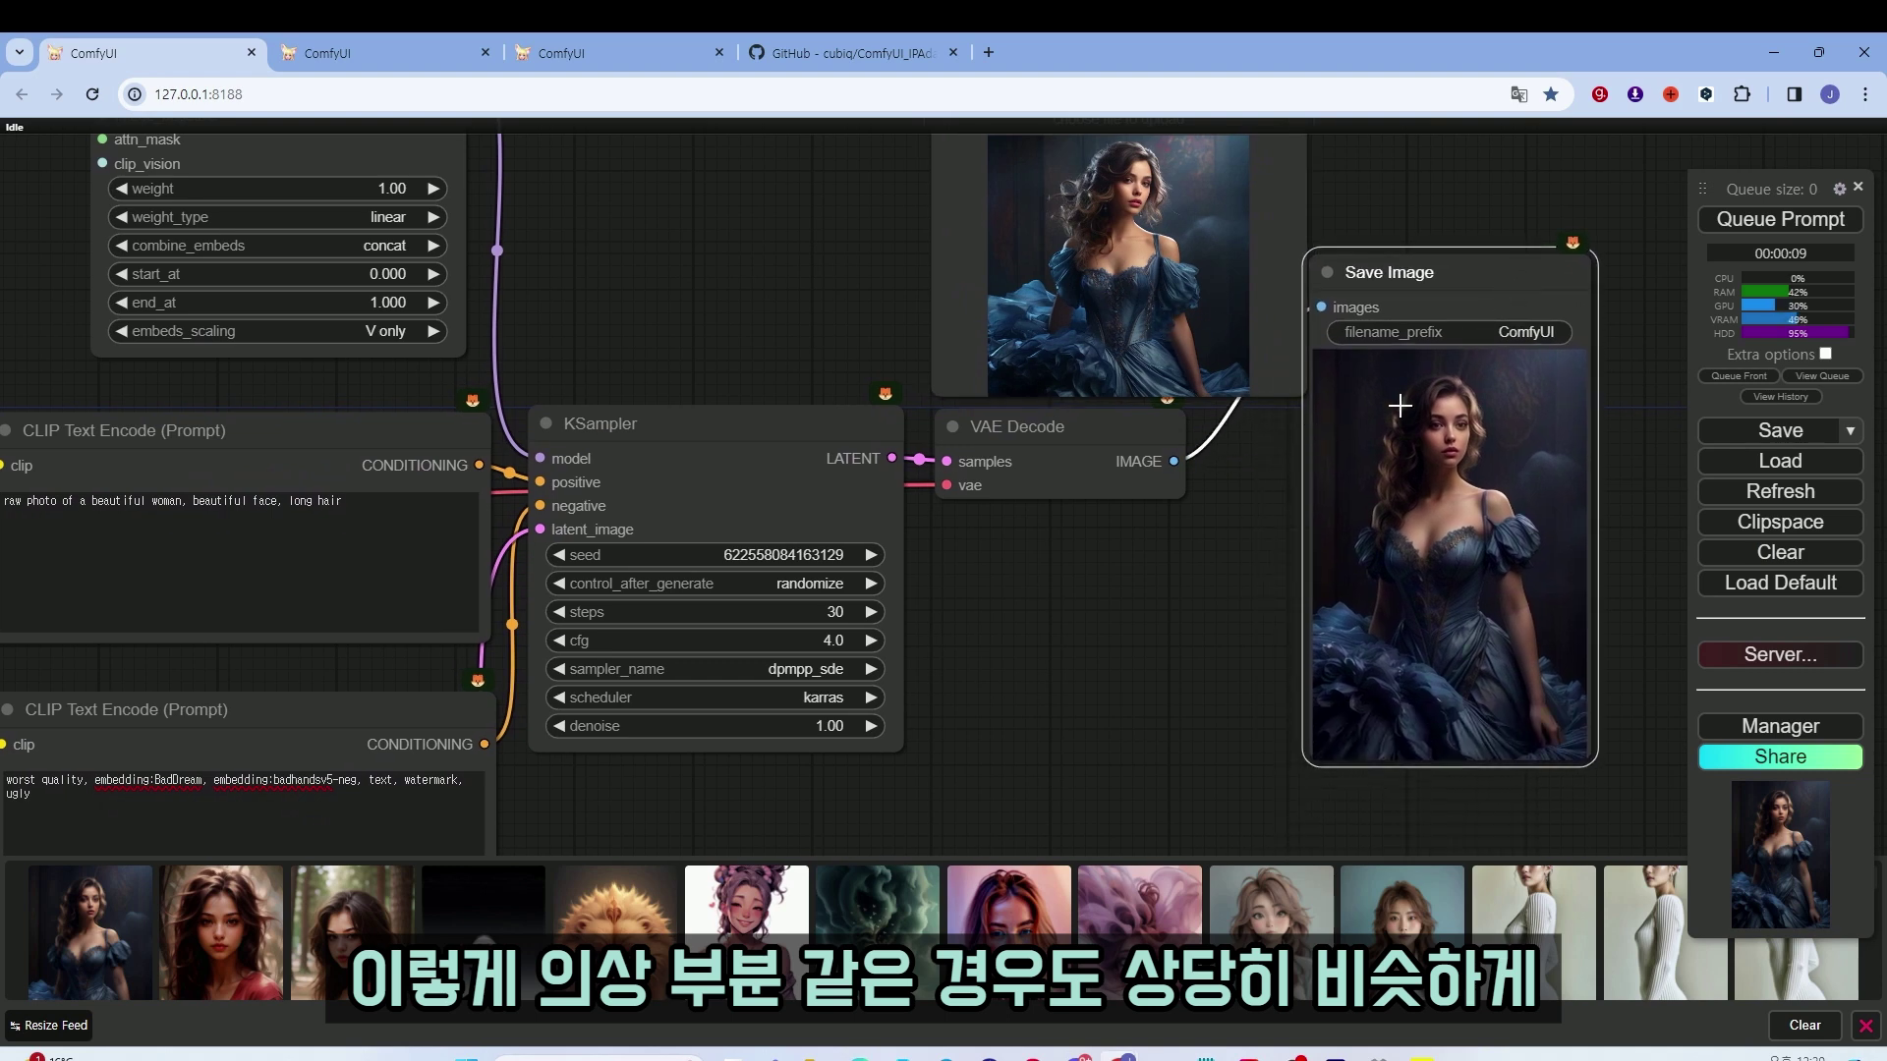
pyautogui.scroll(-2, 1455, 497)
pyautogui.scroll(-3, 1264, 564)
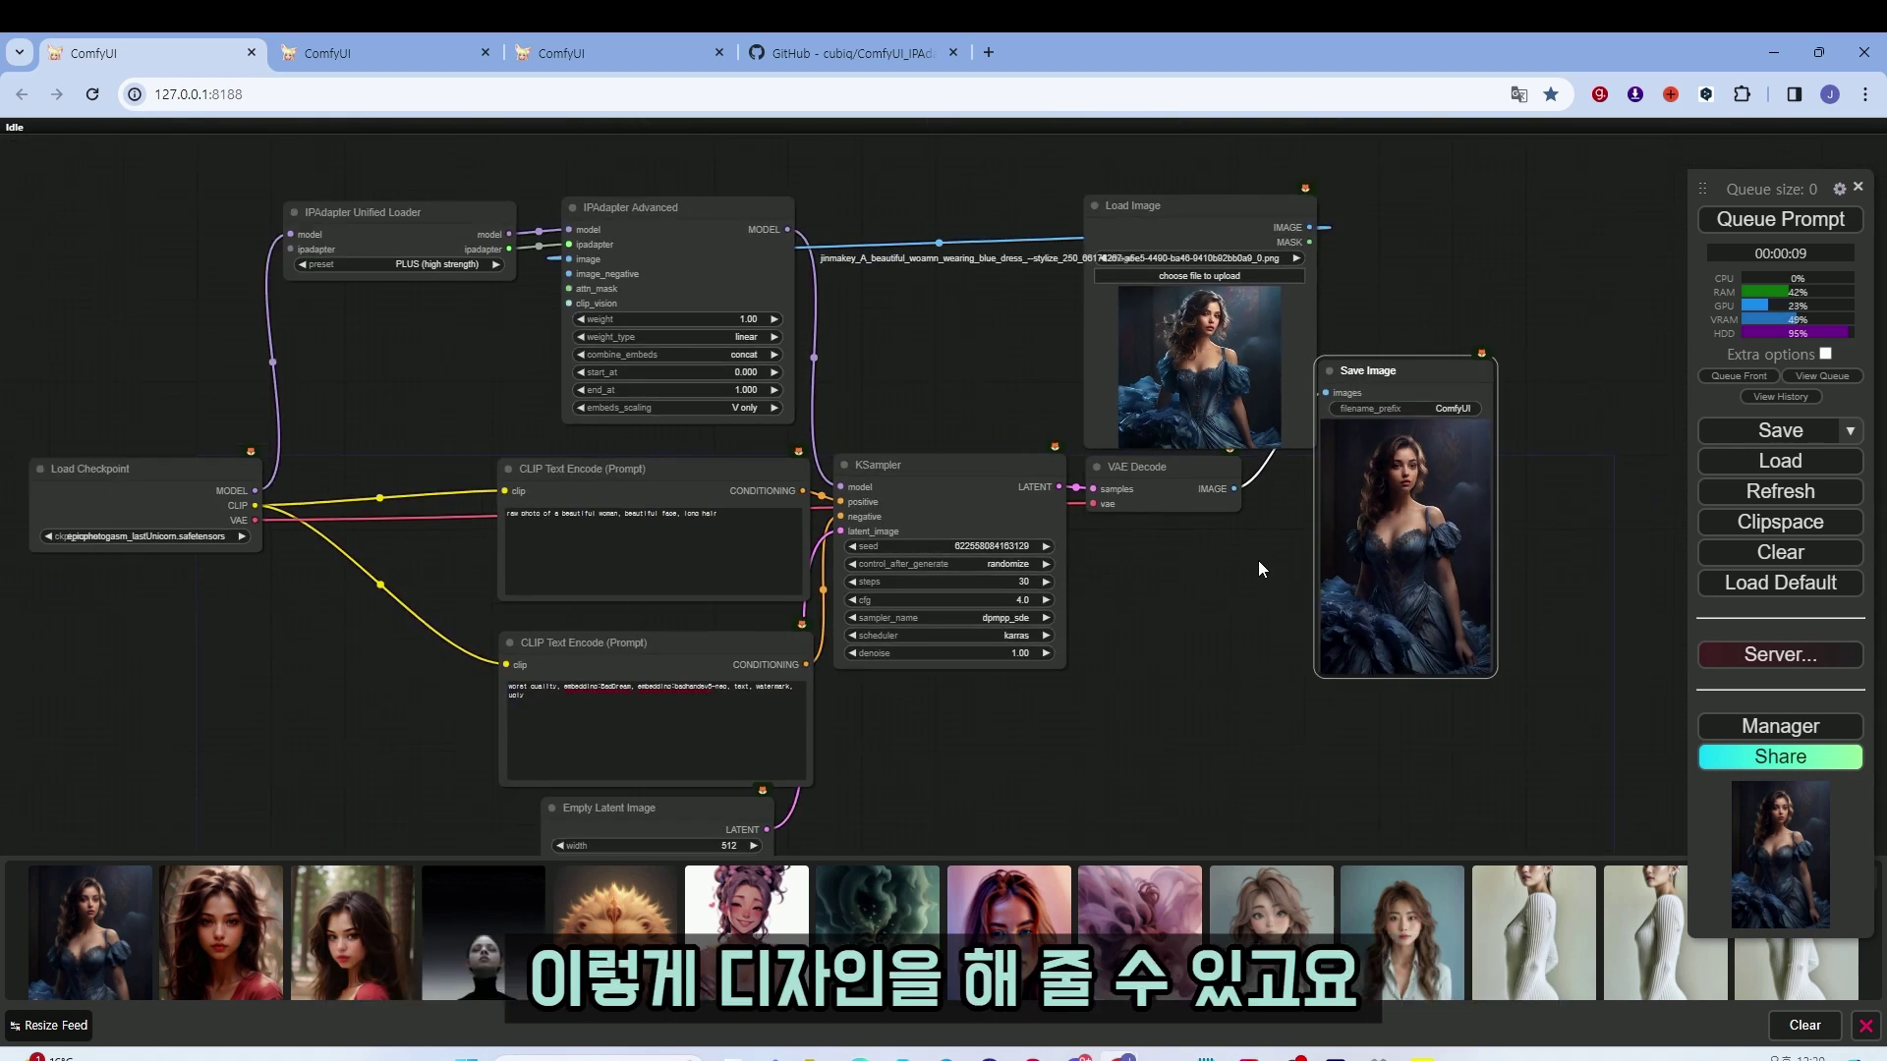